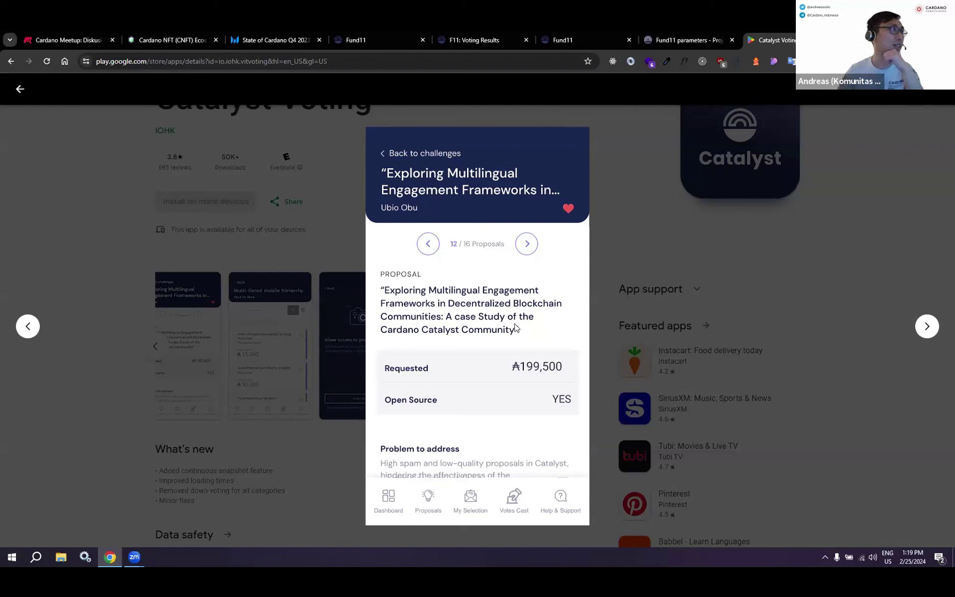
Close the enlarged screenshot preview and scroll back up to the Catalyst Voting title.
left_click(651, 229)
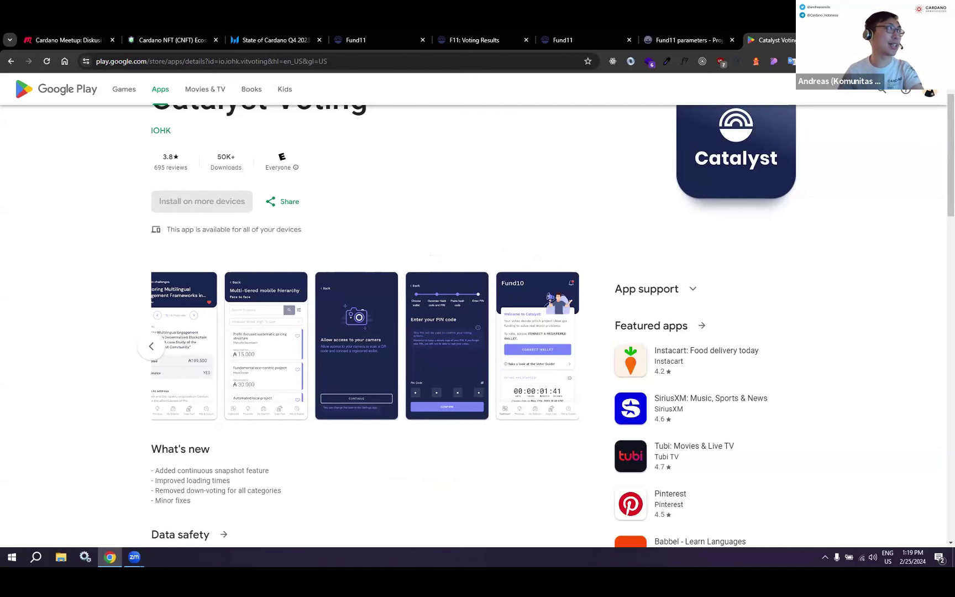
scroll(750, 298, "up", 1)
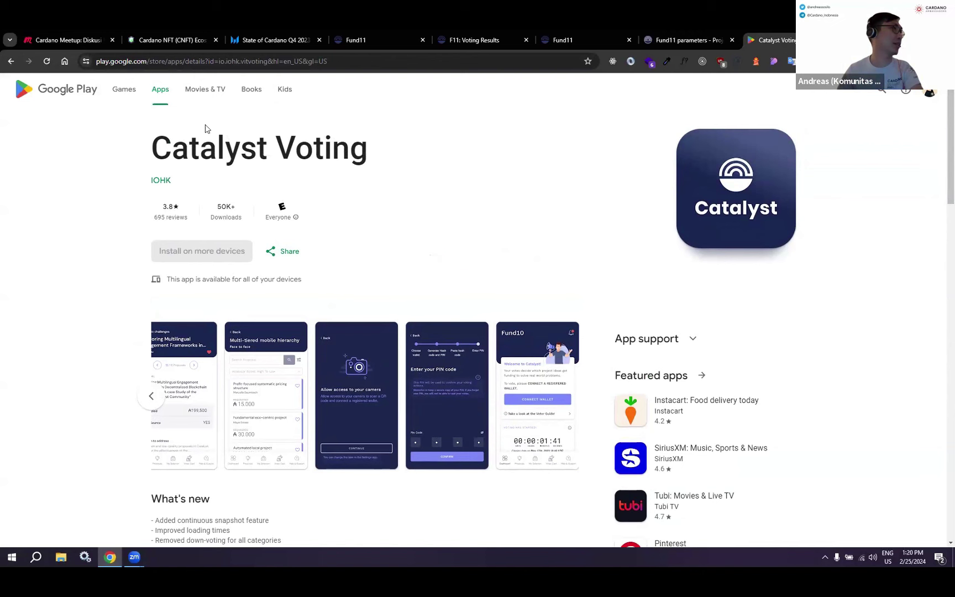
Switch to the Cardano NFT browser tab with Eternl's Add Wallet page.
key("ctrl+2")
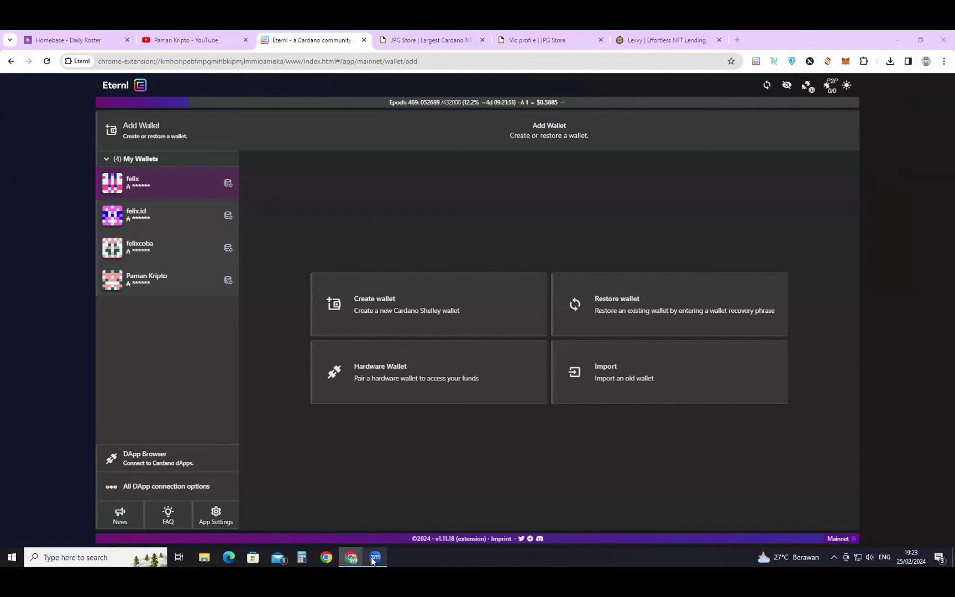
mouse_move(374, 559)
left_click(531, 454)
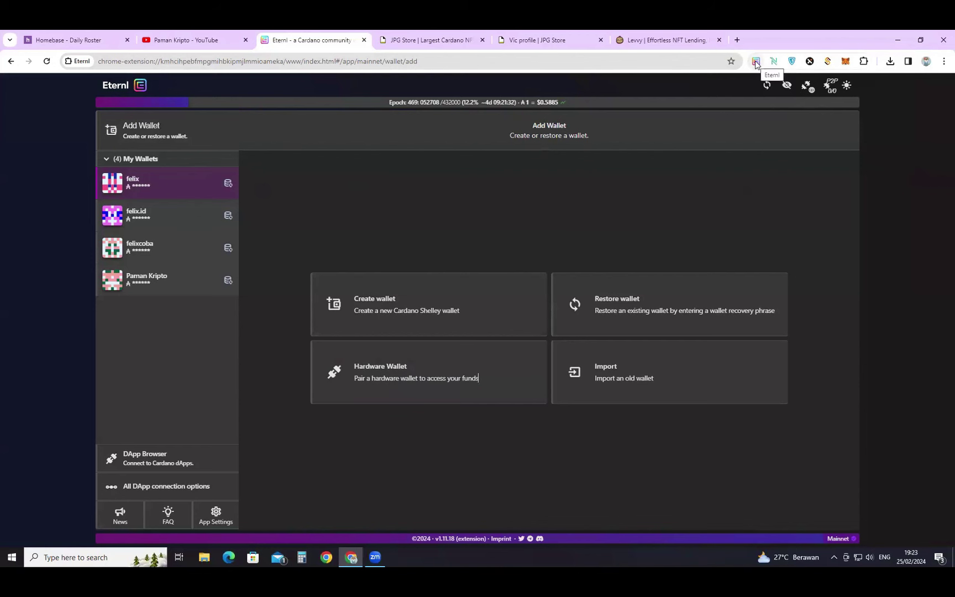
left_click(155, 136)
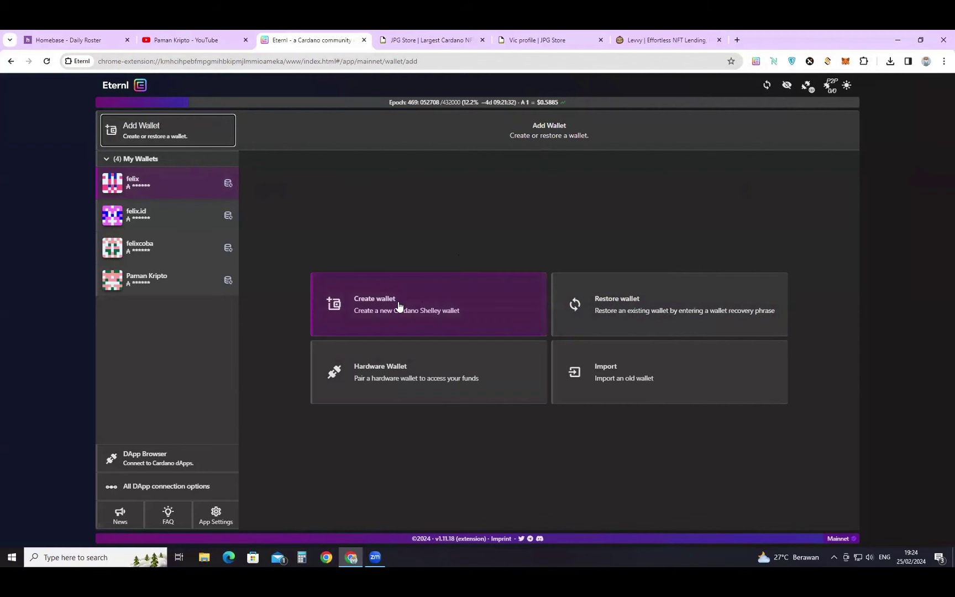
Start a new wallet named 'contoh1' and fill in both spending password fields.
left_click(339, 331)
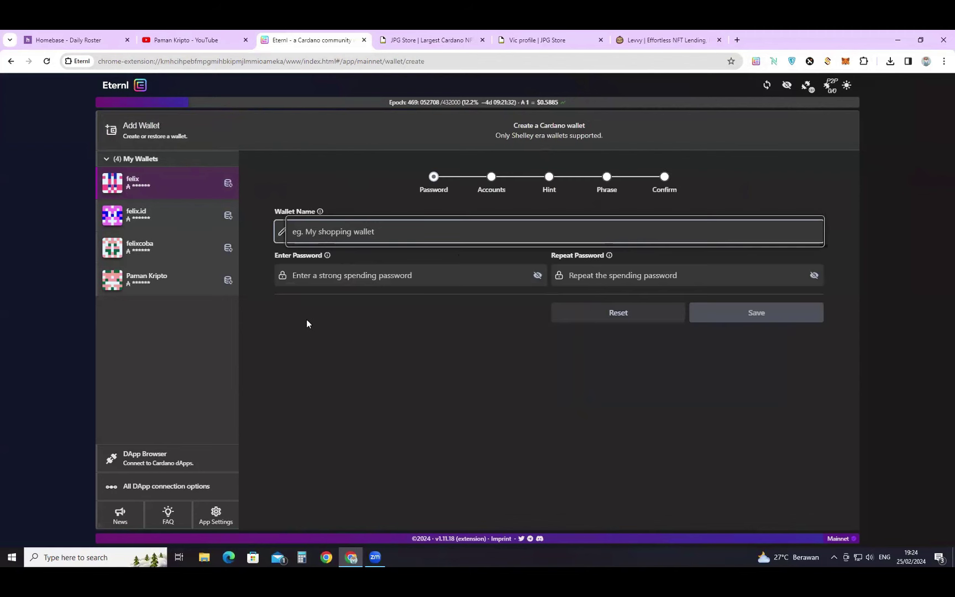
type("contoh")
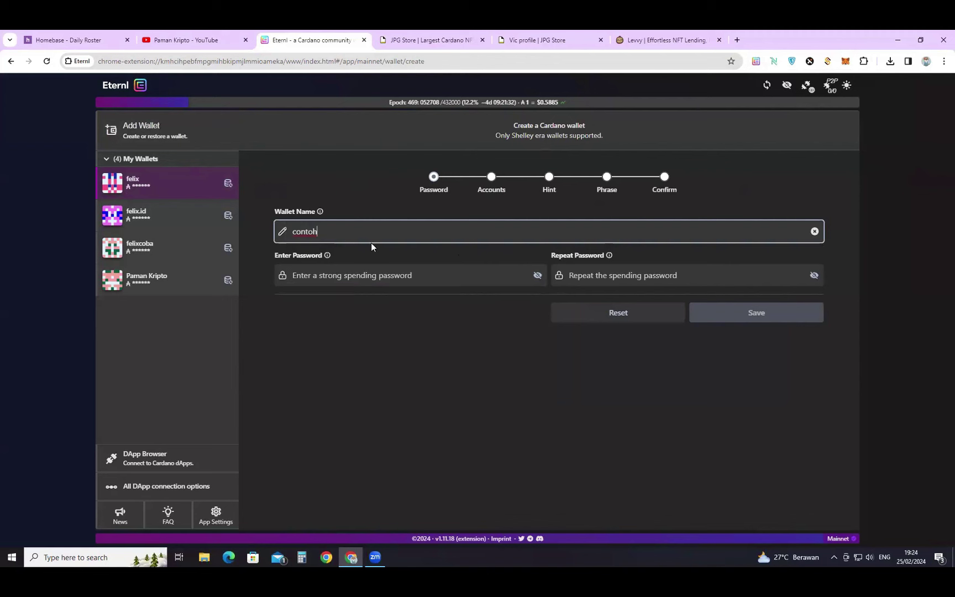
type("1")
left_click(399, 273)
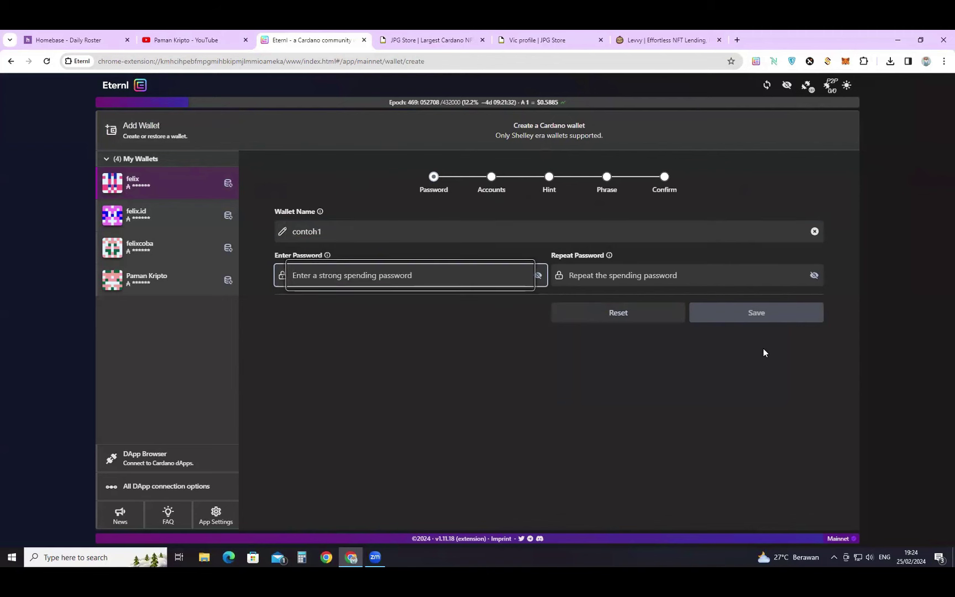
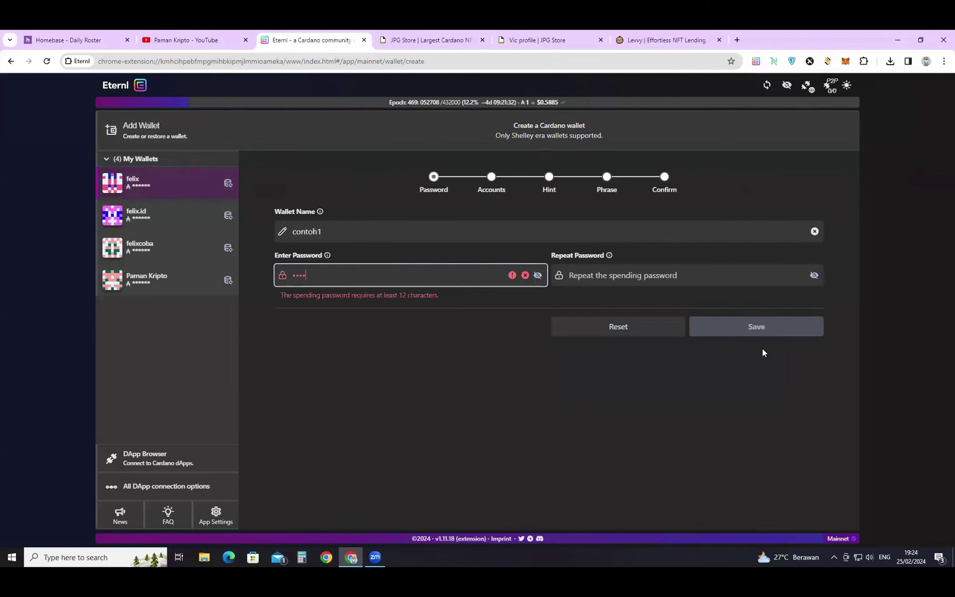
key("Tab")
type("conto")
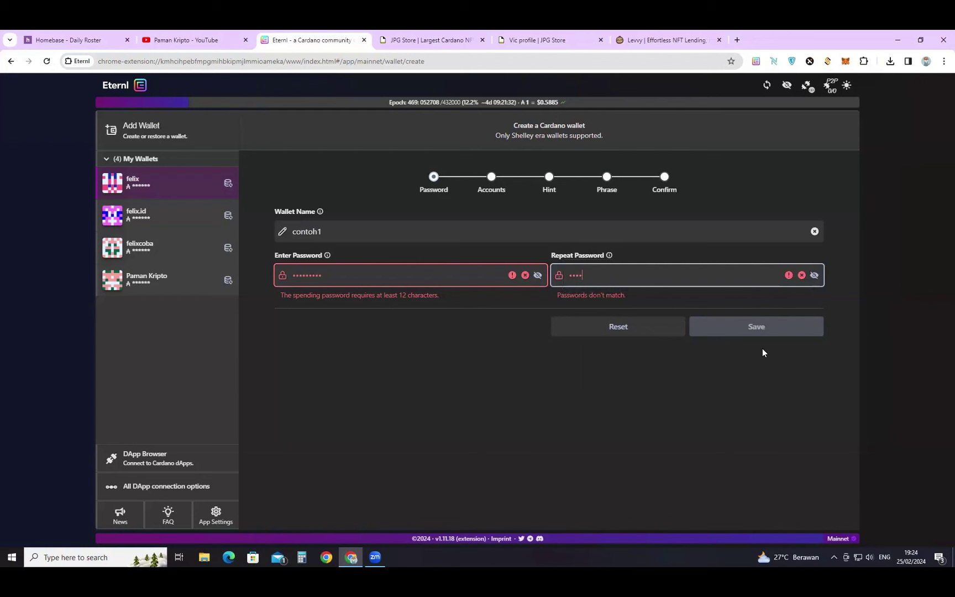
key("BackSpace")
key("BackSpace")
key("BackSpace")
key("BackSpace")
key("BackSpace")
type("co")
double_click(615, 275)
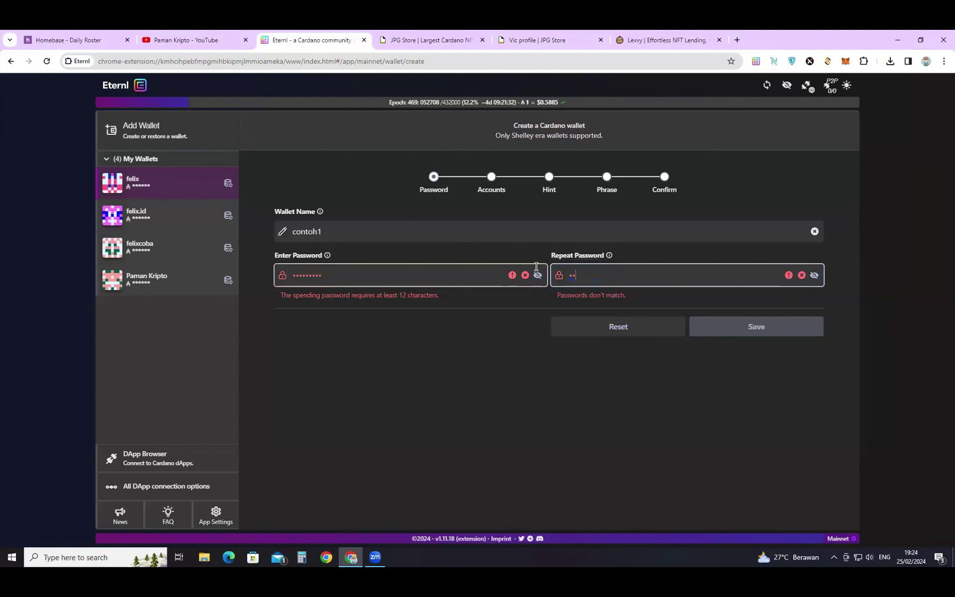
Replace both entries with a matching 12+ character spending password and save the wallet.
double_click(348, 276)
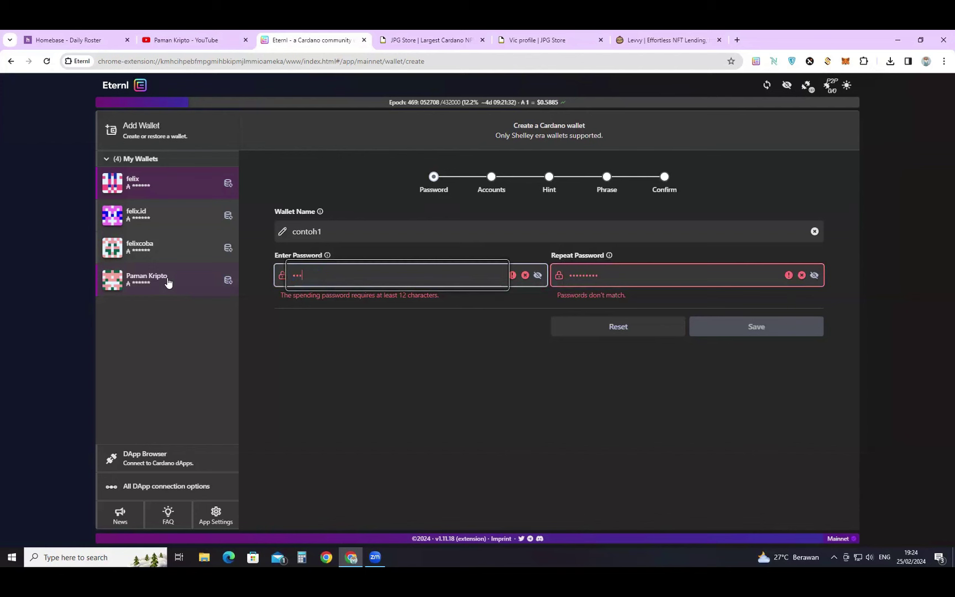
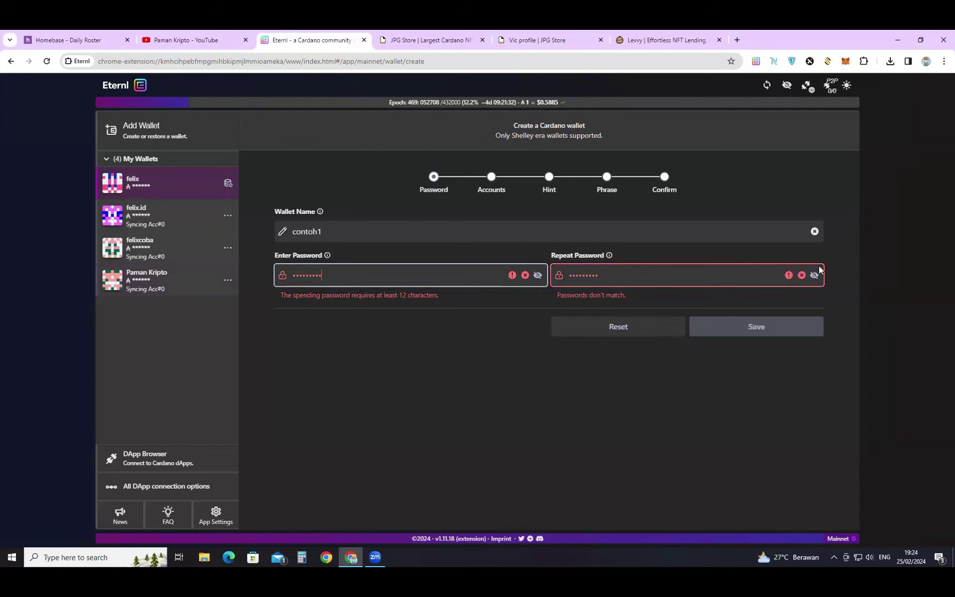
left_click(814, 274)
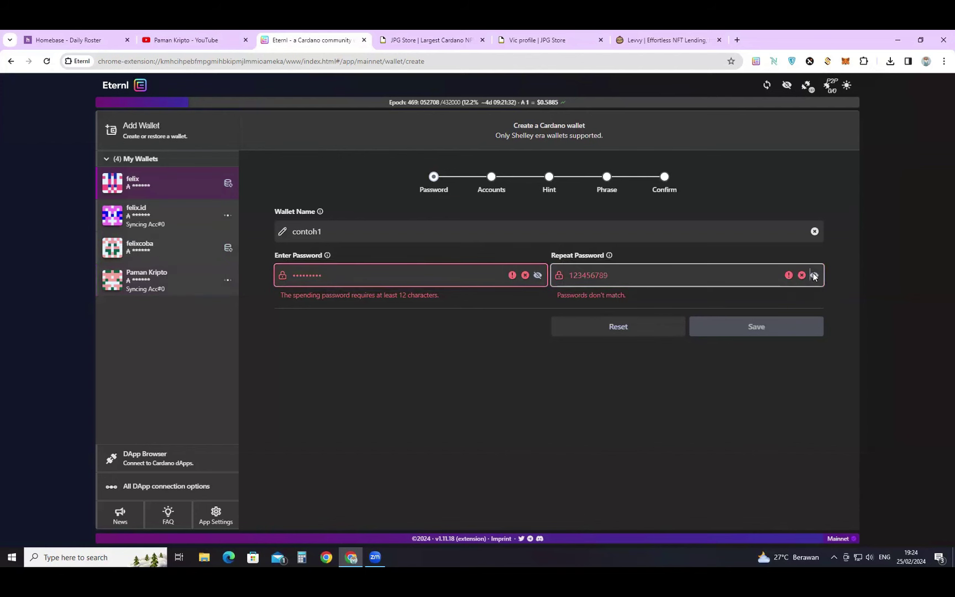
left_click(537, 275)
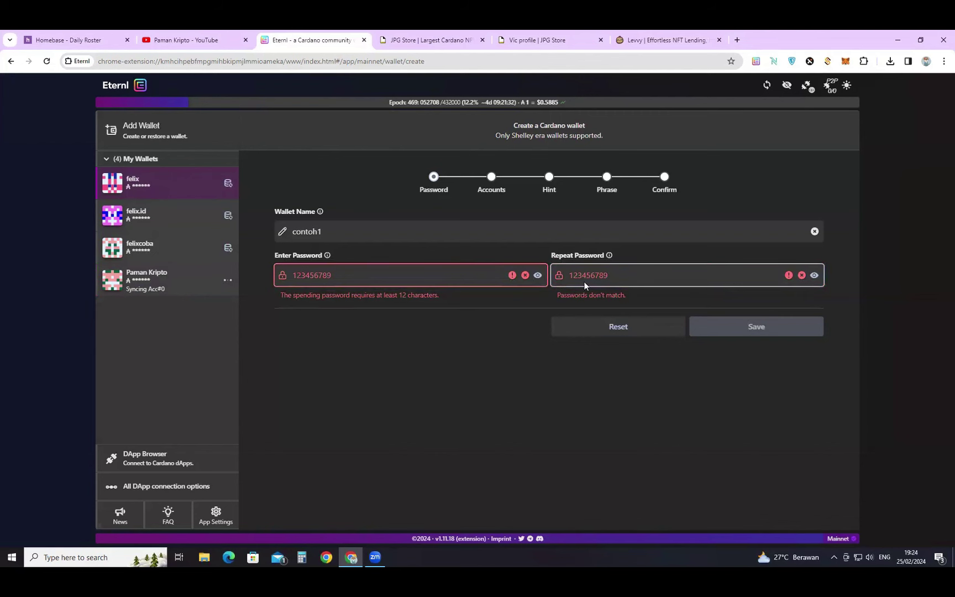
double_click(336, 277)
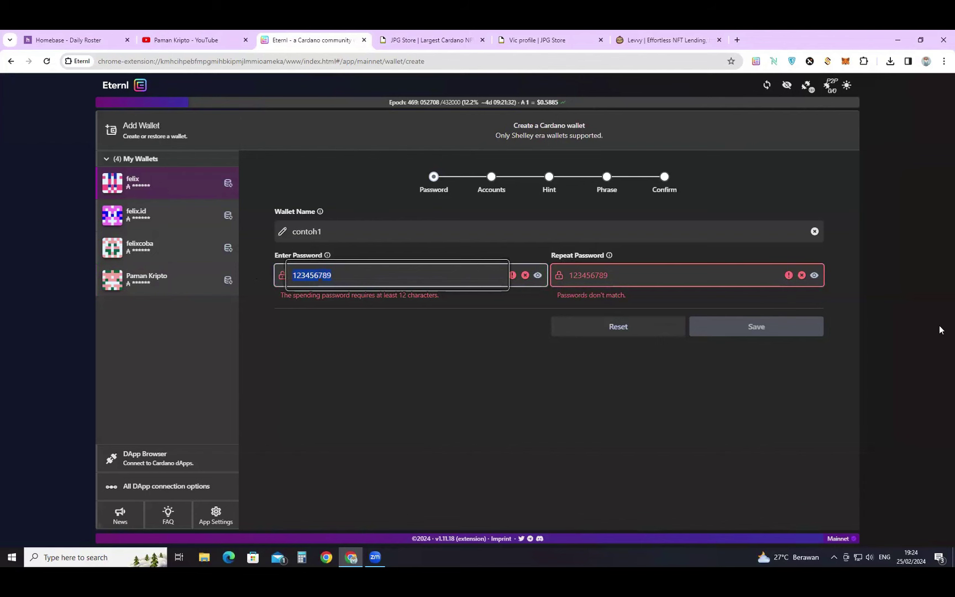
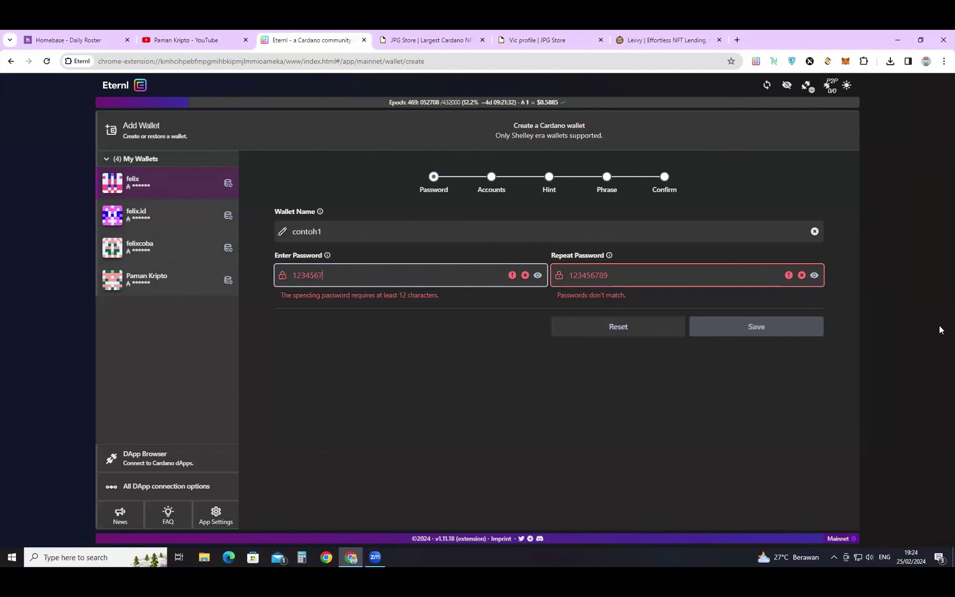
left_click(704, 273)
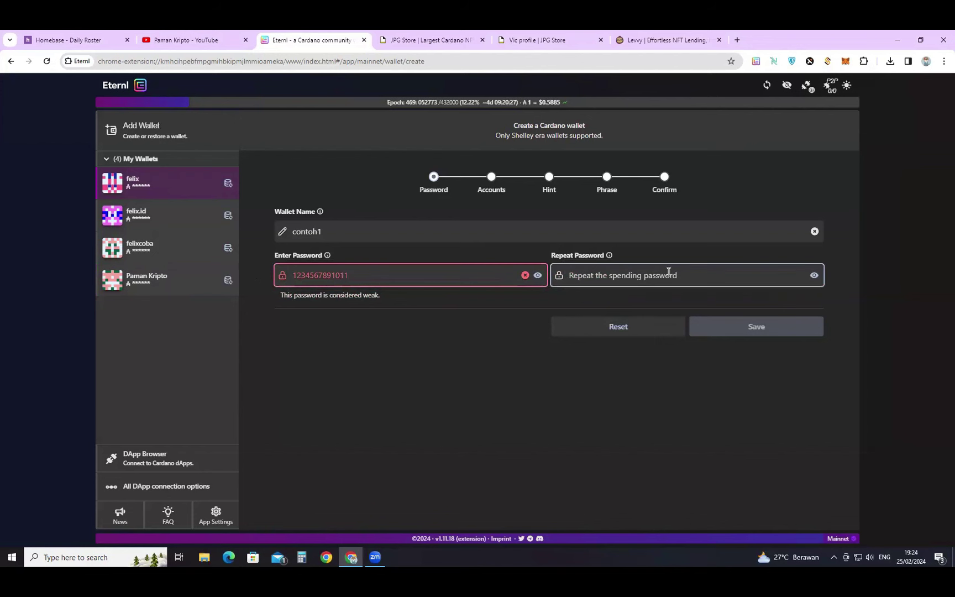
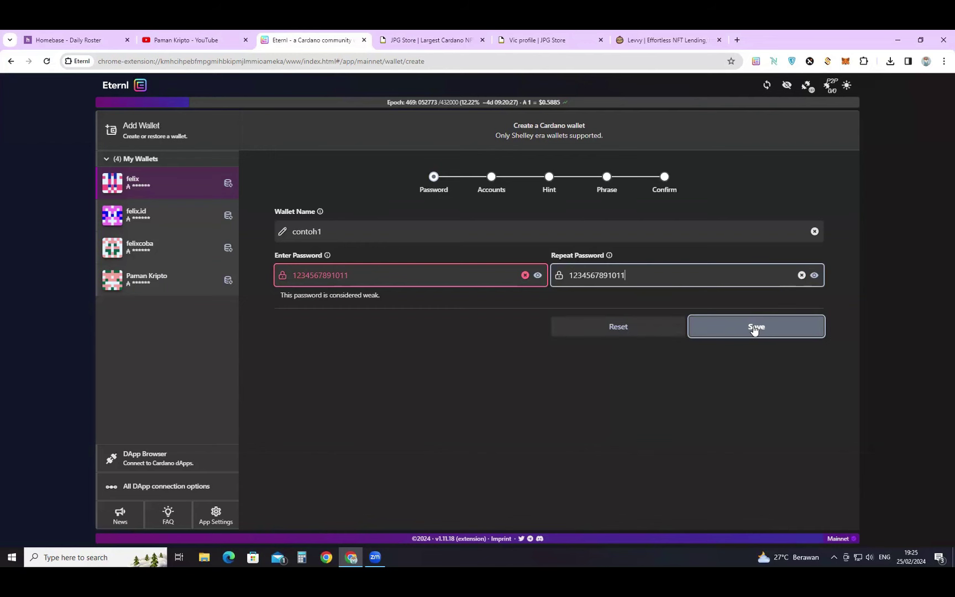
left_click(756, 330)
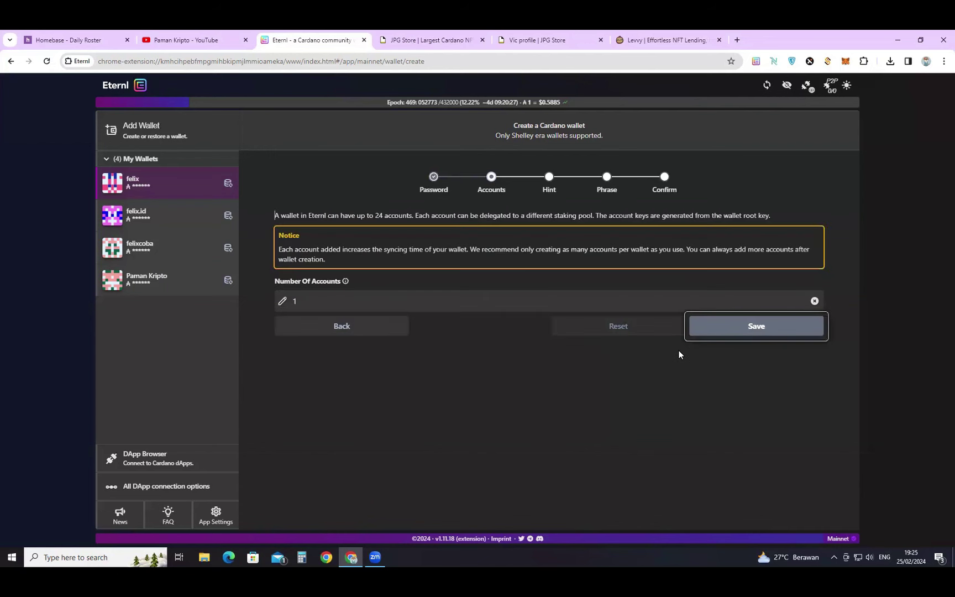
Keep 1 account, confirm nobody can see the screen, and continue to the recovery phrase.
left_click(757, 333)
left_click(287, 344)
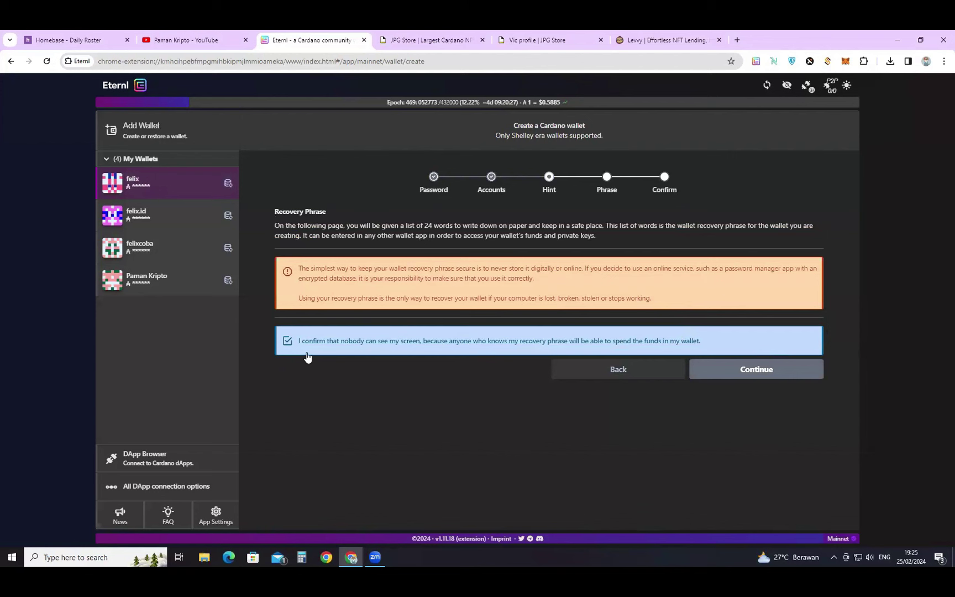
left_click(763, 369)
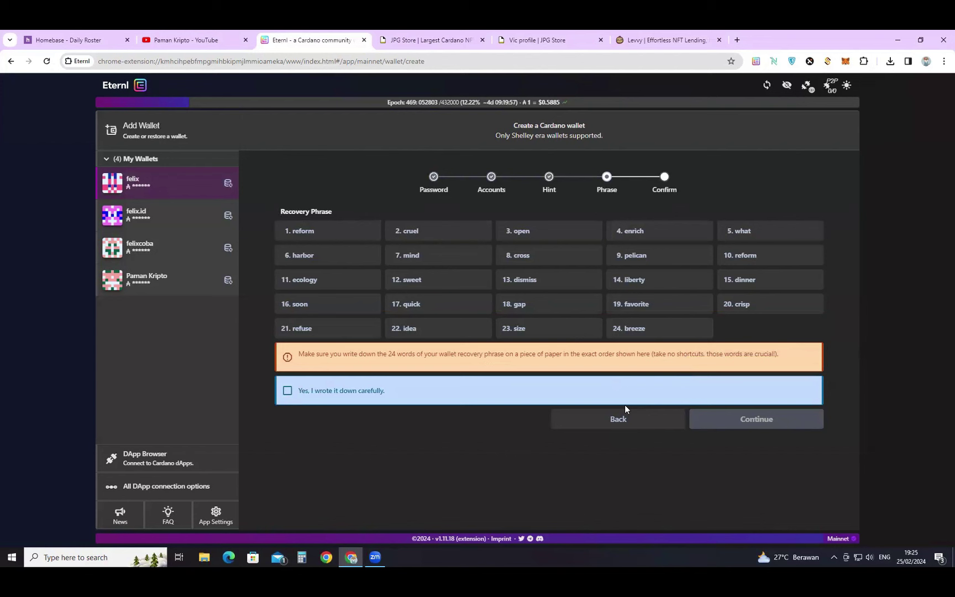
Confirm the 24-word recovery phrase was written down and proceed to the Confirm step.
left_click(379, 305)
left_click(345, 398)
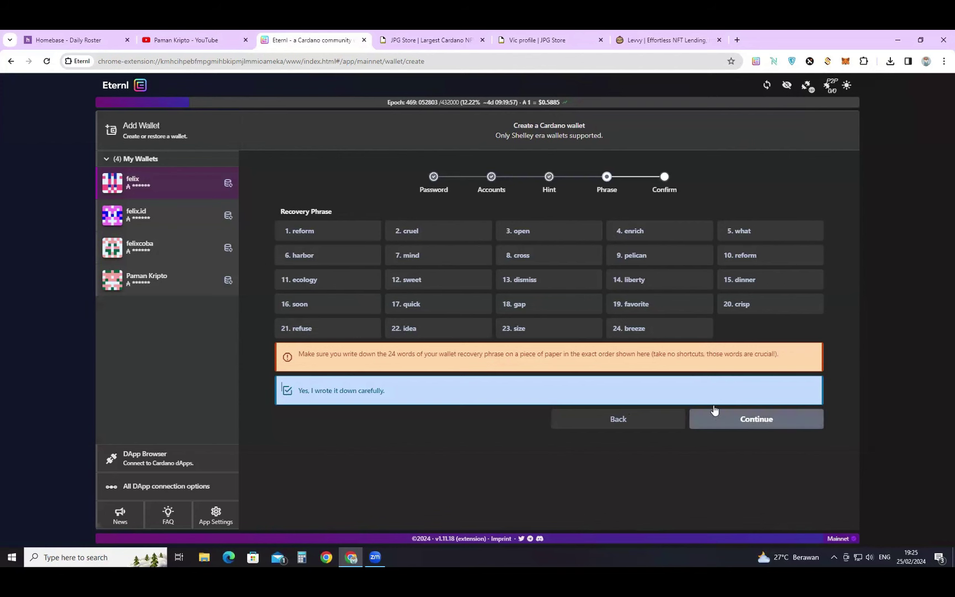
left_click(801, 411)
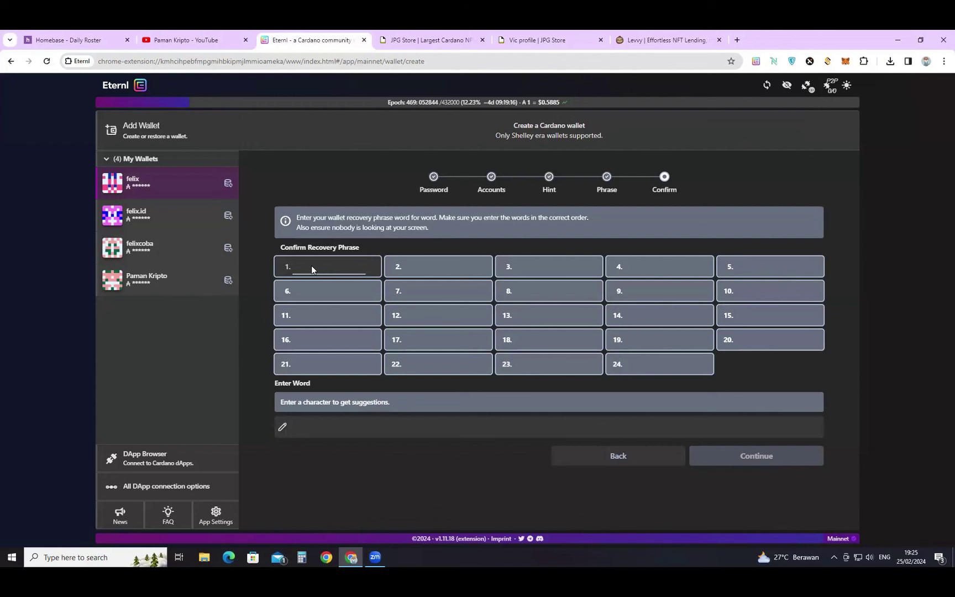
Re-enter the first five recovery phrase words in order.
left_click(323, 423)
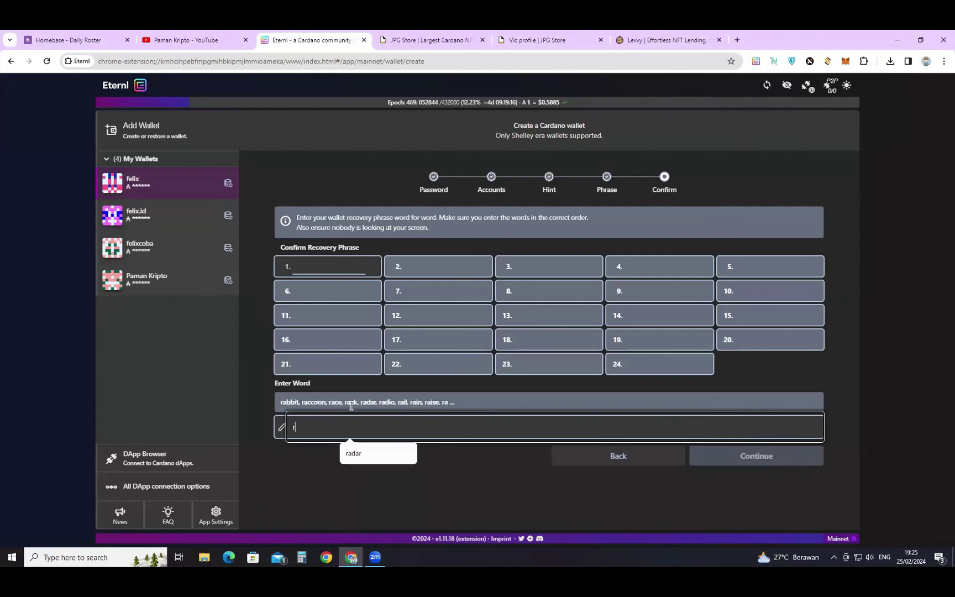
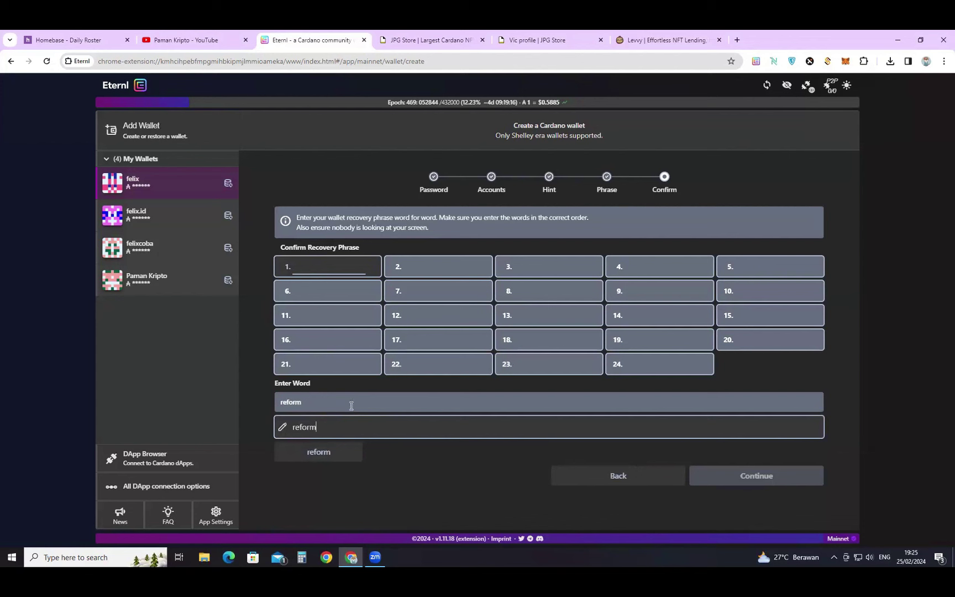
key("Return")
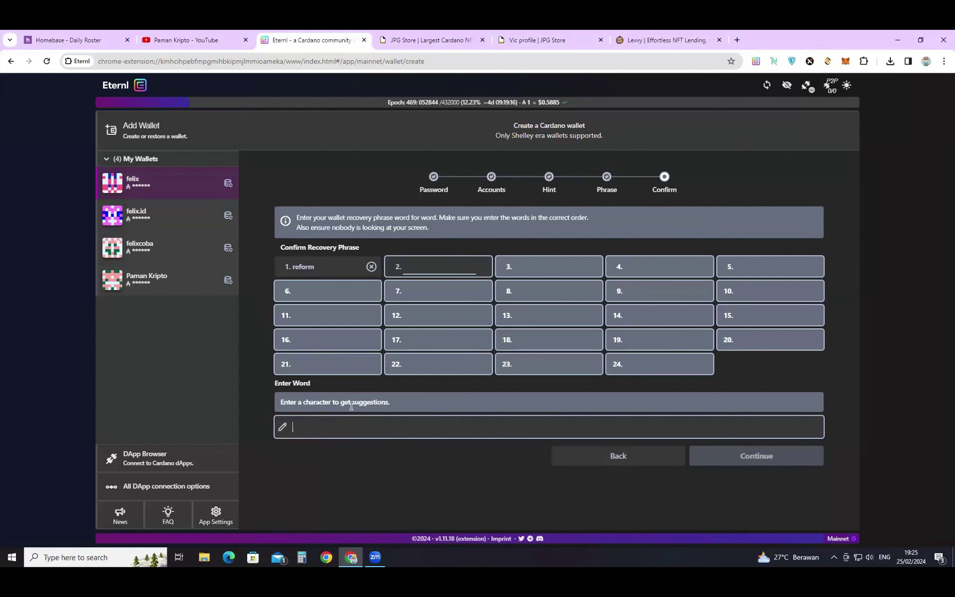
key("Return")
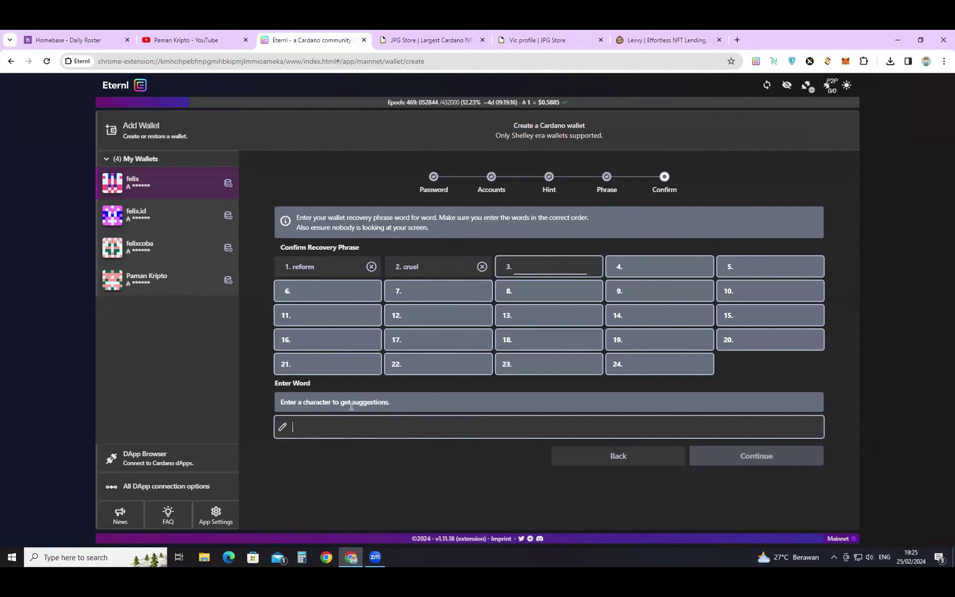
key("Return")
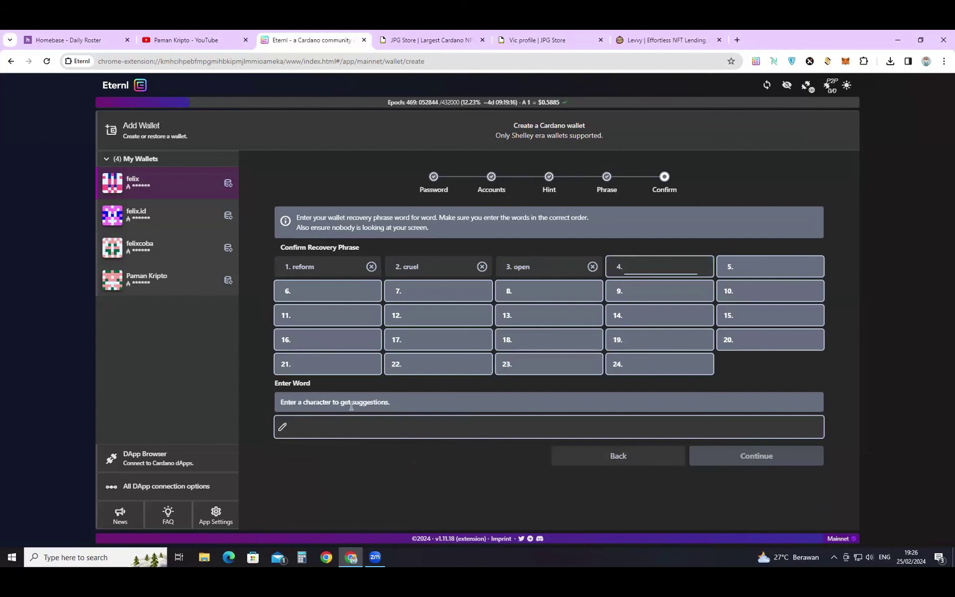
key("Return")
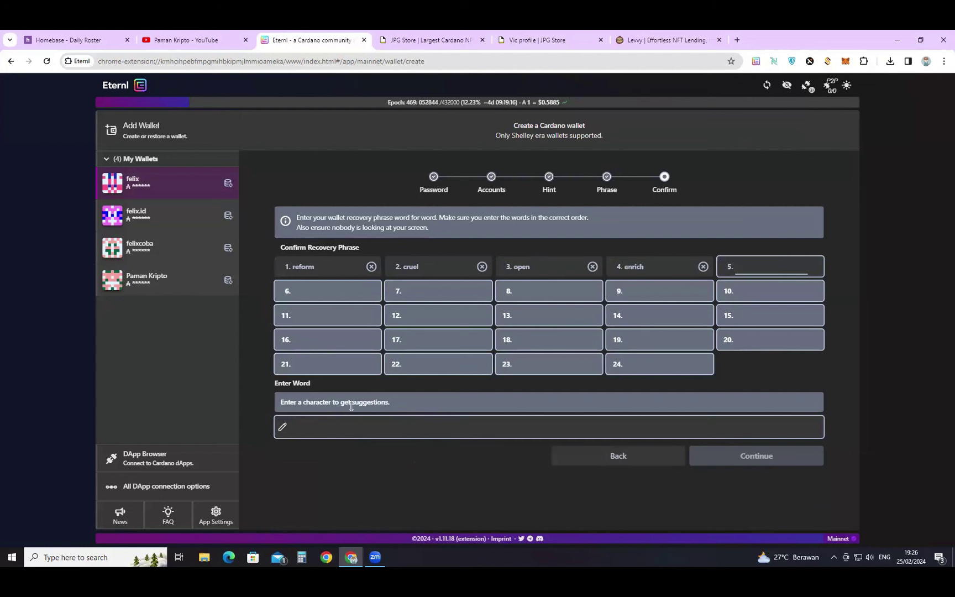
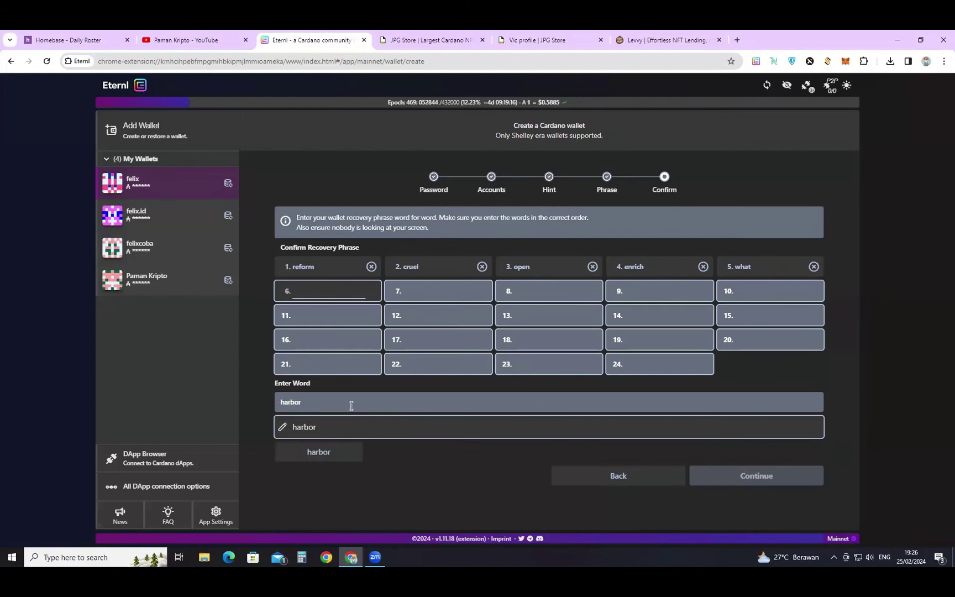
Re-enter recovery words six through eleven in order.
key("Return")
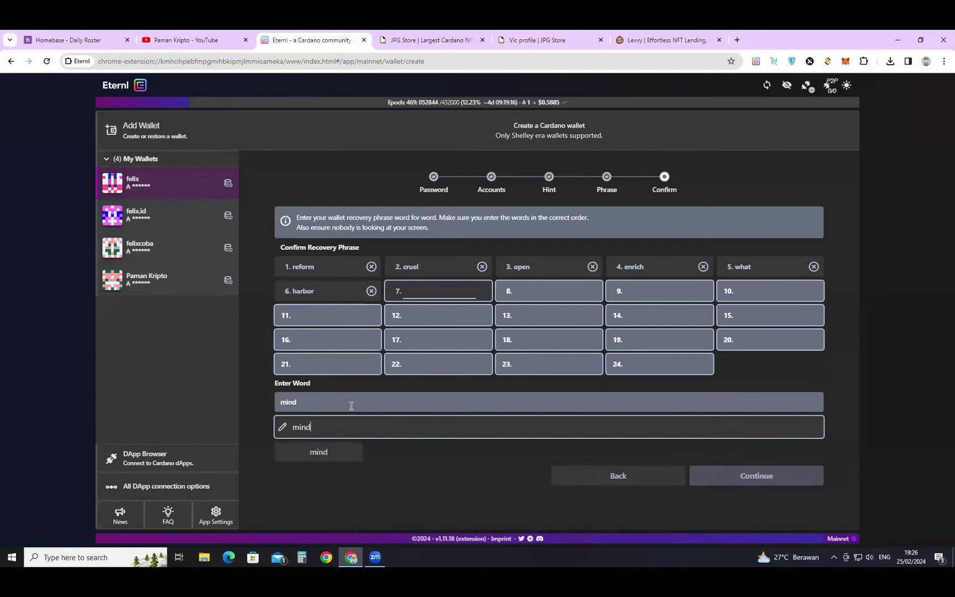
key("Return")
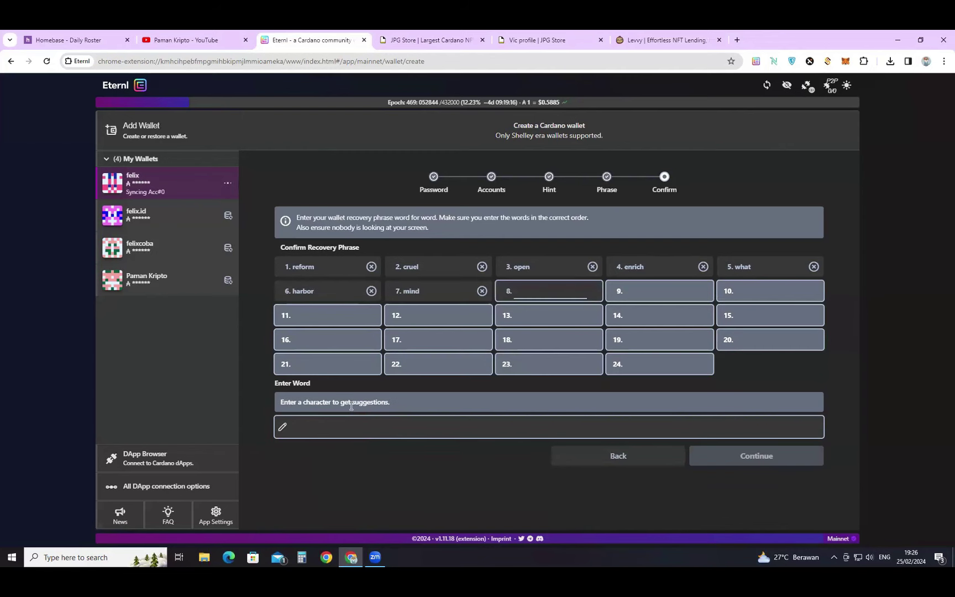
key("Return")
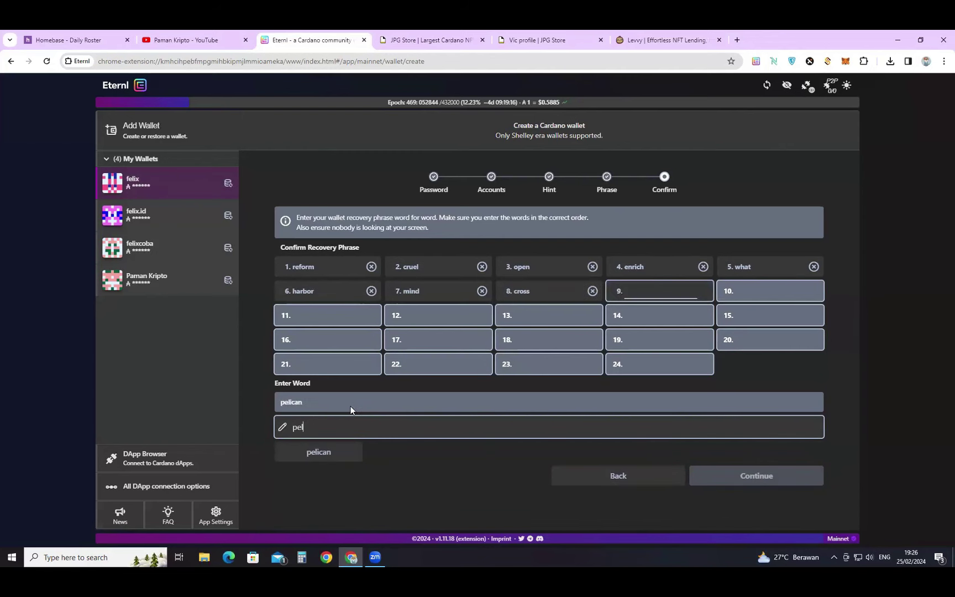
key("Return")
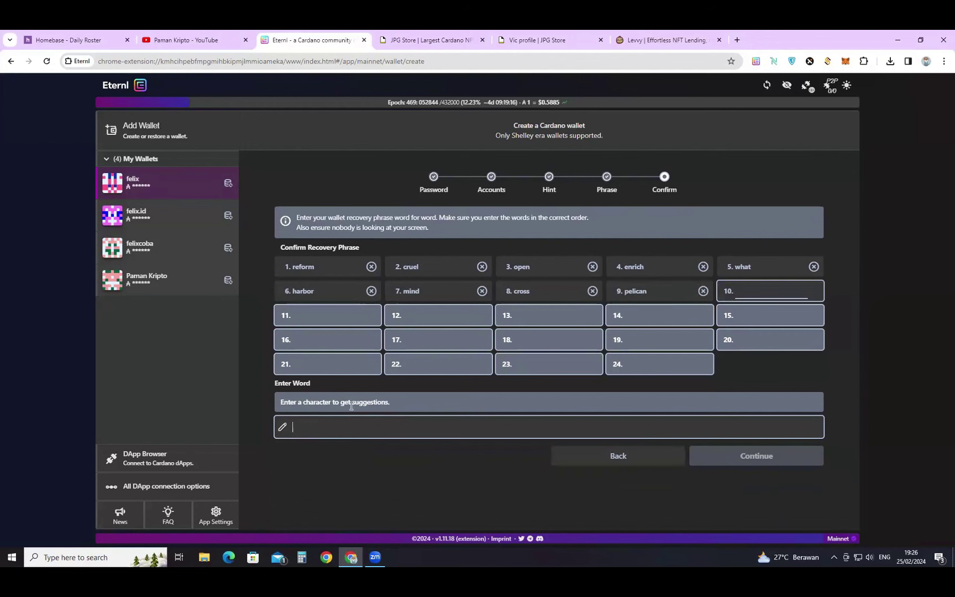
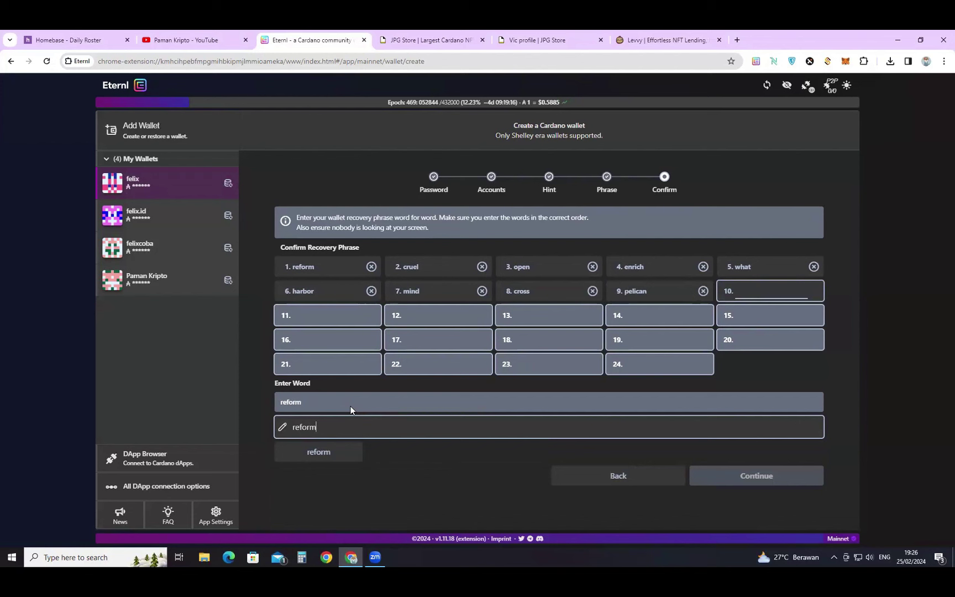
key("Return")
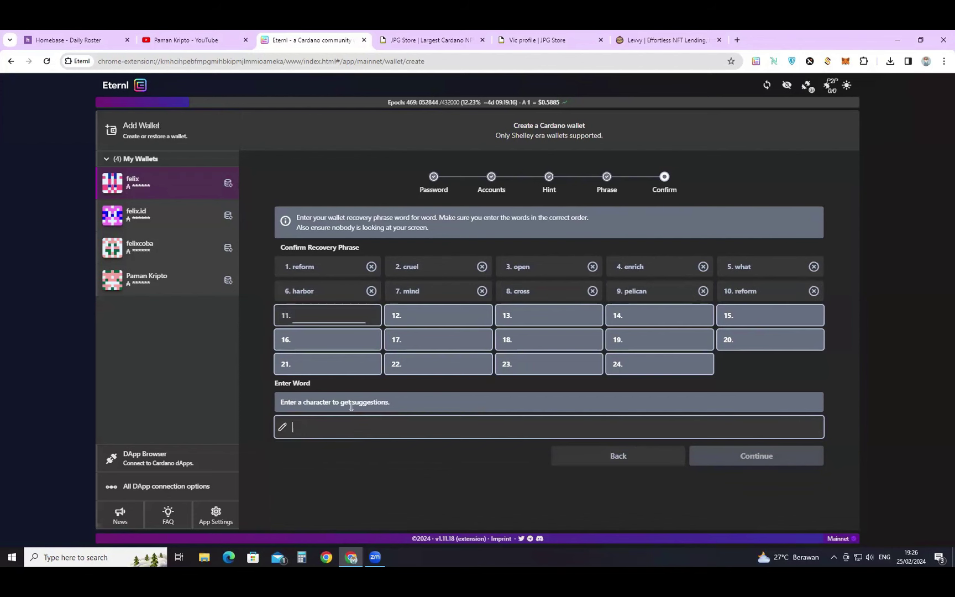
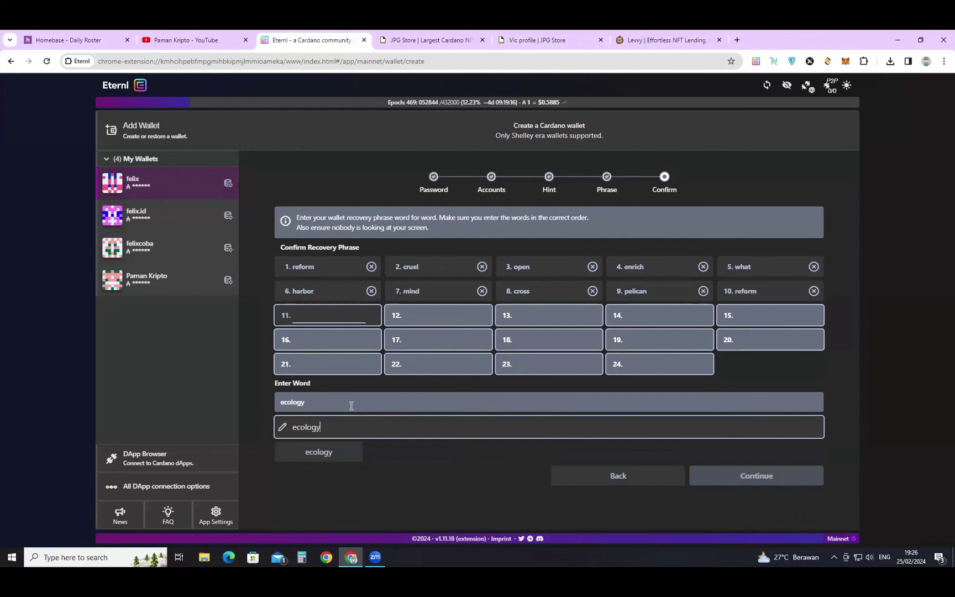
key("Return")
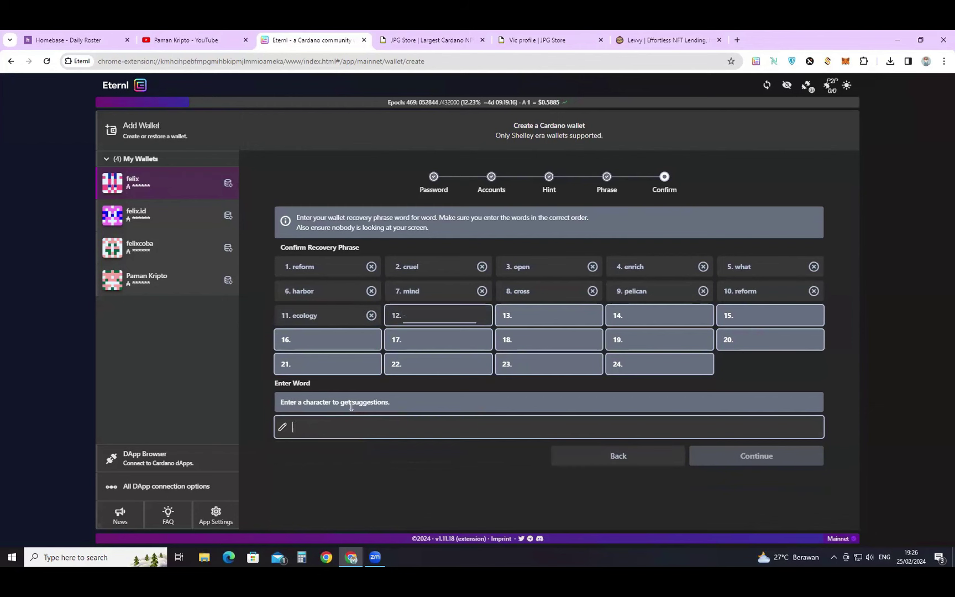
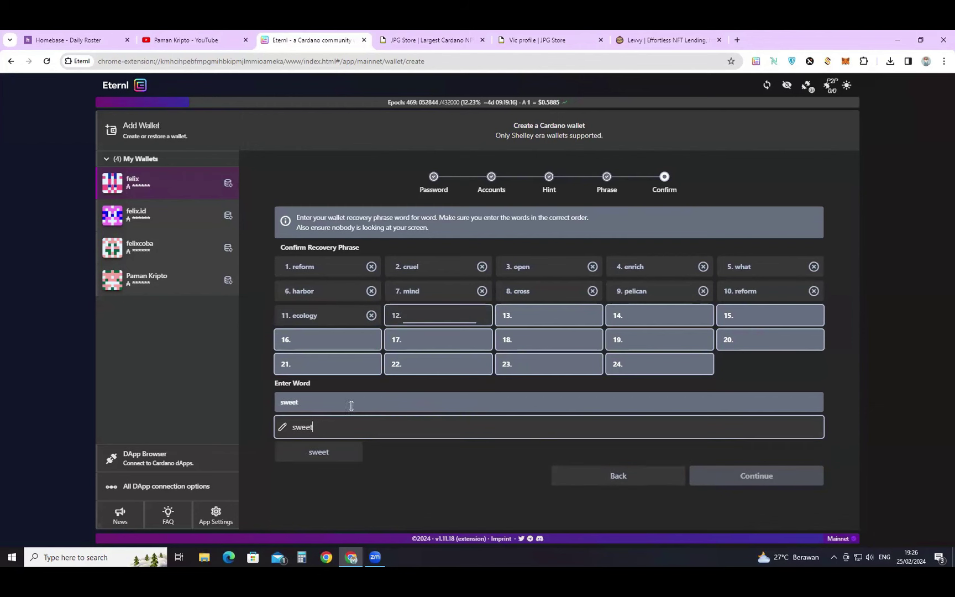
Re-enter recovery words twelve through fourteen and type the remaining words, correcting a mistyped entry.
key("Return")
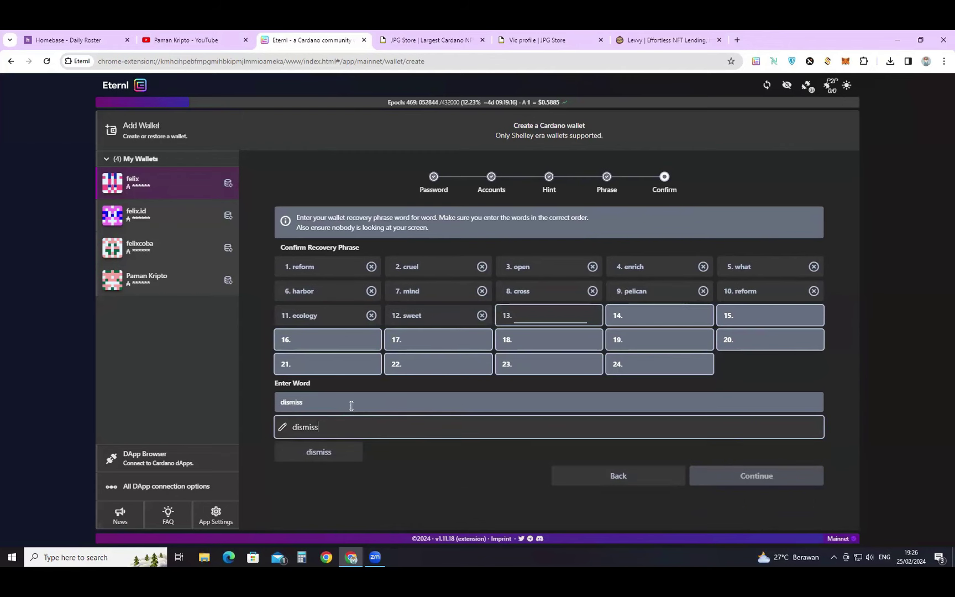
key("Return")
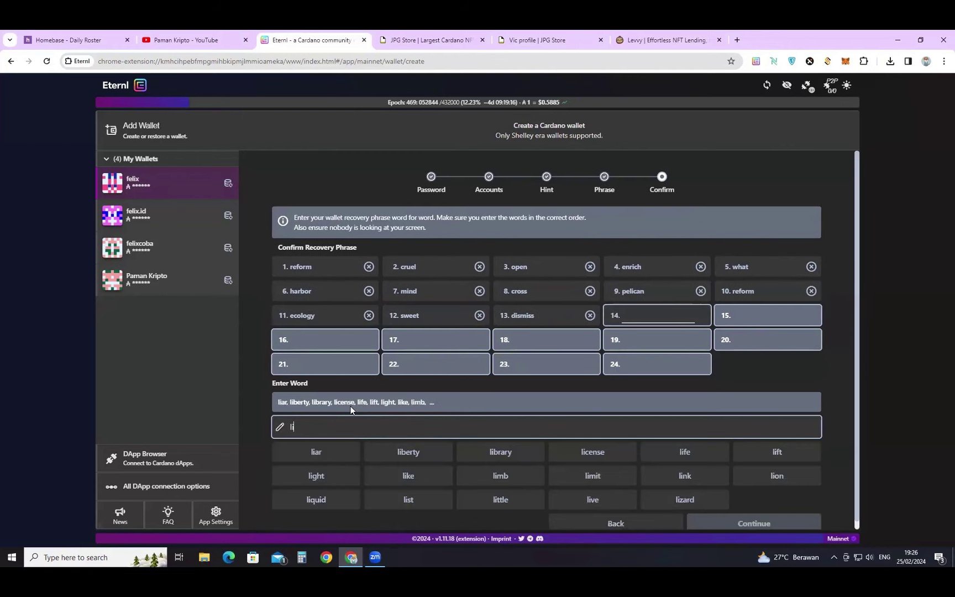
key("Return")
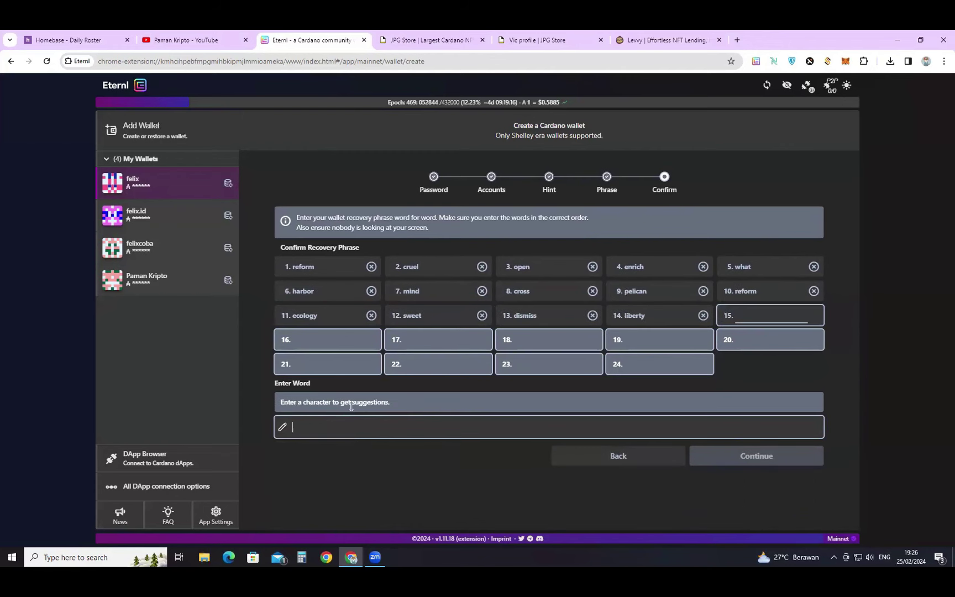
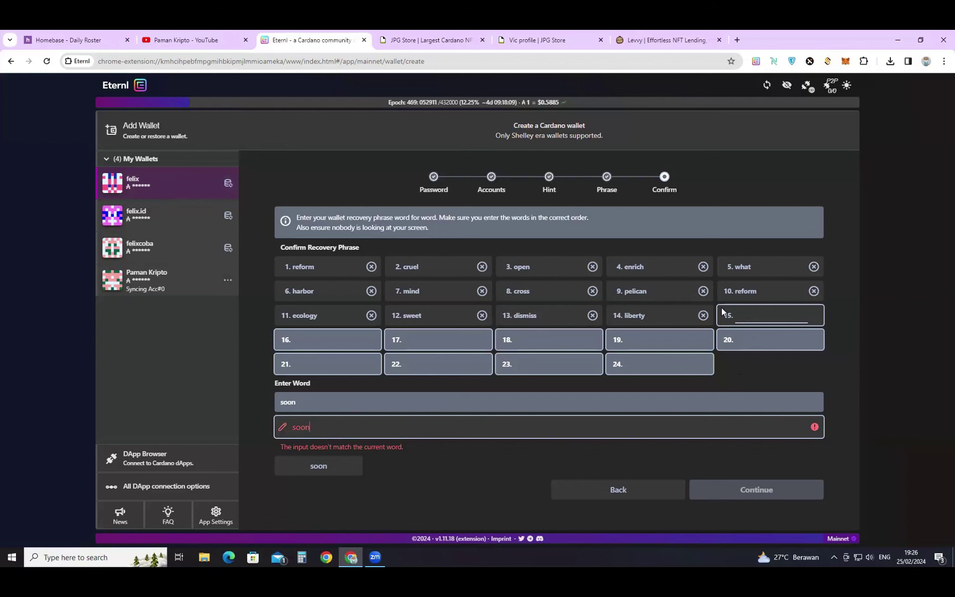
double_click(328, 428)
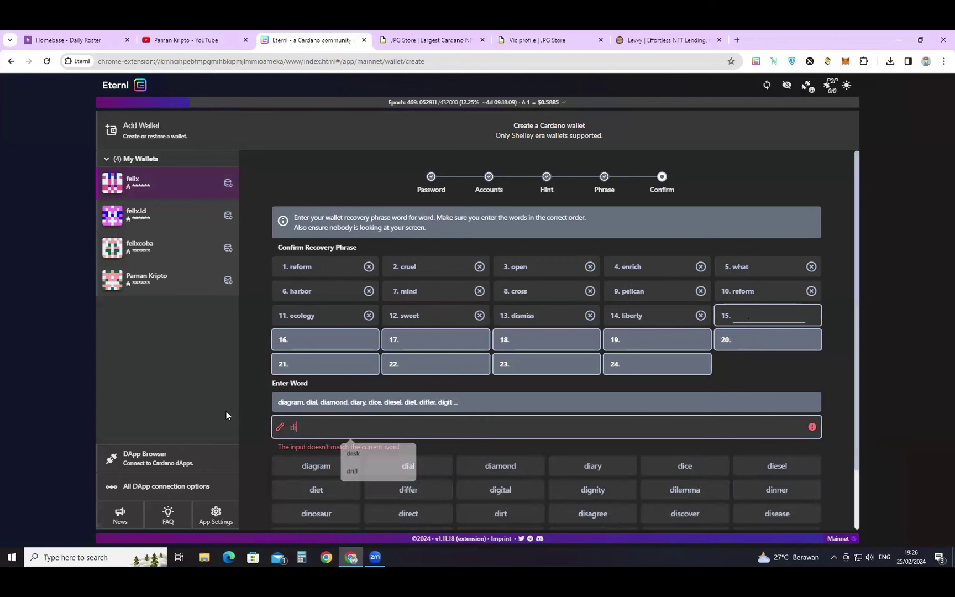
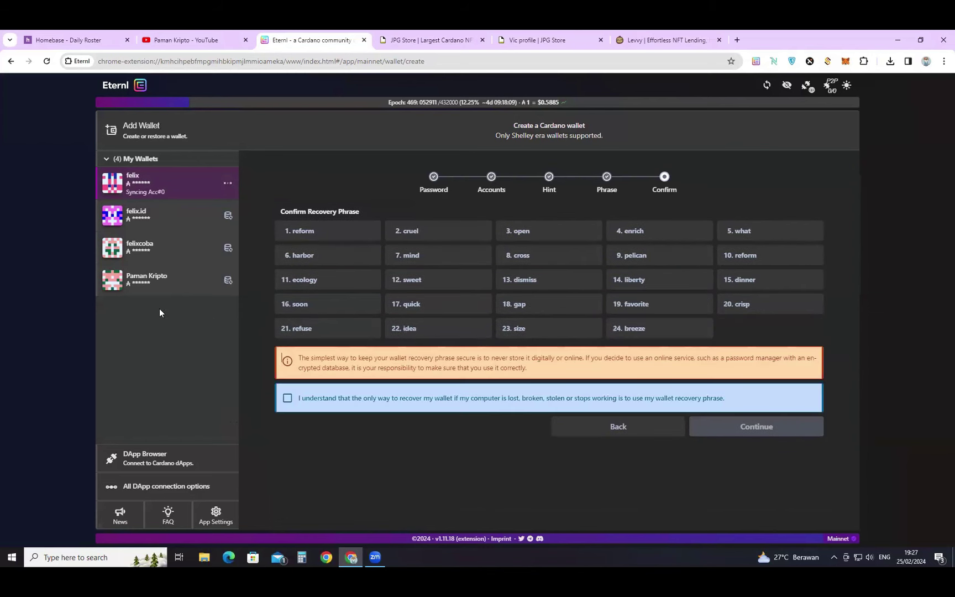
Acknowledge the recovery phrase warning and finish creating the contoh1 wallet.
left_click(288, 398)
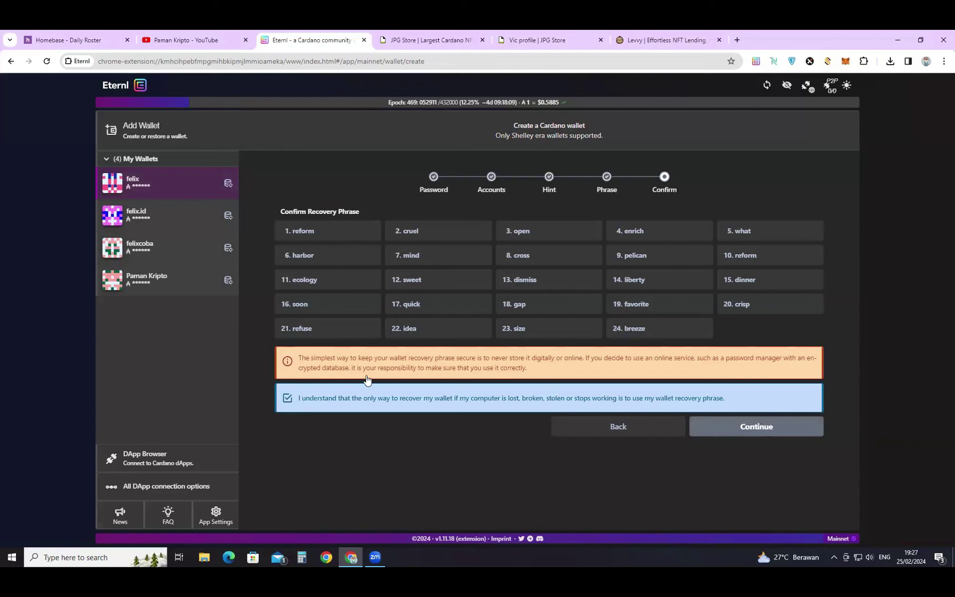
left_click(756, 427)
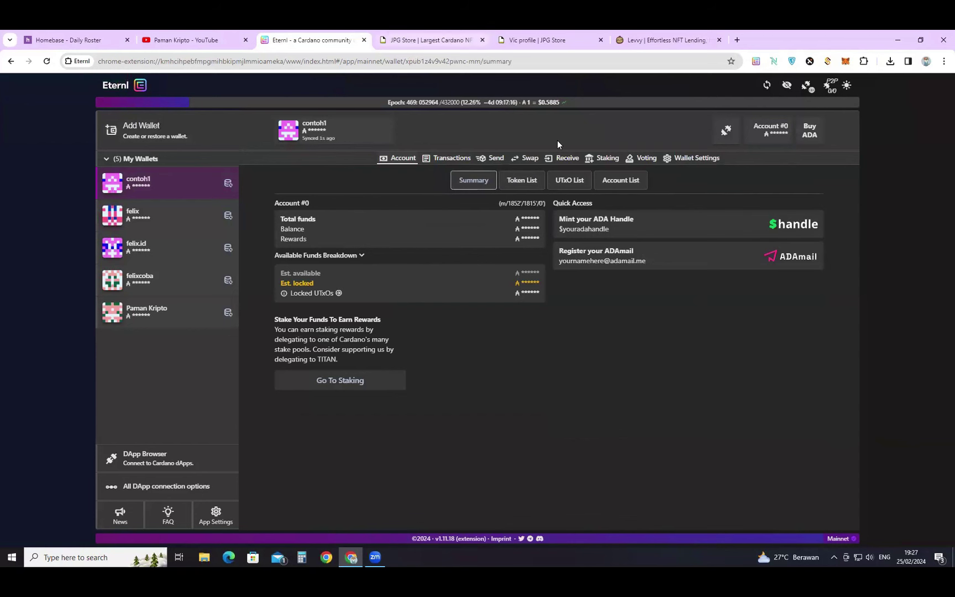
Check jpg.store's account menu, then enable dApp connection for contoh1 in Eternl.
left_click(406, 41)
left_click(854, 97)
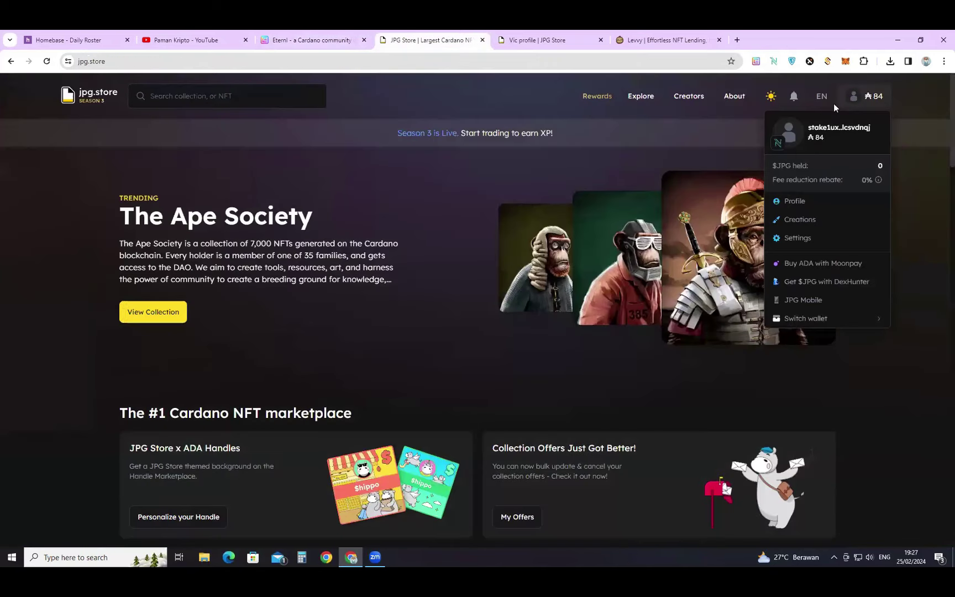
mouse_move(855, 96)
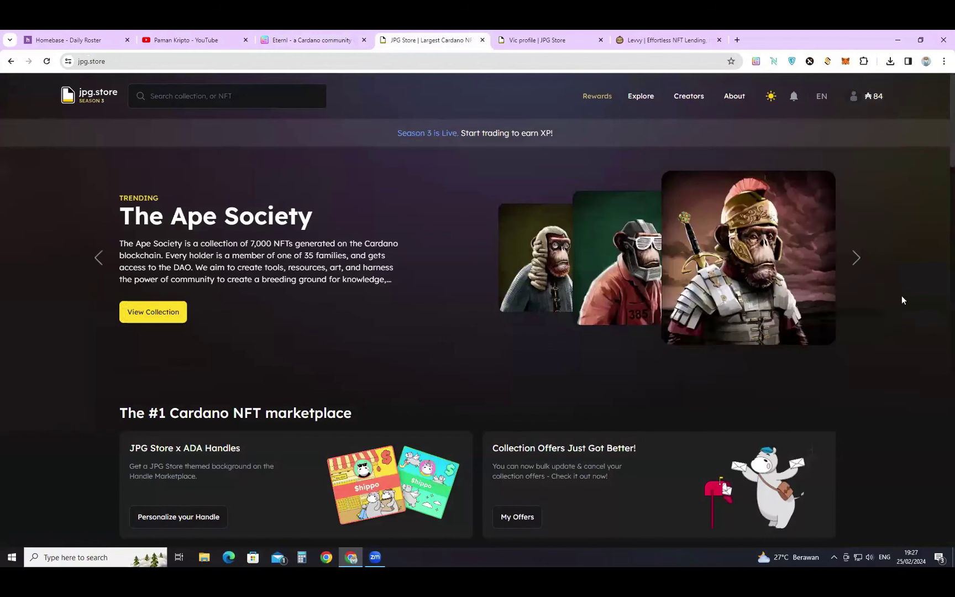
left_click(313, 35)
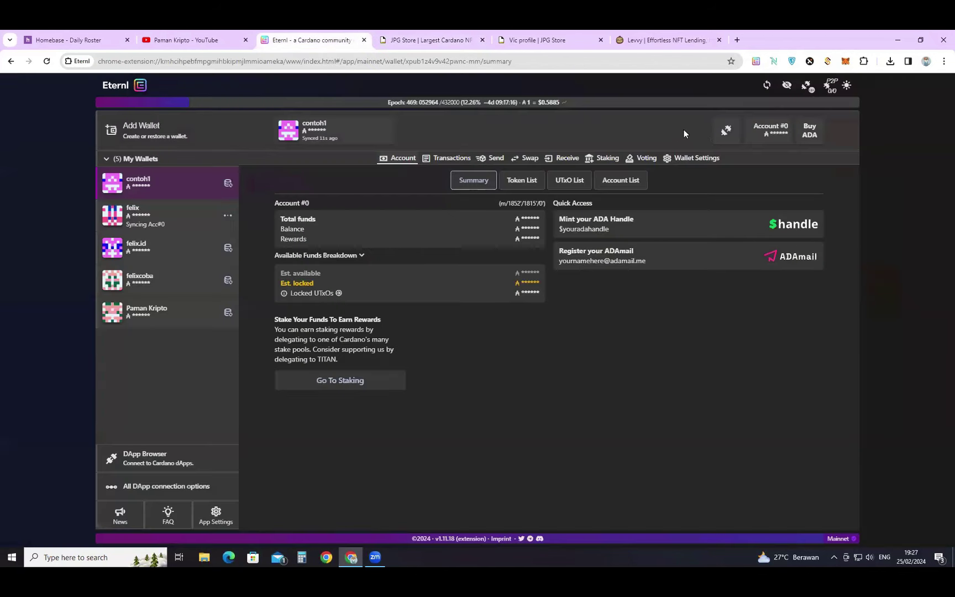
left_click(726, 132)
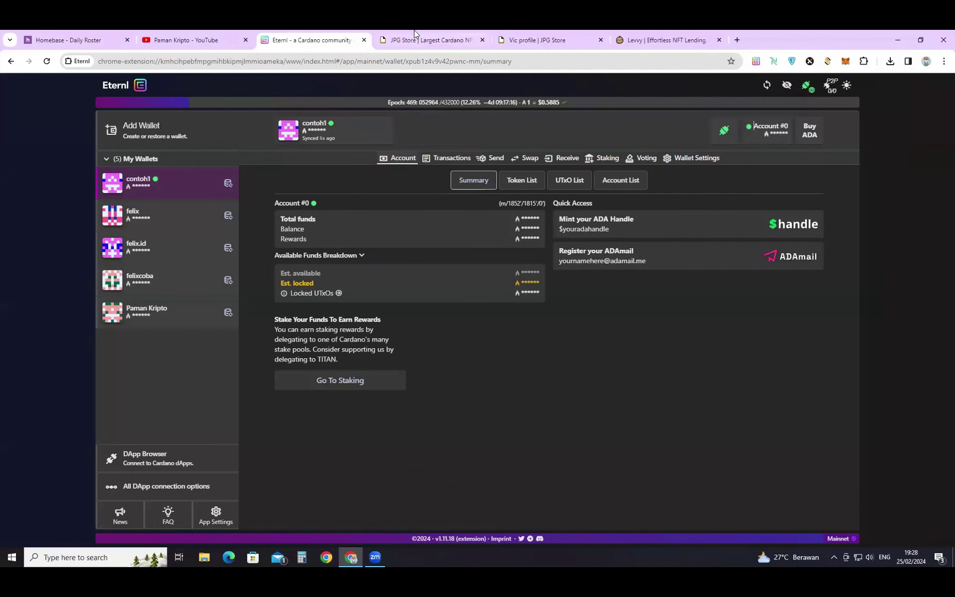
Switch jpg.store's connected wallet to Eternl.
left_click(415, 38)
left_click(850, 112)
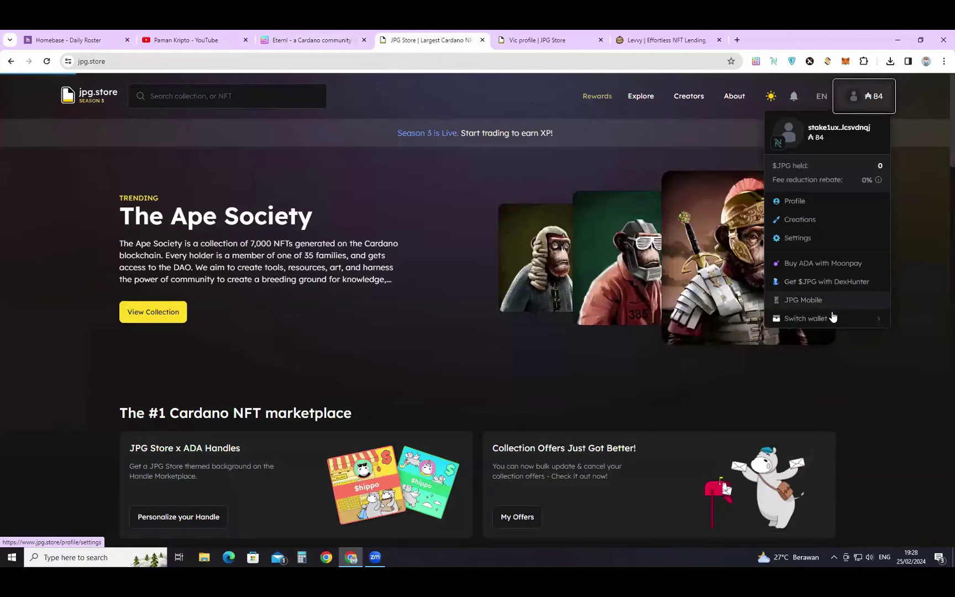
mouse_move(831, 318)
left_click(707, 323)
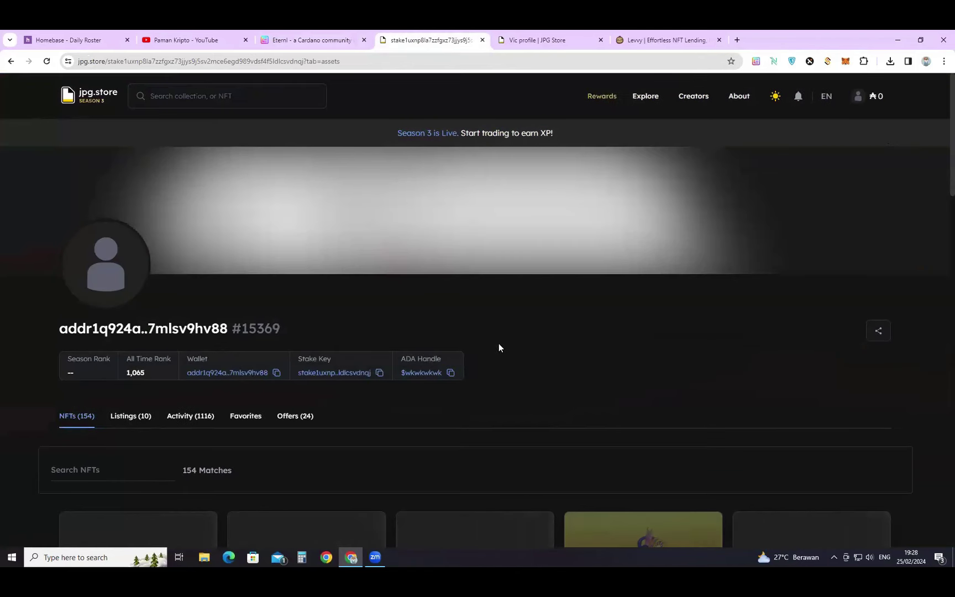
Browse the profile's NFTs, show Eternl's receive address, then return to the jpg.store profile.
scroll(525, 336, "down", 6)
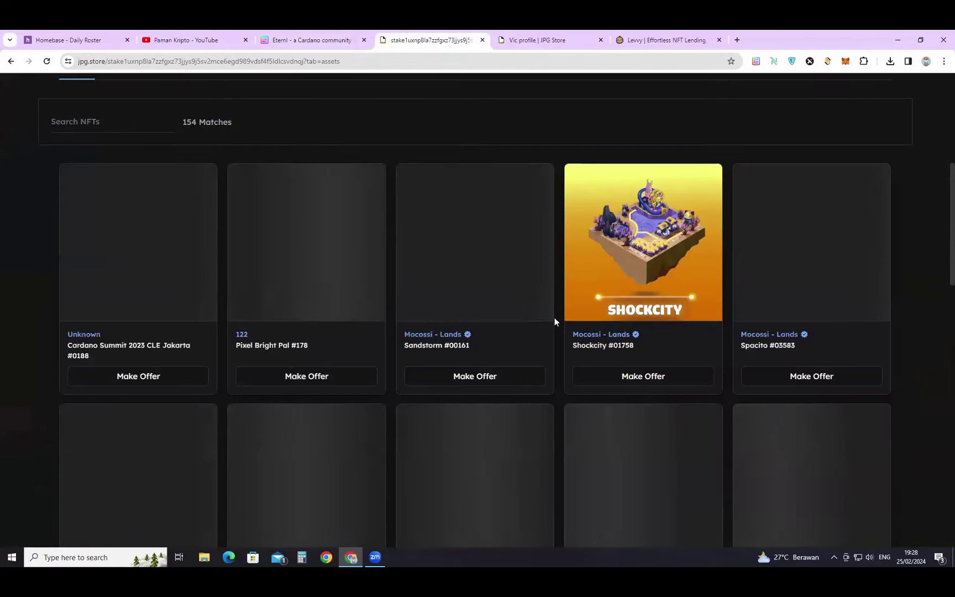
scroll(490, 302, "up", 6)
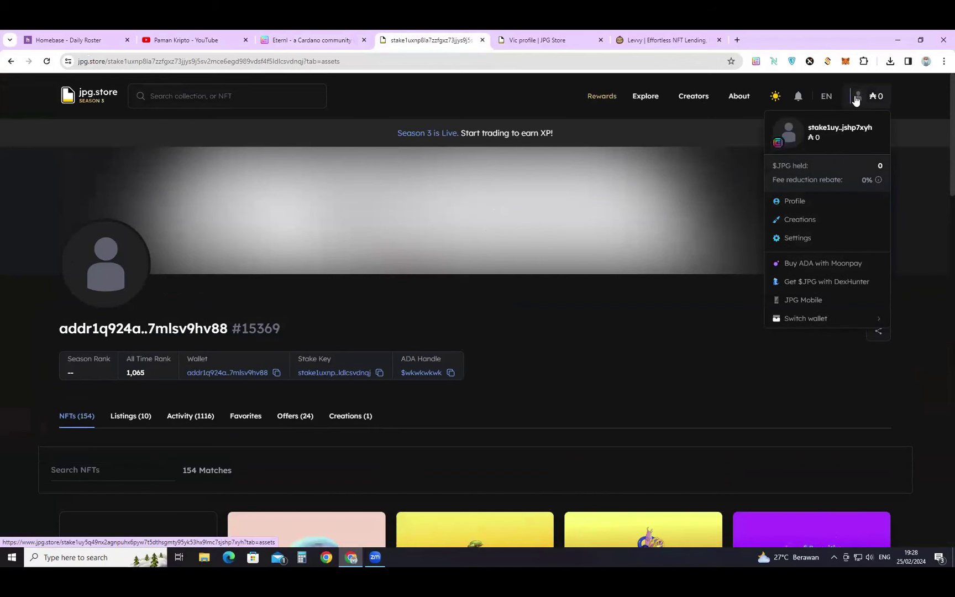
left_click(312, 39)
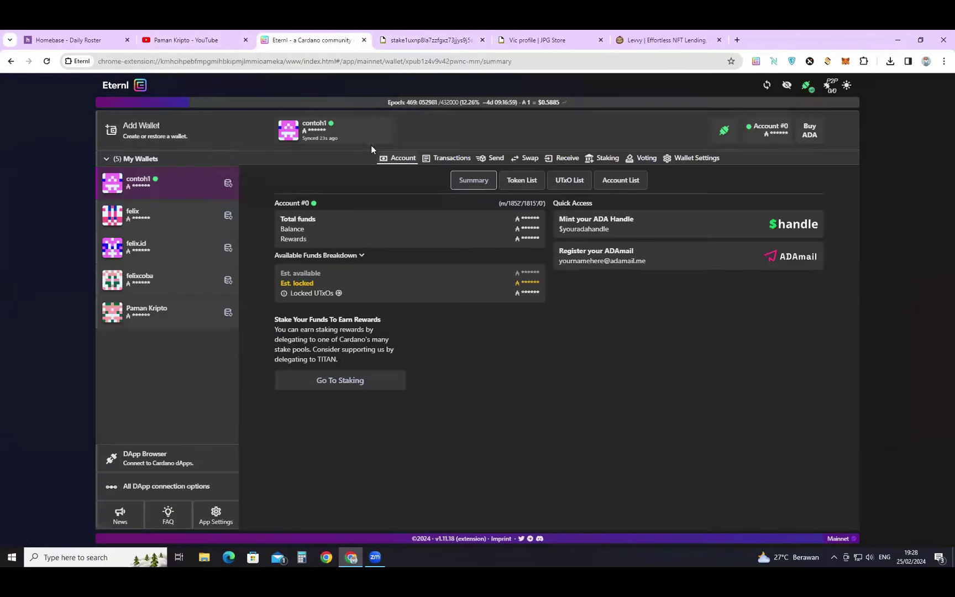
left_click(564, 160)
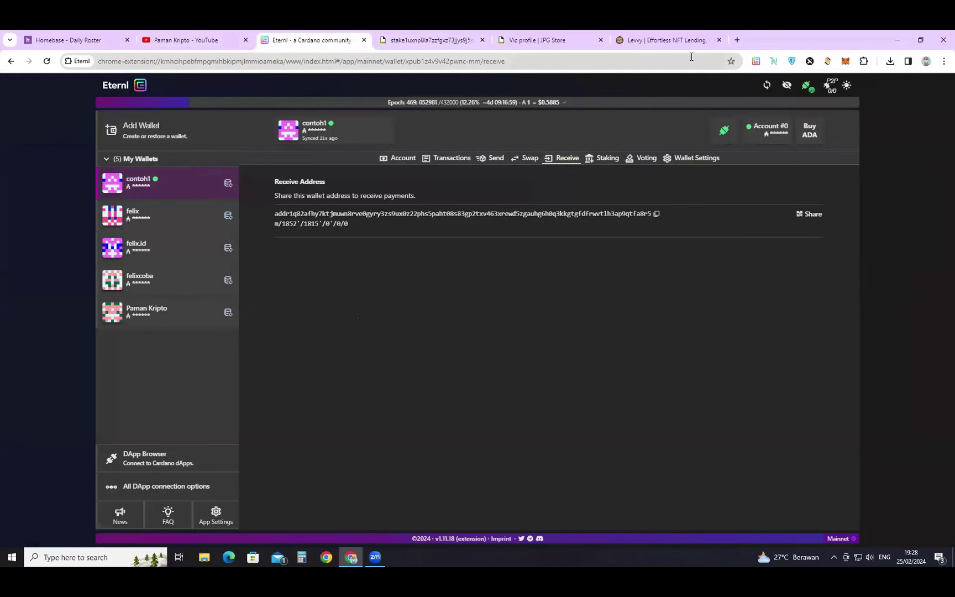
left_click(415, 37)
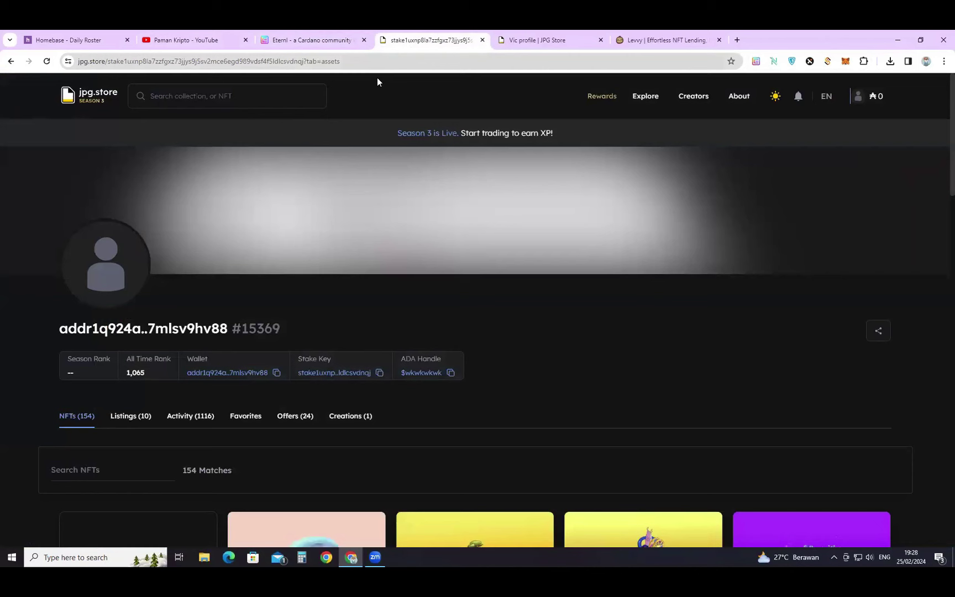
Close the profile tab and reload jpg.store in a new tab.
left_click(482, 39)
left_click(618, 39)
type("jpg.store")
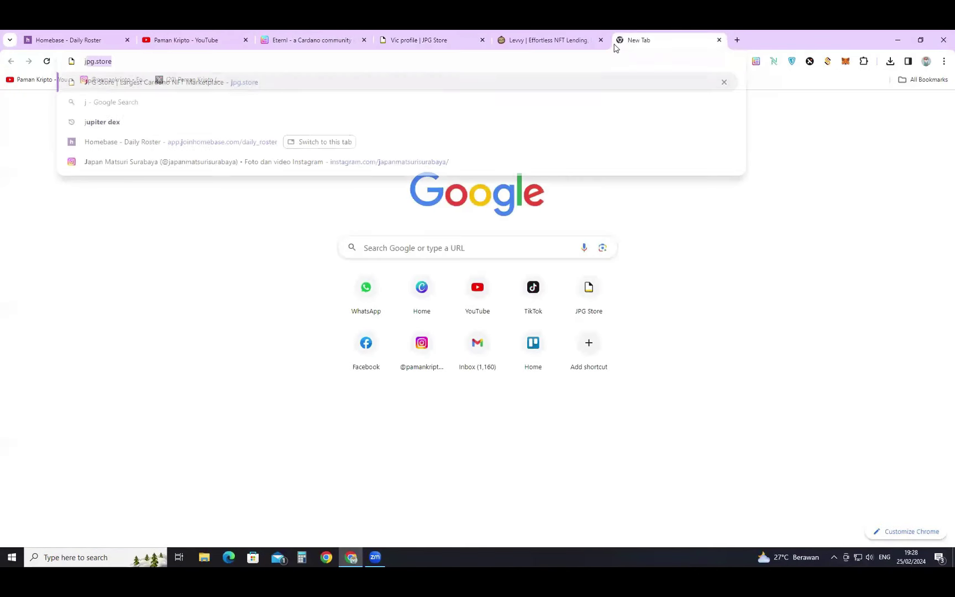
key("Return")
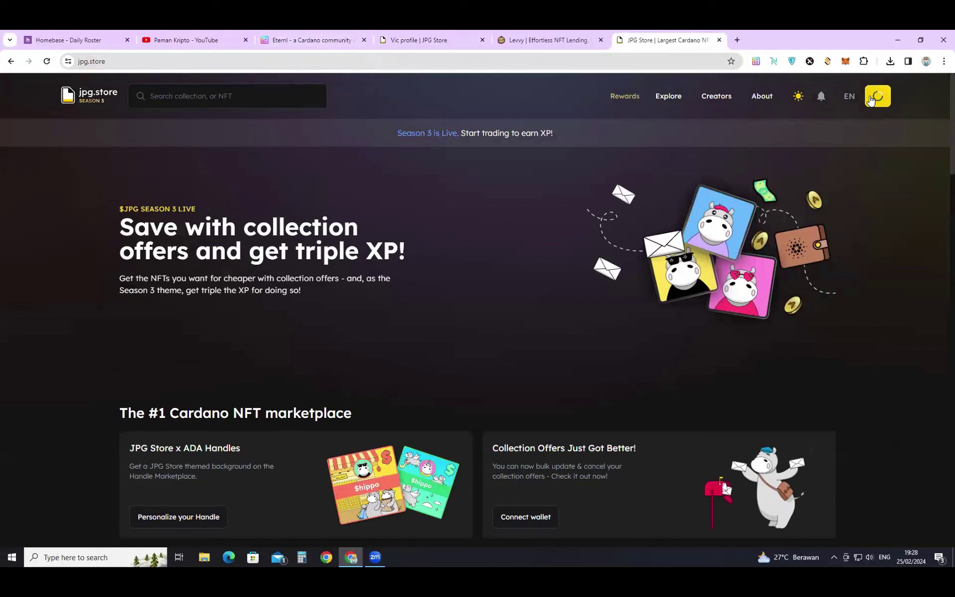
Check the account menu's ₳0 balance and move the JPG Store tab beside Eternl.
left_click(873, 103)
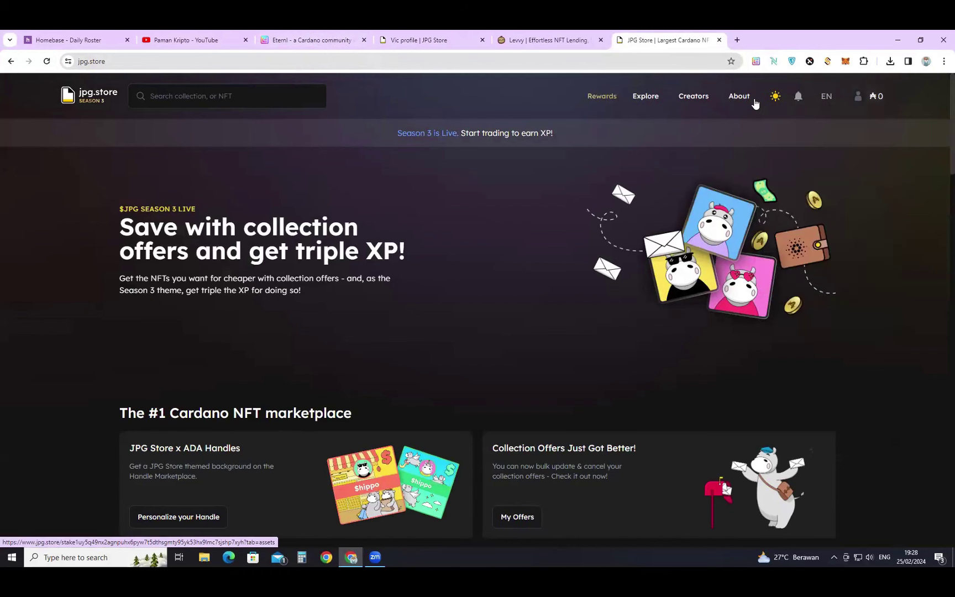
mouse_move(661, 98)
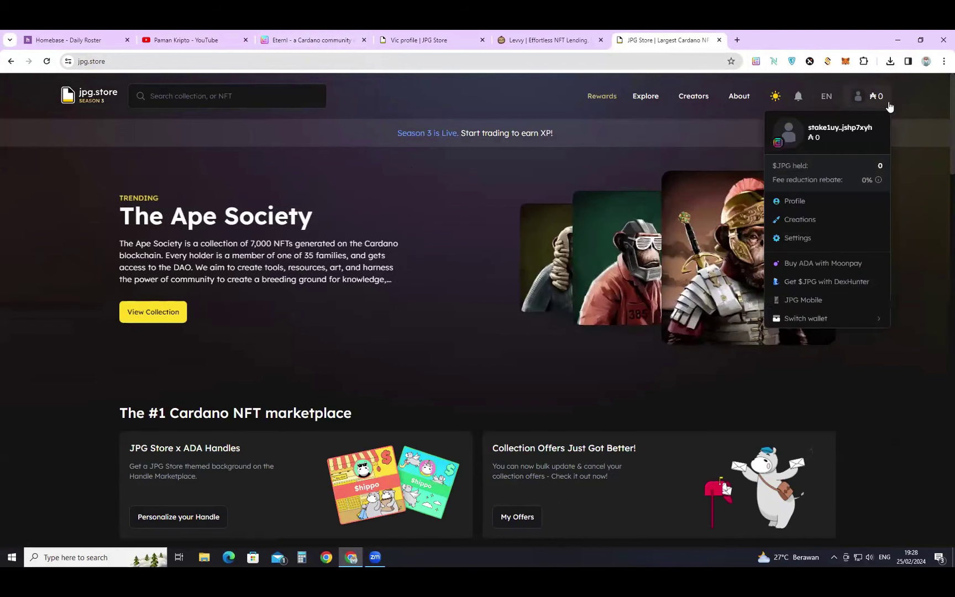
left_click(319, 41)
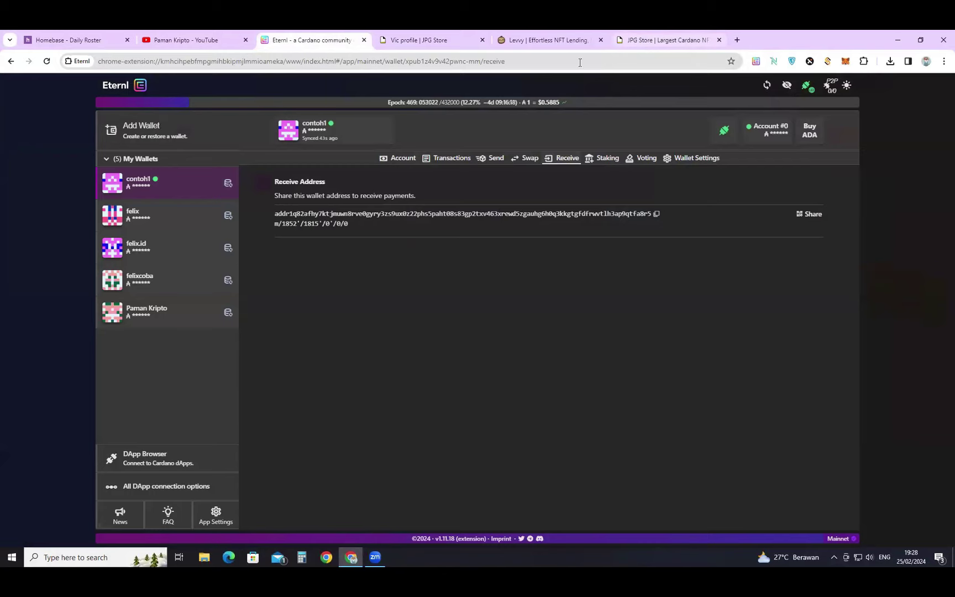
left_click_drag(658, 40, 431, 36)
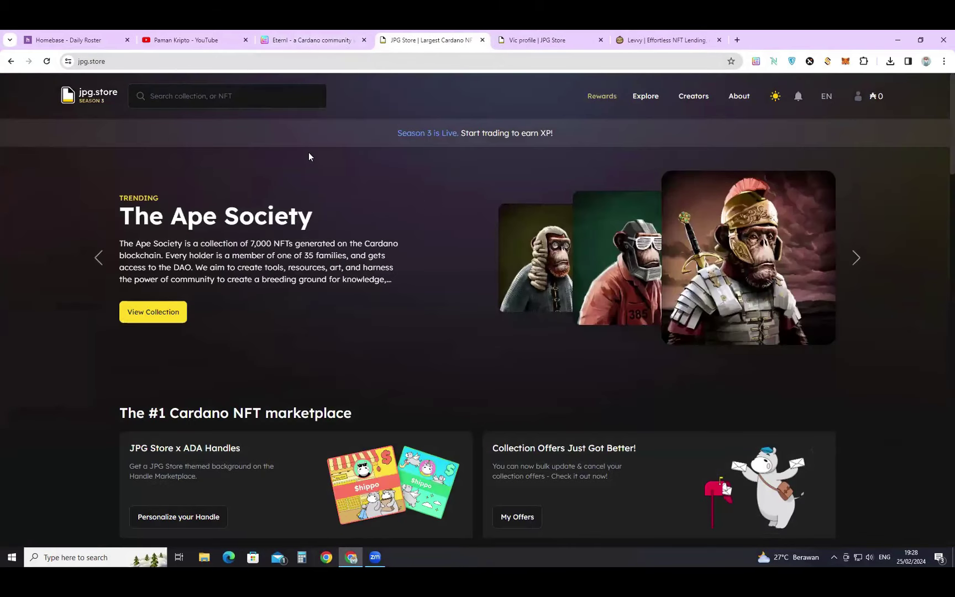
scroll(387, 304, "down", 2)
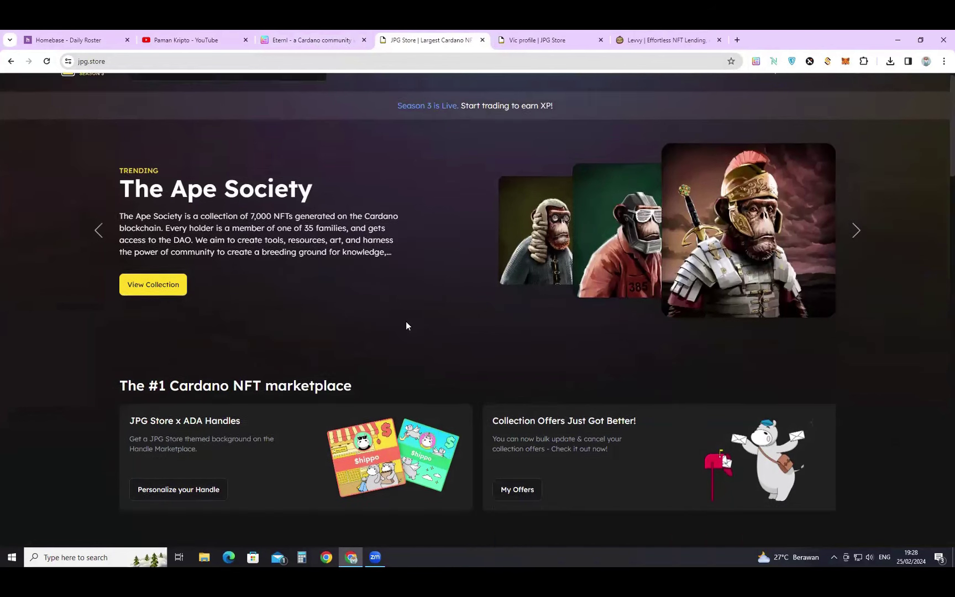
scroll(406, 326, "down", 8)
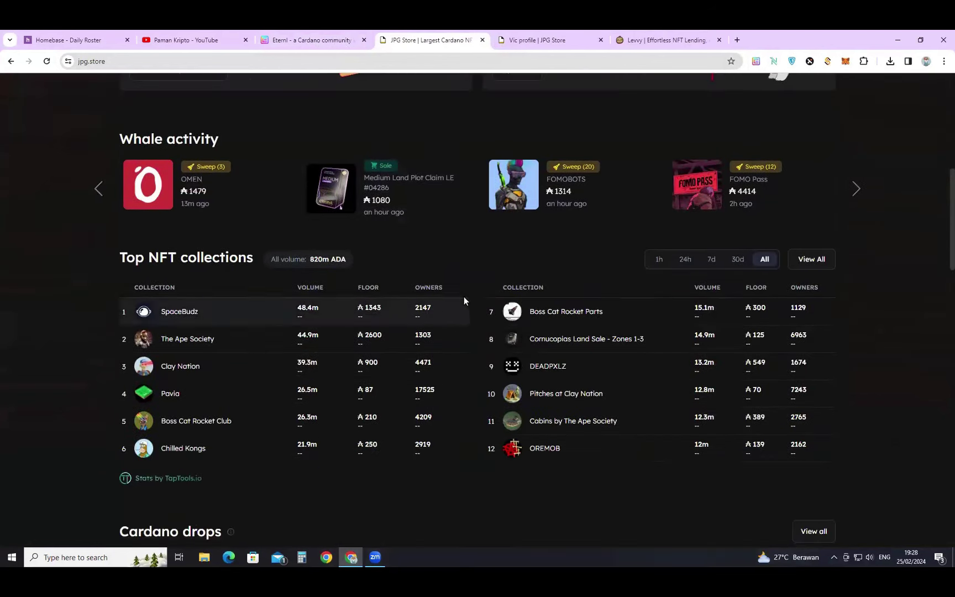
scroll(463, 300, "down", 2)
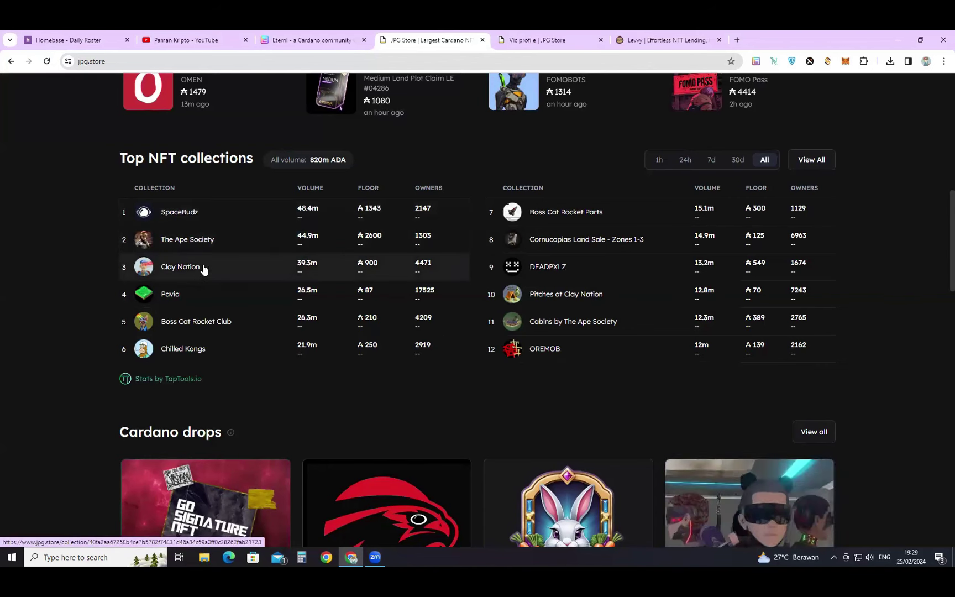
scroll(221, 272, "down", 1)
scroll(251, 288, "down", 4)
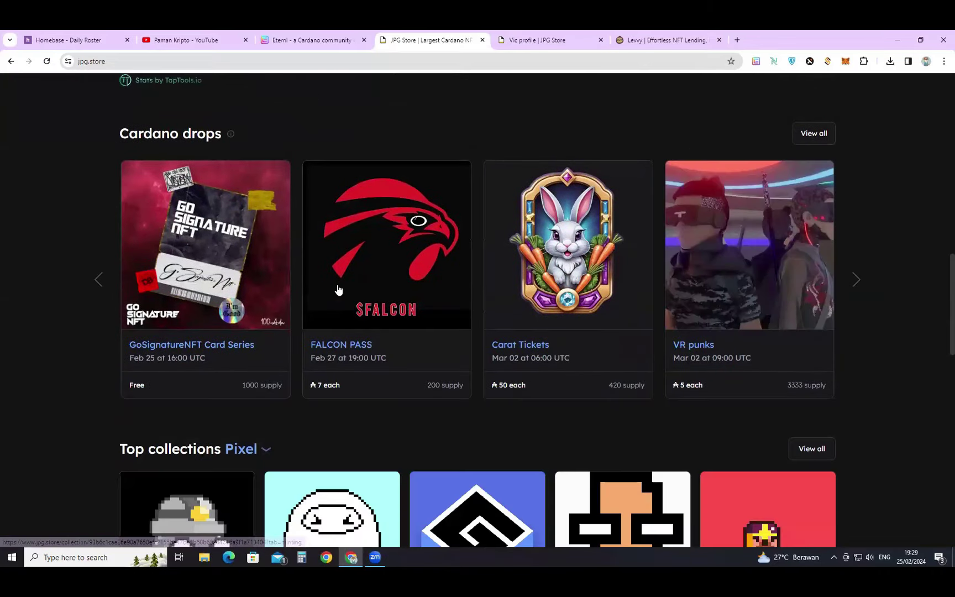
scroll(412, 326, "up", 15)
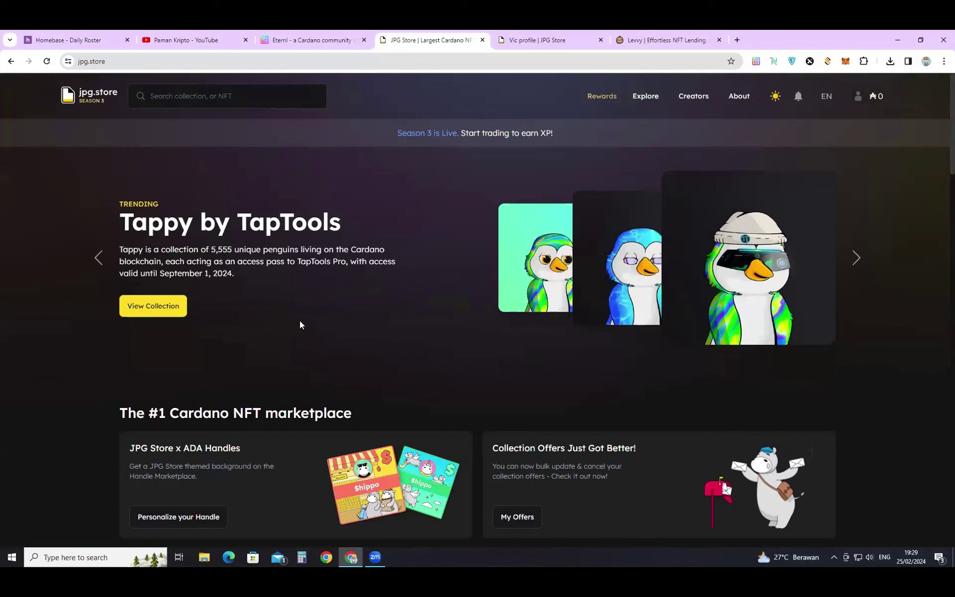
mouse_move(867, 99)
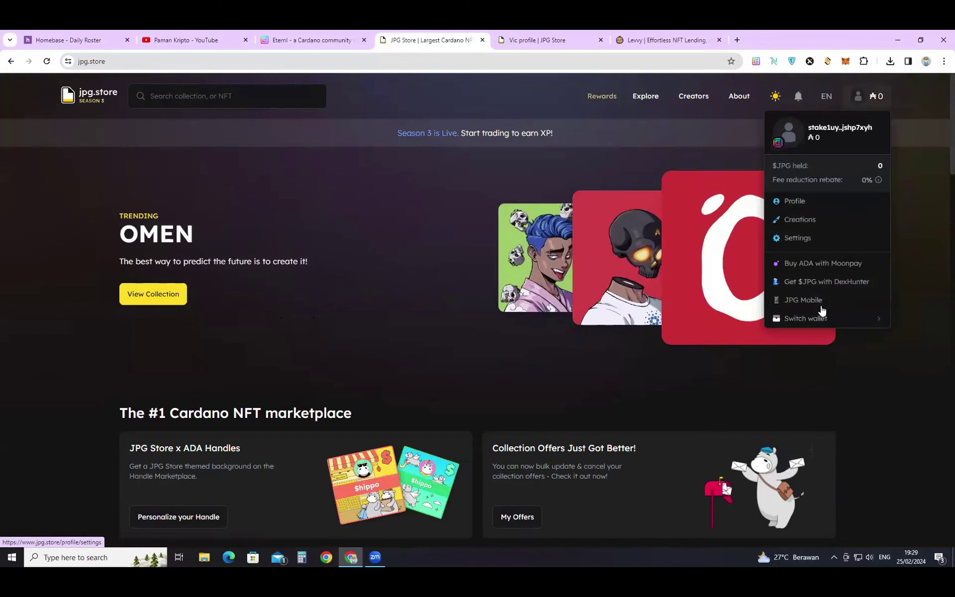
mouse_move(820, 317)
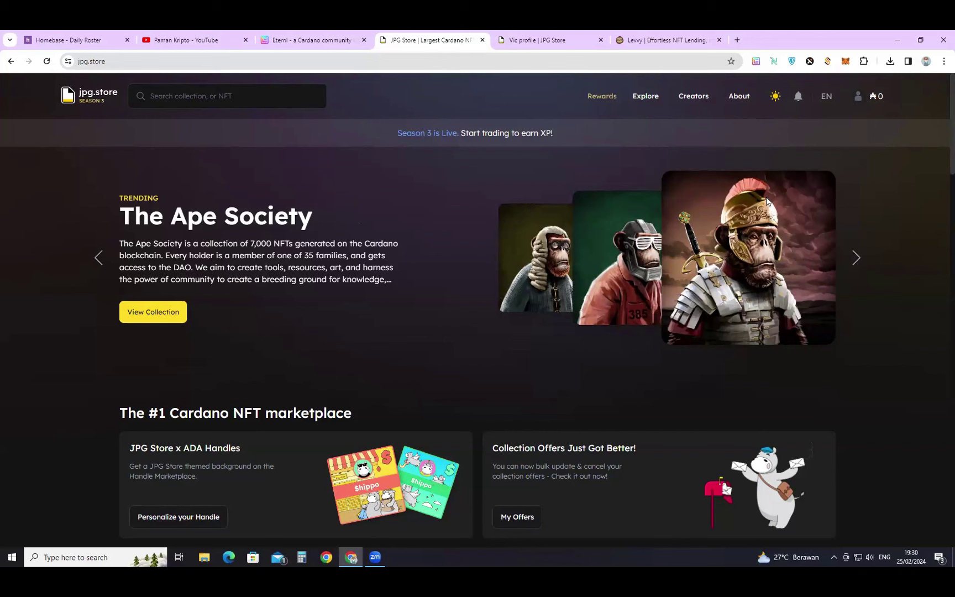
left_click(858, 98)
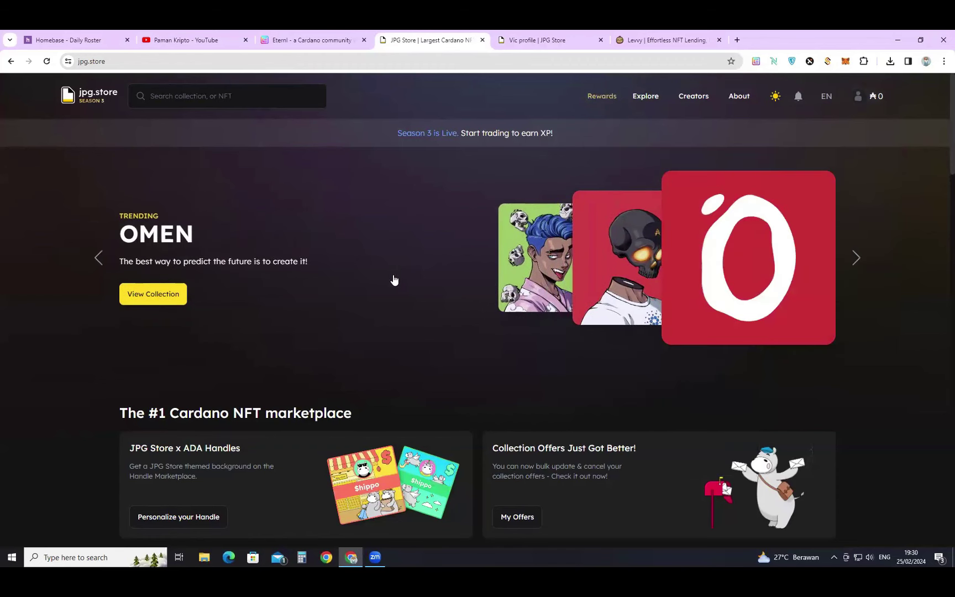
scroll(420, 229, "down", 1)
scroll(421, 229, "up", 1)
left_click(221, 97)
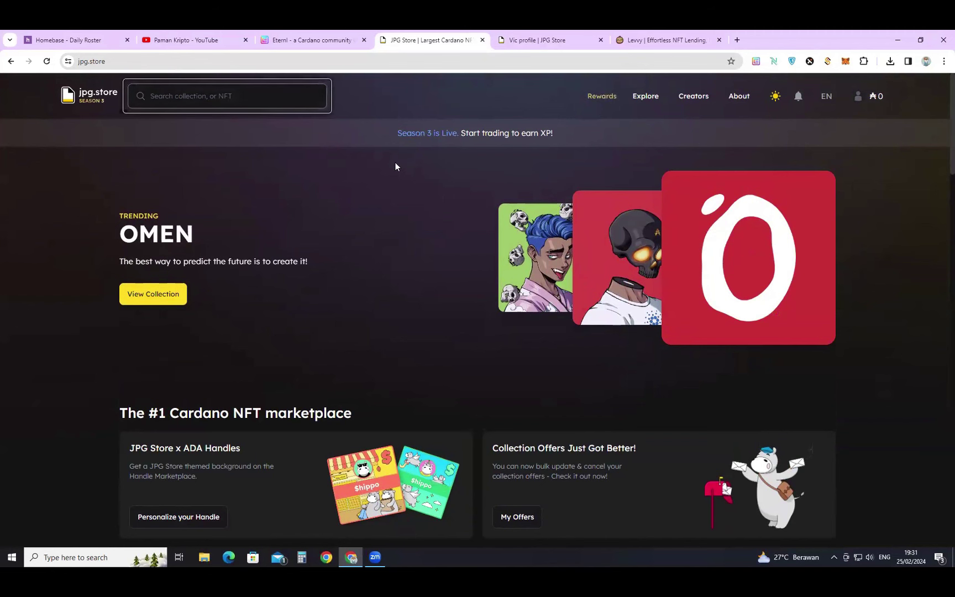
type("space")
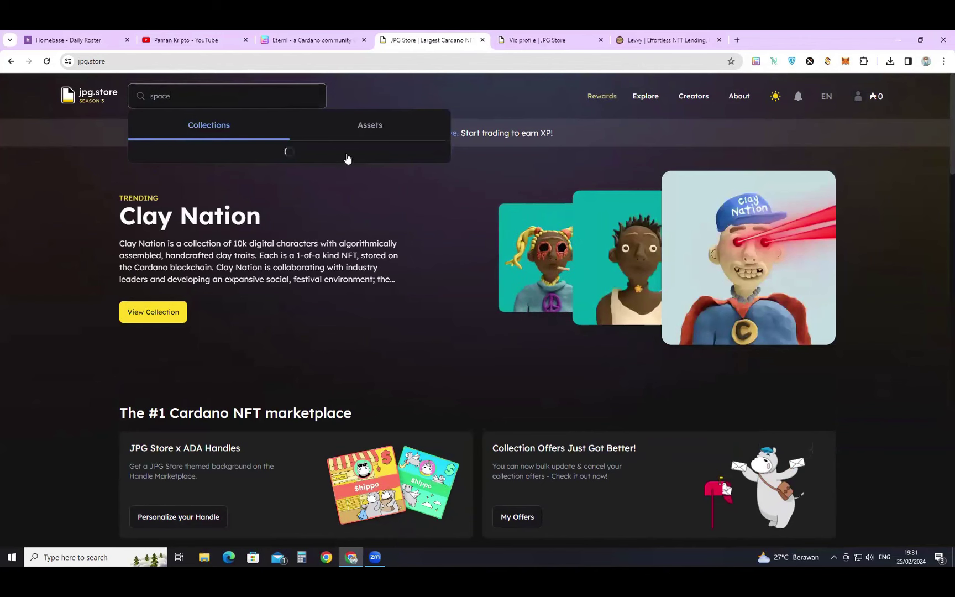
type(" pug")
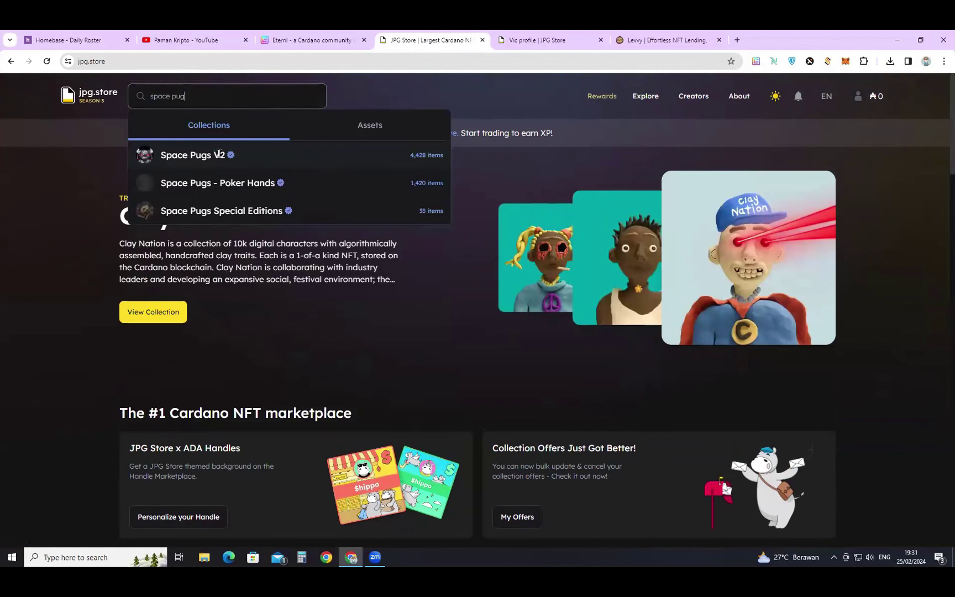
left_click(219, 154)
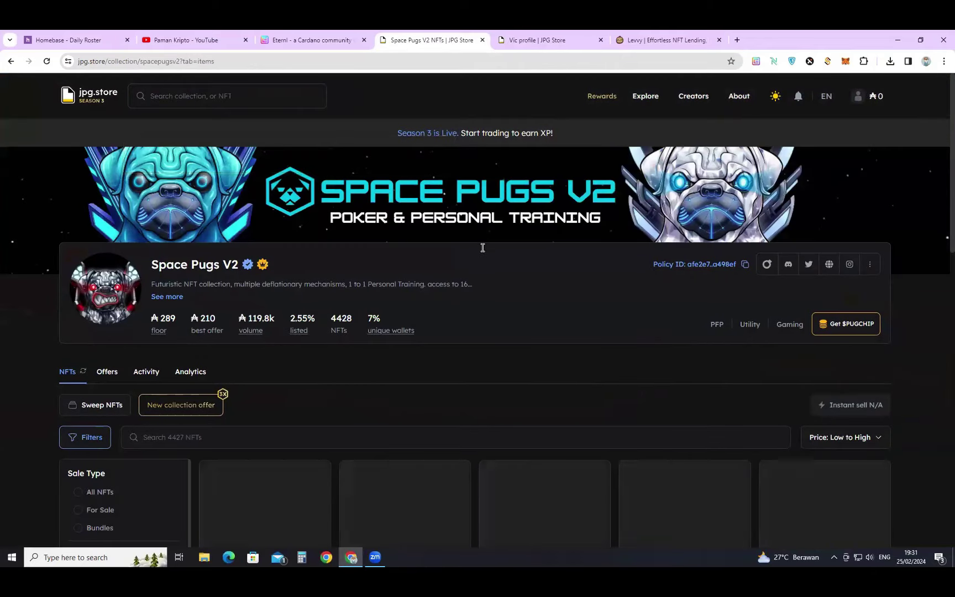
scroll(570, 290, "down", 3)
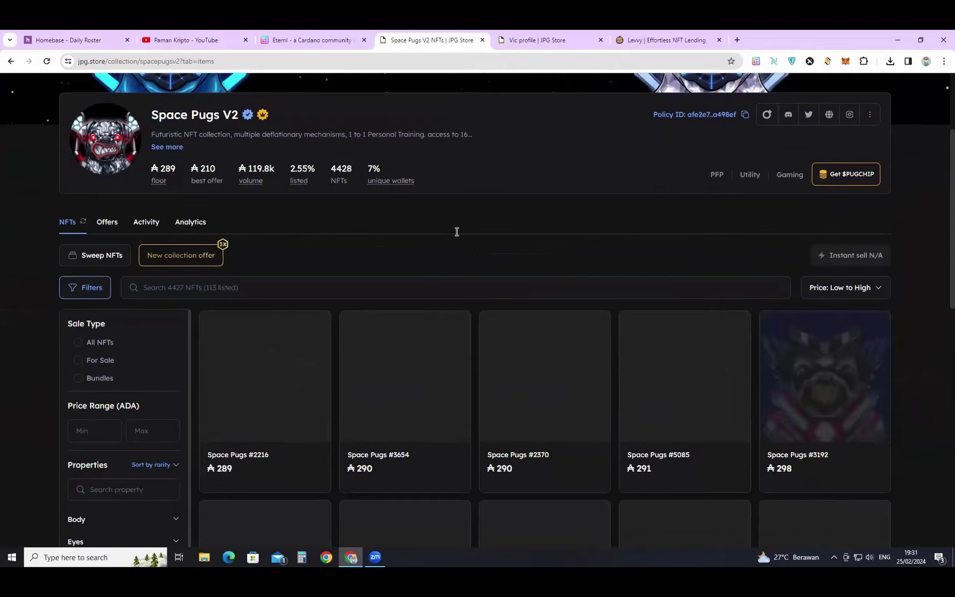
scroll(457, 232, "down", 1)
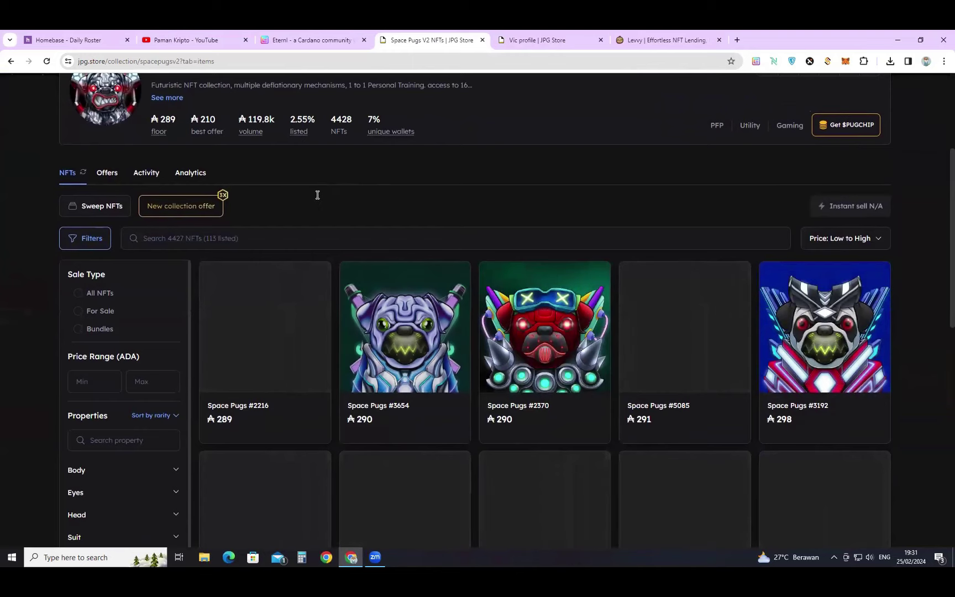
scroll(332, 202, "down", 1)
scroll(309, 237, "up", 1)
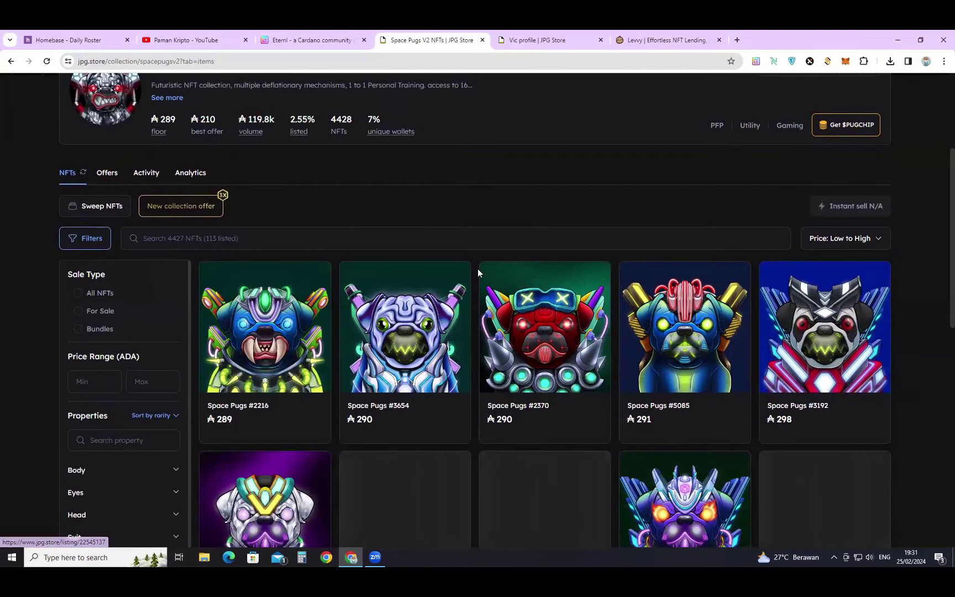
scroll(456, 221, "down", 1)
scroll(387, 248, "down", 1)
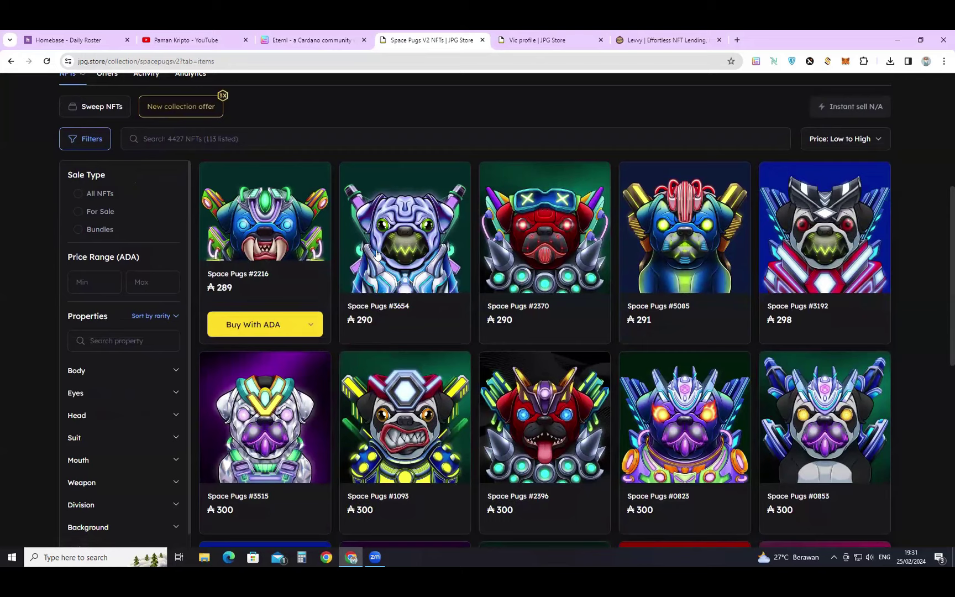
scroll(376, 253, "up", 4)
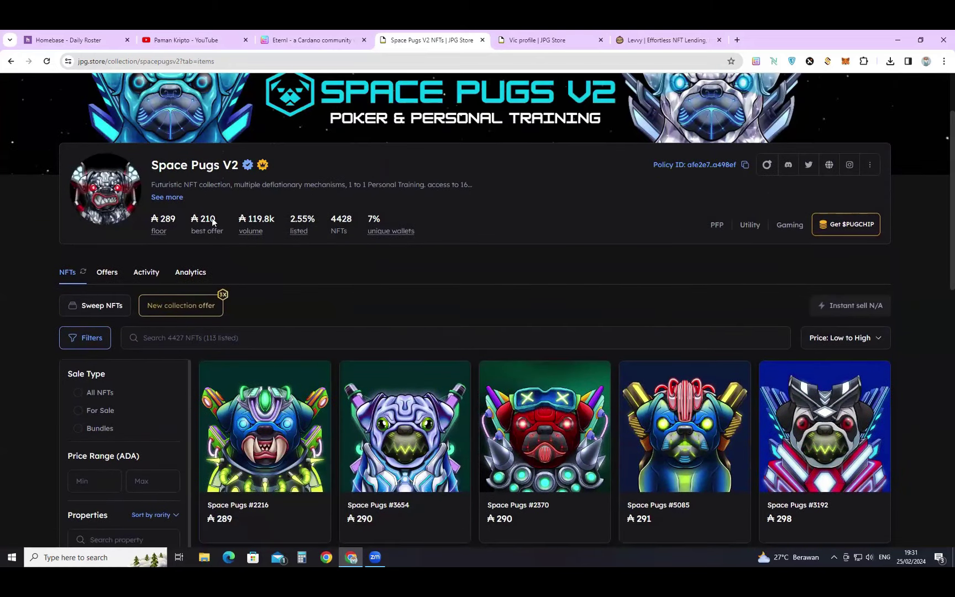
scroll(328, 269, "down", 1)
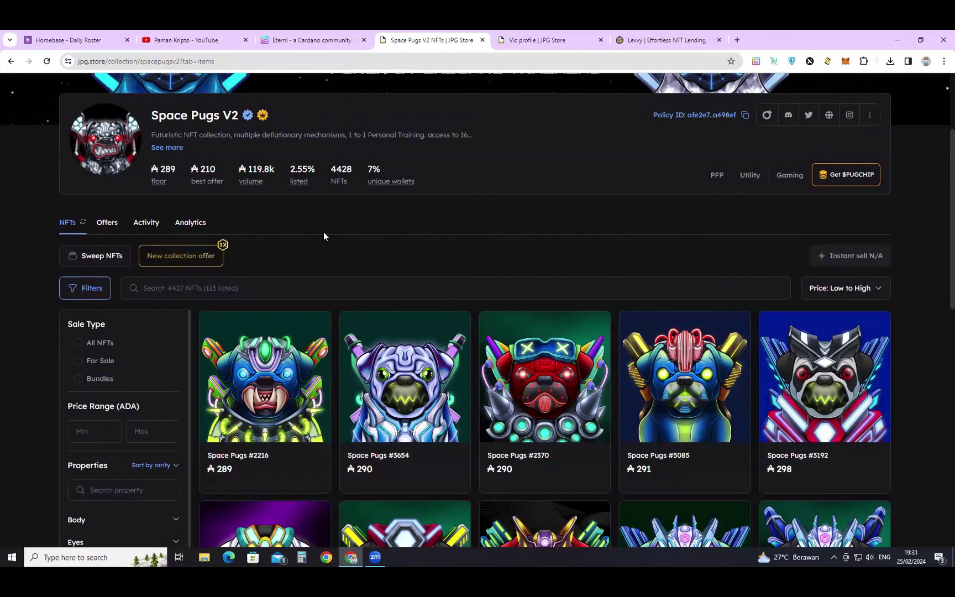
scroll(323, 231, "down", 1)
scroll(369, 219, "up", 1)
left_click(145, 223)
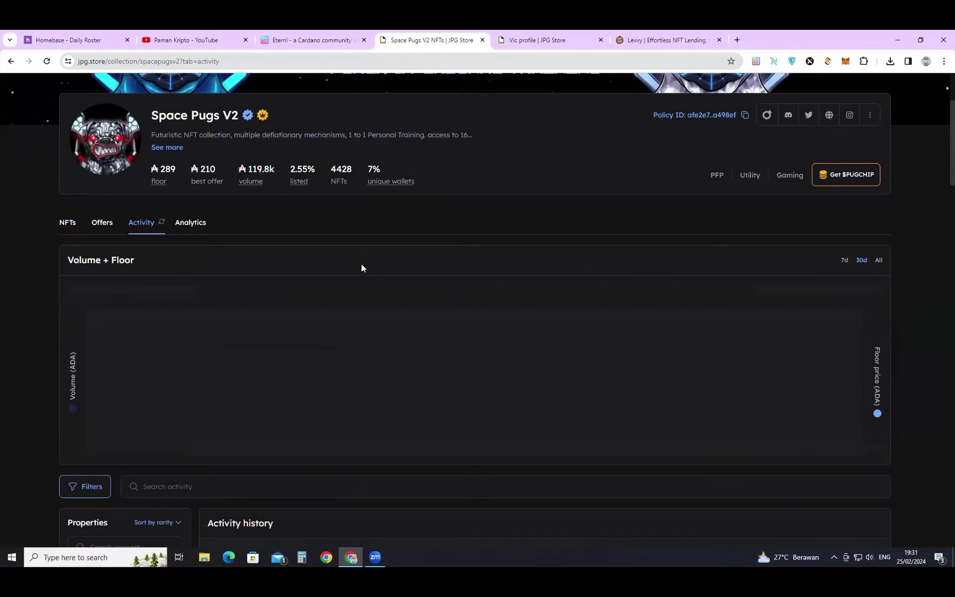
scroll(359, 266, "down", 2)
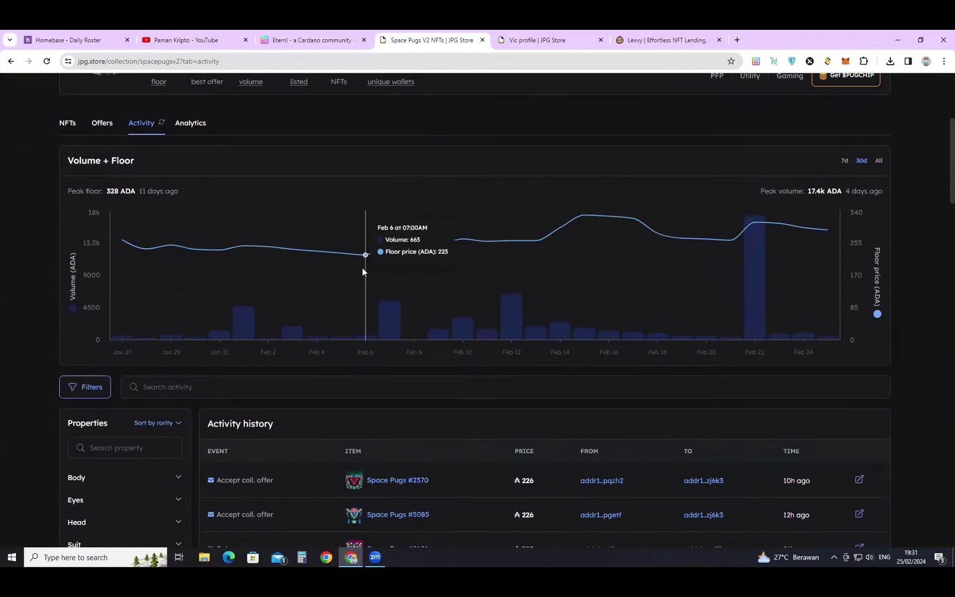
scroll(480, 343, "down", 3)
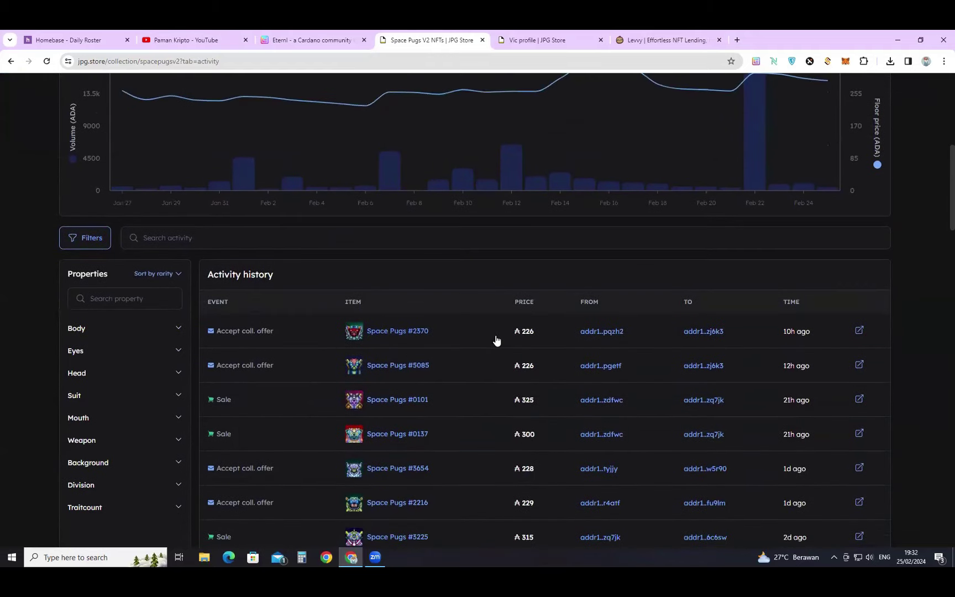
scroll(495, 340, "down", 3)
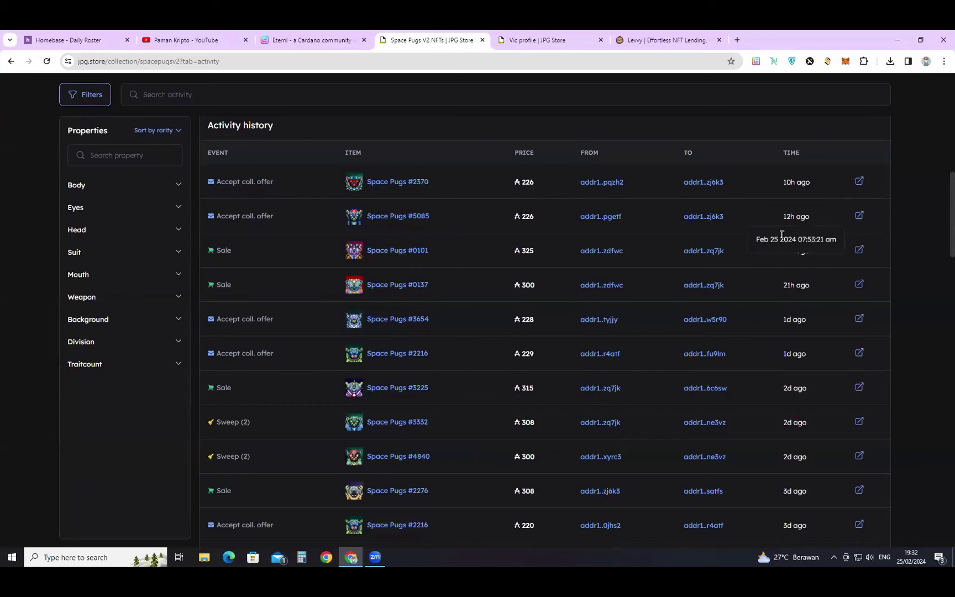
scroll(778, 316, "down", 4)
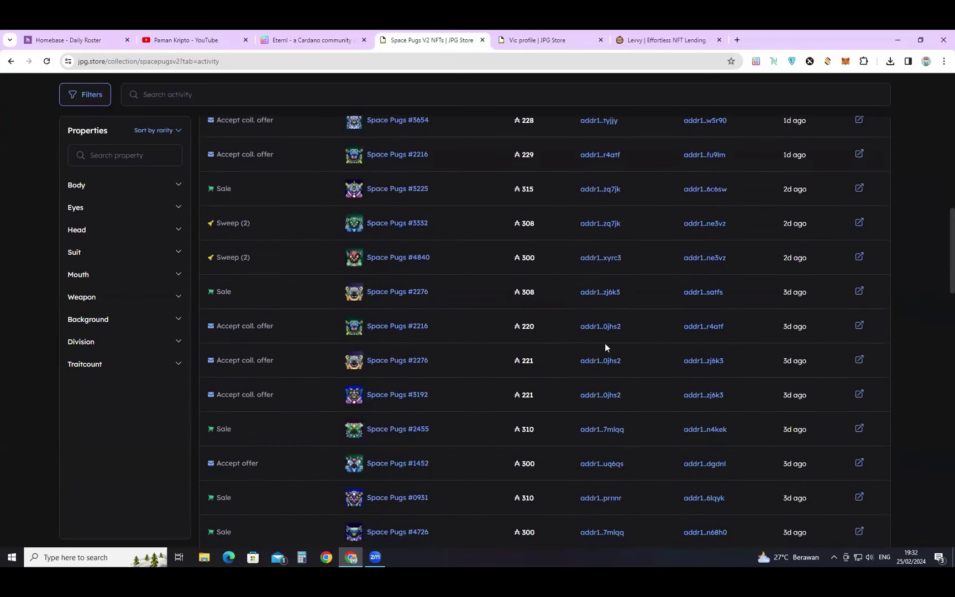
scroll(615, 341, "up", 10)
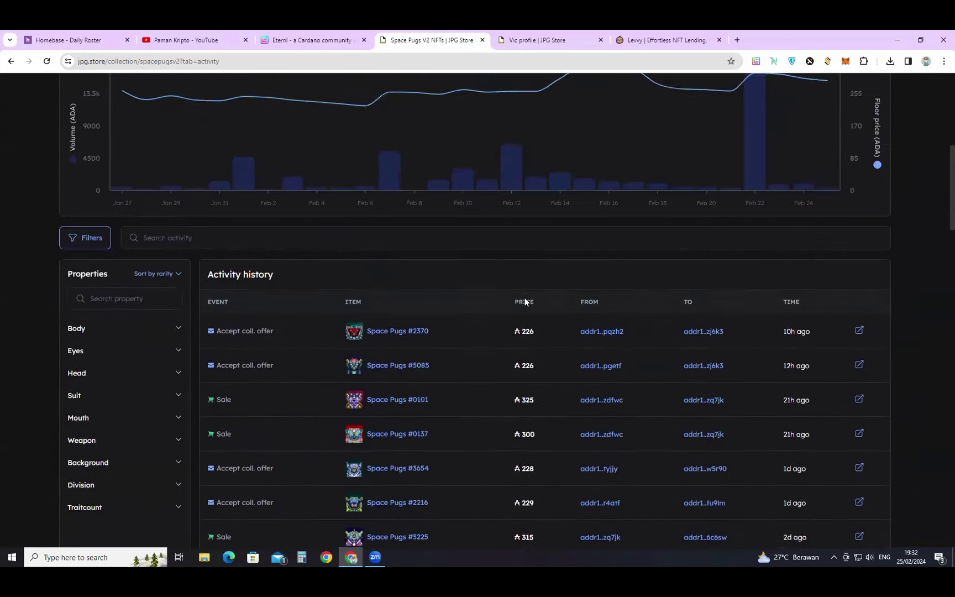
scroll(526, 301, "up", 3)
left_click(67, 271)
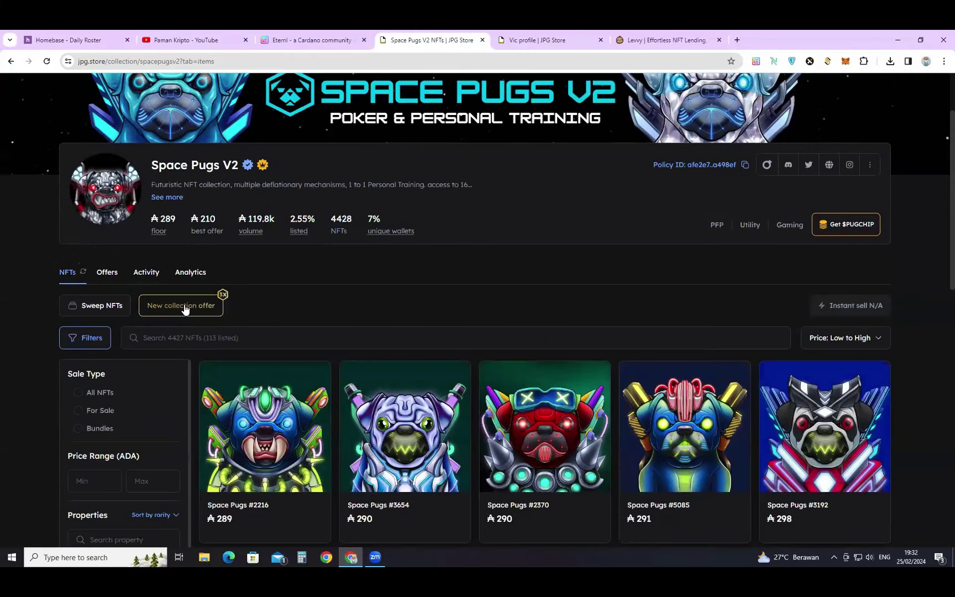
scroll(265, 295, "down", 1)
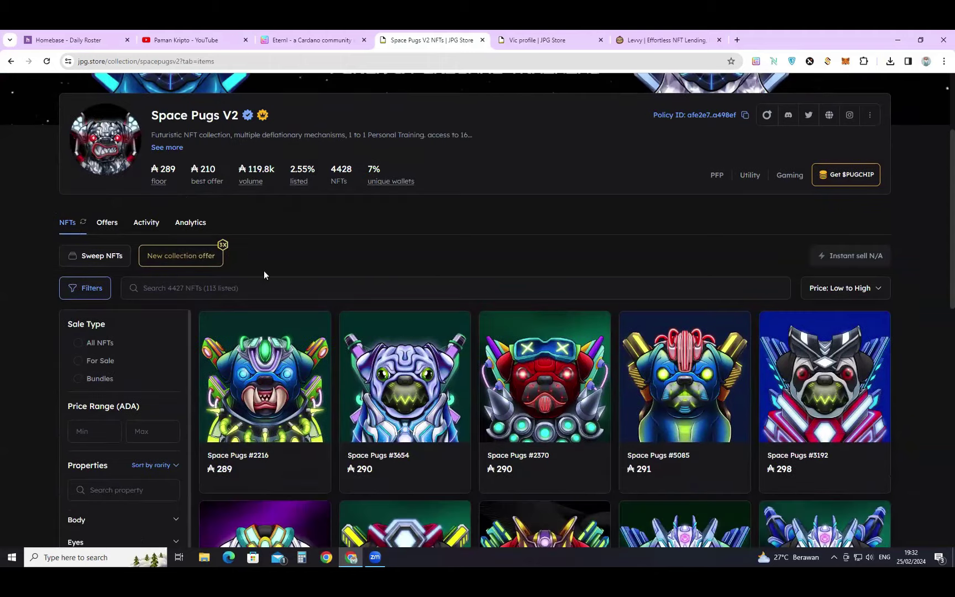
Draft a 211 ADA Space Pugs V2 collection offer, then close it without sending.
left_click(184, 253)
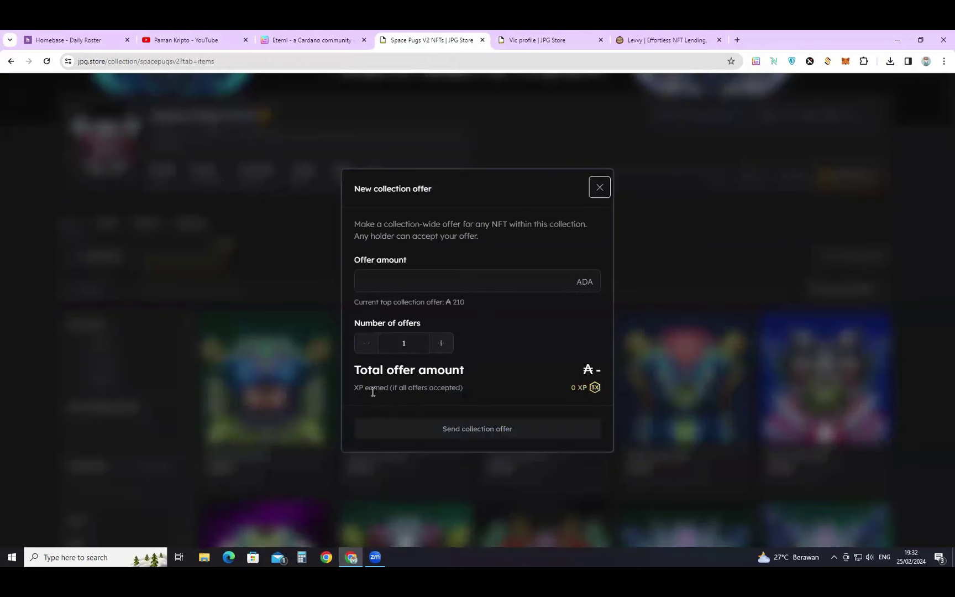
left_click(383, 280)
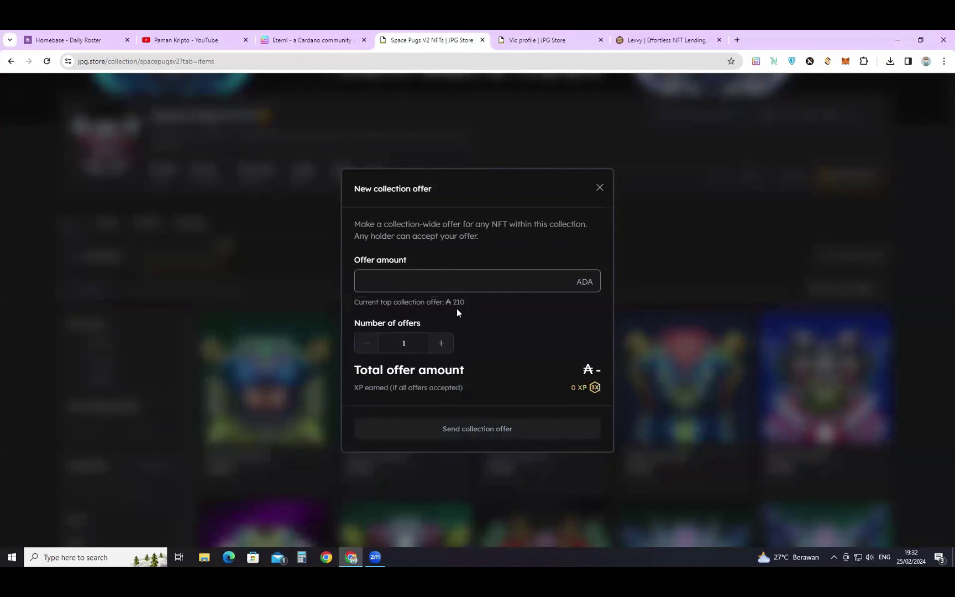
type("211")
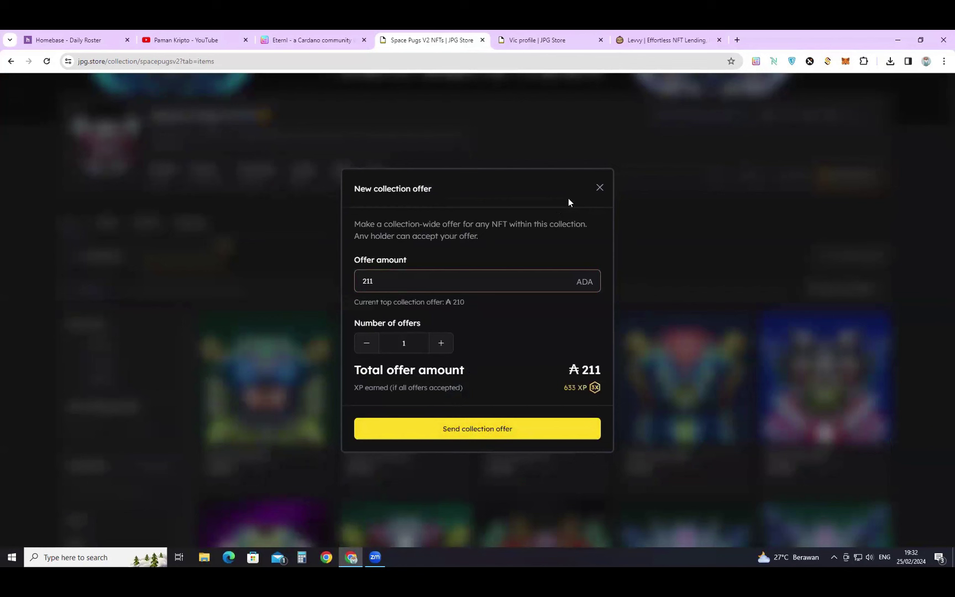
left_click(599, 188)
left_click(263, 229)
scroll(236, 420, "down", 1)
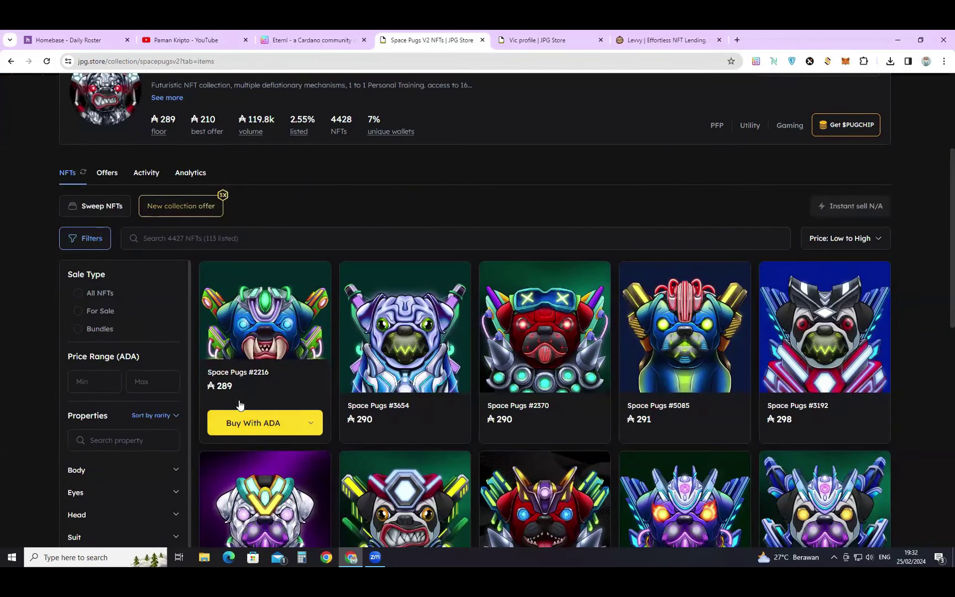
scroll(338, 215, "up", 2)
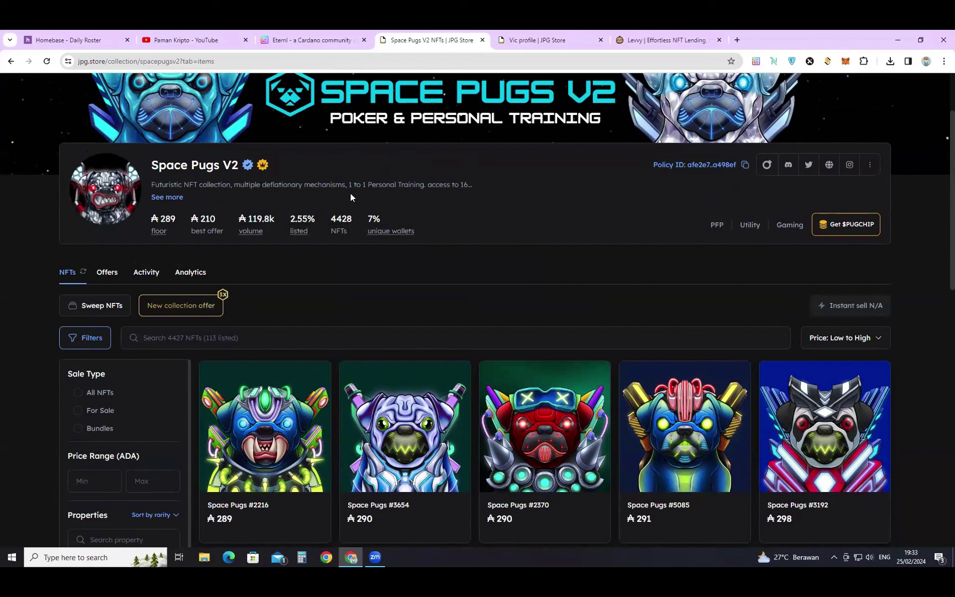
mouse_move(264, 165)
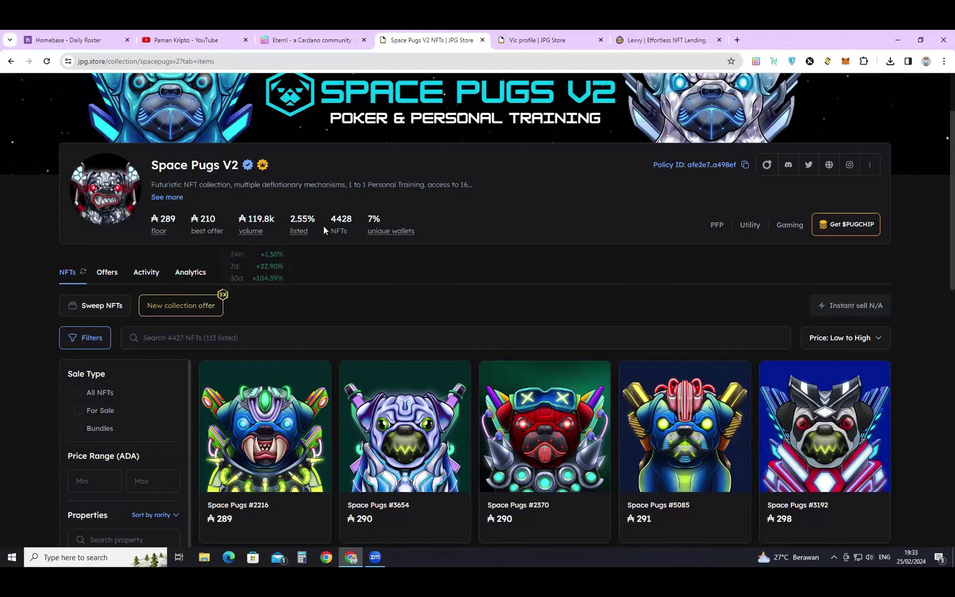
Open your profile and filter its activity to accepted offers, then show all activity types again.
left_click(529, 38)
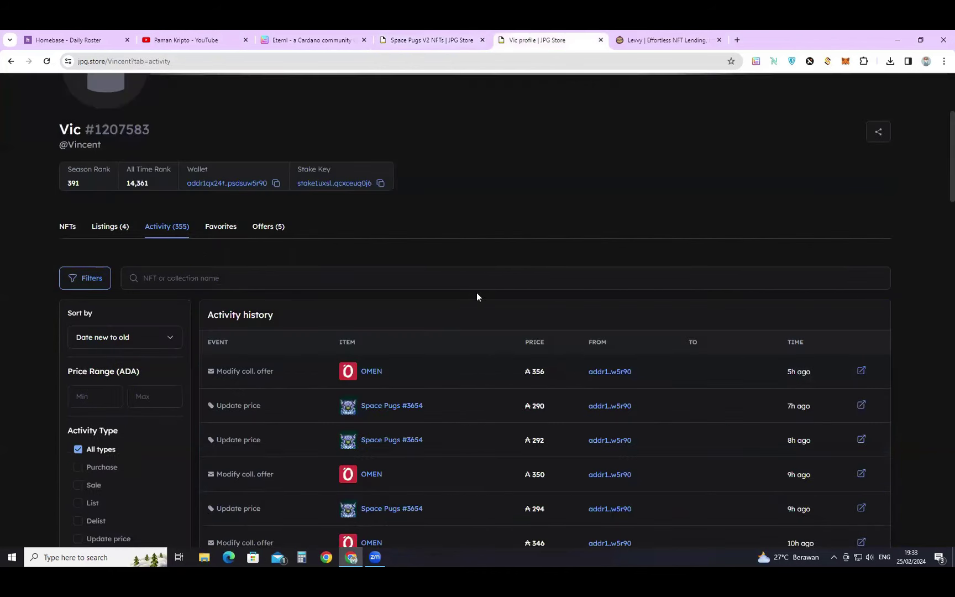
scroll(449, 245, "down", 3)
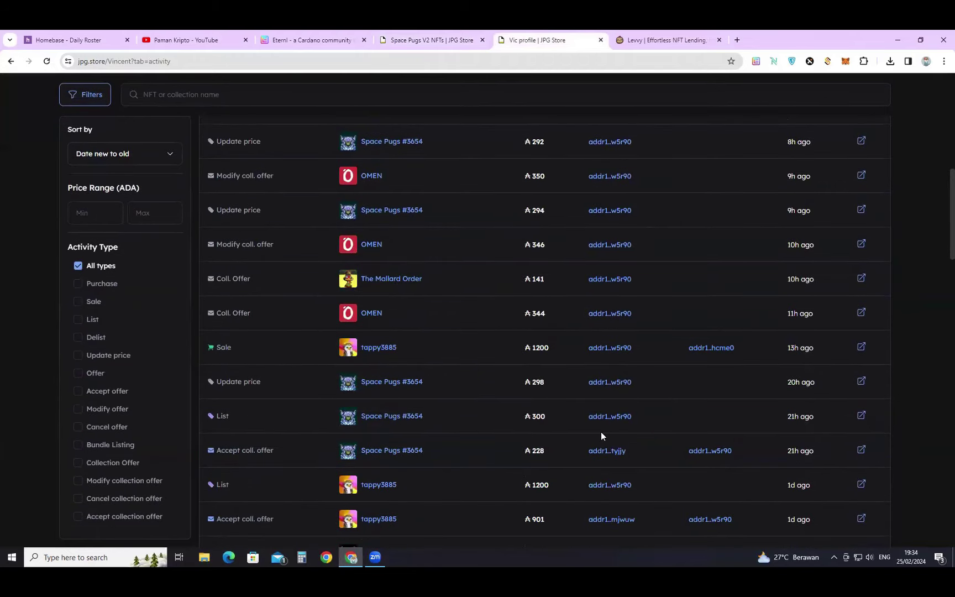
scroll(608, 298, "down", 4)
scroll(610, 313, "down", 2)
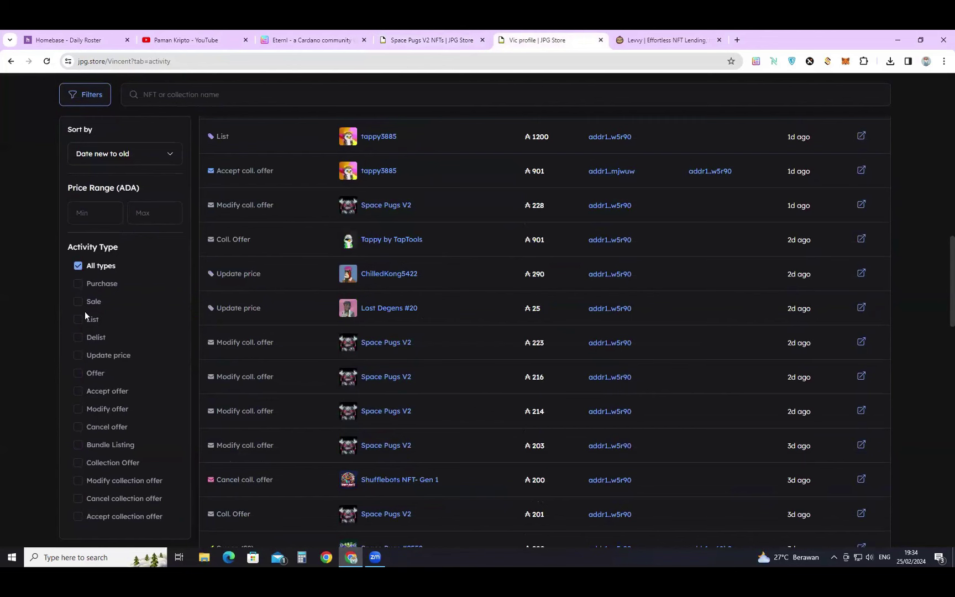
left_click(78, 390)
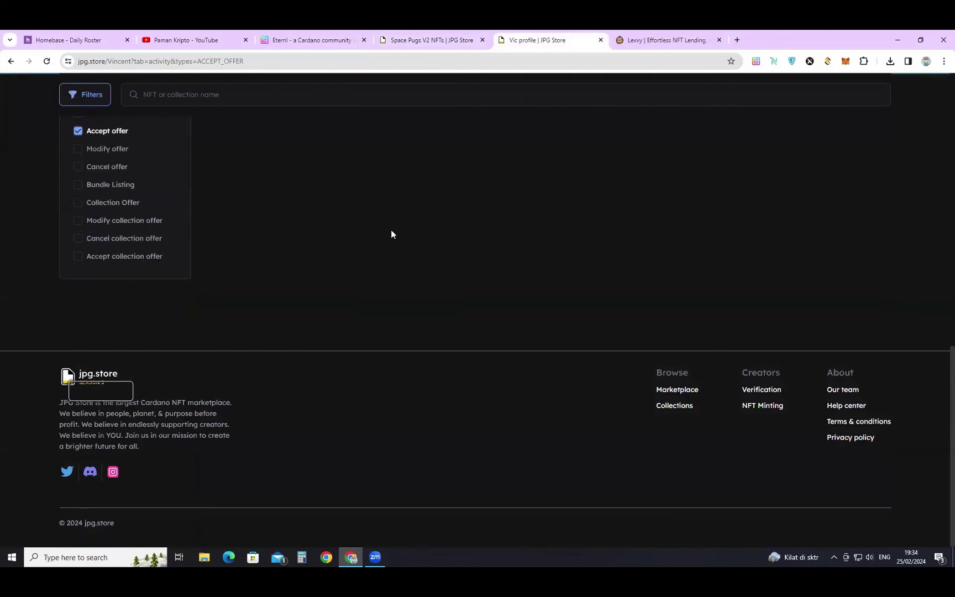
scroll(465, 300, "up", 4)
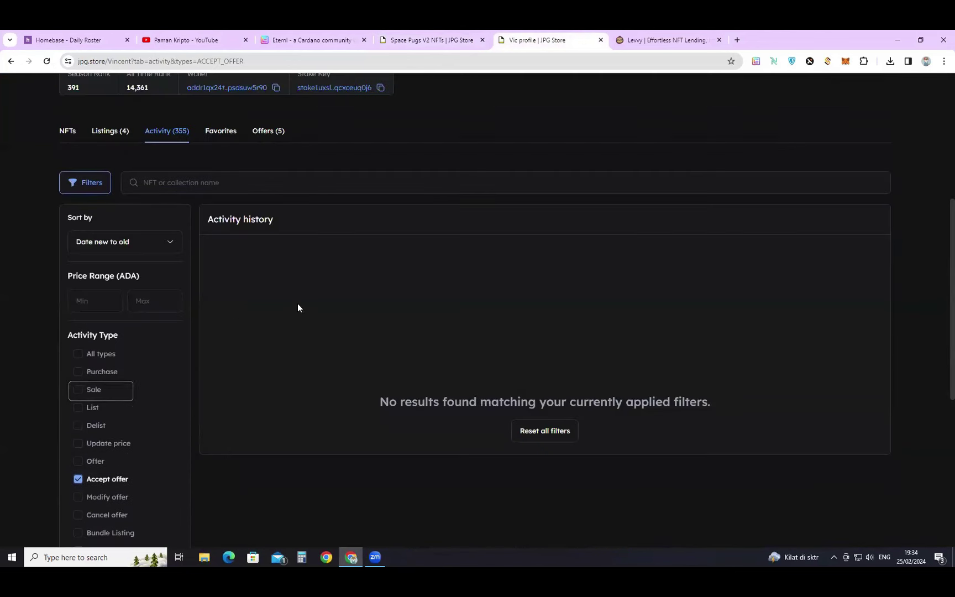
left_click(87, 356)
Scroll down the activity list and select the 202 price of the accepted offer.
scroll(540, 337, "down", 2)
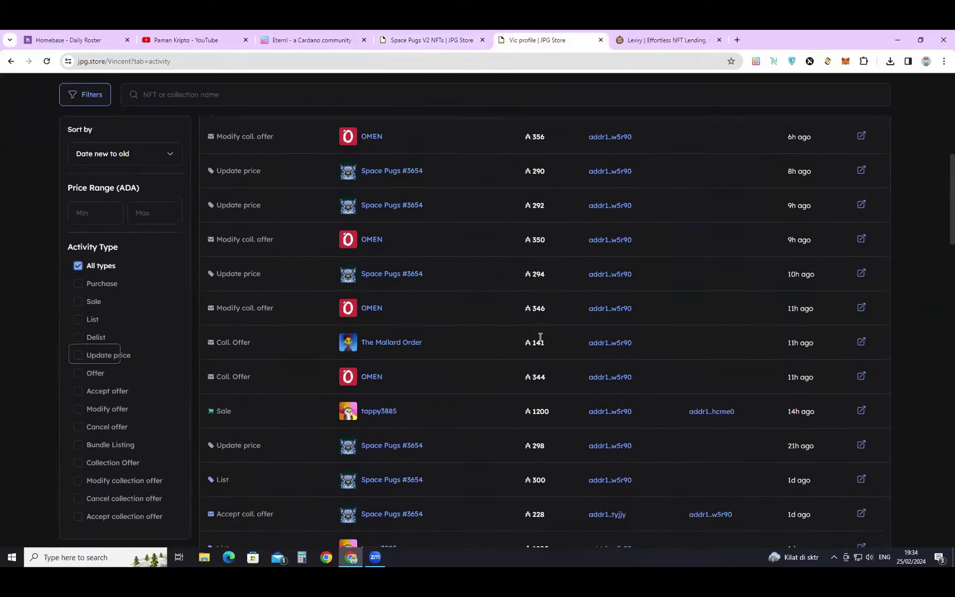
scroll(541, 335, "down", 10)
scroll(546, 330, "up", 5)
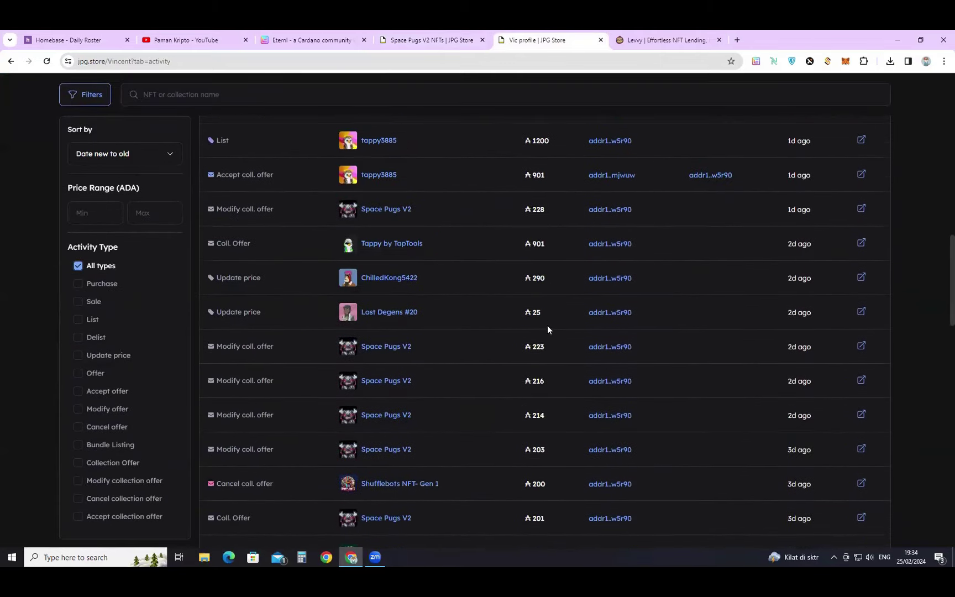
scroll(546, 327, "up", 7)
scroll(525, 301, "down", 2)
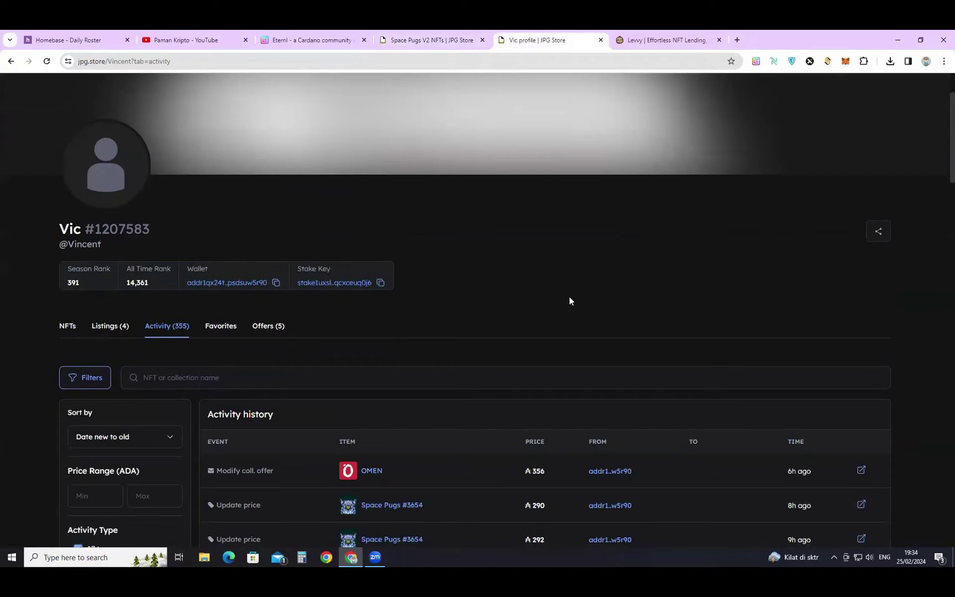
scroll(721, 162, "up", 2)
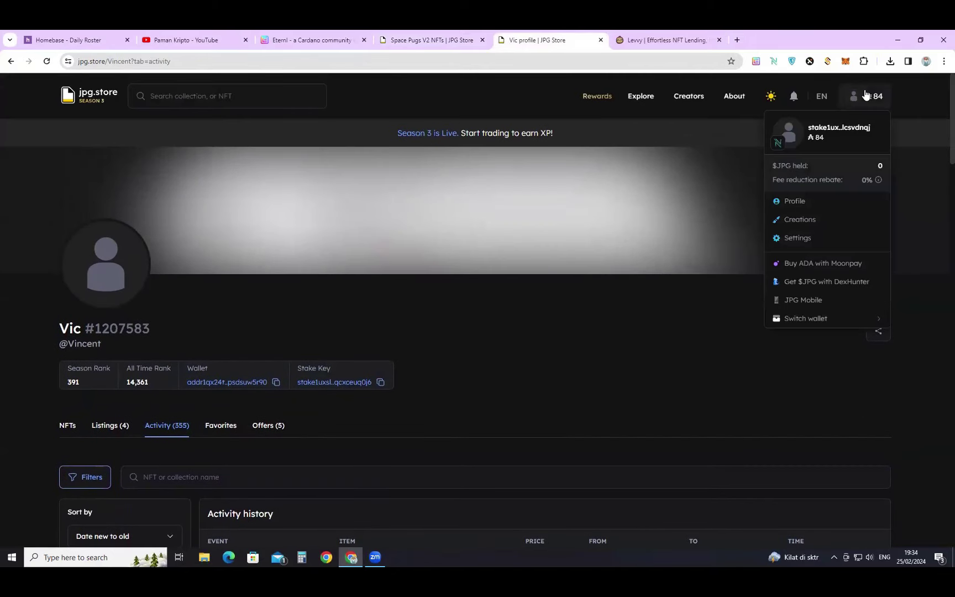
scroll(578, 233, "down", 3)
scroll(590, 241, "down", 1)
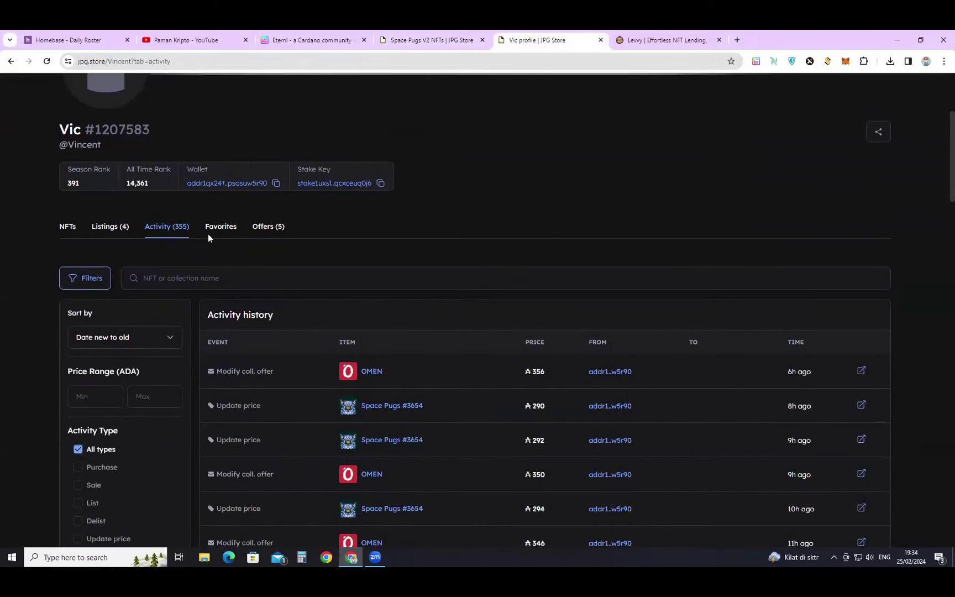
scroll(472, 305, "down", 4)
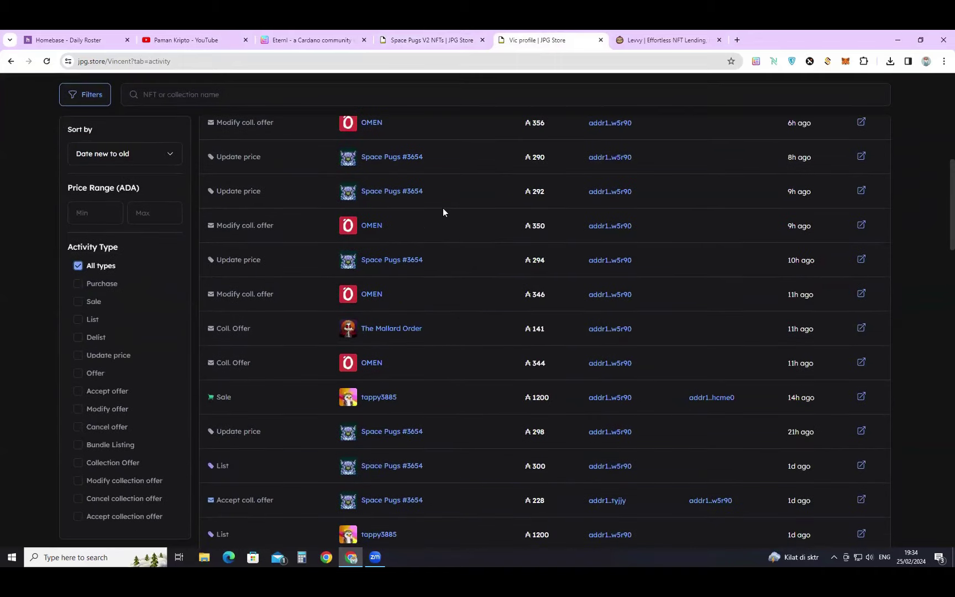
scroll(612, 255, "down", 15)
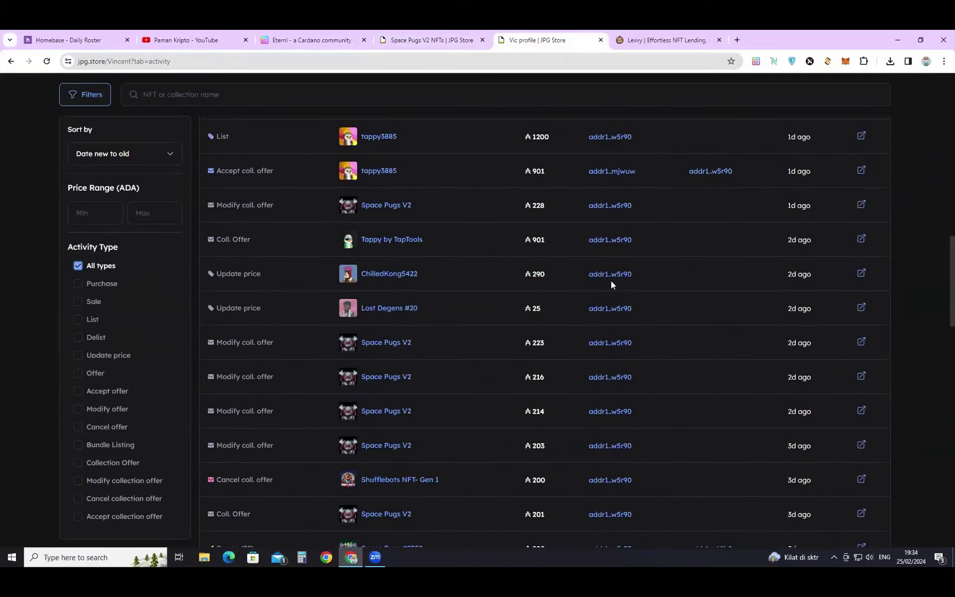
scroll(606, 283, "down", 9)
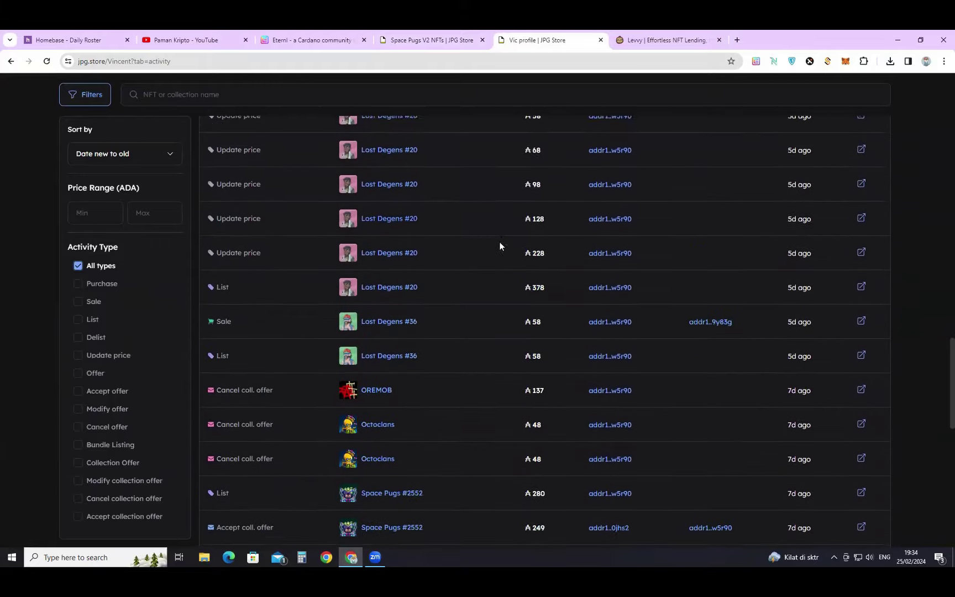
scroll(516, 255, "down", 8)
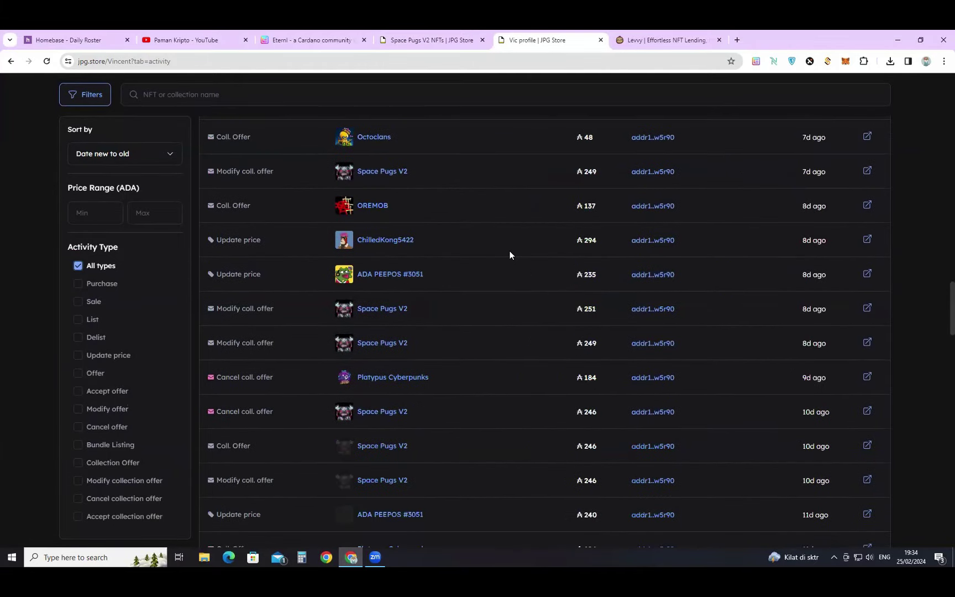
scroll(644, 310, "down", 3)
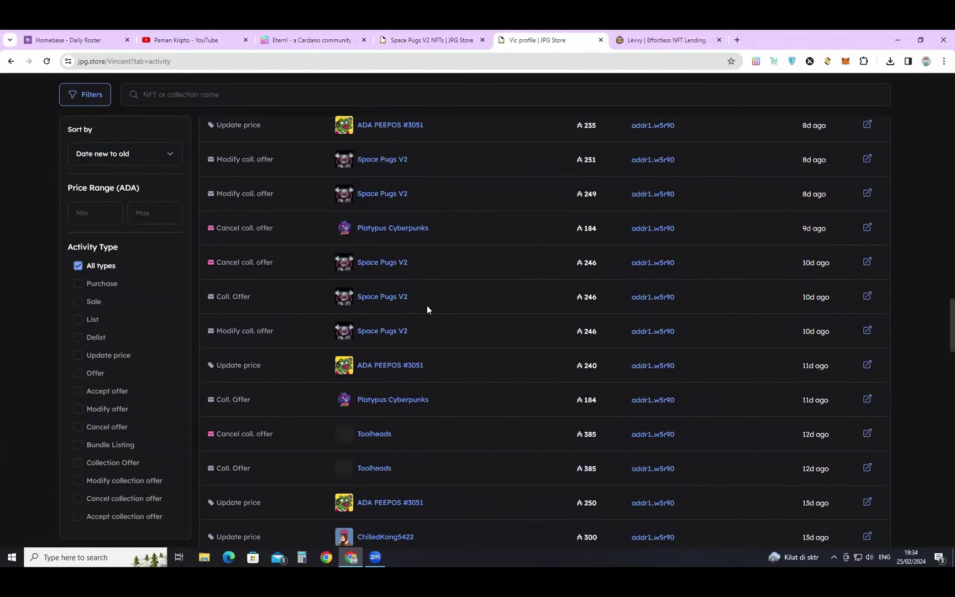
scroll(465, 347, "down", 6)
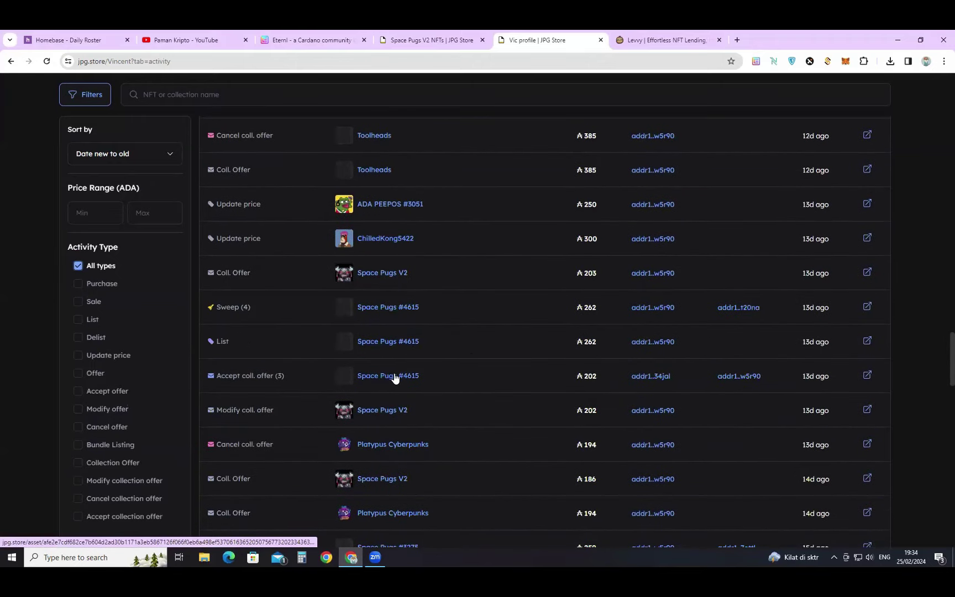
double_click(600, 377)
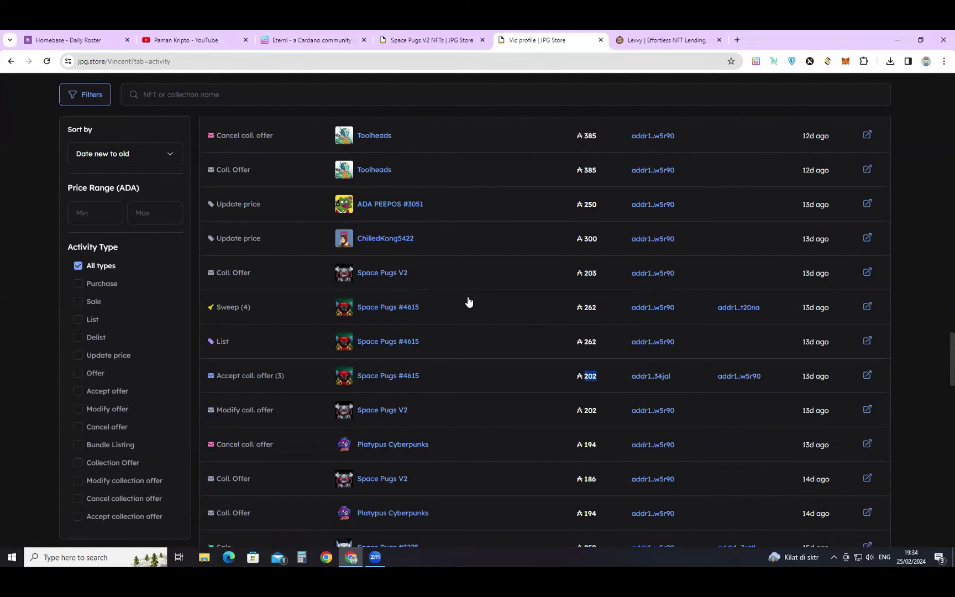
Open the tappy3885 NFT from the activity list in a new background tab.
scroll(475, 302, "up", 1)
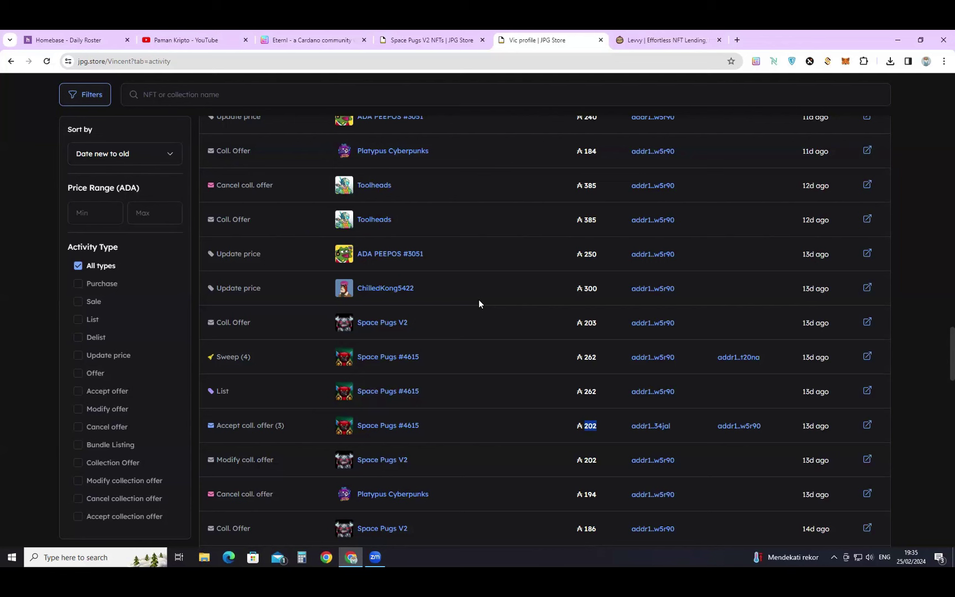
scroll(465, 303, "up", 1)
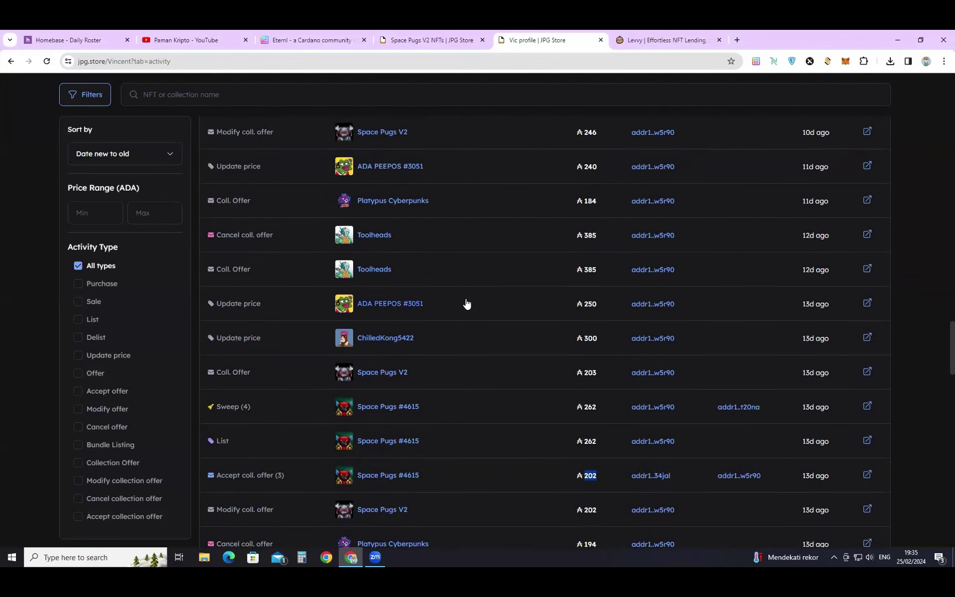
scroll(470, 308, "down", 1)
scroll(539, 307, "up", 10)
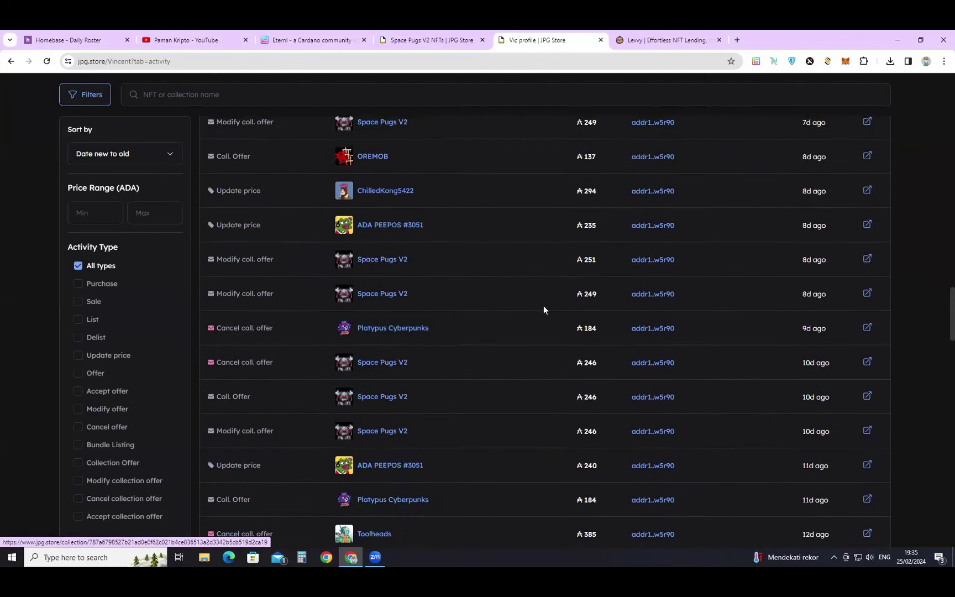
scroll(535, 311, "up", 8)
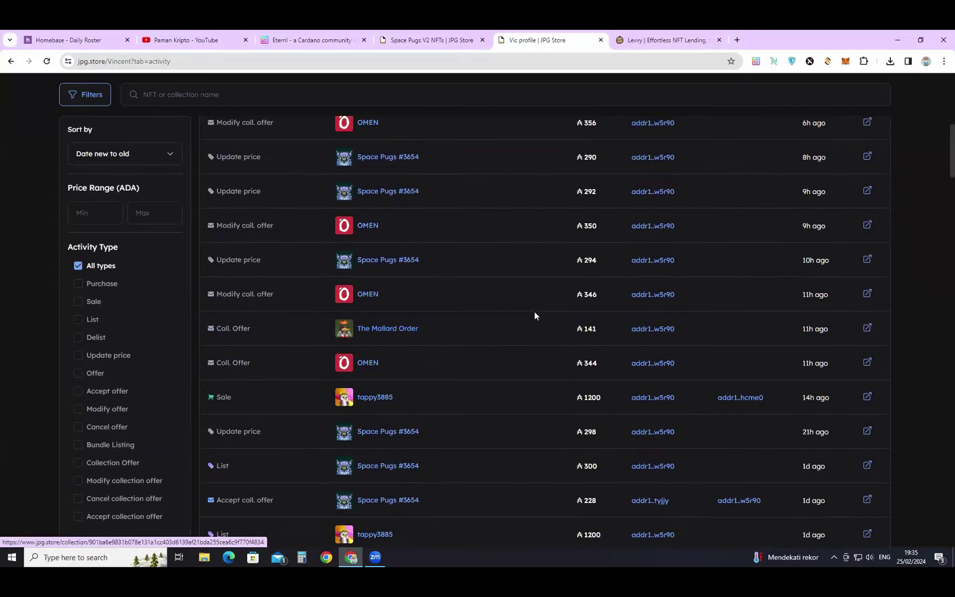
scroll(525, 315, "down", 5)
scroll(418, 356, "down", 1)
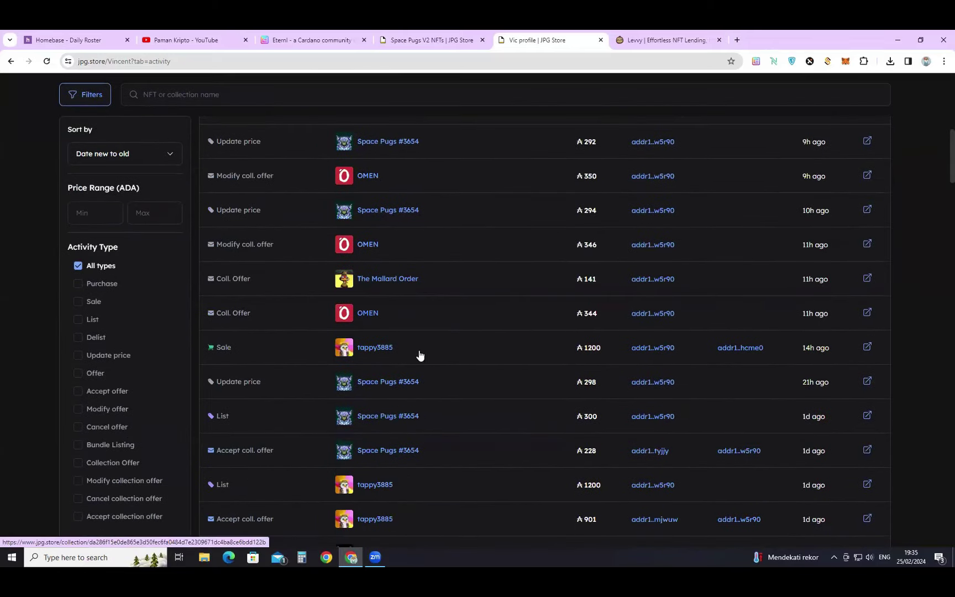
scroll(486, 333, "down", 1)
scroll(491, 331, "down", 2)
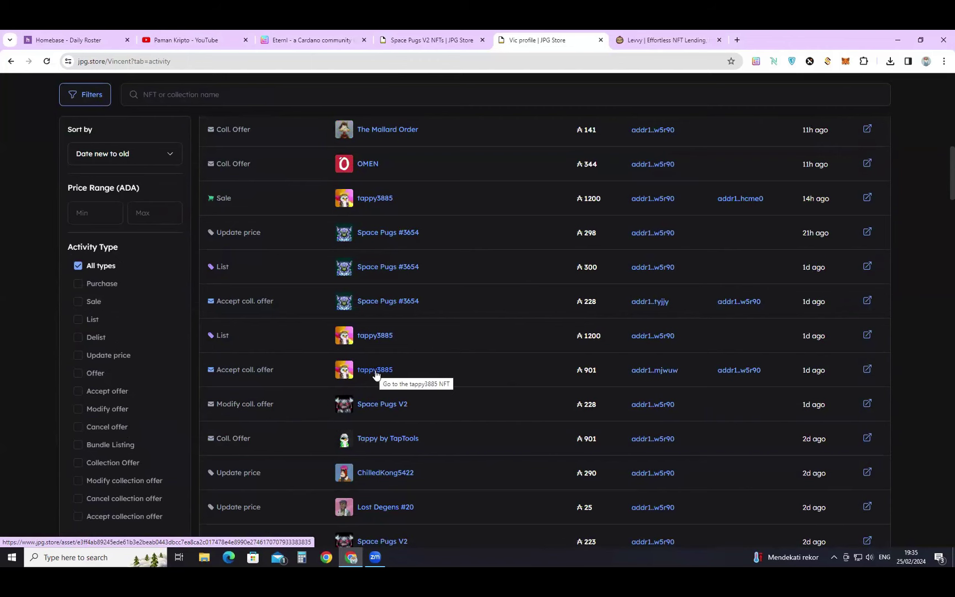
middle_click(377, 374)
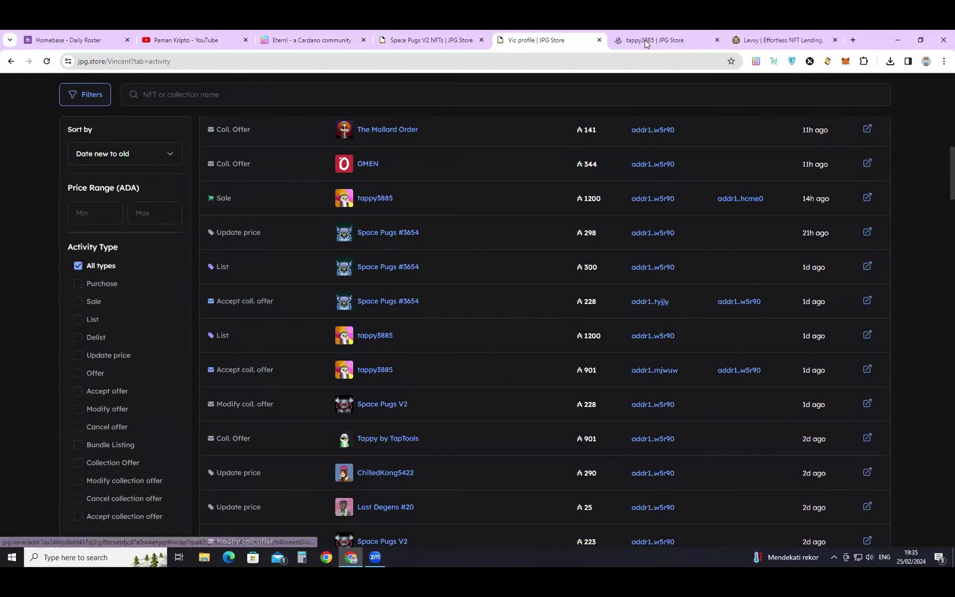
Switch to the newly opened tappy3885 NFT page.
left_click(664, 40)
mouse_move(492, 173)
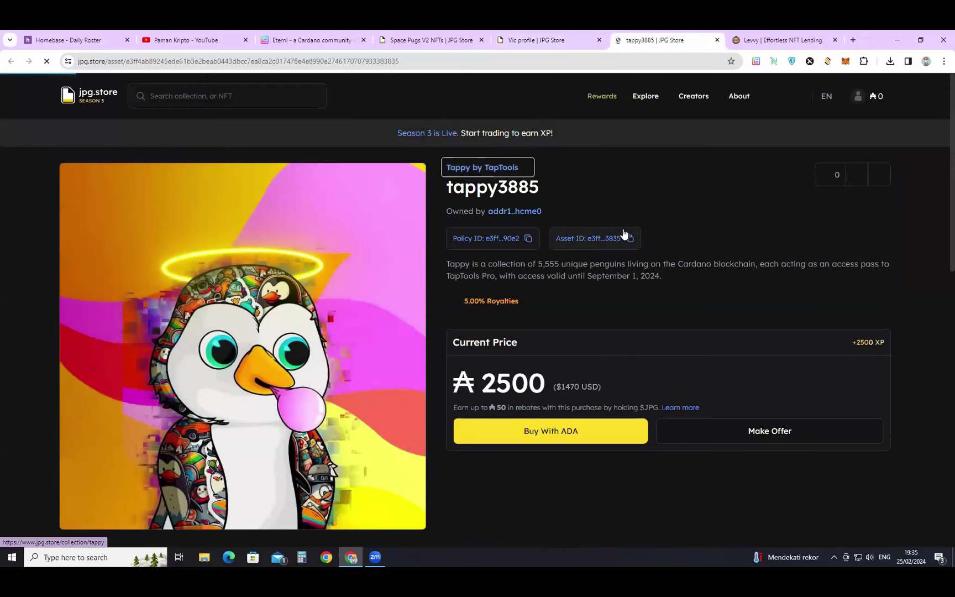
mouse_move(512, 302)
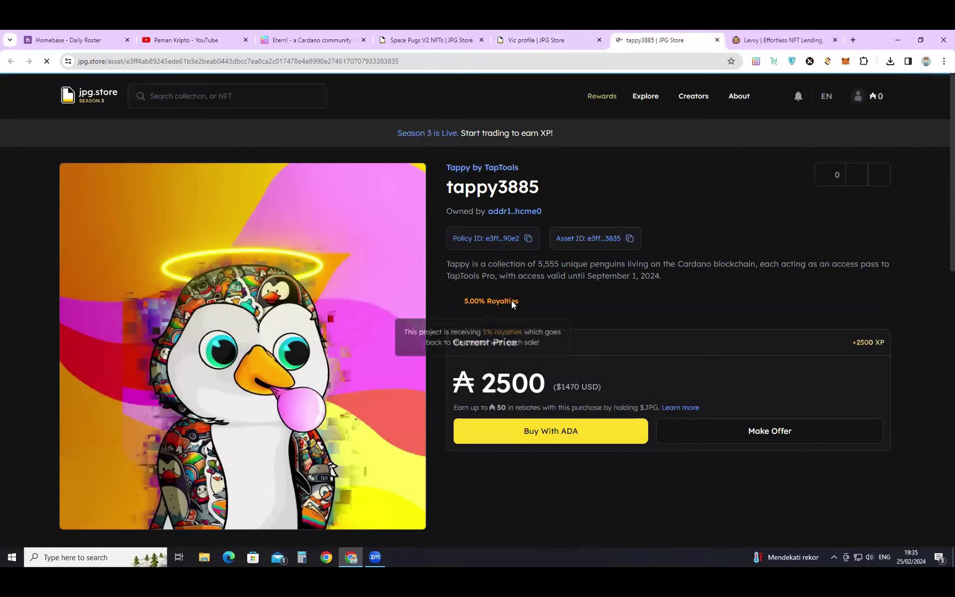
Open the Tappy by TapTools collection page, then go back to the profile's activity tab.
left_click(493, 168)
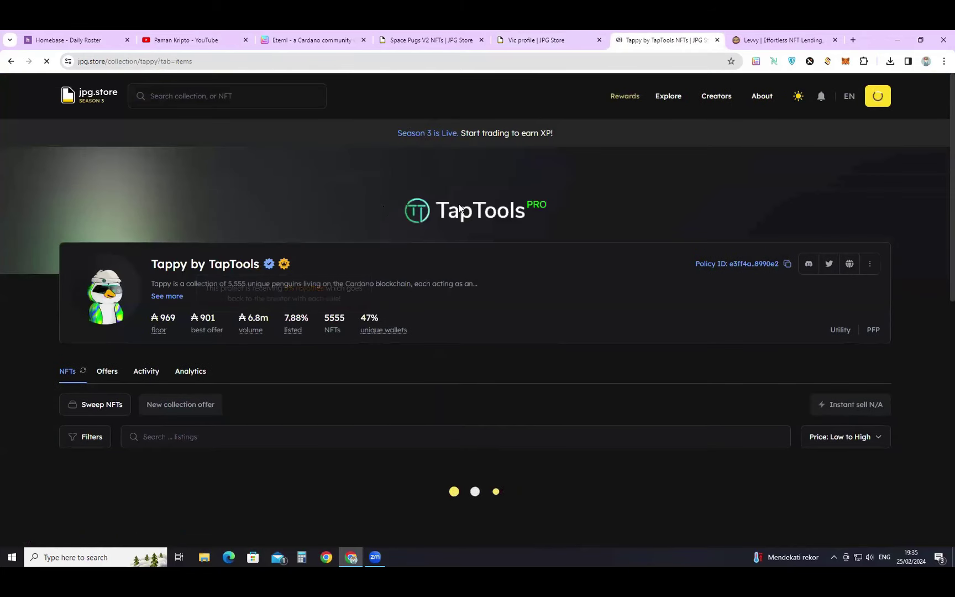
scroll(381, 214, "down", 1)
mouse_move(287, 214)
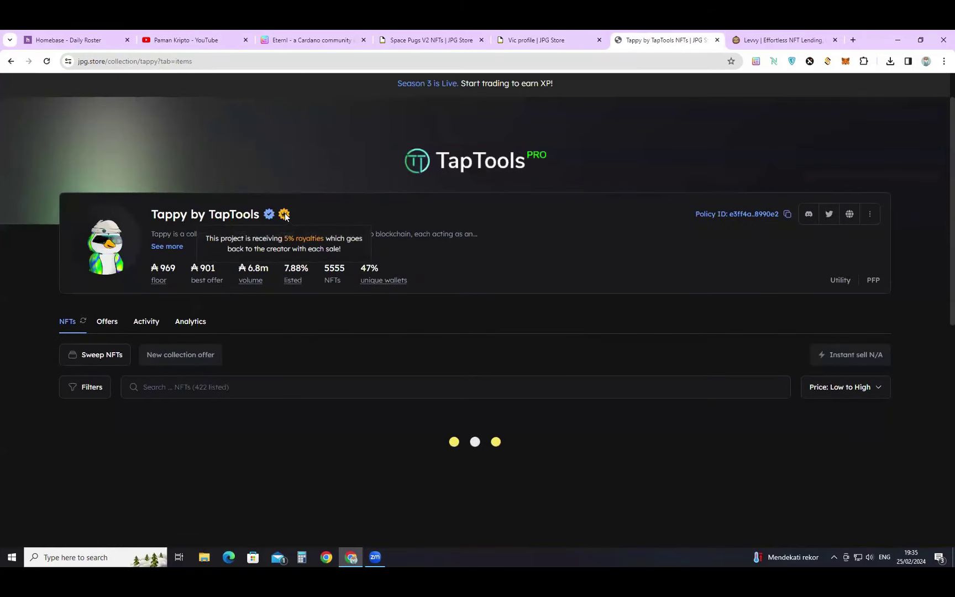
scroll(287, 164, "down", 1)
mouse_move(287, 164)
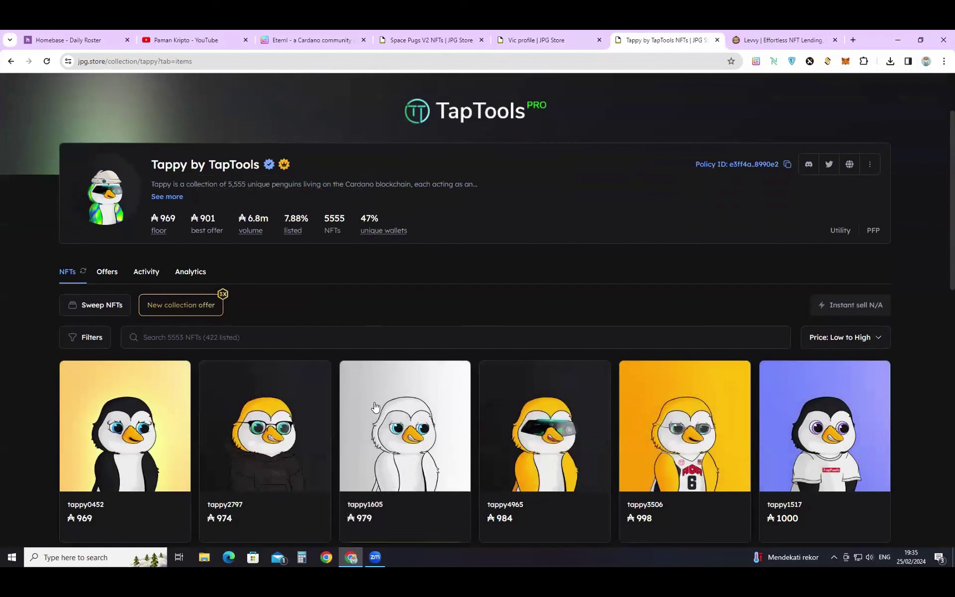
left_click(525, 38)
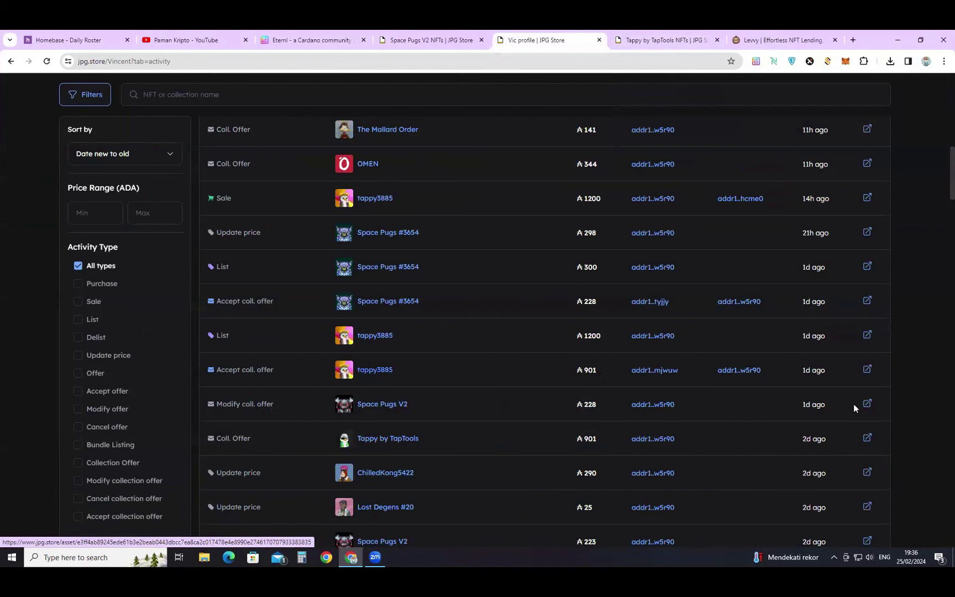
mouse_move(805, 370)
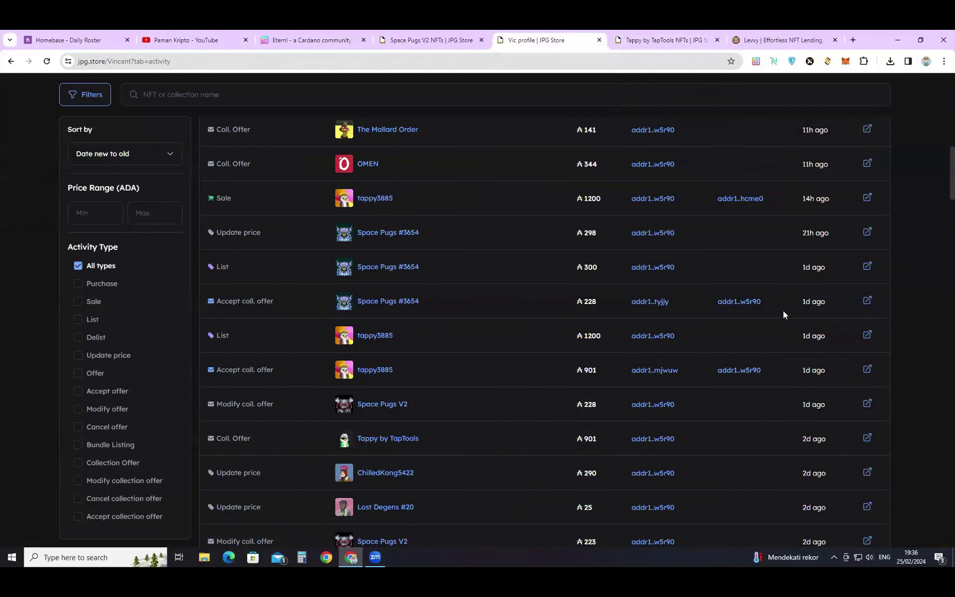
scroll(558, 323, "up", 4)
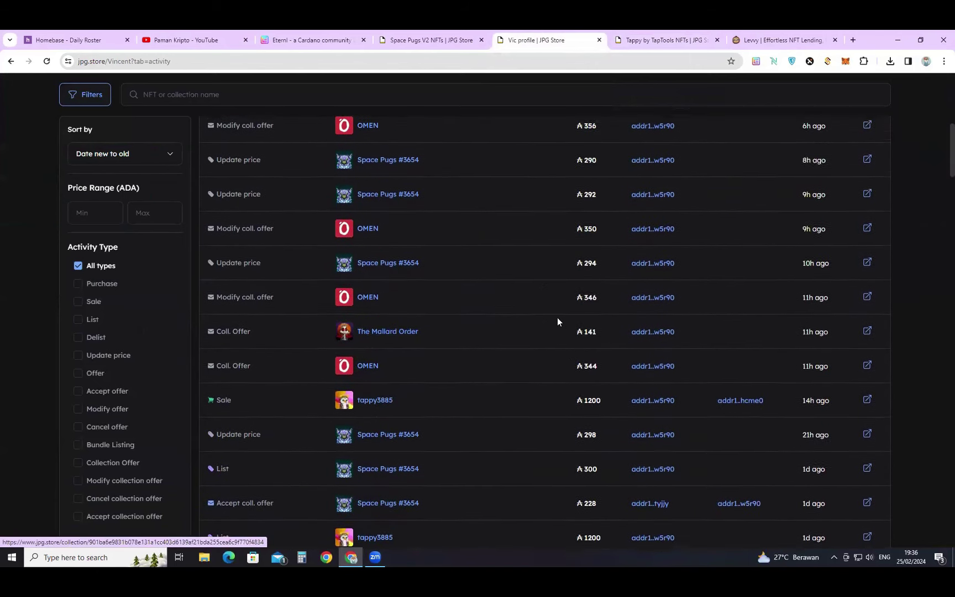
scroll(557, 318, "up", 1)
scroll(384, 247, "up", 5)
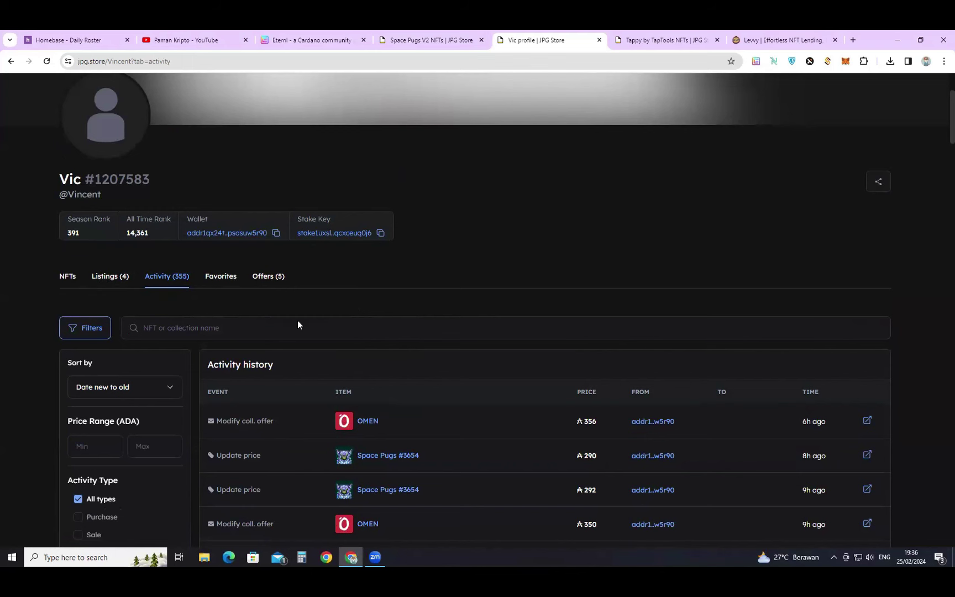
scroll(298, 325, "up", 3)
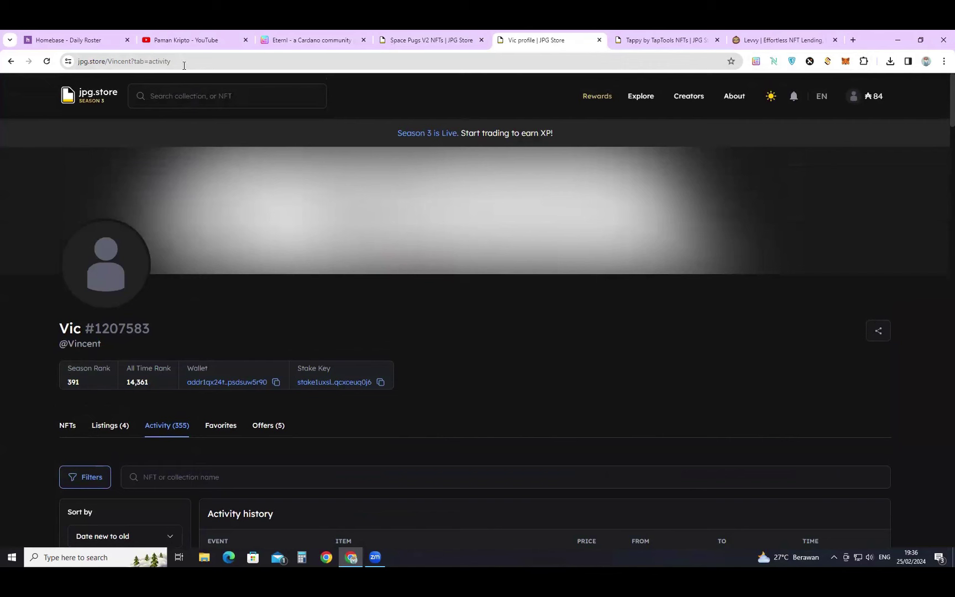
left_click(643, 32)
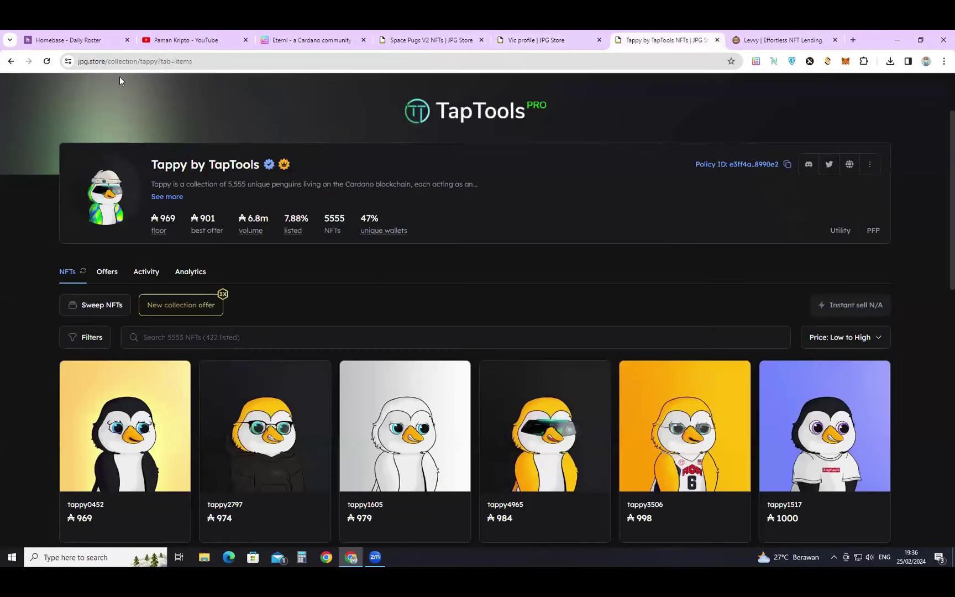
left_click_drag(210, 66, 107, 62)
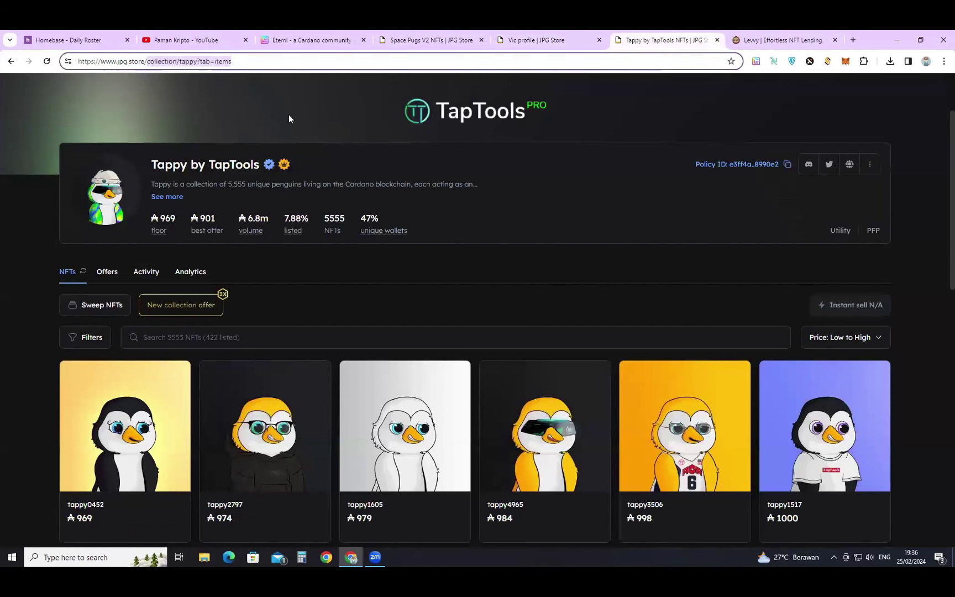
key("BackSpace")
key("Return")
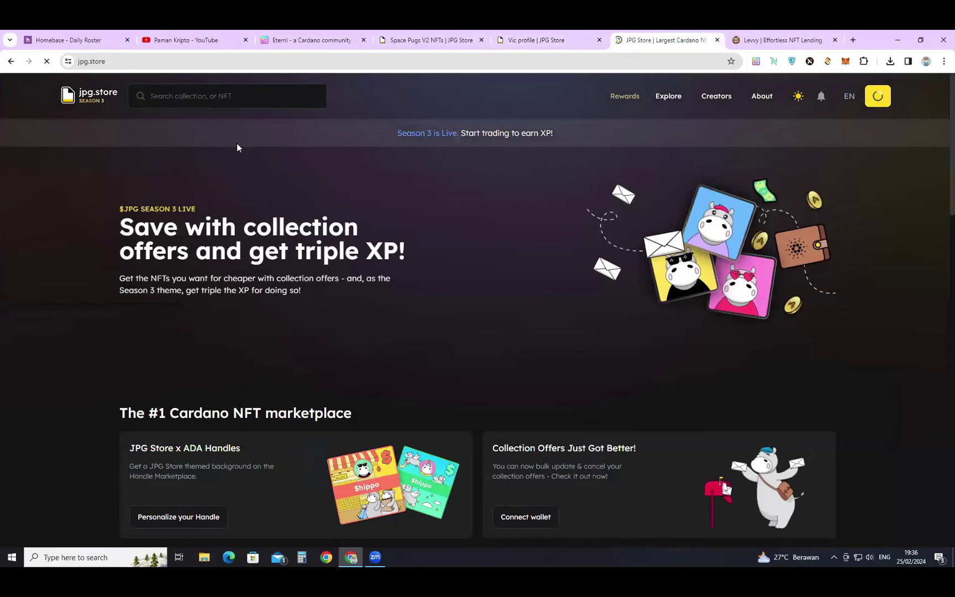
scroll(433, 288, "down", 7)
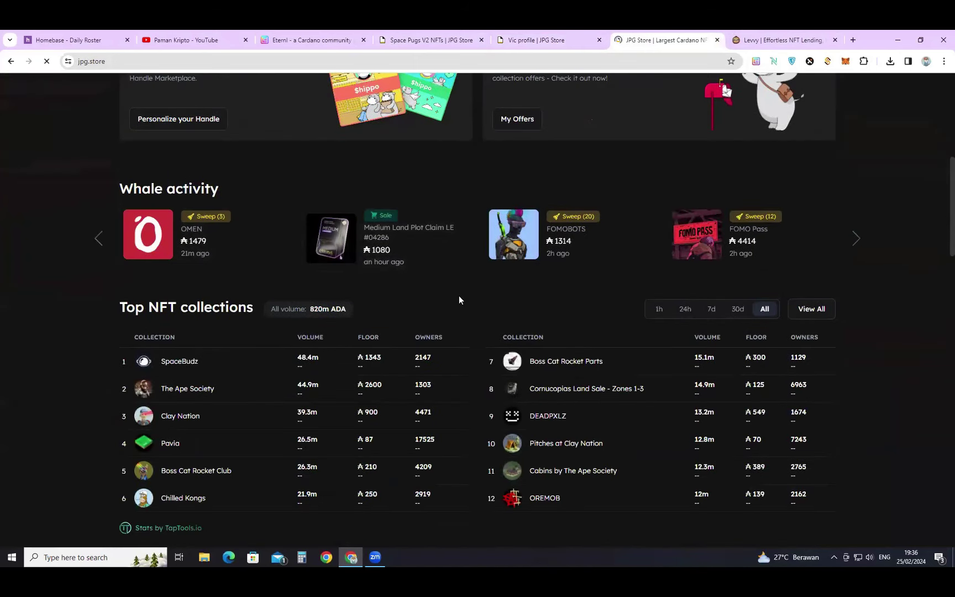
scroll(459, 300, "down", 2)
scroll(303, 339, "up", 1)
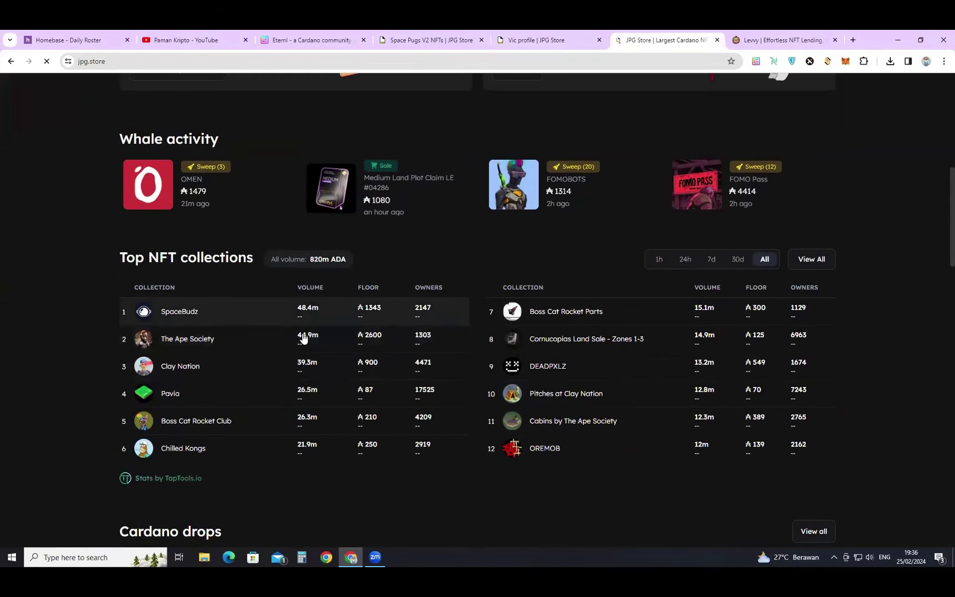
scroll(296, 326, "up", 1)
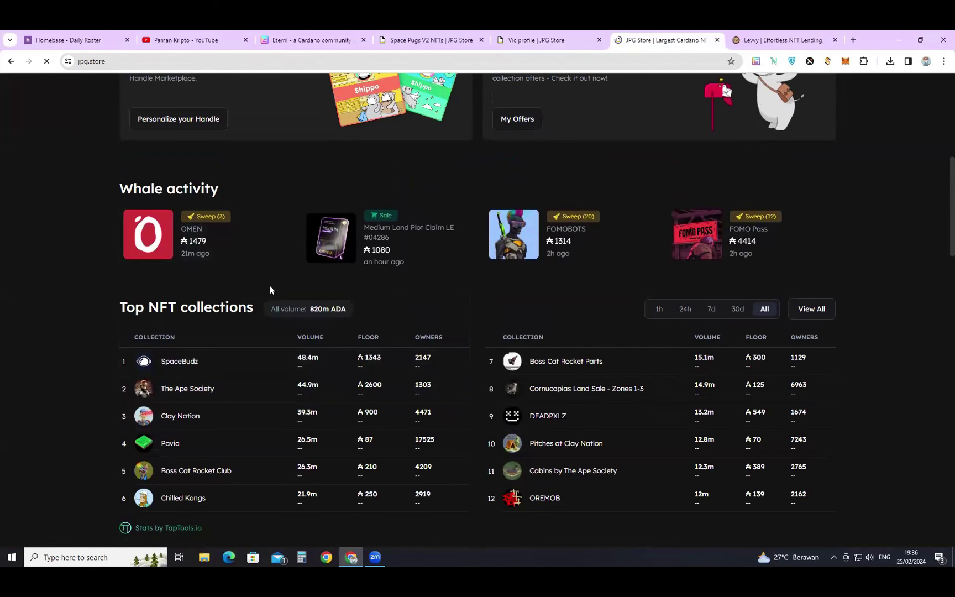
scroll(270, 285, "down", 1)
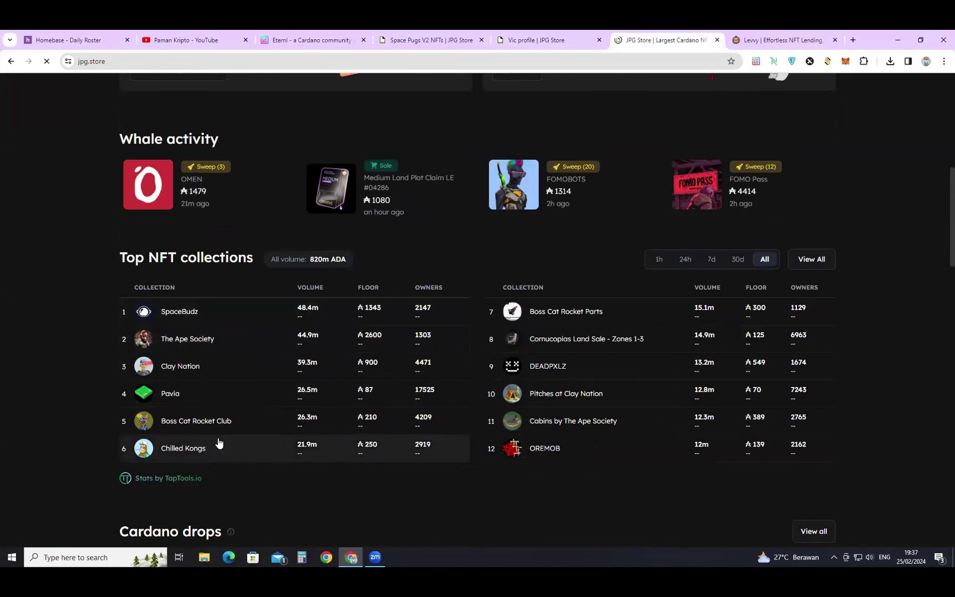
scroll(667, 345, "down", 1)
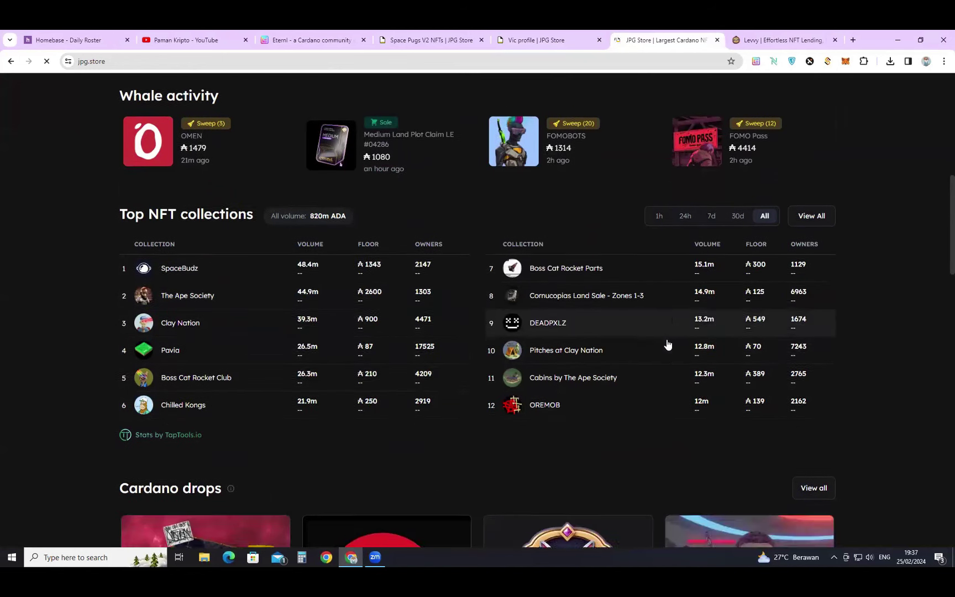
scroll(668, 348, "down", 1)
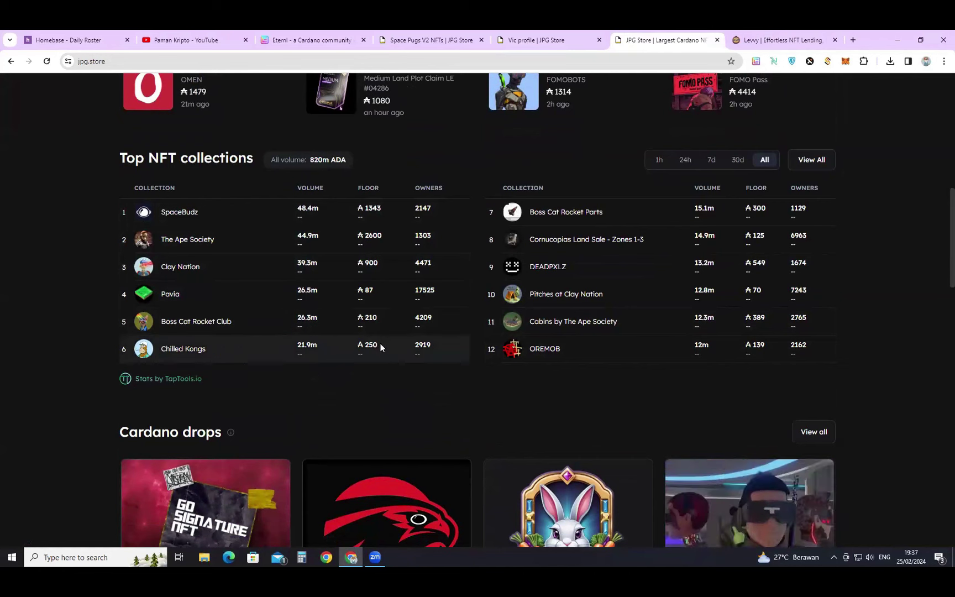
Open Boss Cat Rocket Club from Top NFT collections and browse its NFTs, cheapest at ₳210.
left_click(204, 325)
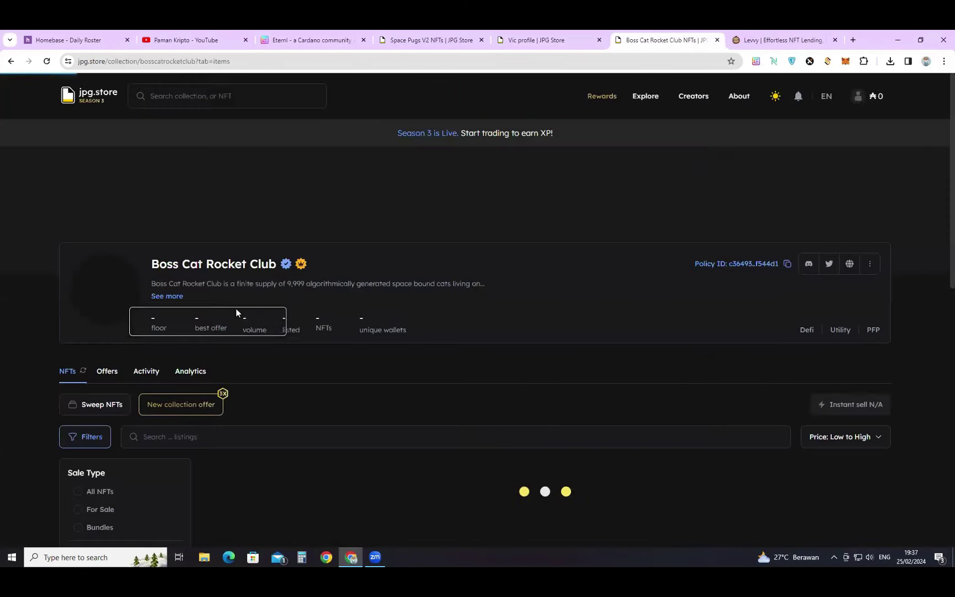
scroll(350, 264, "down", 4)
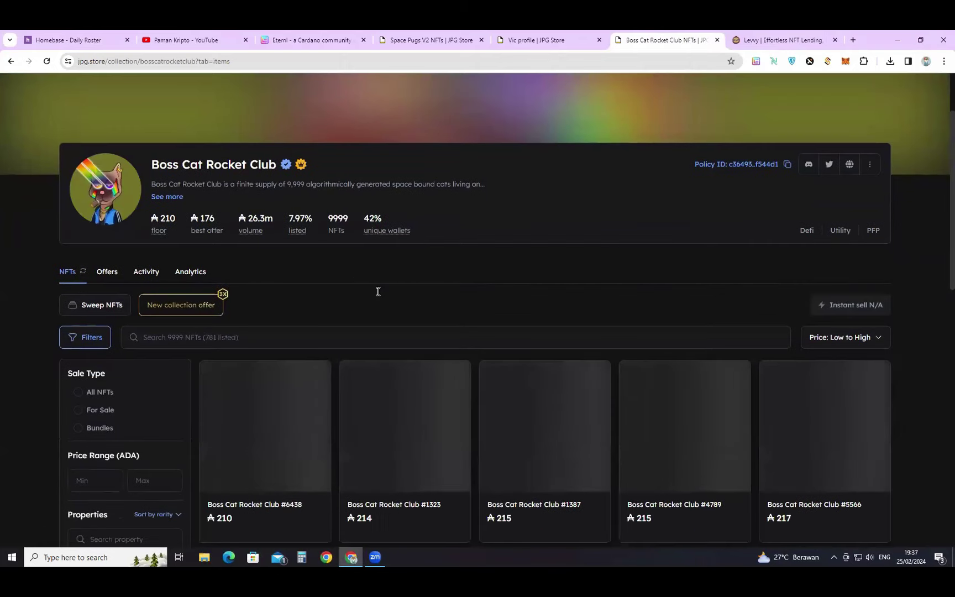
scroll(471, 250, "down", 1)
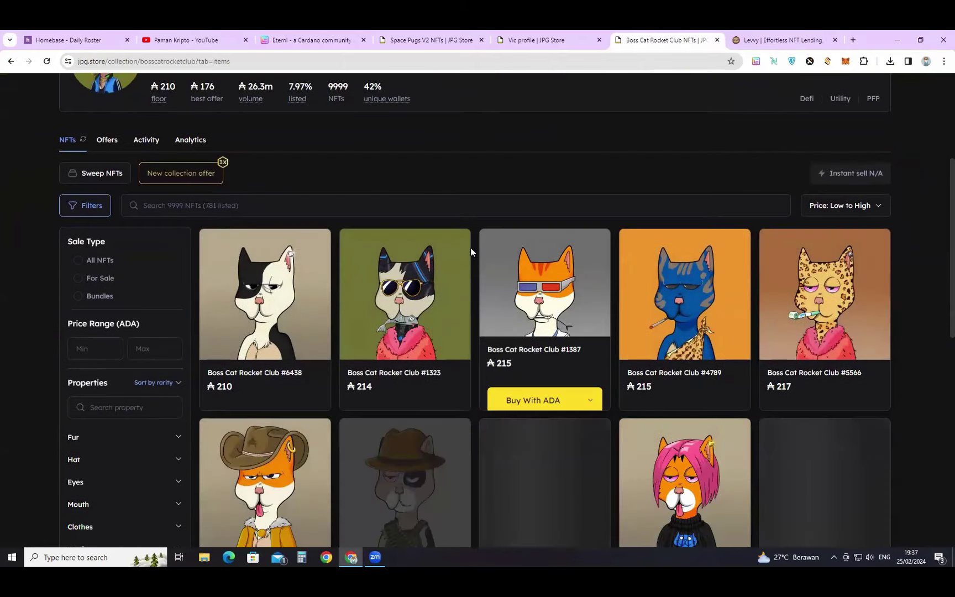
scroll(359, 298, "down", 1)
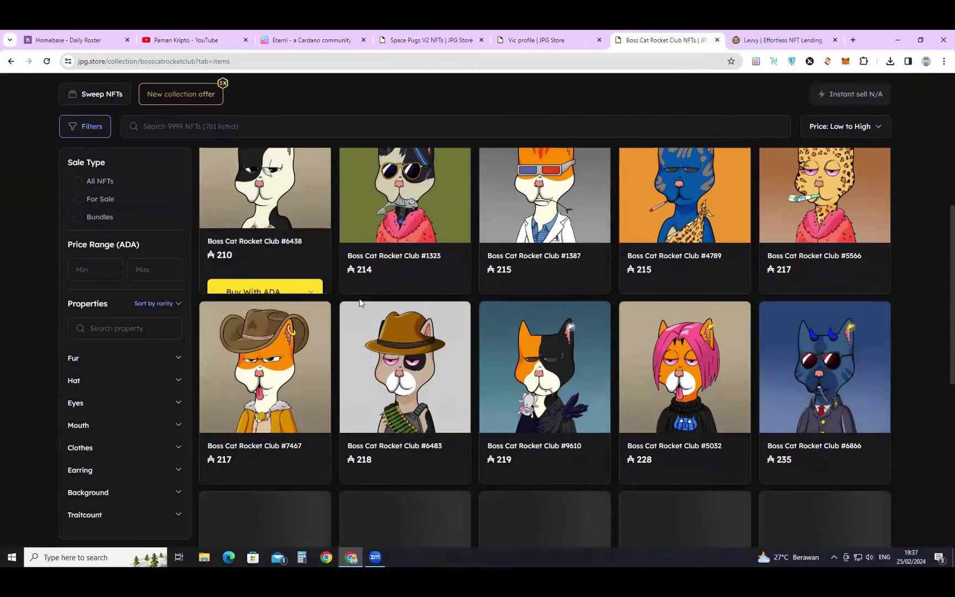
scroll(348, 310, "up", 2)
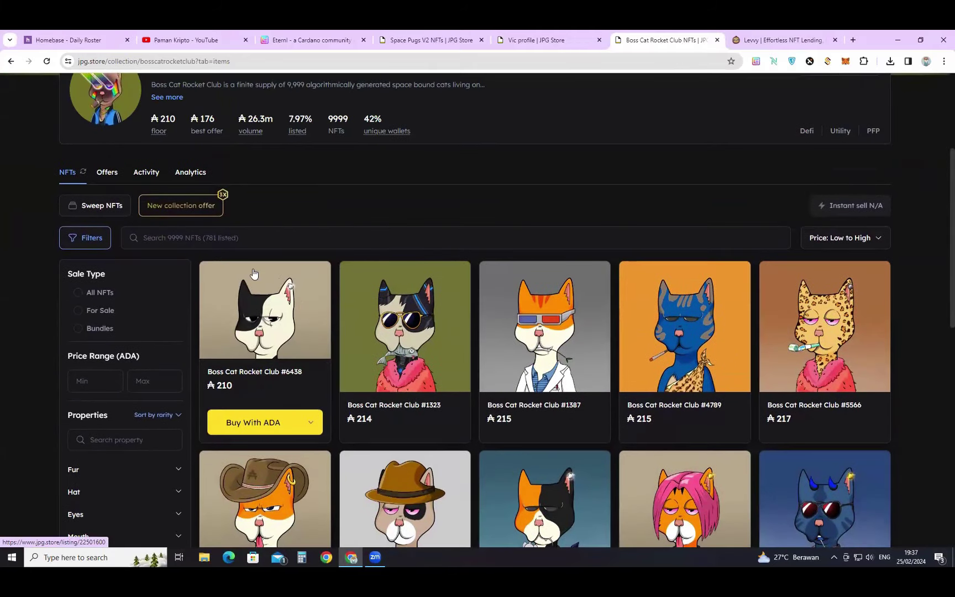
scroll(407, 234, "down", 2)
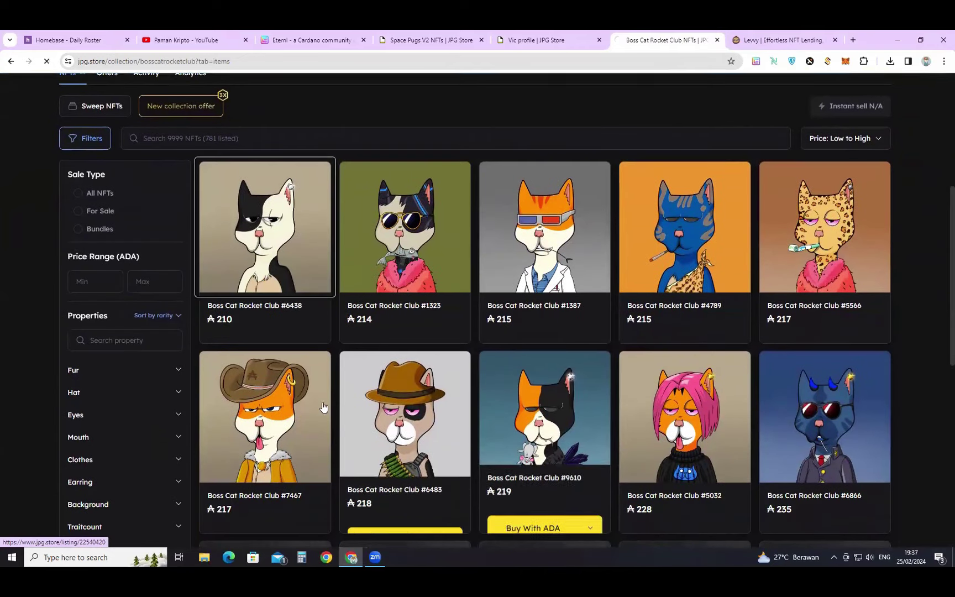
Open the ₳210 Boss Cat Rocket Club #6438 listing and look through its properties.
left_click(271, 266)
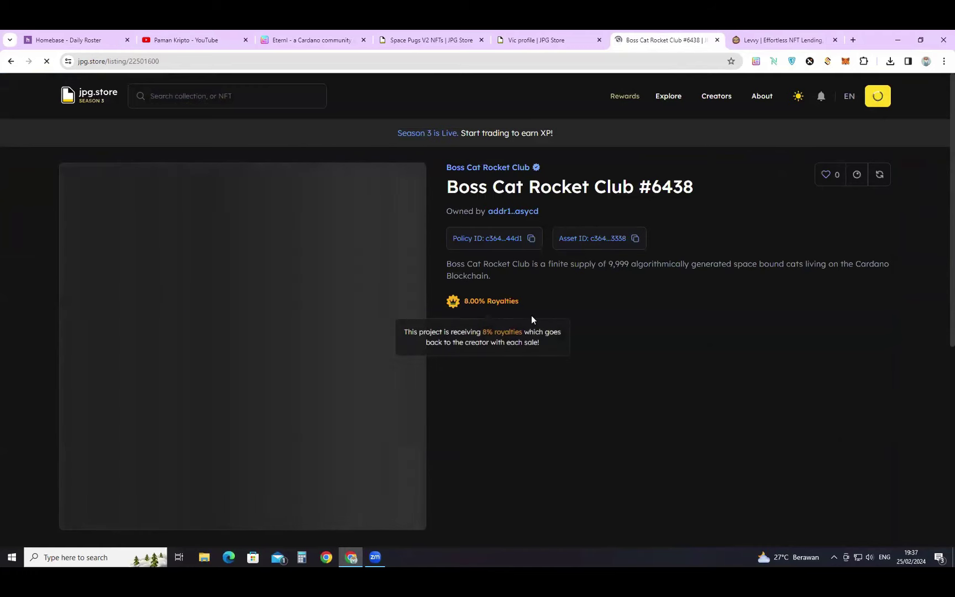
scroll(636, 289, "down", 1)
scroll(629, 290, "down", 5)
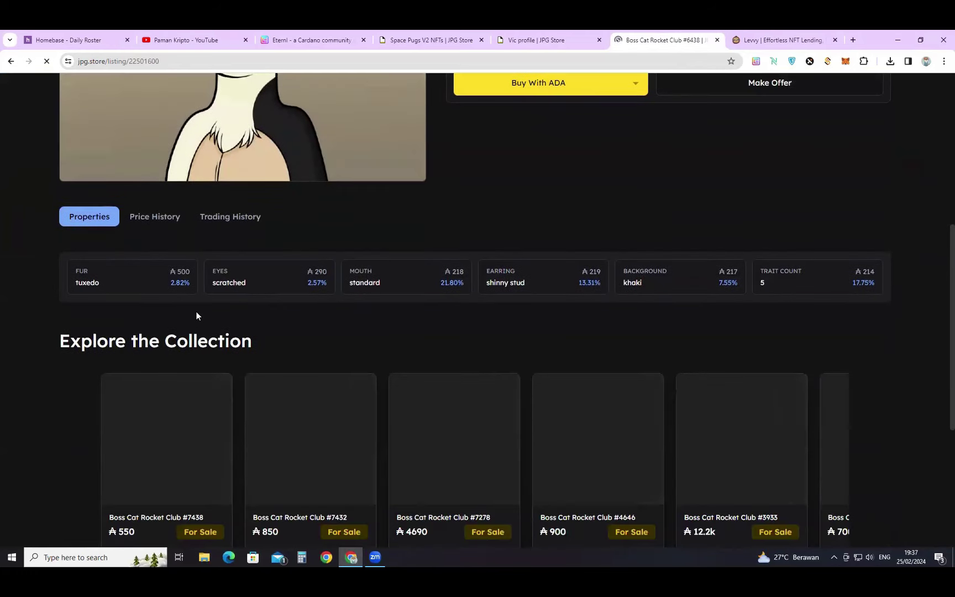
scroll(196, 313, "up", 1)
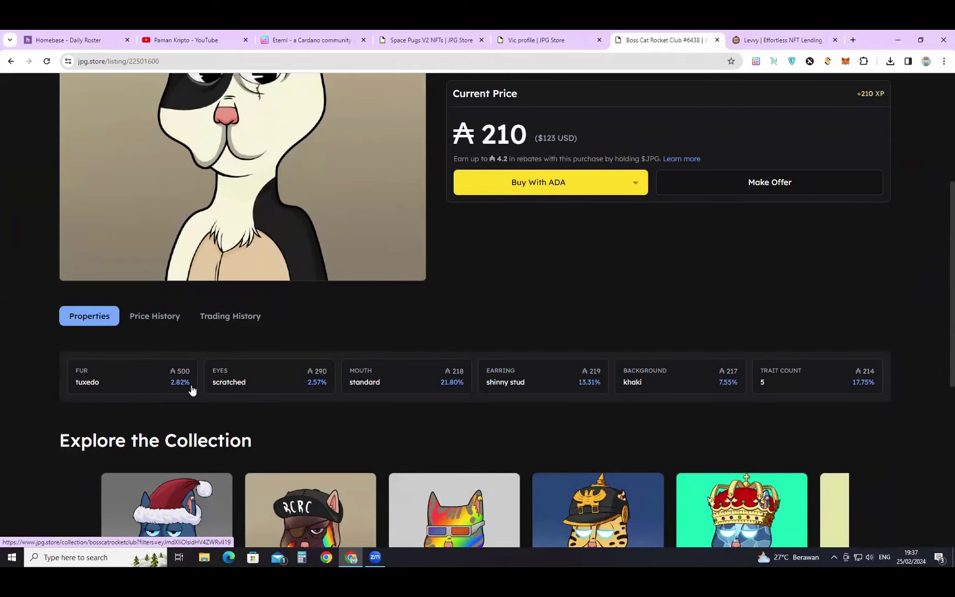
scroll(243, 376, "up", 1)
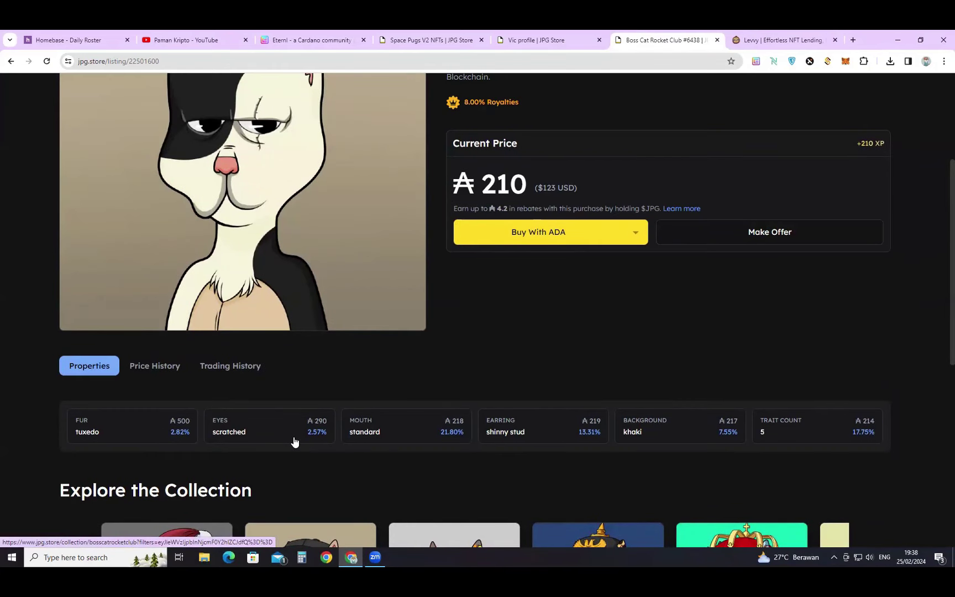
scroll(290, 431, "down", 1)
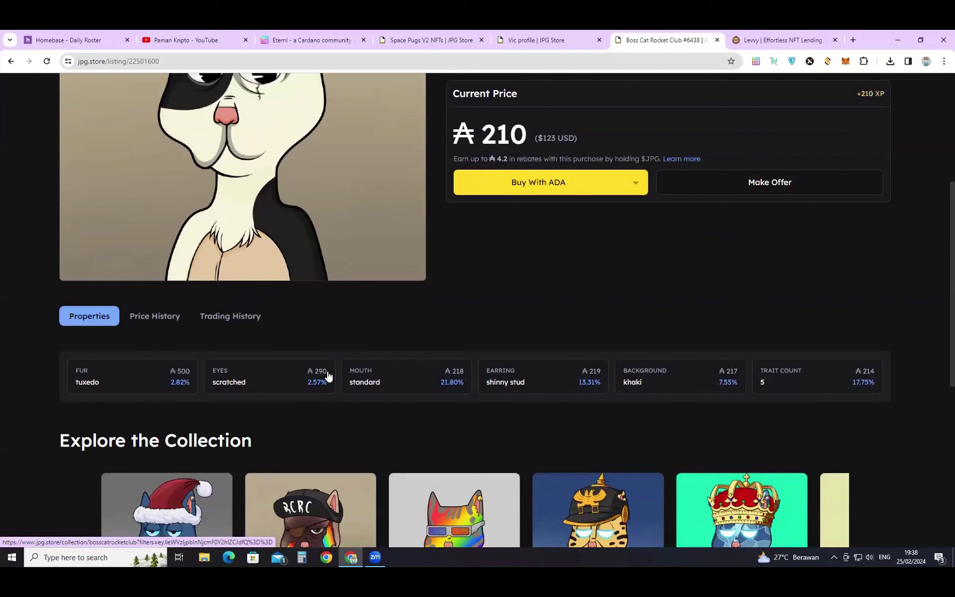
scroll(285, 391, "up", 2)
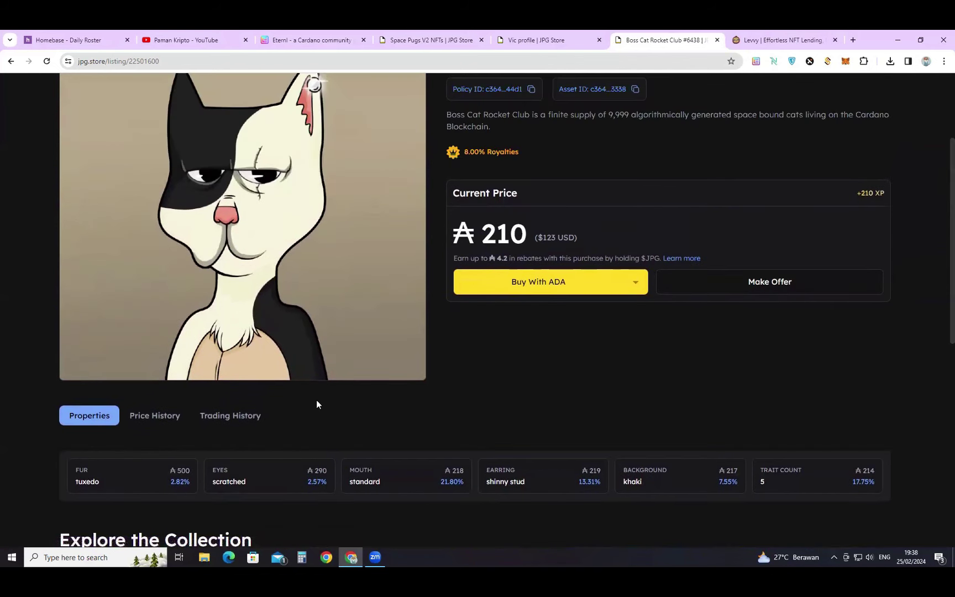
scroll(370, 433, "down", 2)
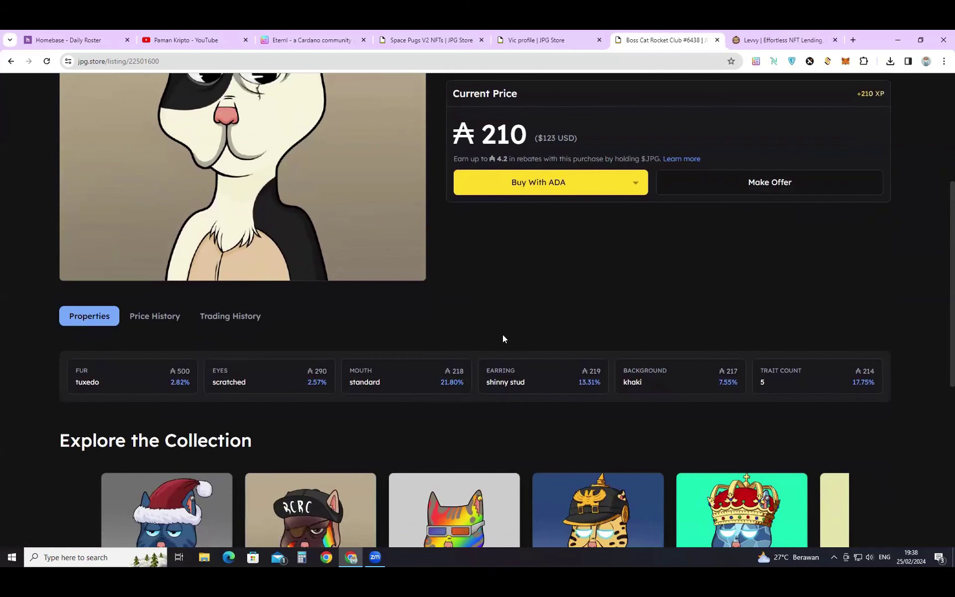
scroll(505, 339, "up", 5)
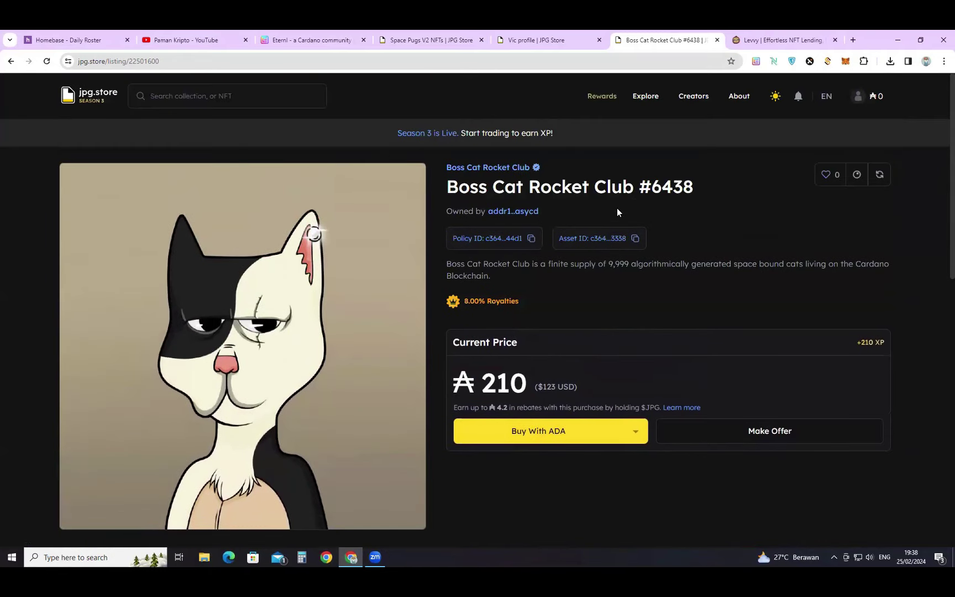
scroll(639, 193, "down", 3)
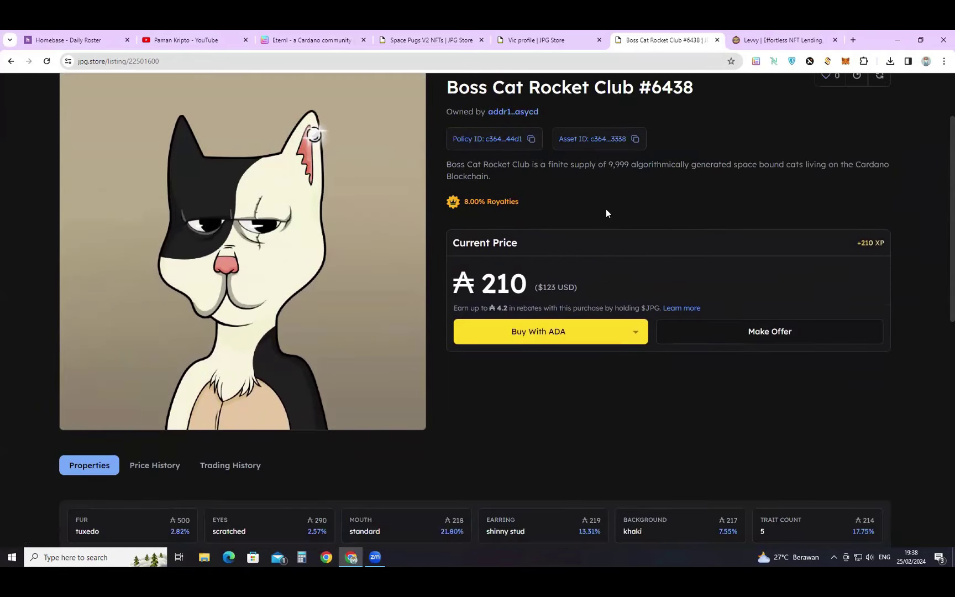
scroll(606, 208, "up", 3)
scroll(634, 234, "down", 2)
left_click(578, 335)
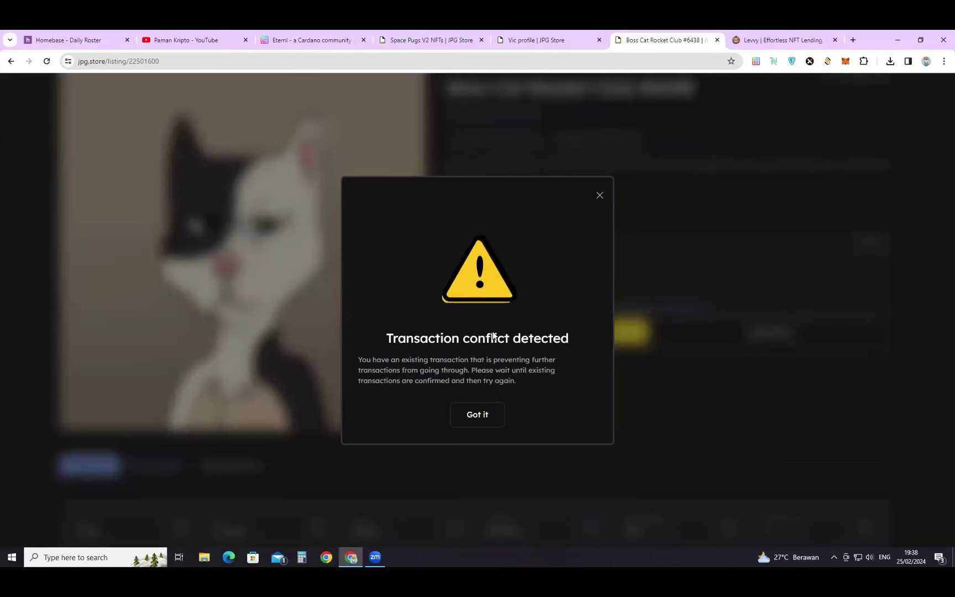
left_click(600, 196)
scroll(679, 348, "up", 1)
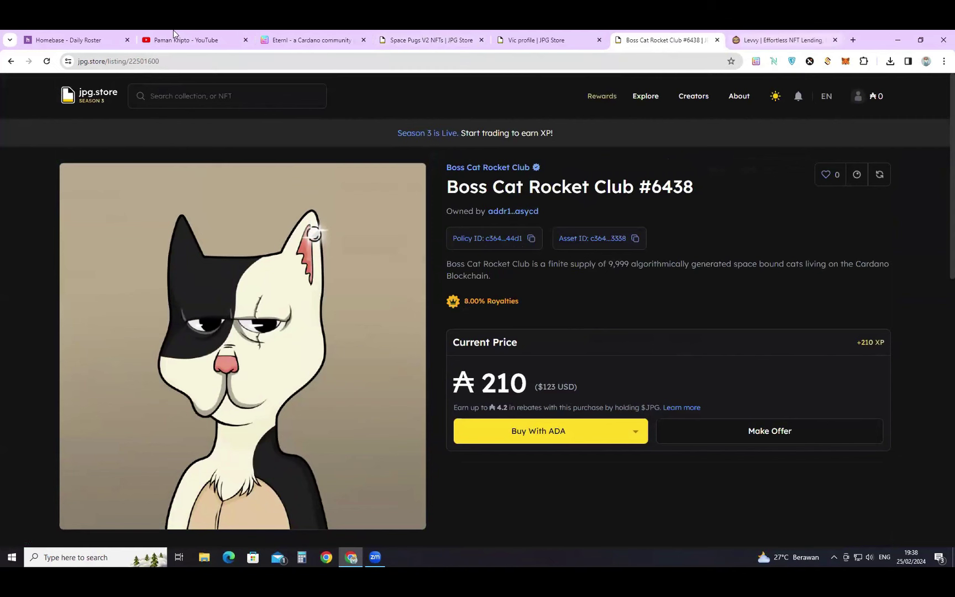
In Eternl, make another wallet active and connect it for dApps, then return to the #6438 listing.
left_click(287, 38)
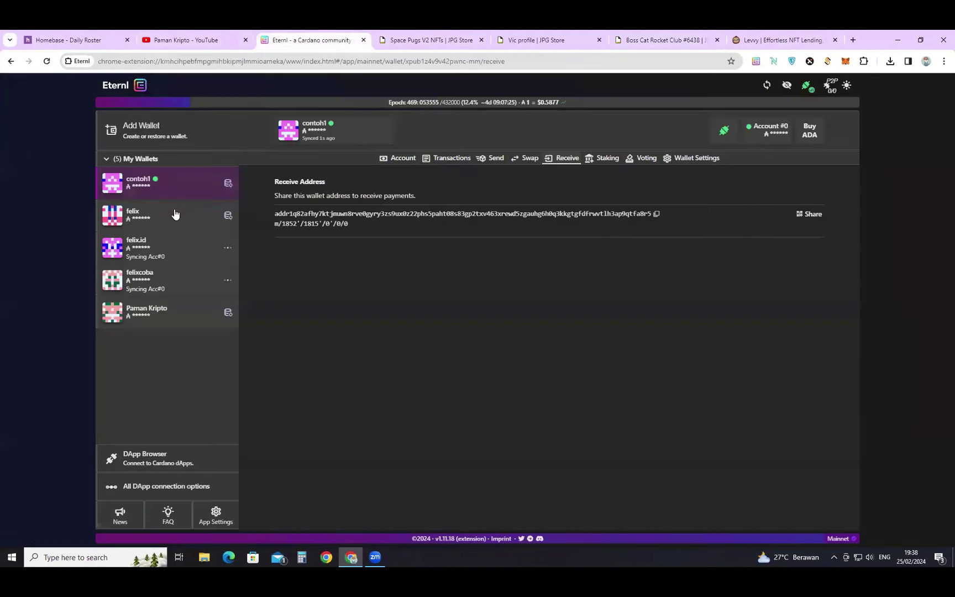
left_click(192, 247)
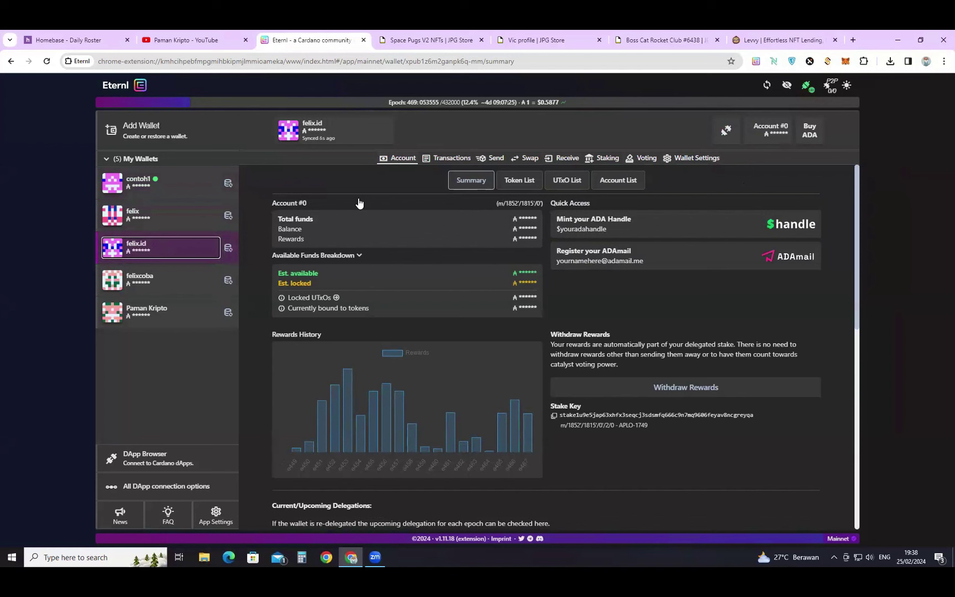
left_click(722, 135)
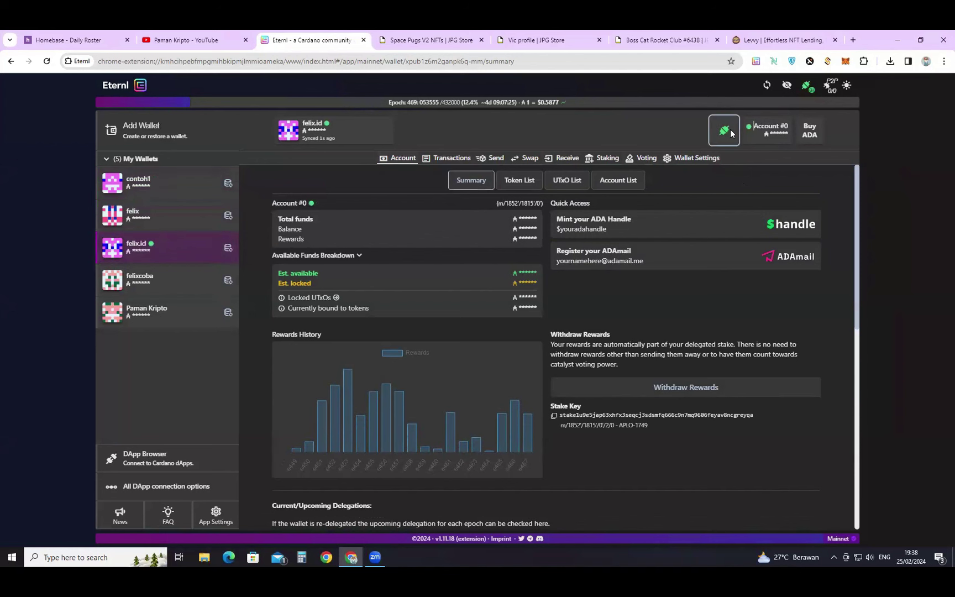
left_click(666, 39)
Reload the Boss Cat Rocket Club #6438 listing page.
left_click(174, 57)
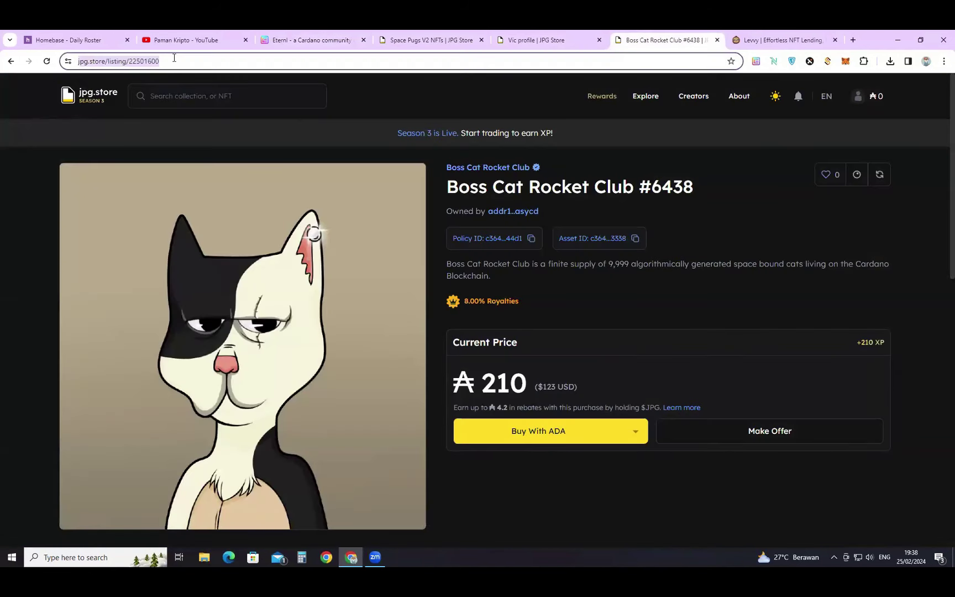
key("Return")
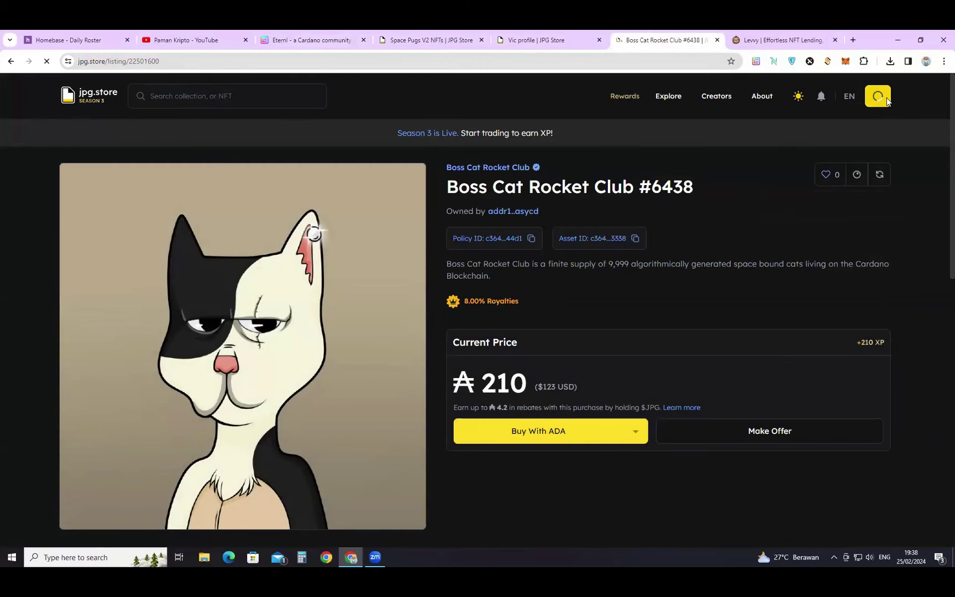
mouse_move(885, 100)
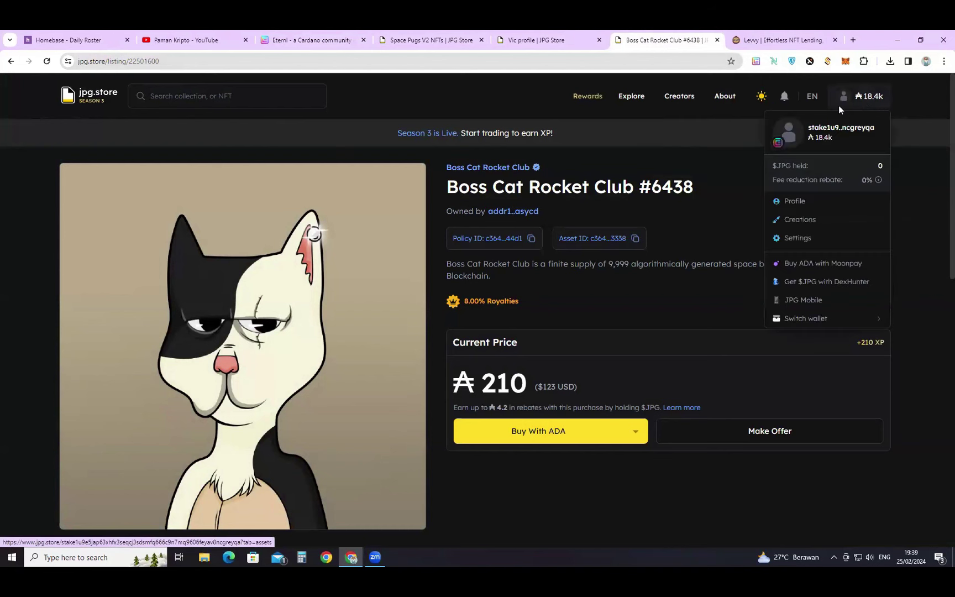
Start the ADA purchase of #6438 again, then cancel signing it in the wallet.
scroll(685, 249, "down", 1)
left_click(636, 381)
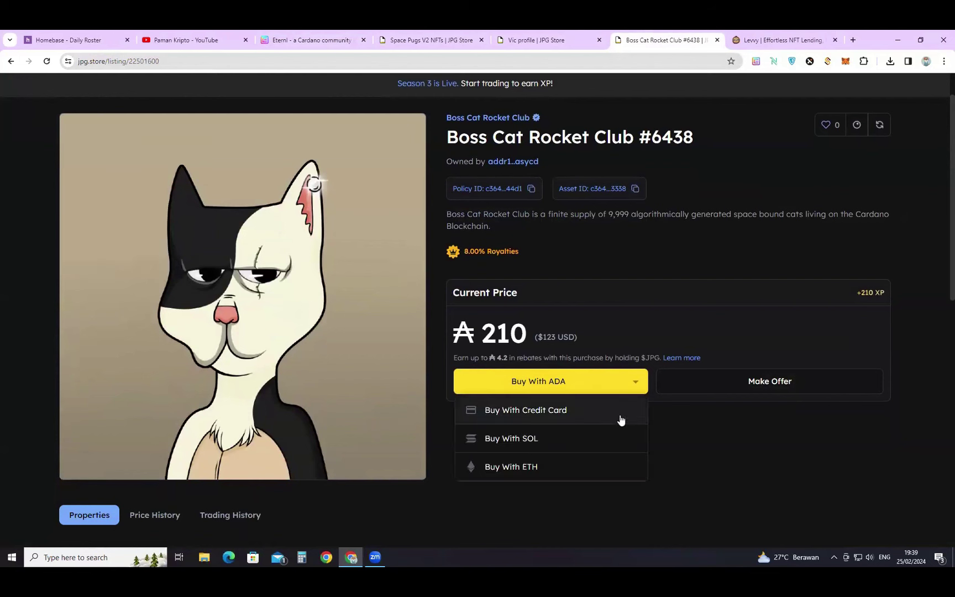
left_click(633, 384)
left_click(599, 384)
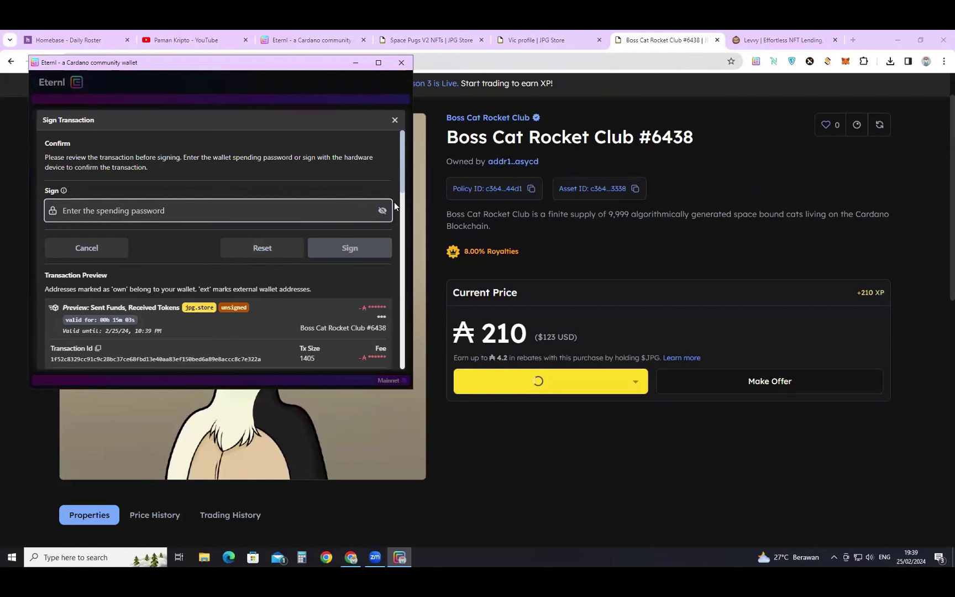
left_click(401, 63)
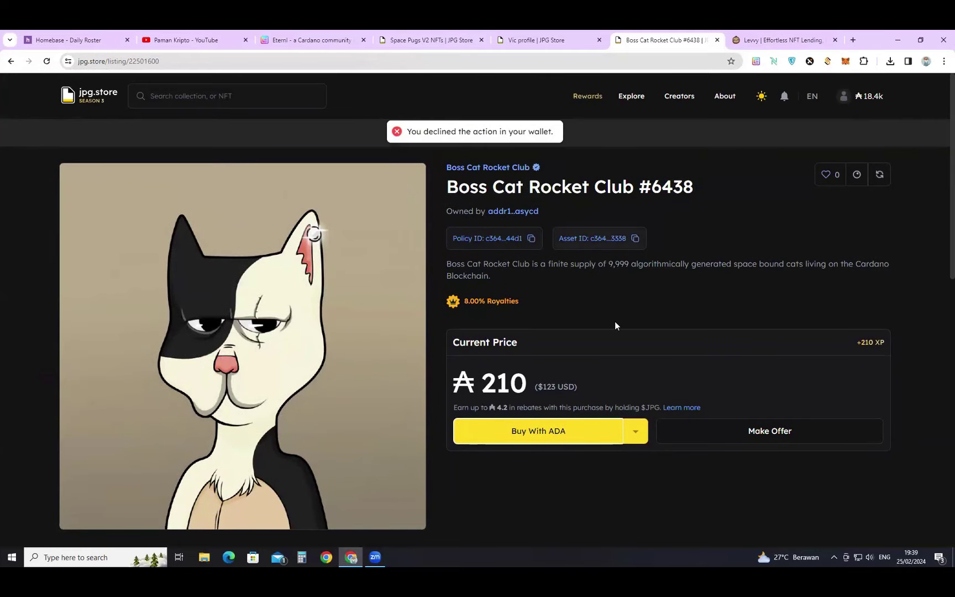
Toggle the Buy With ADA alternative payment options several times, then scroll back to the top.
scroll(739, 291, "down", 1)
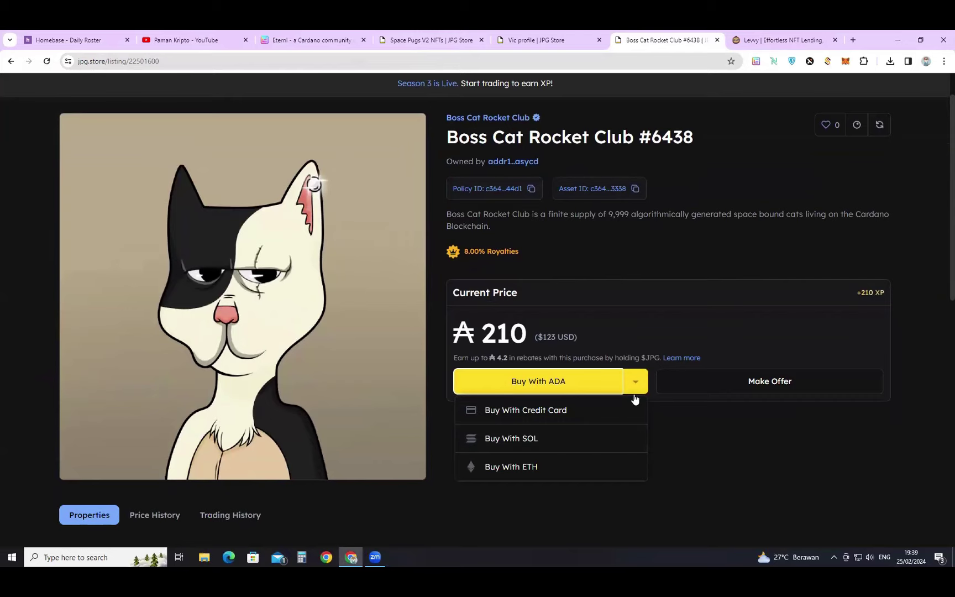
scroll(714, 433, "down", 2)
left_click(636, 282)
left_click(635, 282)
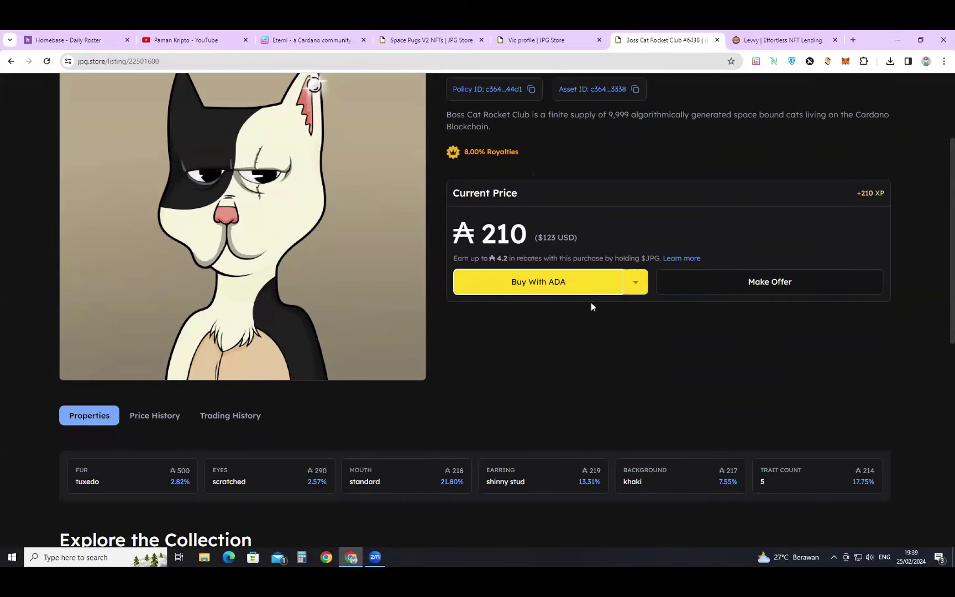
left_click(636, 282)
left_click(635, 281)
left_click(635, 282)
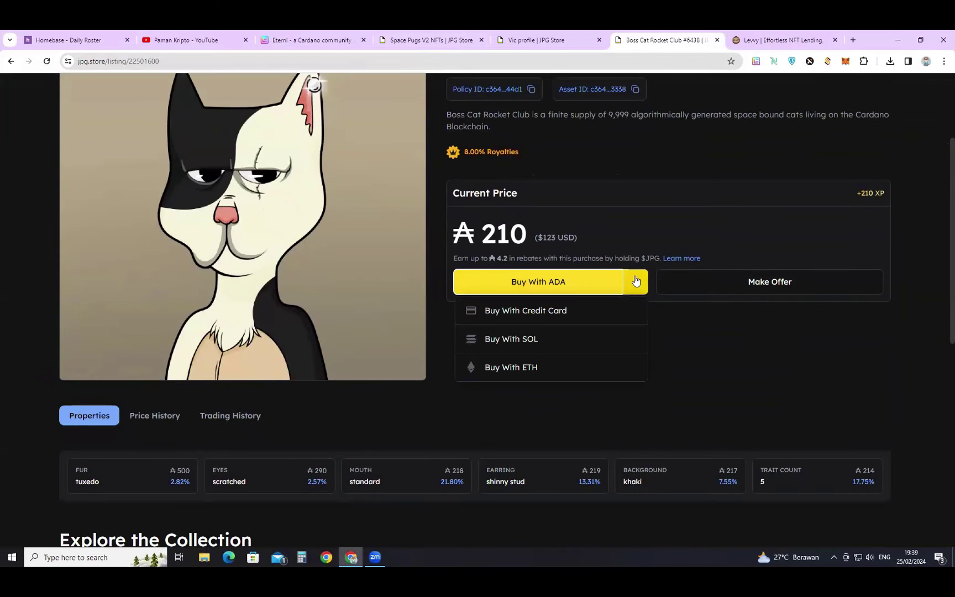
left_click(625, 284)
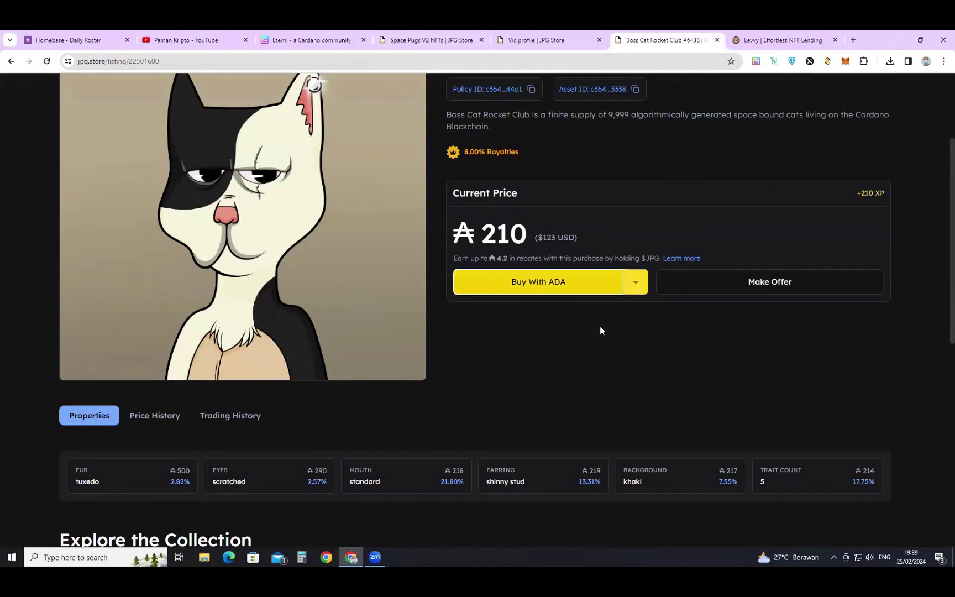
left_click(632, 283)
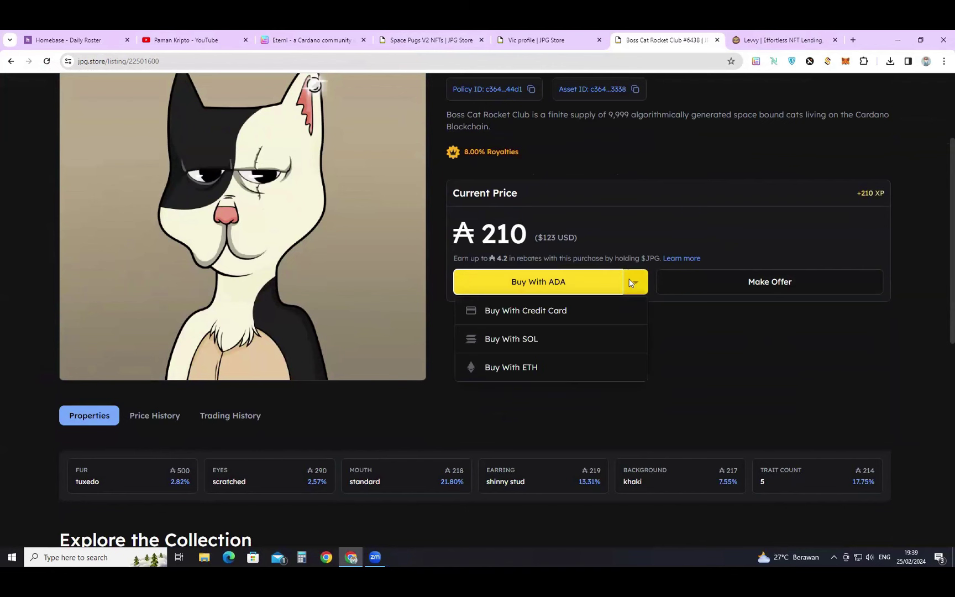
left_click(671, 318)
scroll(671, 317, "up", 3)
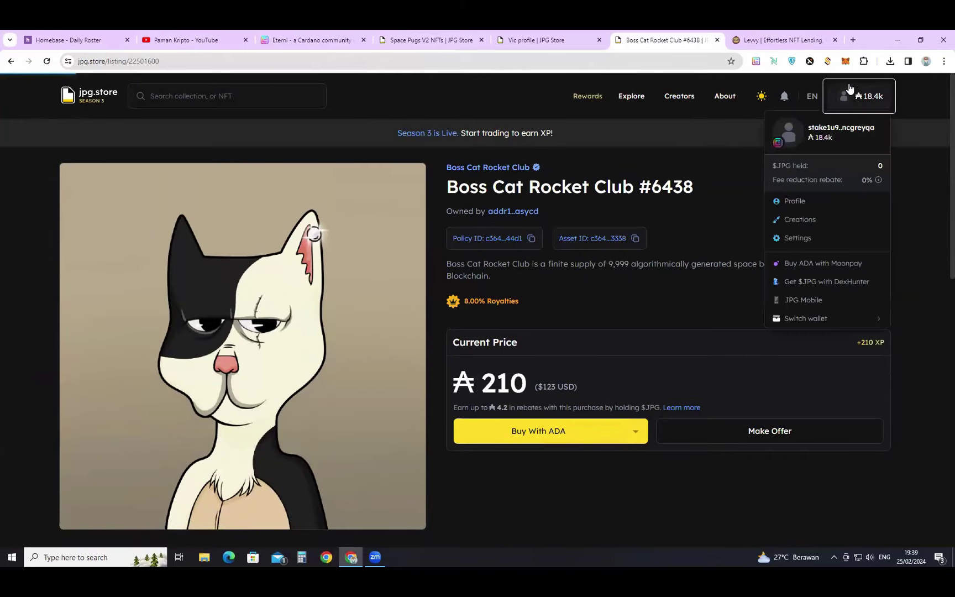
Open the wallet's profile and browse its 13 NFTs, including Havoc Worlds #4154 and the Pavia plots.
left_click(870, 103)
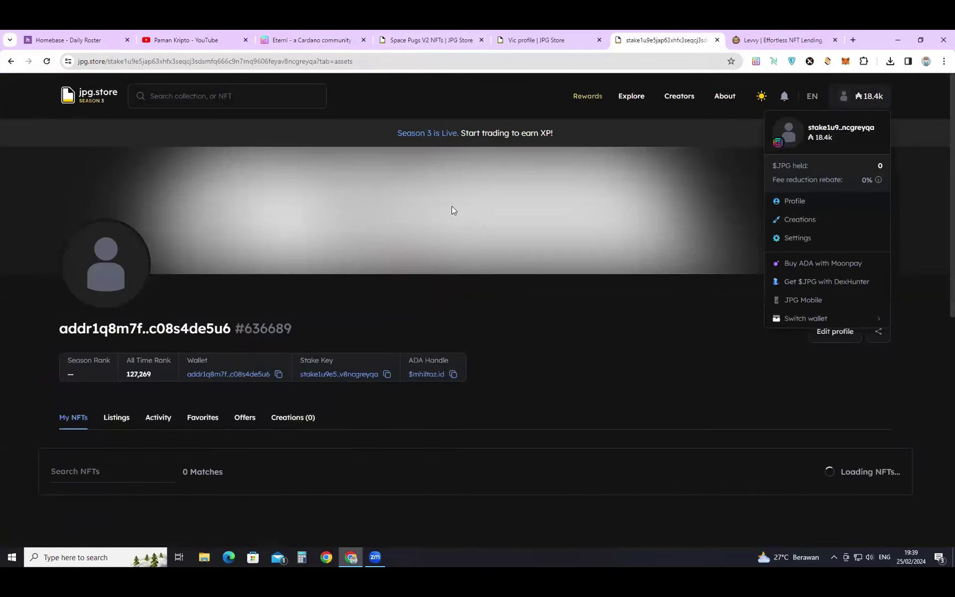
scroll(536, 263, "down", 2)
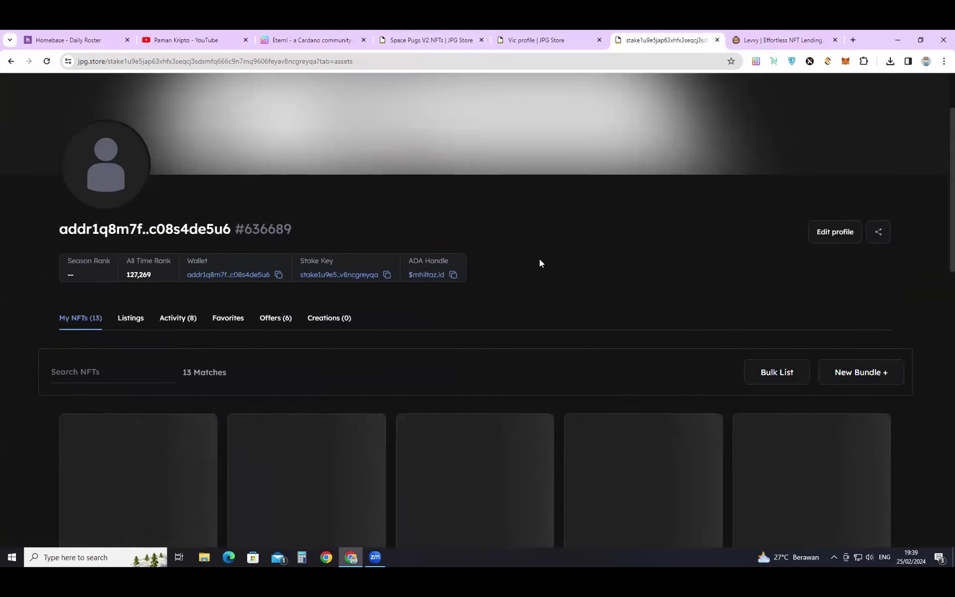
scroll(544, 261, "down", 1)
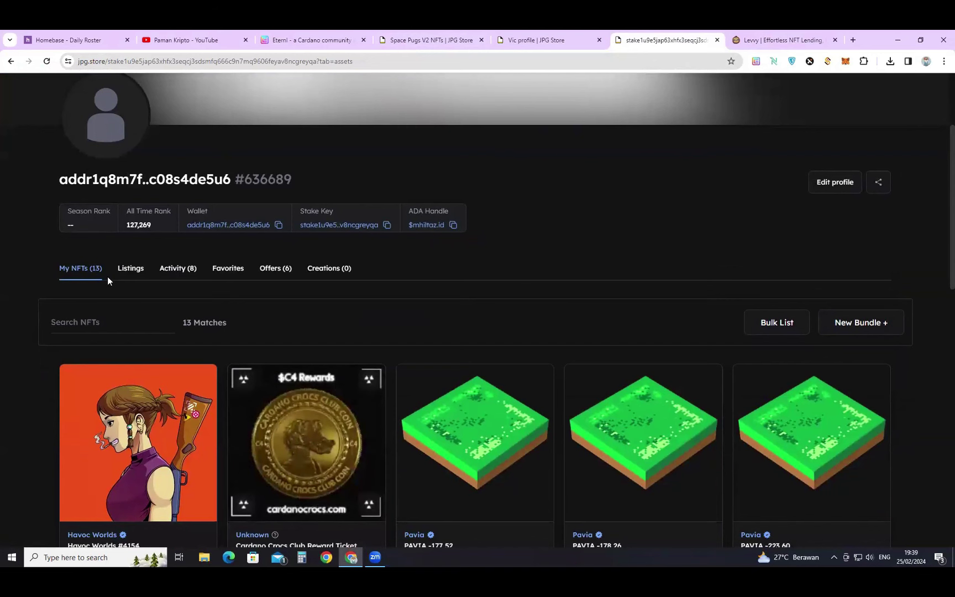
scroll(108, 281, "down", 4)
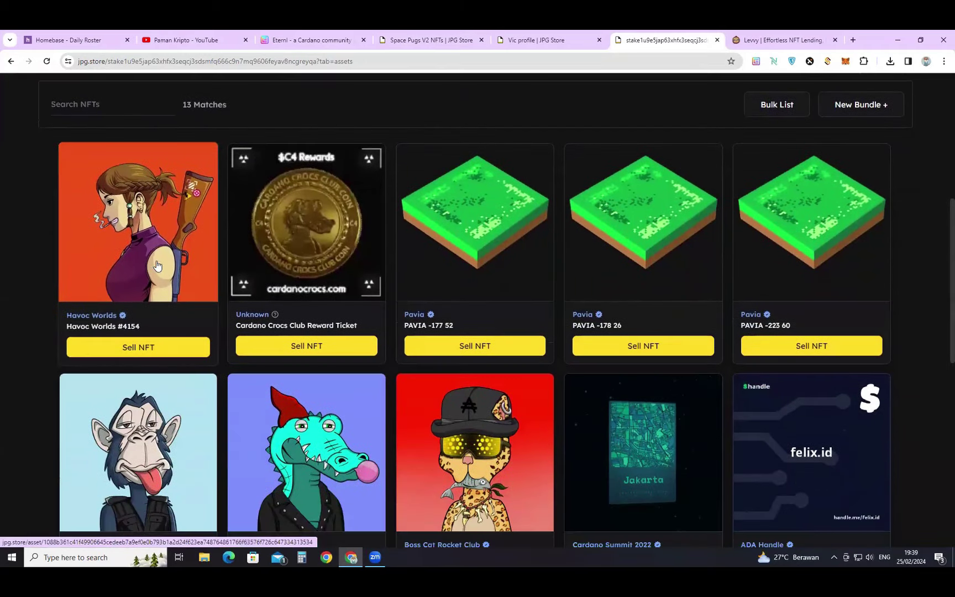
scroll(156, 265, "down", 9)
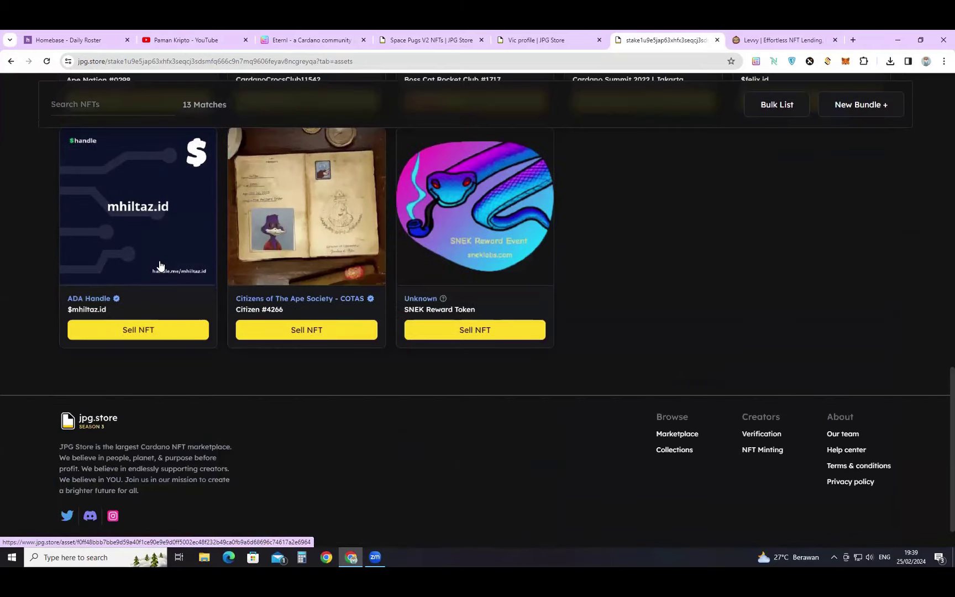
scroll(223, 295, "up", 7)
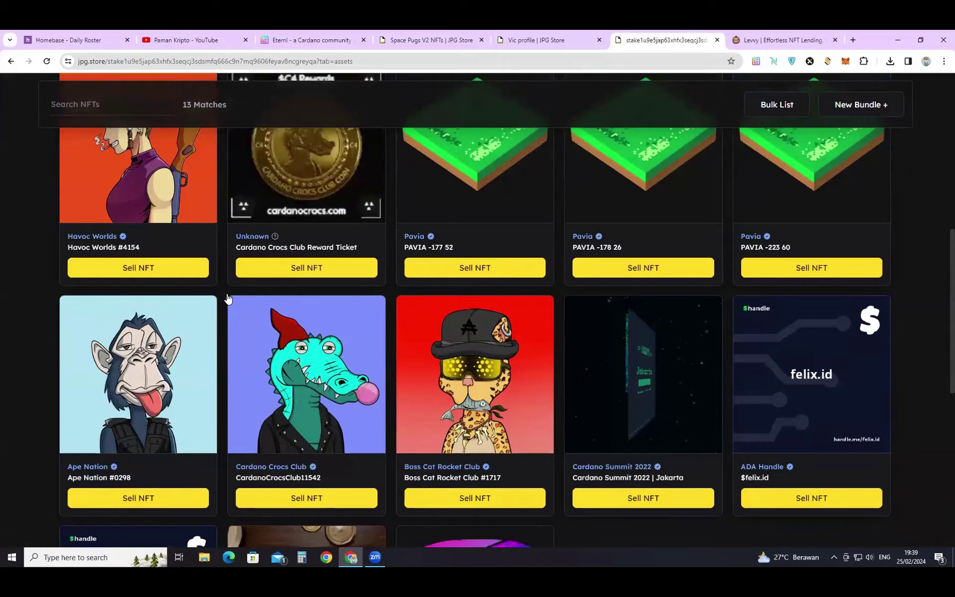
scroll(227, 298, "up", 4)
scroll(175, 211, "down", 2)
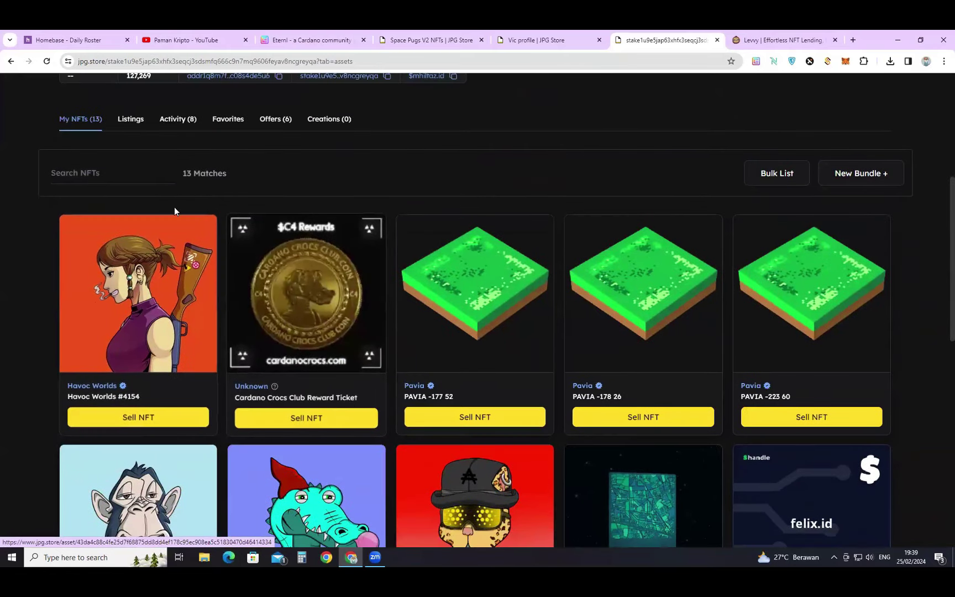
Draft a 100 ADA sale of Havoc Worlds #4154, then close the dialog without listing it.
left_click(138, 416)
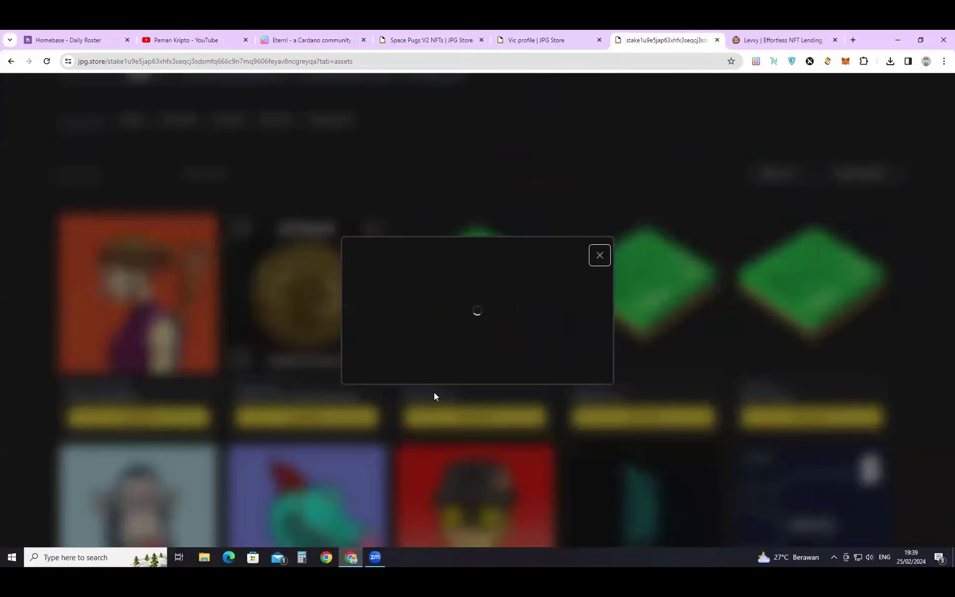
left_click(395, 355)
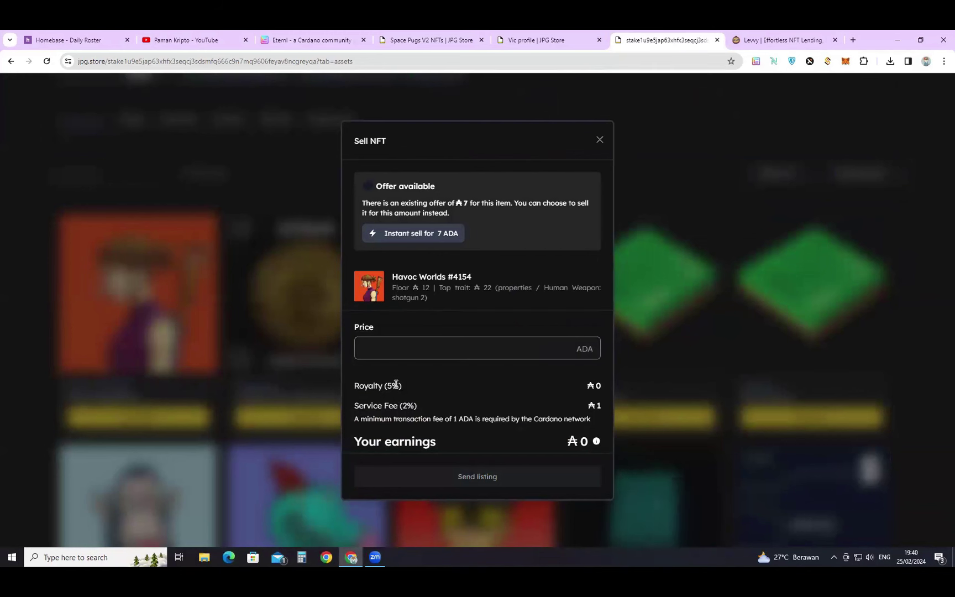
type("100")
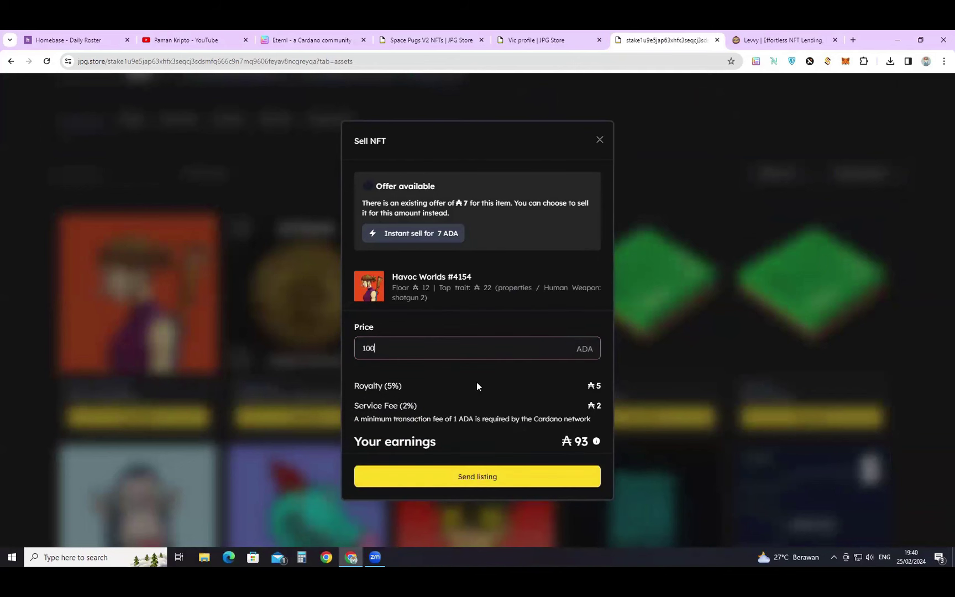
double_click(378, 141)
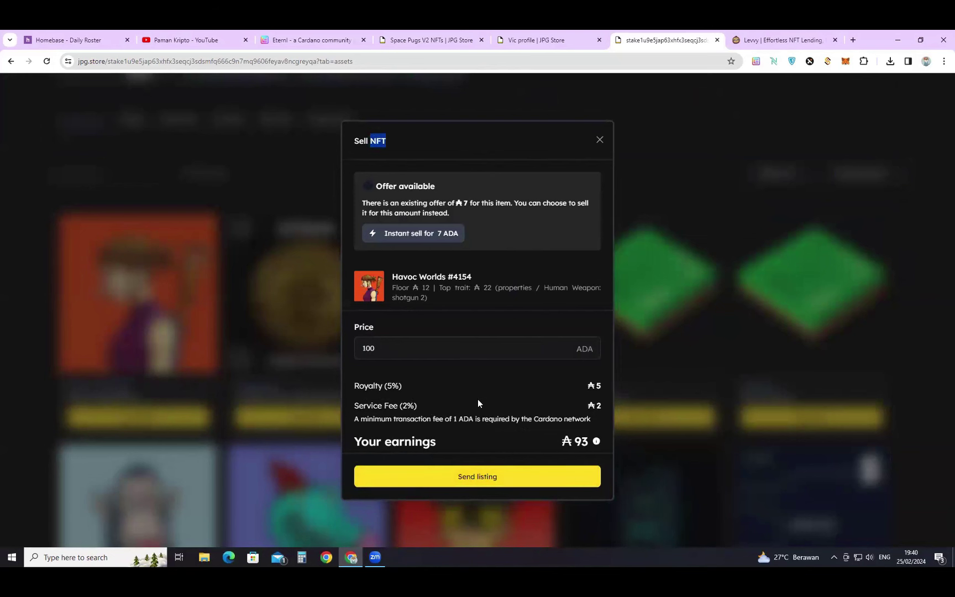
left_click(600, 140)
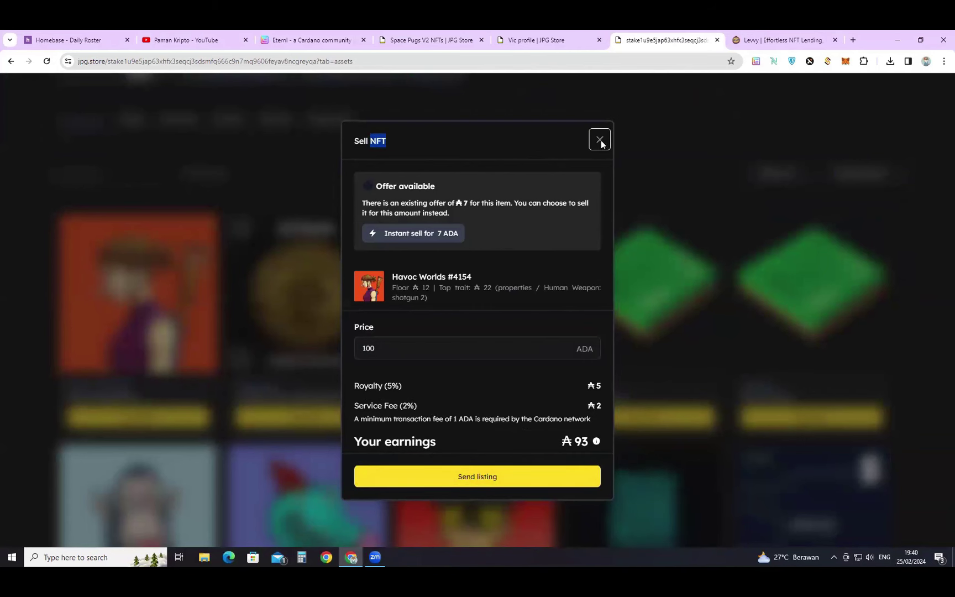
scroll(565, 168, "up", 5)
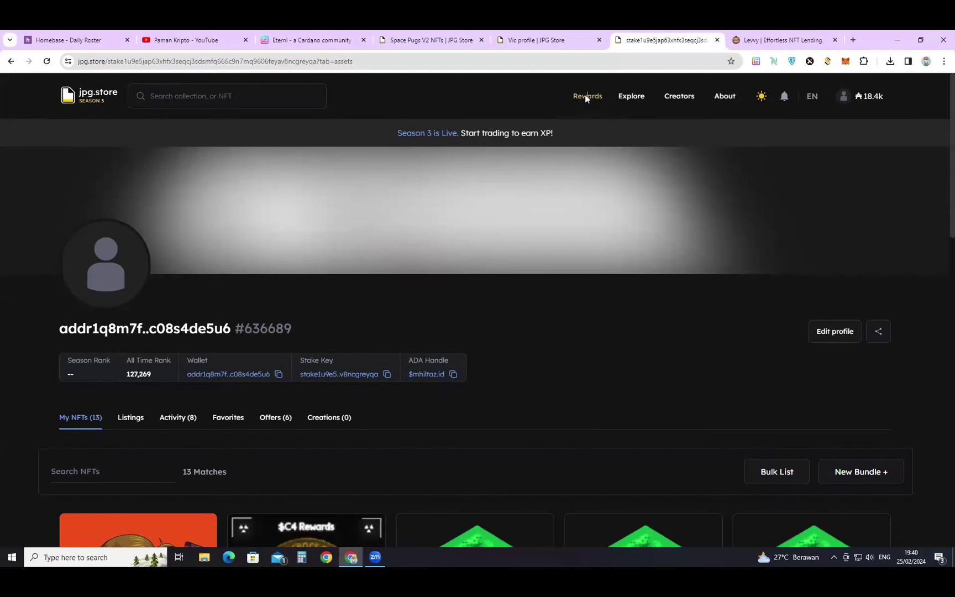
Open the Rewards dashboard and review Season 3 and the 362 all-time XP overview.
mouse_move(586, 93)
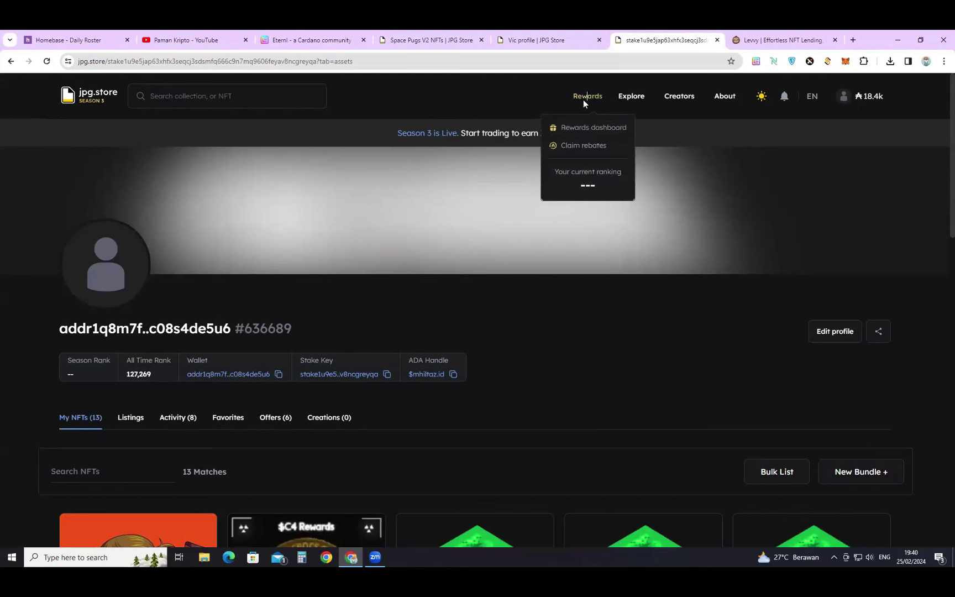
left_click(587, 94)
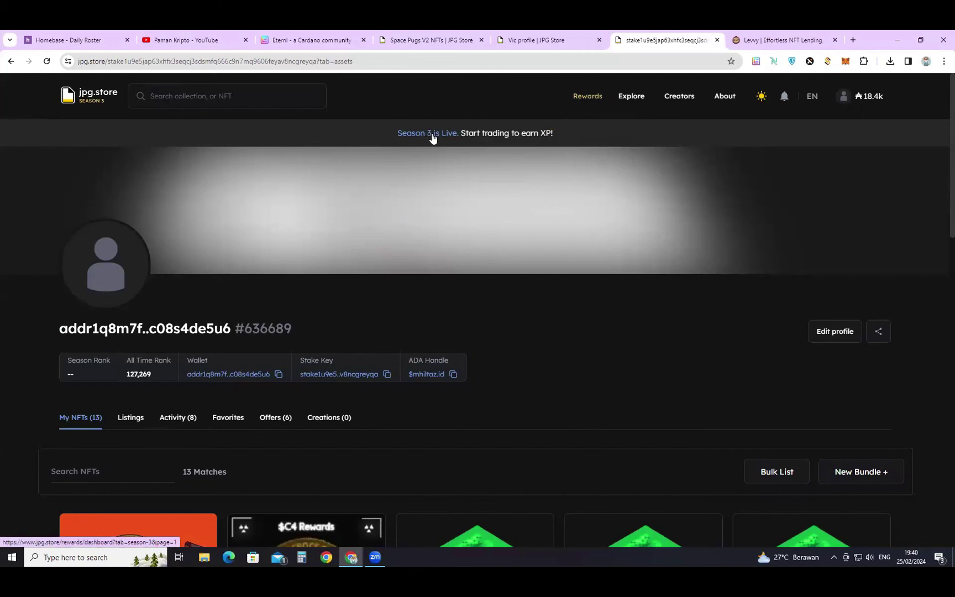
scroll(343, 255, "down", 1)
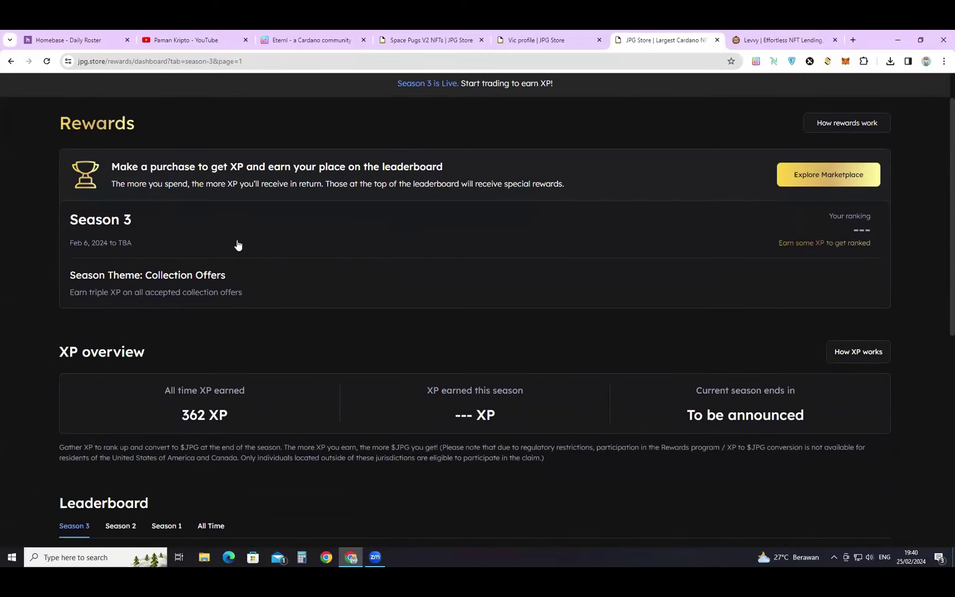
scroll(311, 260, "down", 1)
scroll(373, 271, "up", 2)
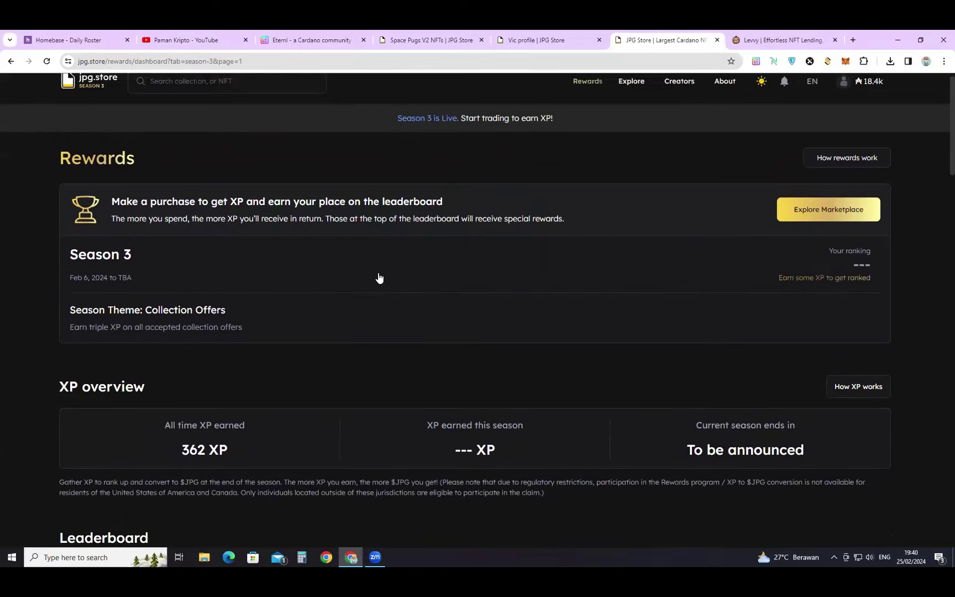
scroll(165, 299, "down", 1)
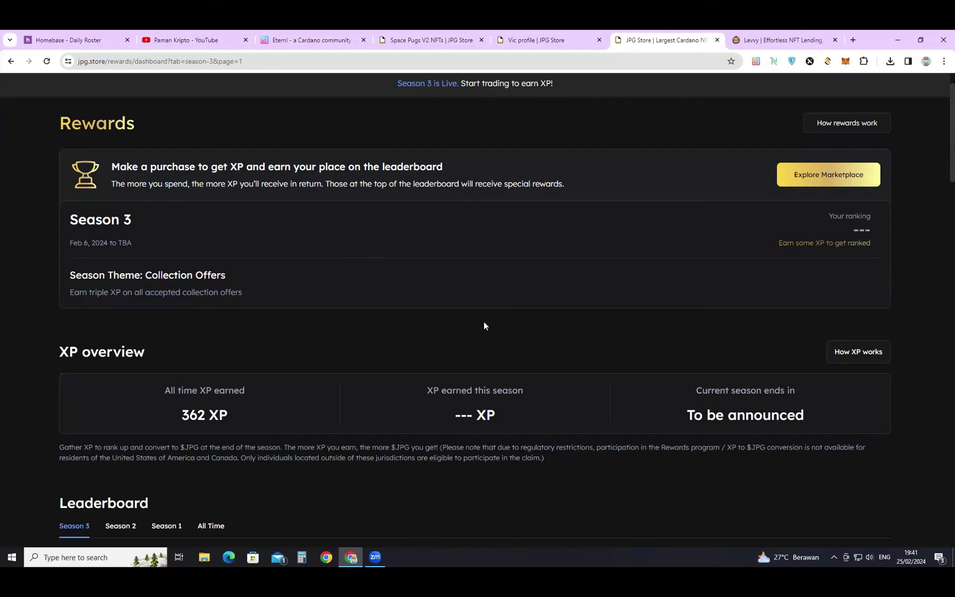
scroll(541, 310, "up", 1)
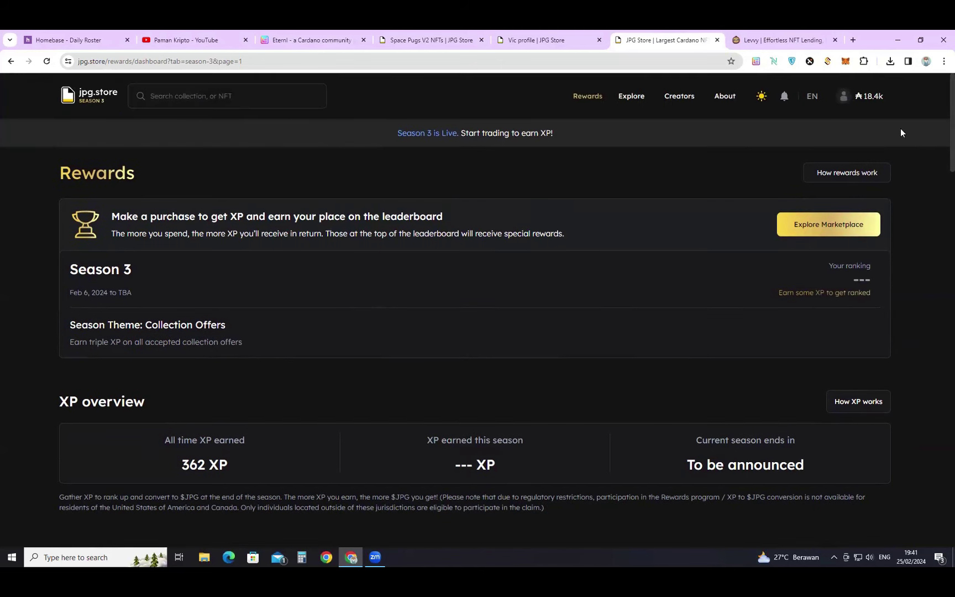
mouse_move(843, 104)
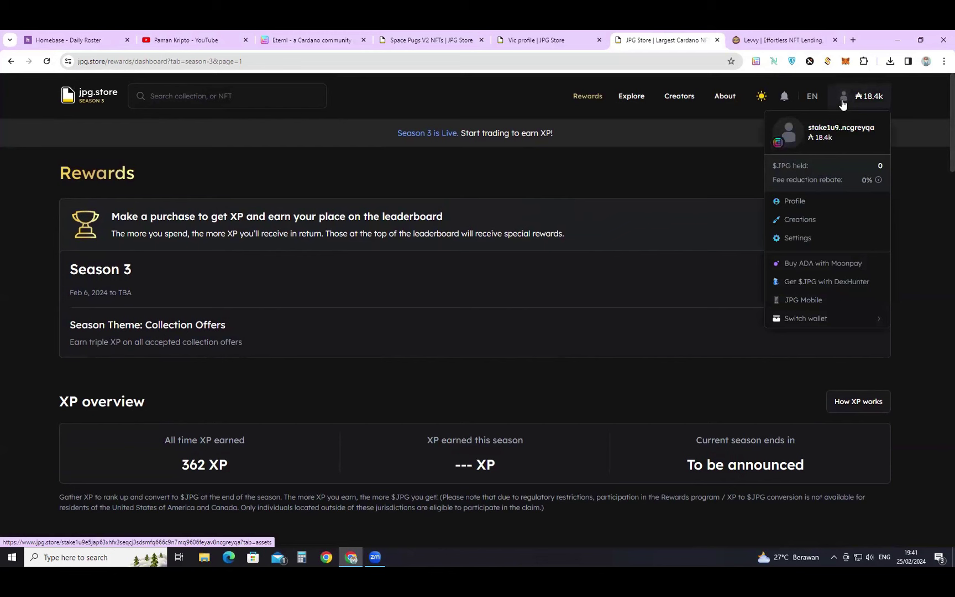
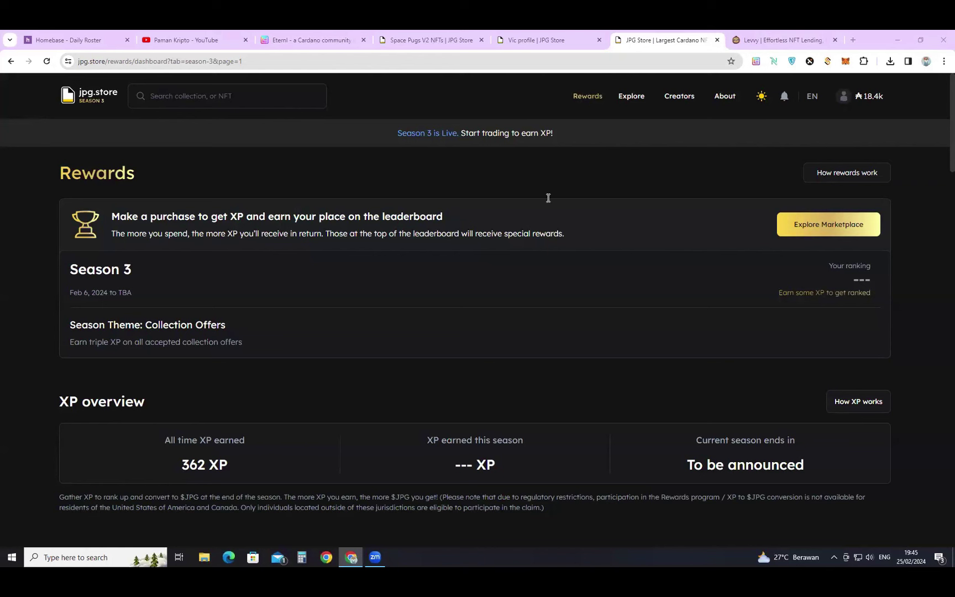
Switch to the levvy.fi tab to bring up Levvy's NFT lending home page.
left_click(754, 40)
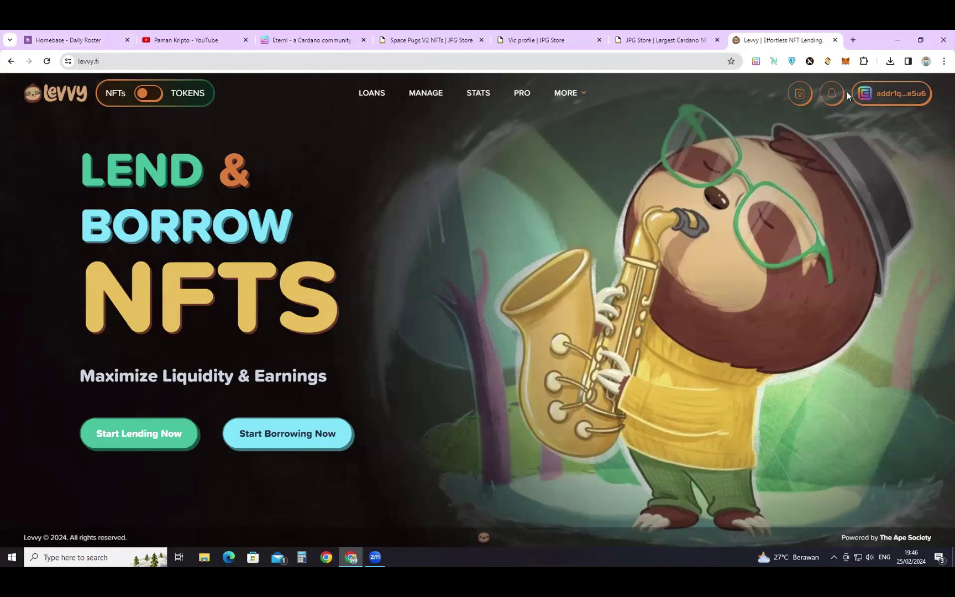
left_click(877, 94)
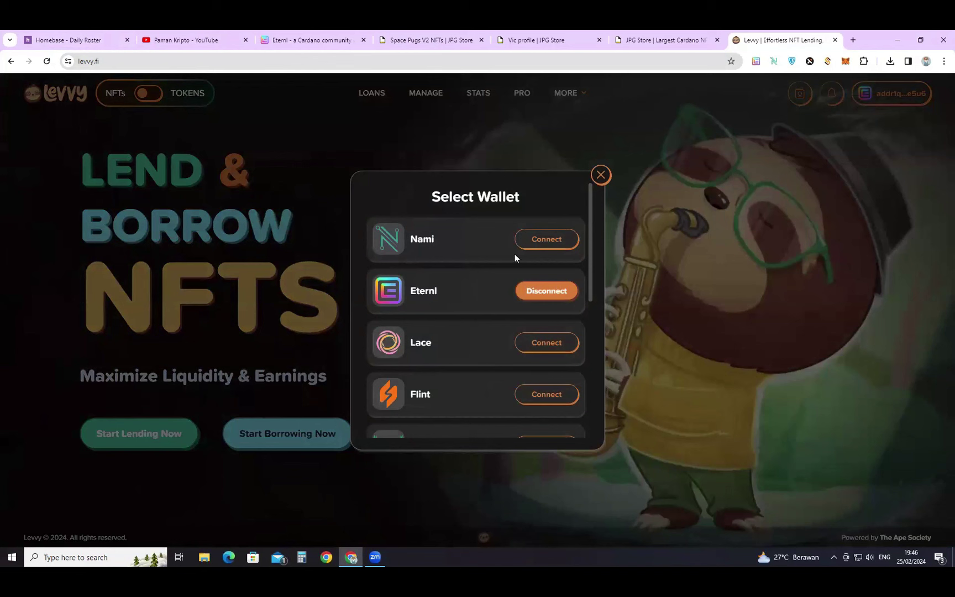
scroll(488, 326, "down", 5)
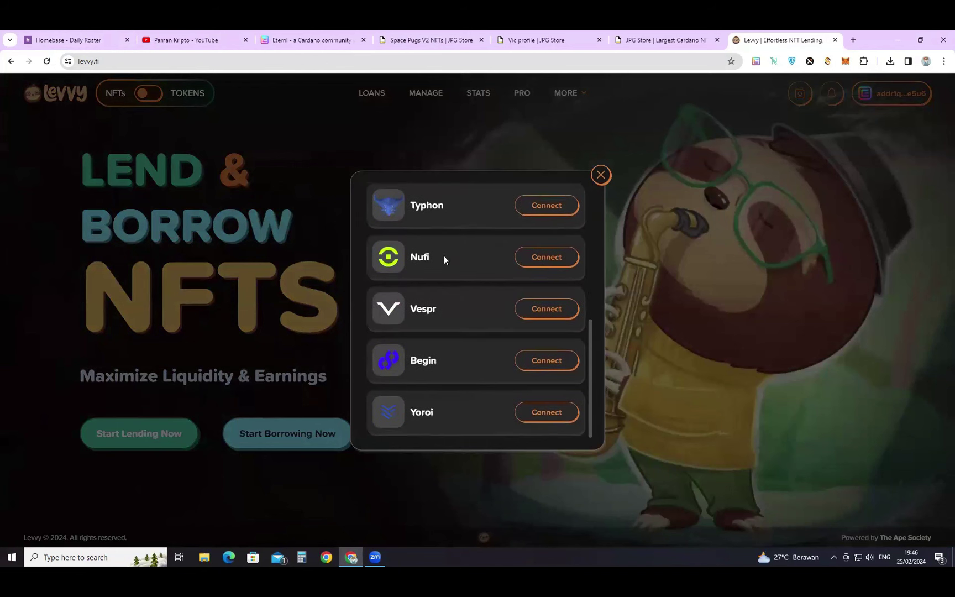
scroll(450, 260, "up", 3)
scroll(462, 268, "up", 3)
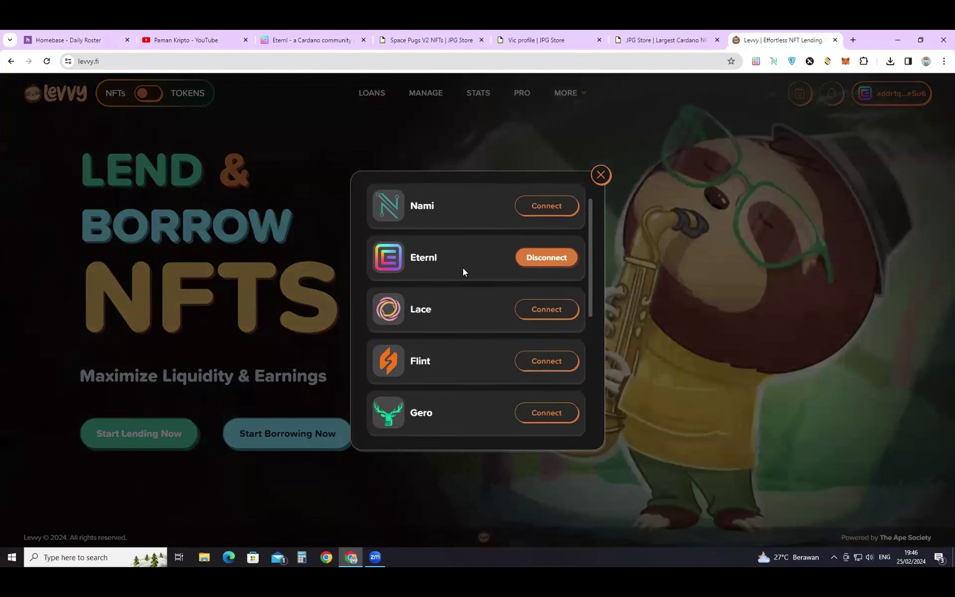
scroll(477, 275, "down", 4)
scroll(478, 279, "down", 2)
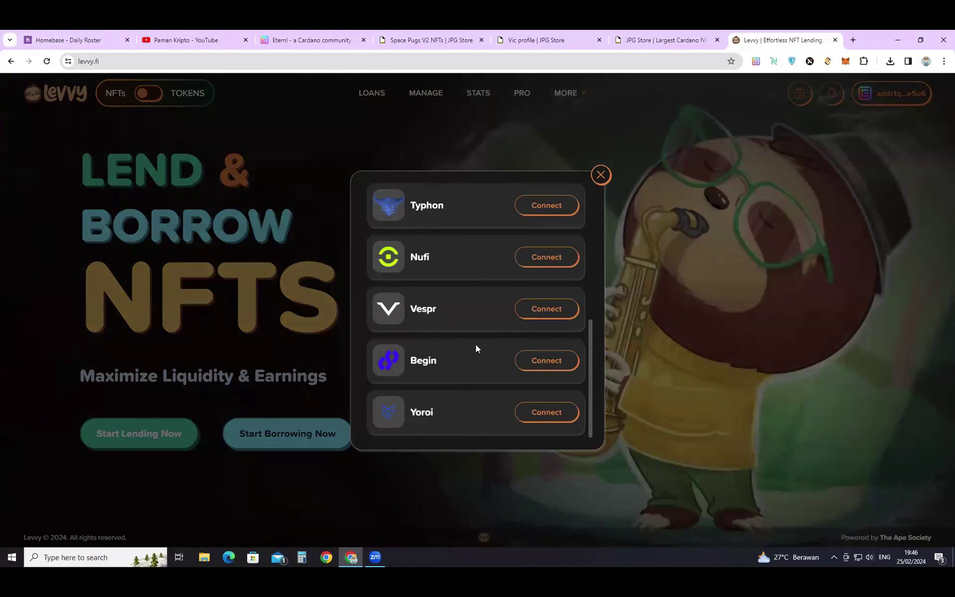
scroll(476, 348, "up", 5)
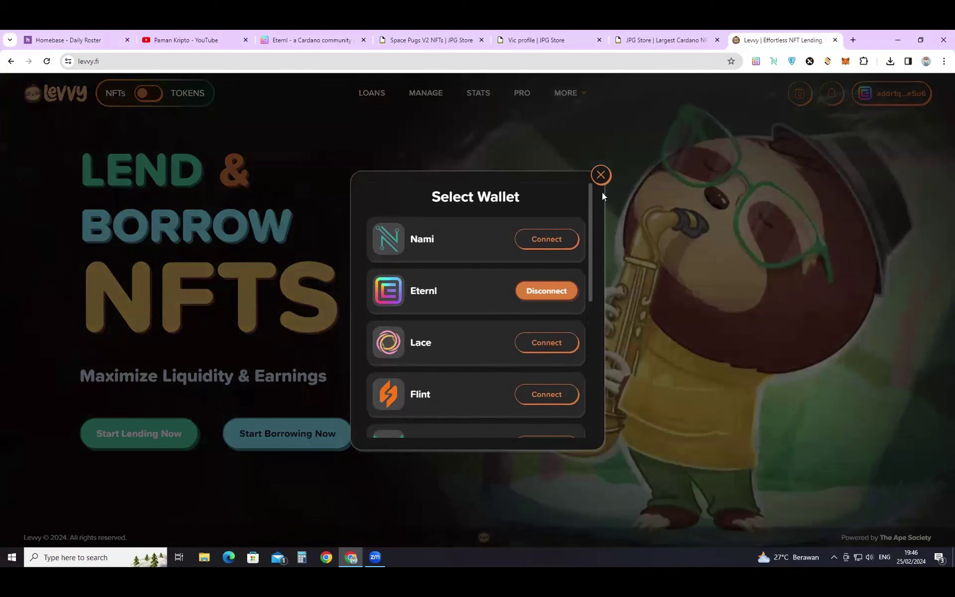
left_click(763, 283)
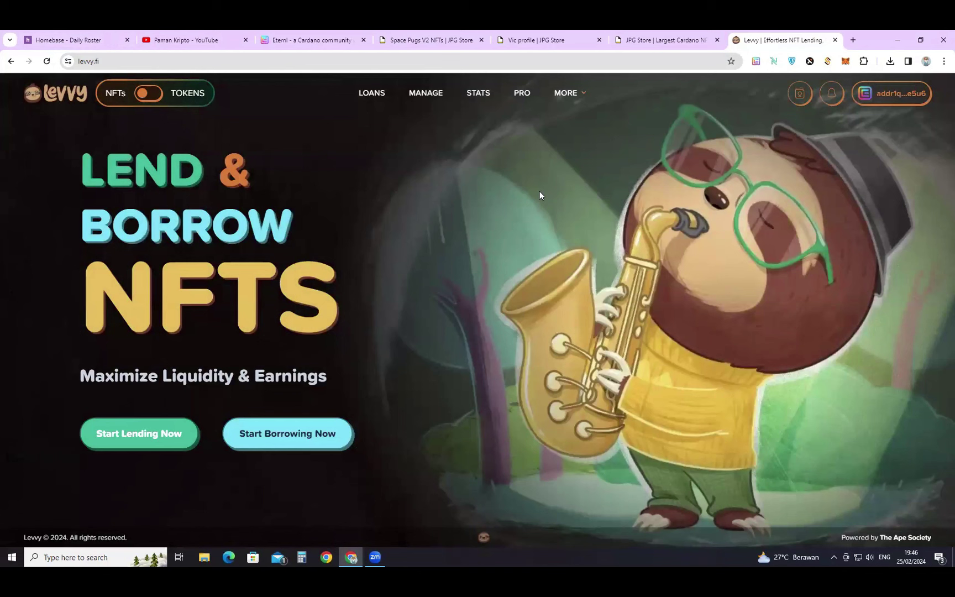
Open Your Passport Progress and review each level's fees and advancement requirements.
left_click(799, 95)
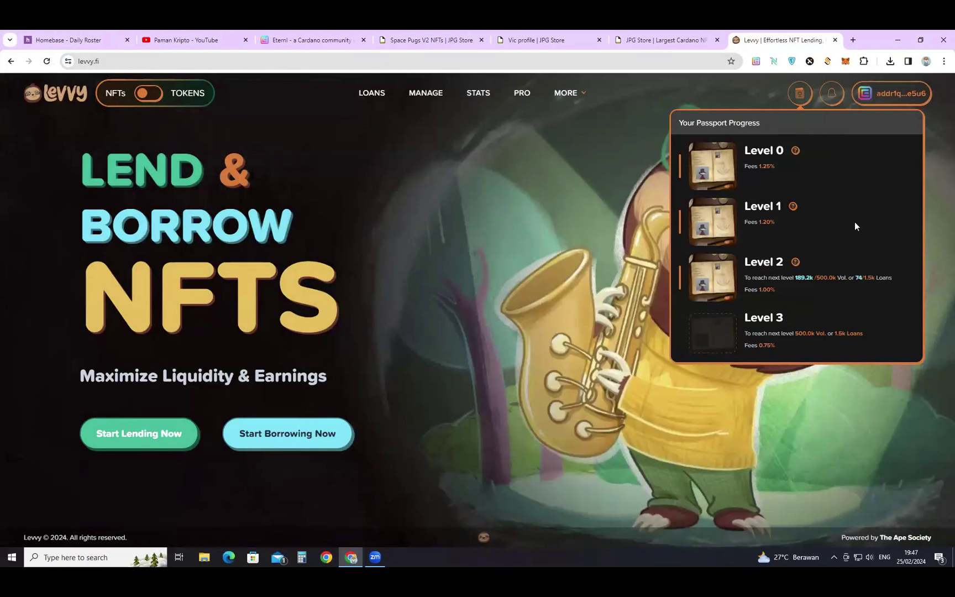
mouse_move(795, 152)
mouse_move(796, 263)
On JPG Store, search 'cotas' and open Citizens of The Ape Society - COTAS, then return to Levvy.
key("ctrl+4")
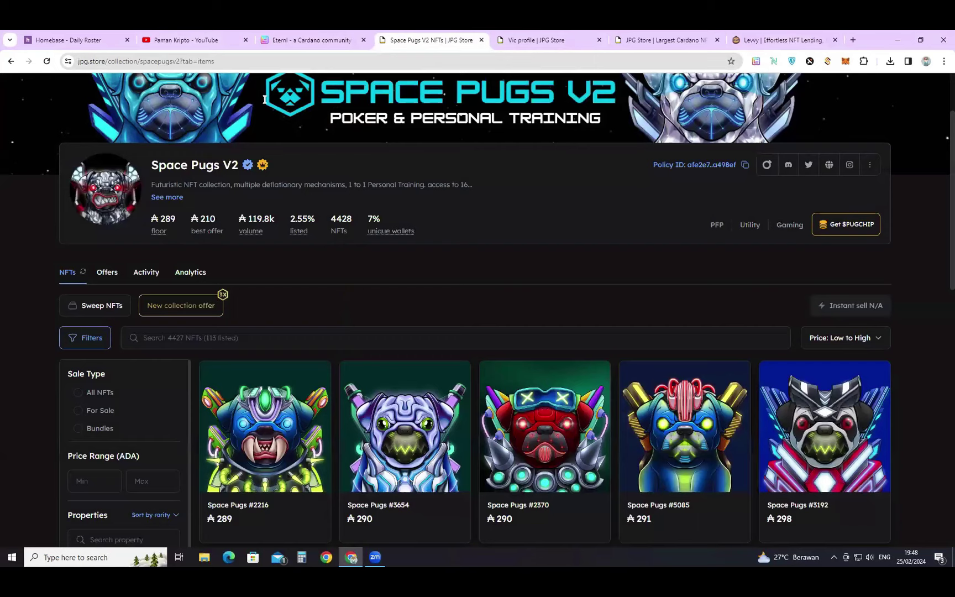
scroll(265, 100, "up", 2)
left_click(266, 96)
type("cotas")
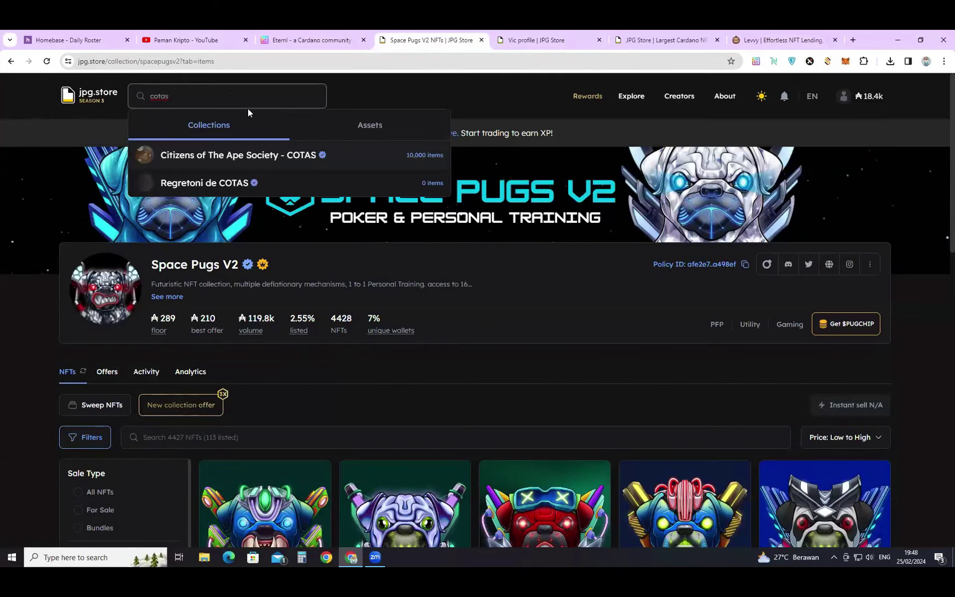
left_click(214, 156)
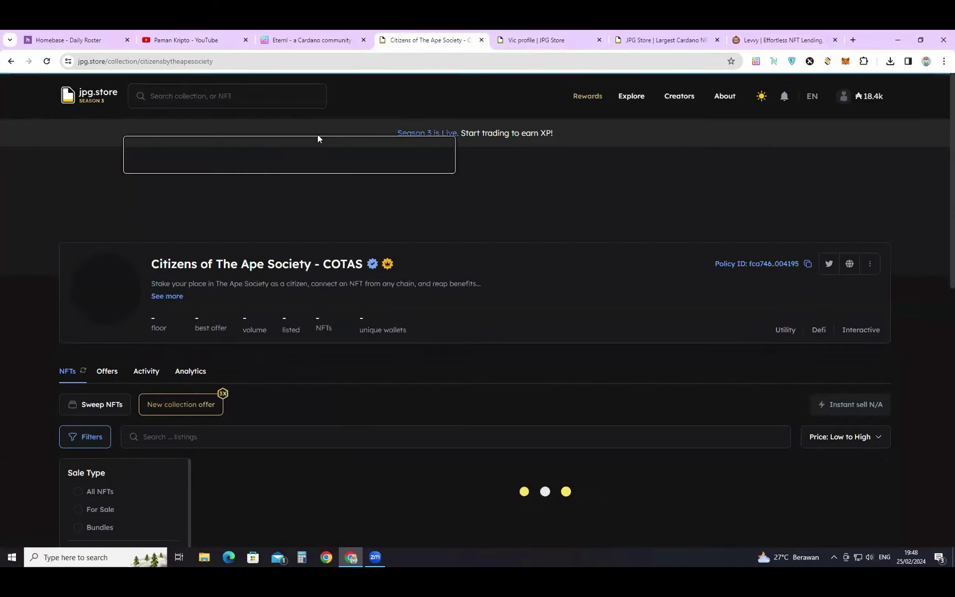
scroll(447, 251, "down", 4)
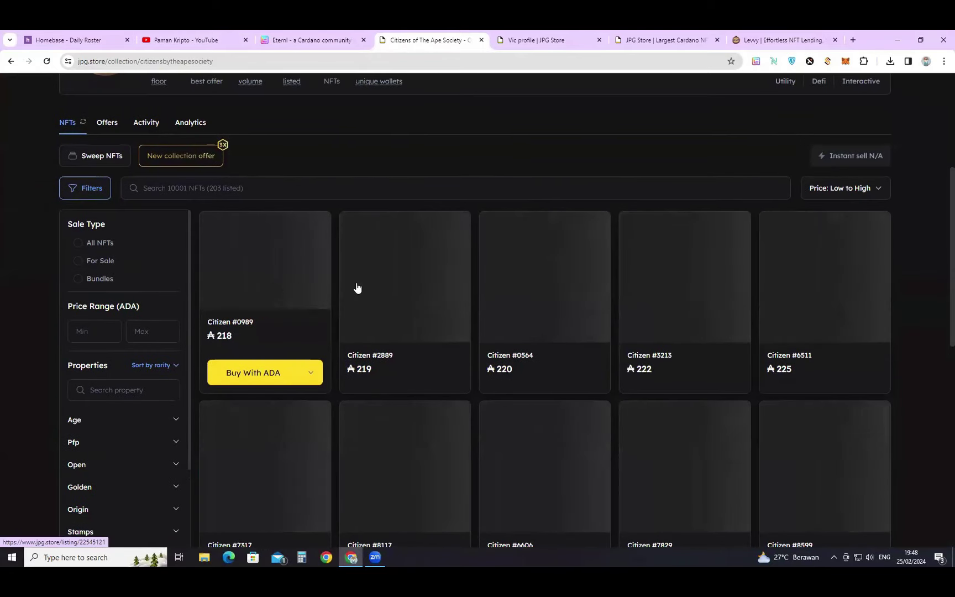
left_click(774, 40)
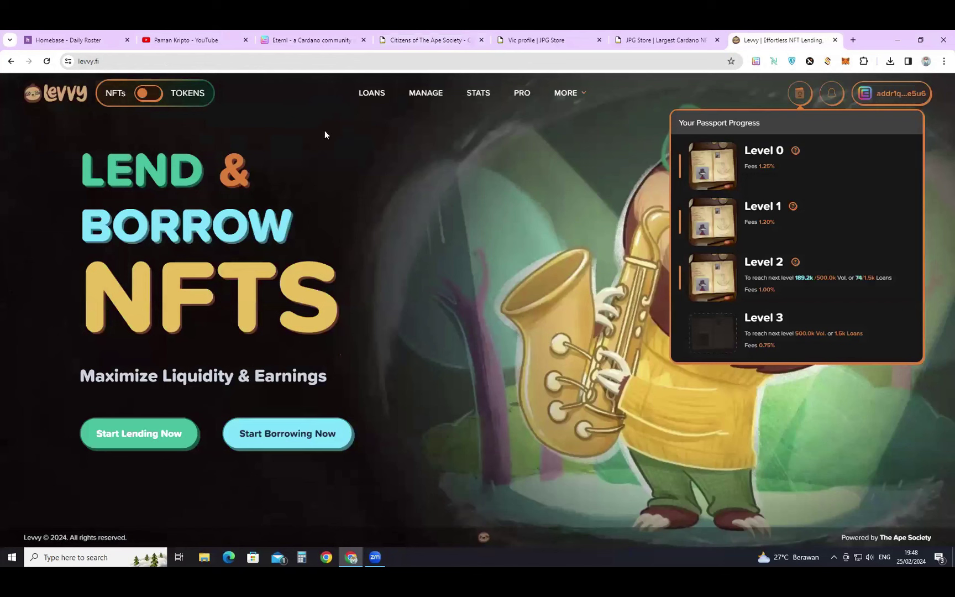
Open the LOANS lending list, close the passport panel, and browse collections and APY help.
left_click(370, 95)
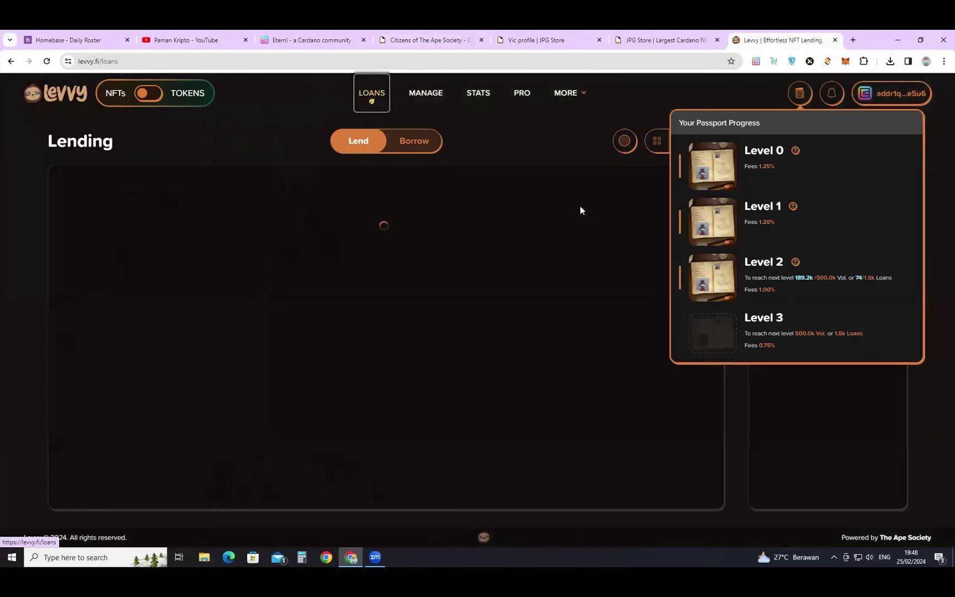
left_click(633, 175)
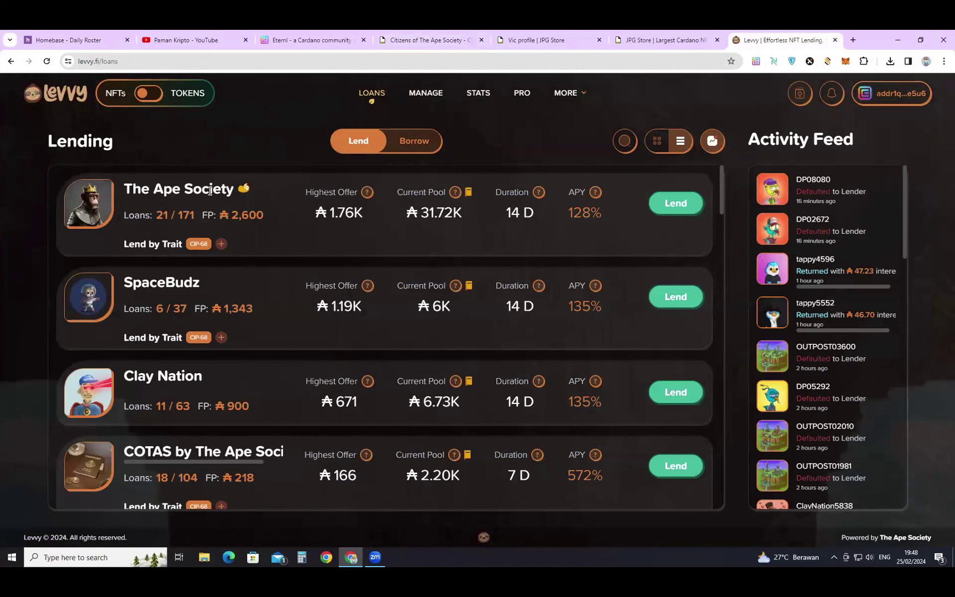
scroll(249, 232, "down", 1)
scroll(232, 266, "up", 1)
scroll(210, 309, "down", 1)
scroll(263, 338, "up", 1)
scroll(401, 236, "down", 2)
scroll(359, 216, "up", 2)
mouse_move(594, 199)
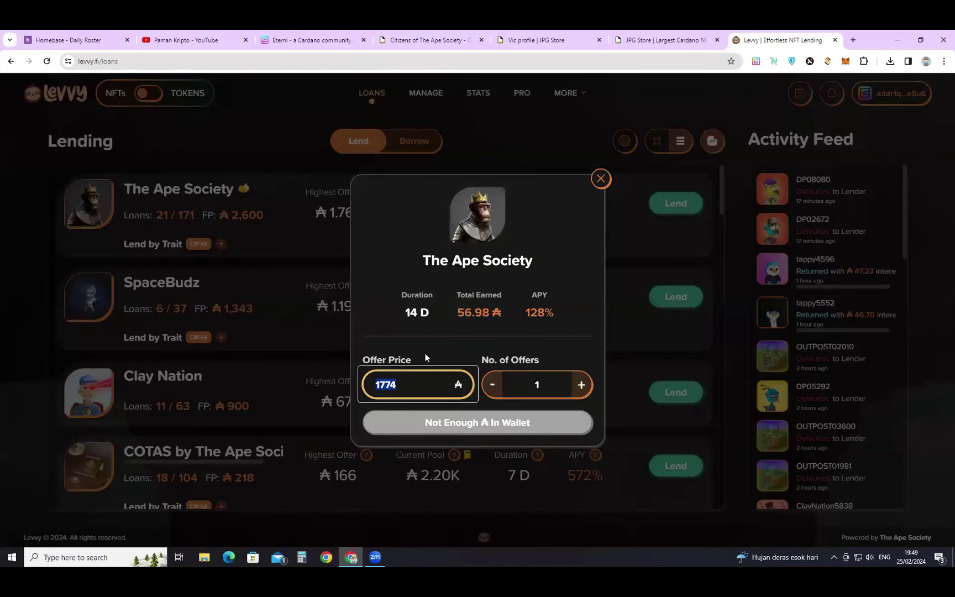
left_click(601, 187)
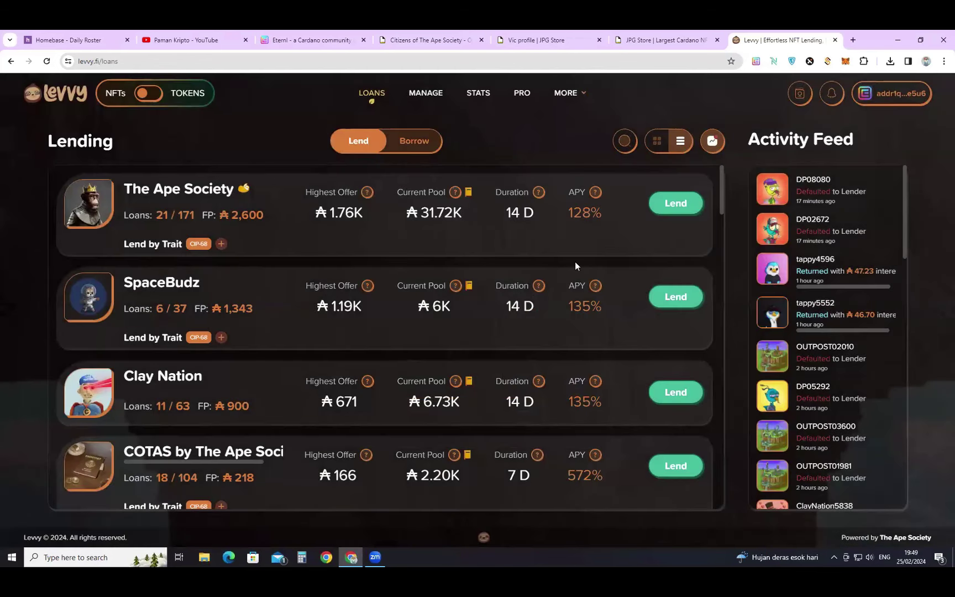
left_click(651, 204)
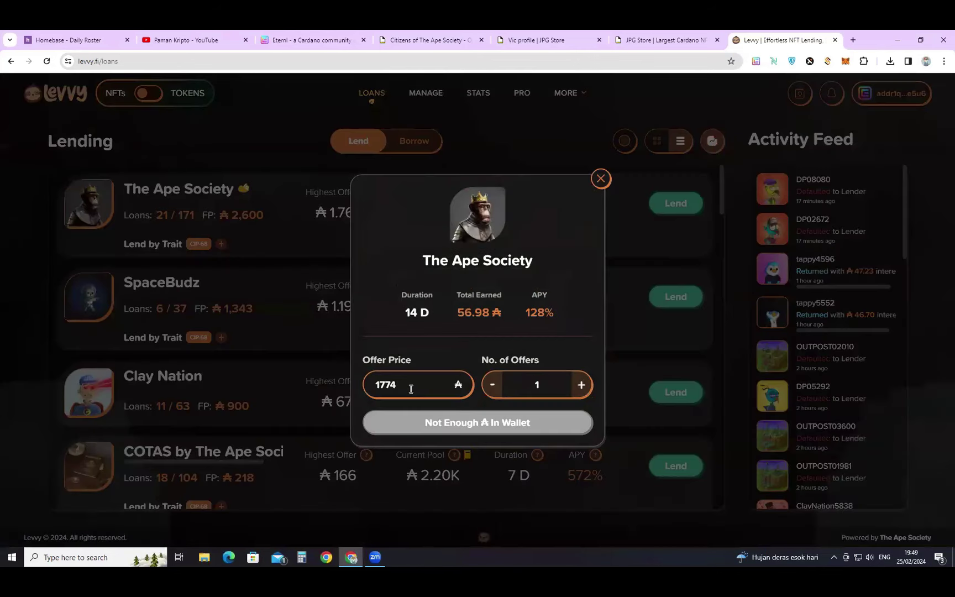
left_click(413, 379)
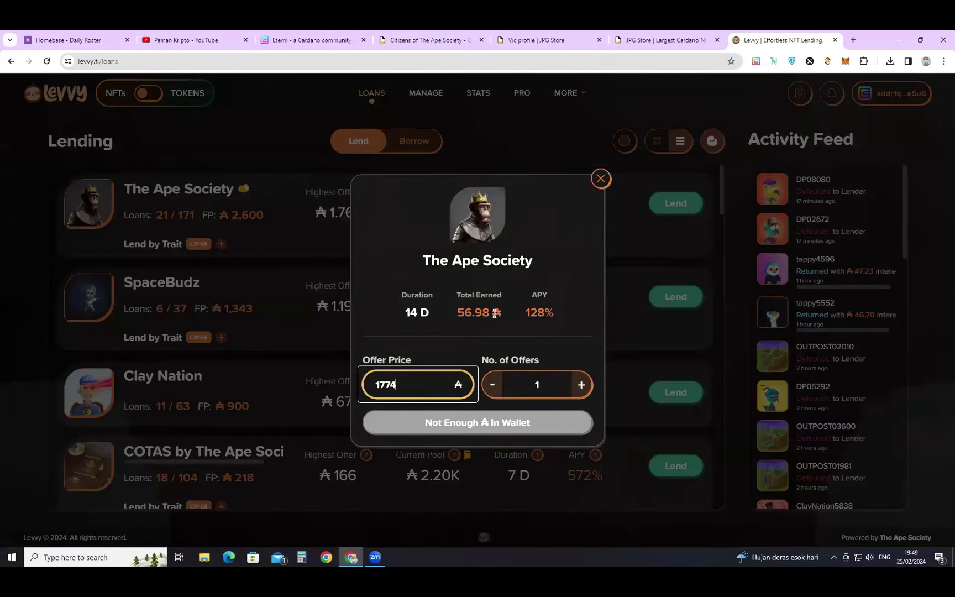
left_click(479, 329)
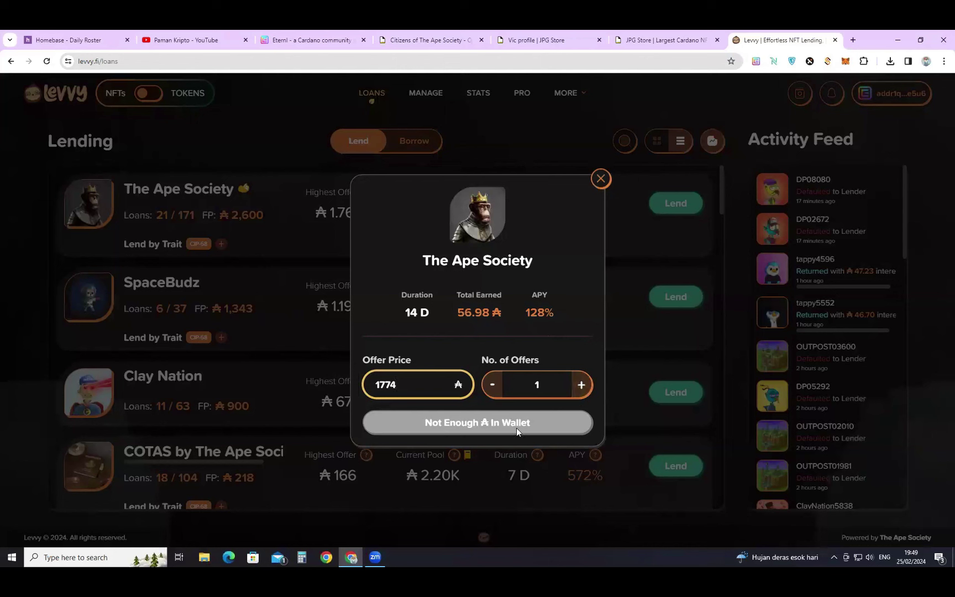
Close The Ape Society lend offer form and flip the Lend/Borrow toggle to Borrow.
left_click(602, 178)
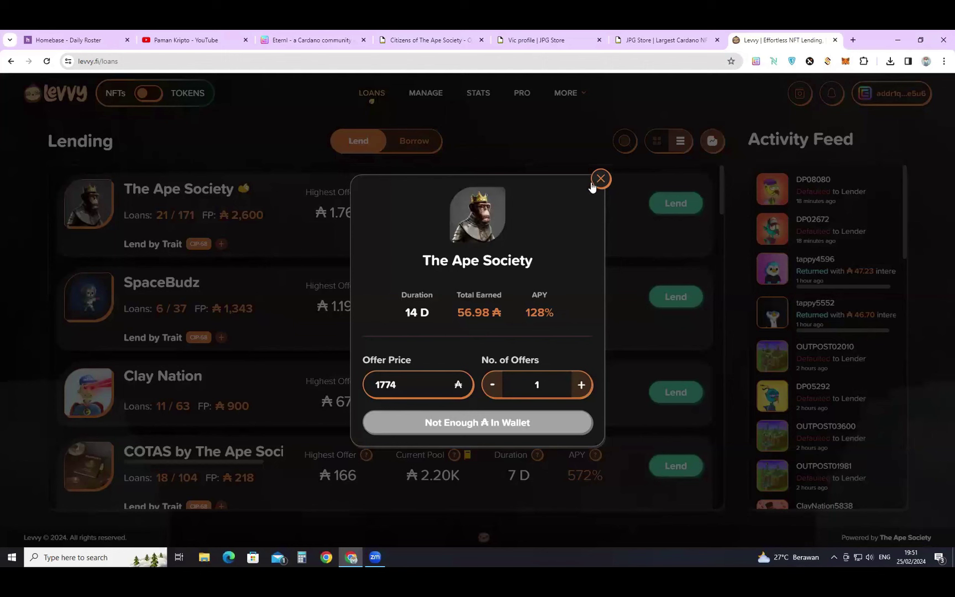
left_click(600, 179)
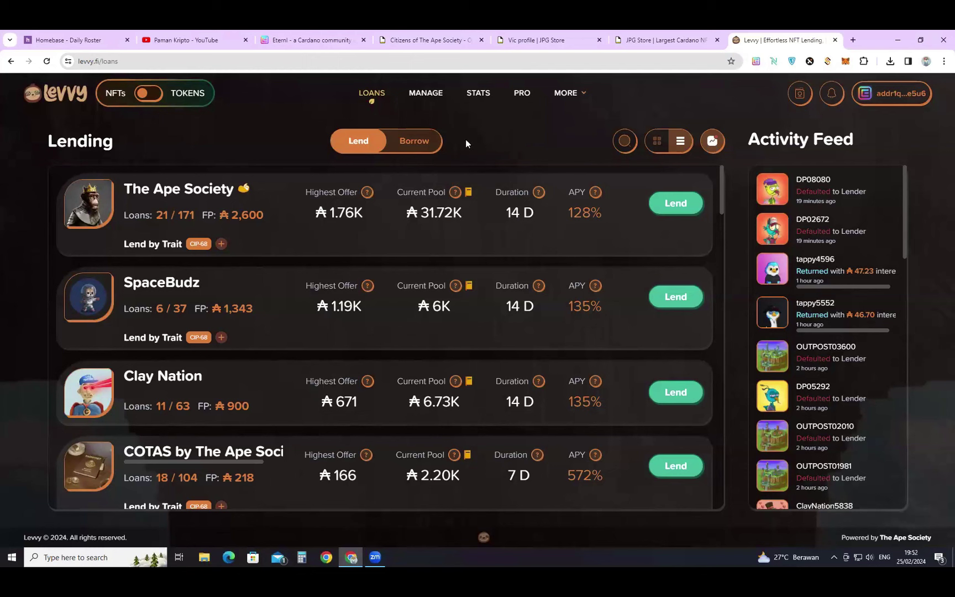
left_click(416, 142)
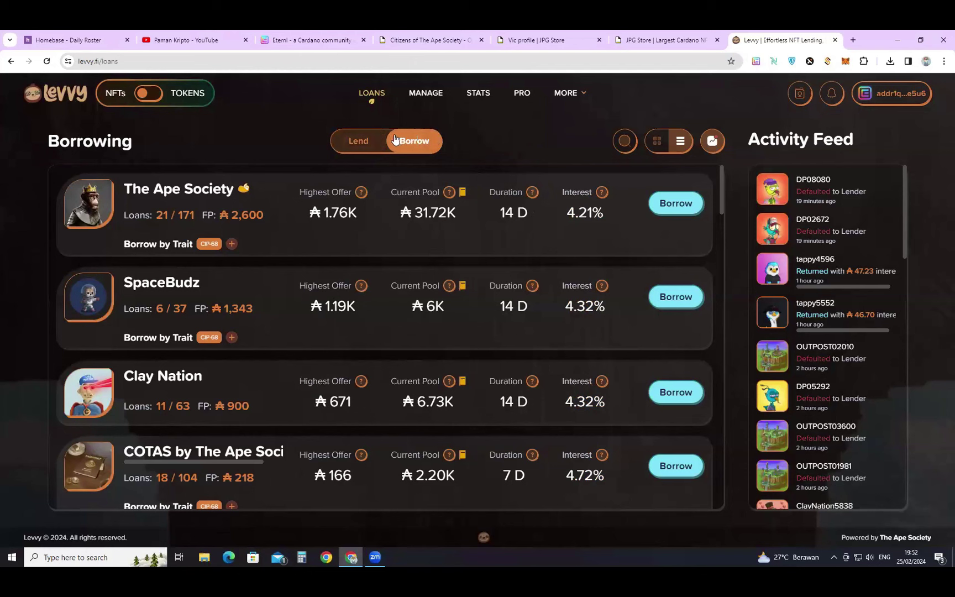
Check The Ape Society's borrow form, which shows no collateral NFTs, then return to Lend.
left_click(344, 137)
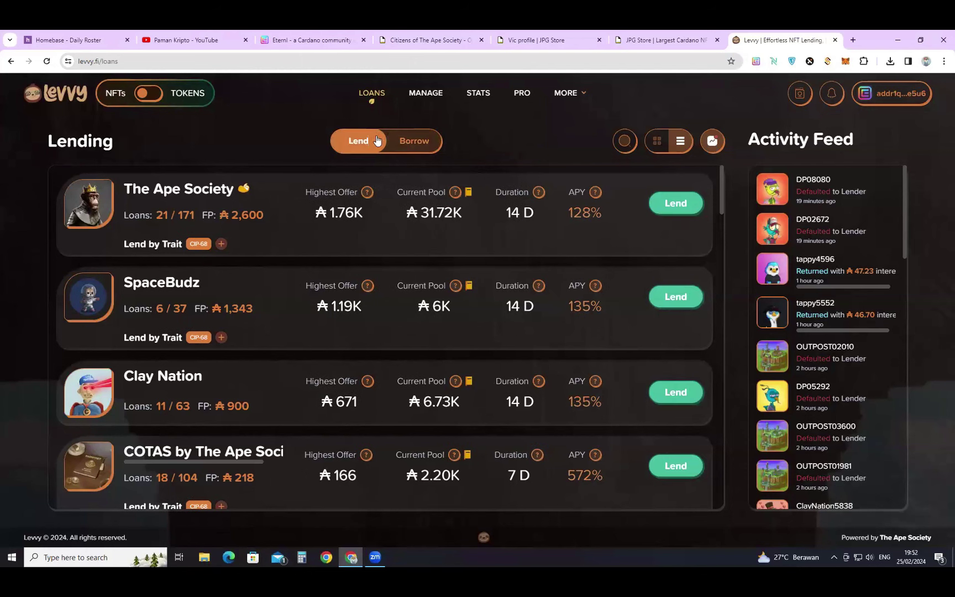
left_click(416, 134)
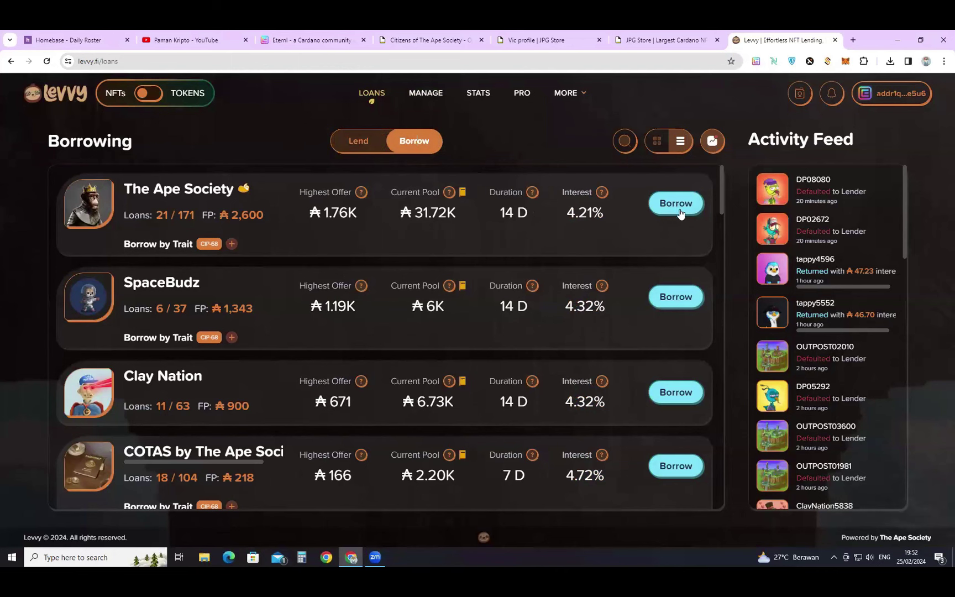
left_click(676, 210)
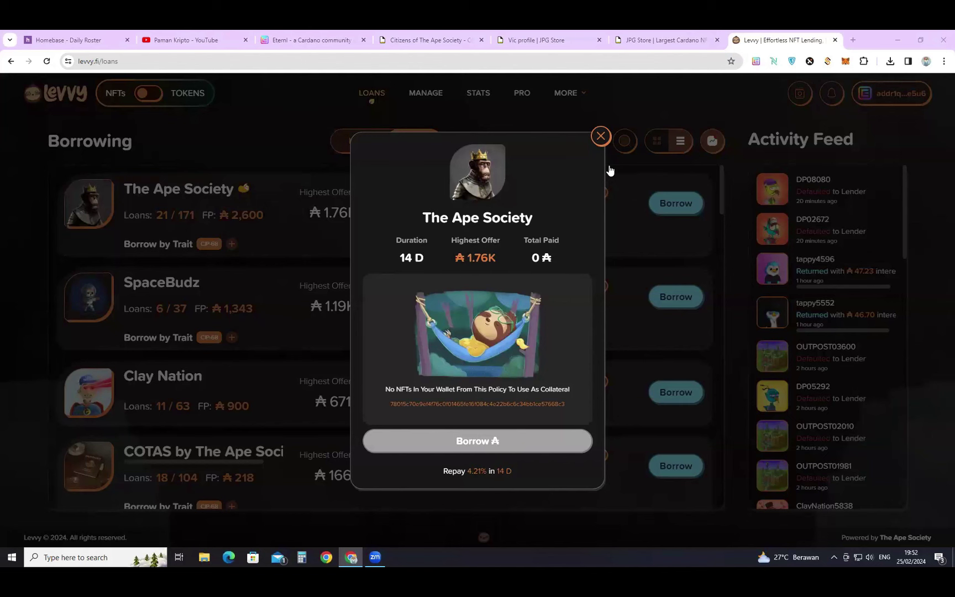
left_click(601, 137)
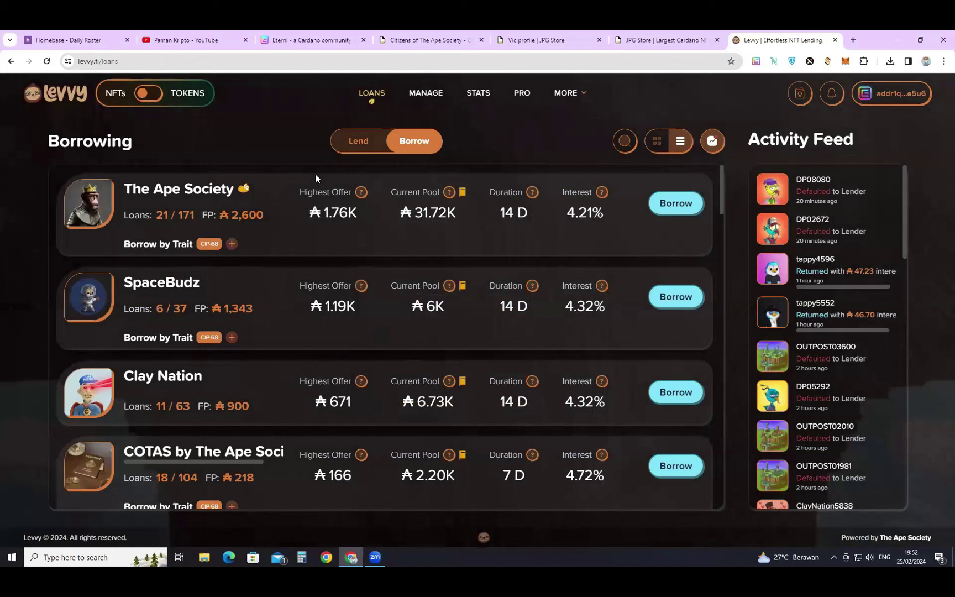
left_click(358, 141)
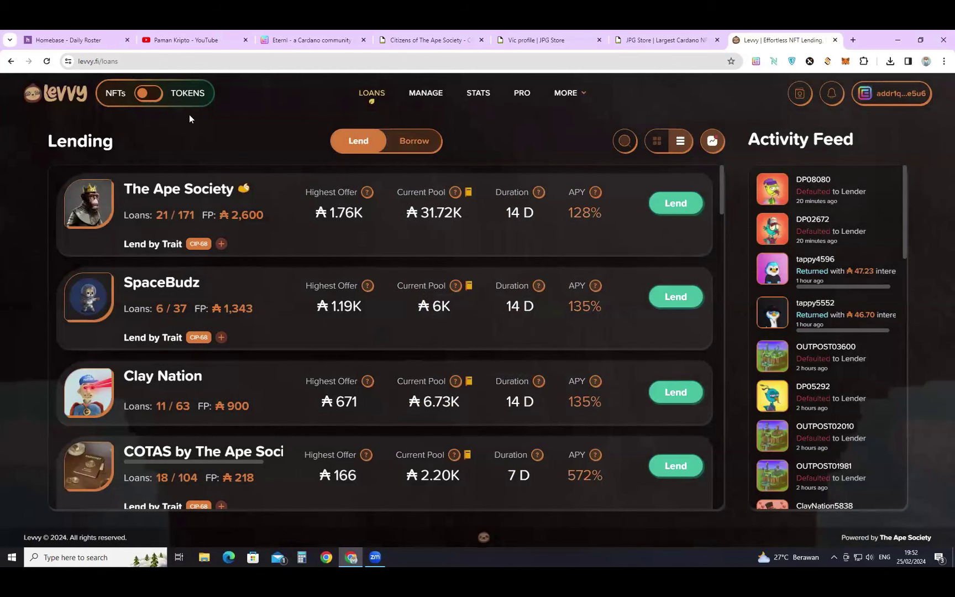
Filter token loans to the 7D duration, then flip back to NFTs and browse the list.
left_click(148, 93)
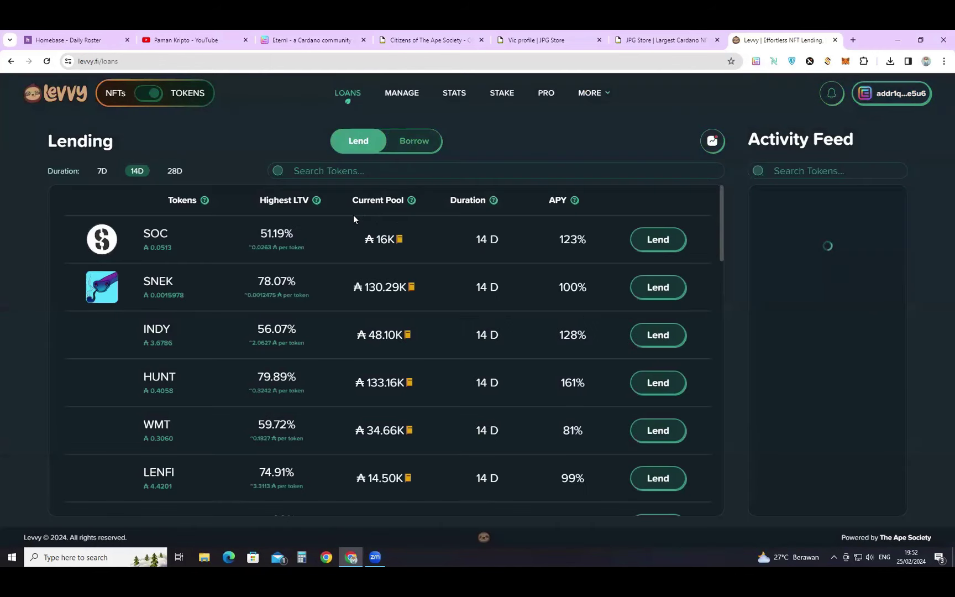
left_click(103, 172)
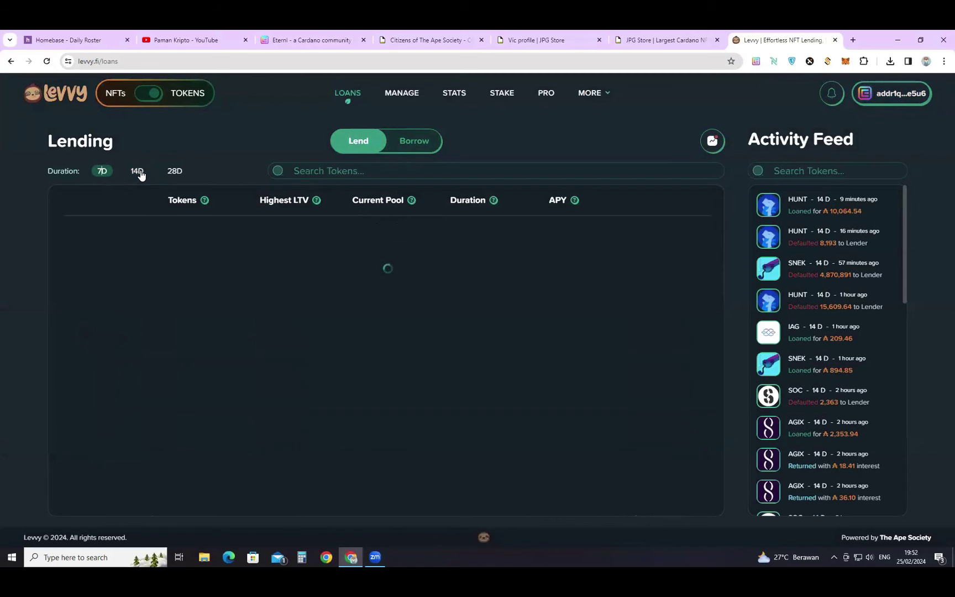
left_click(145, 94)
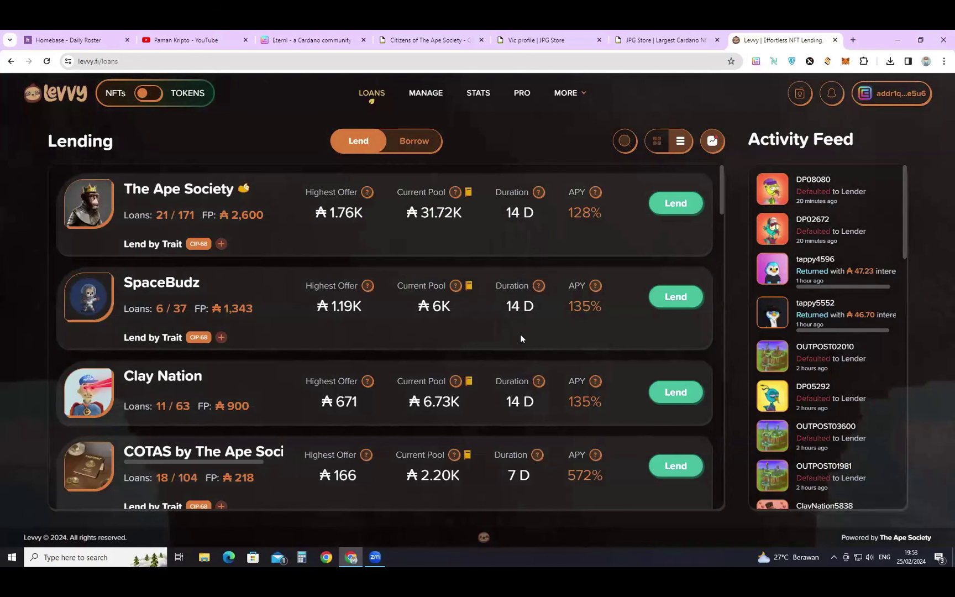
scroll(520, 334, "down", 3)
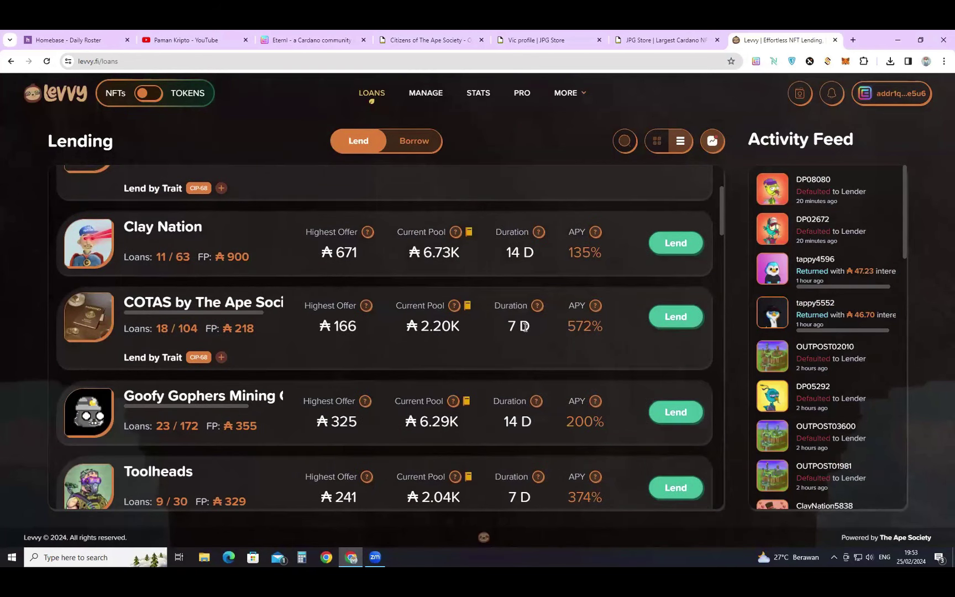
scroll(507, 334, "up", 2)
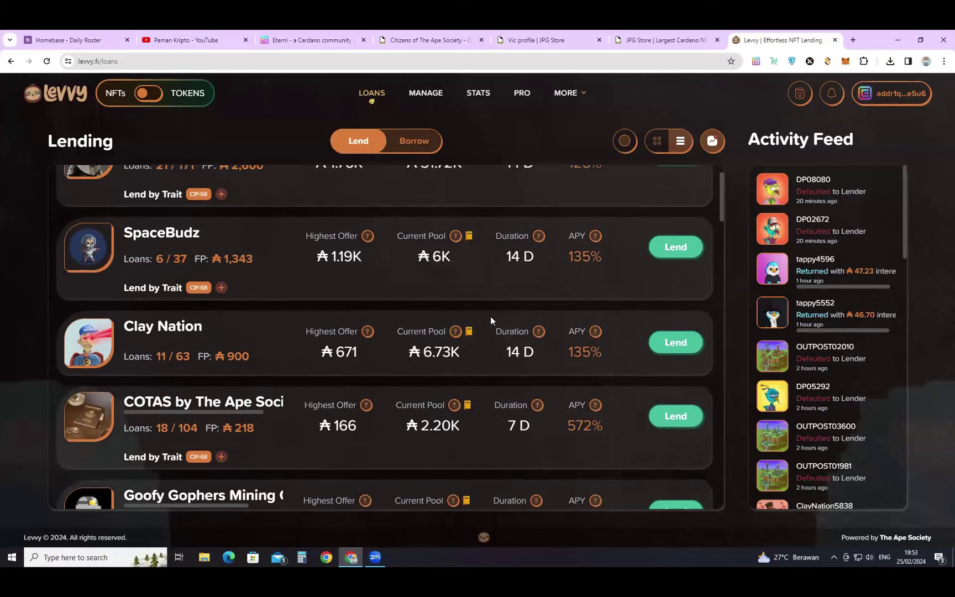
scroll(486, 333, "up", 1)
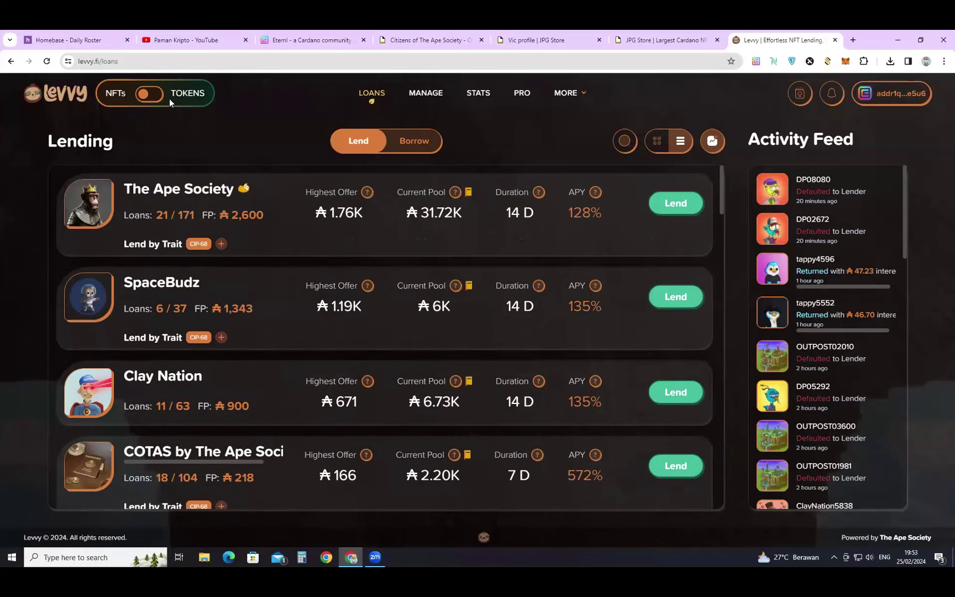
Switch to TOKENS again and highlight SNEK's per-token lending amount.
left_click(170, 99)
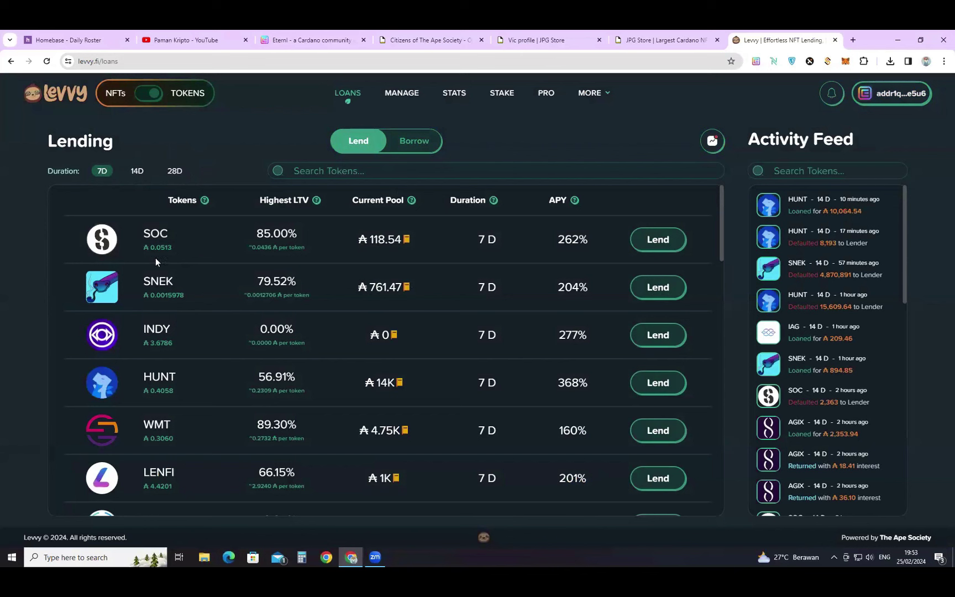
scroll(196, 298, "down", 1)
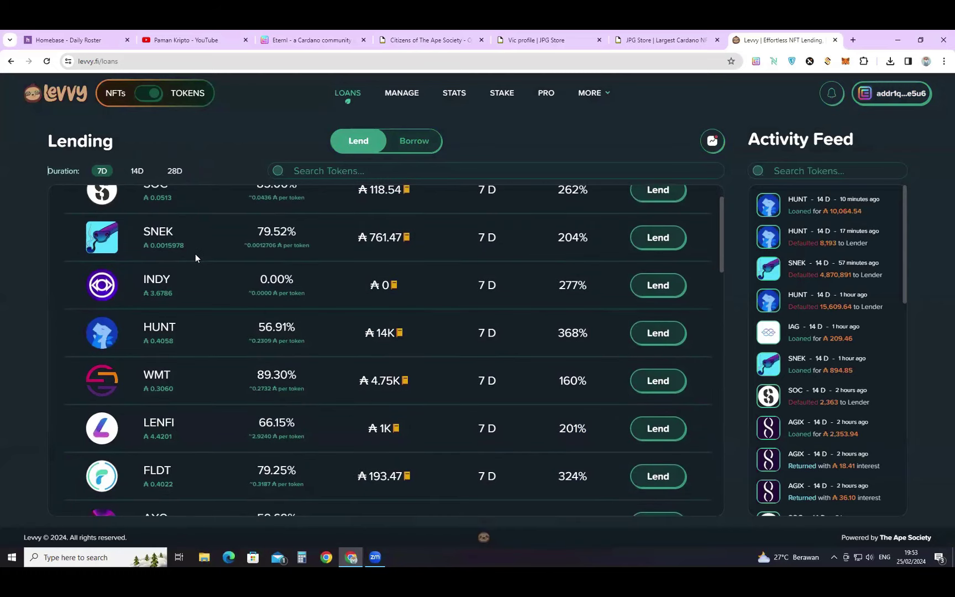
scroll(195, 254, "up", 1)
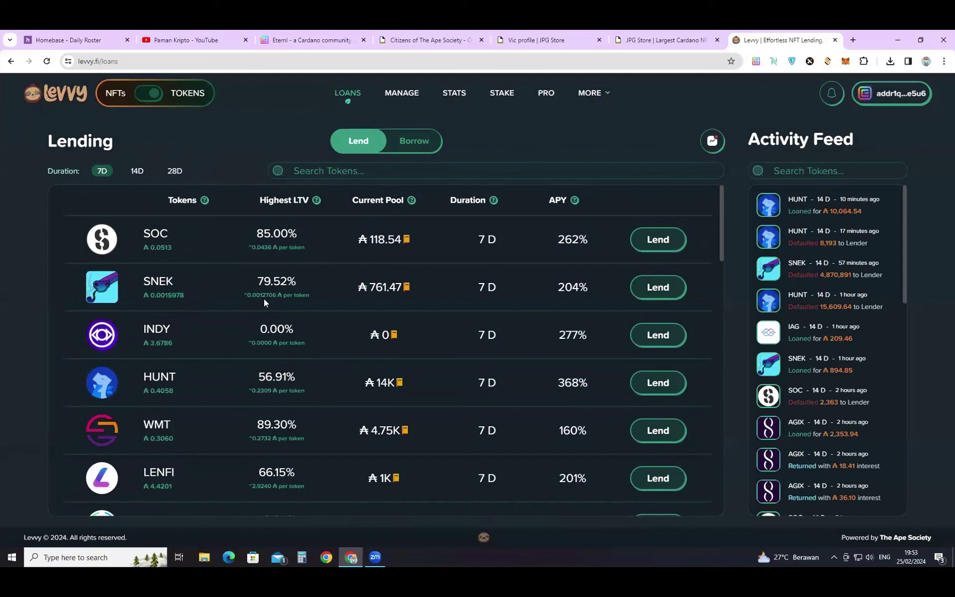
left_click_drag(244, 295, 262, 296)
left_click(657, 288)
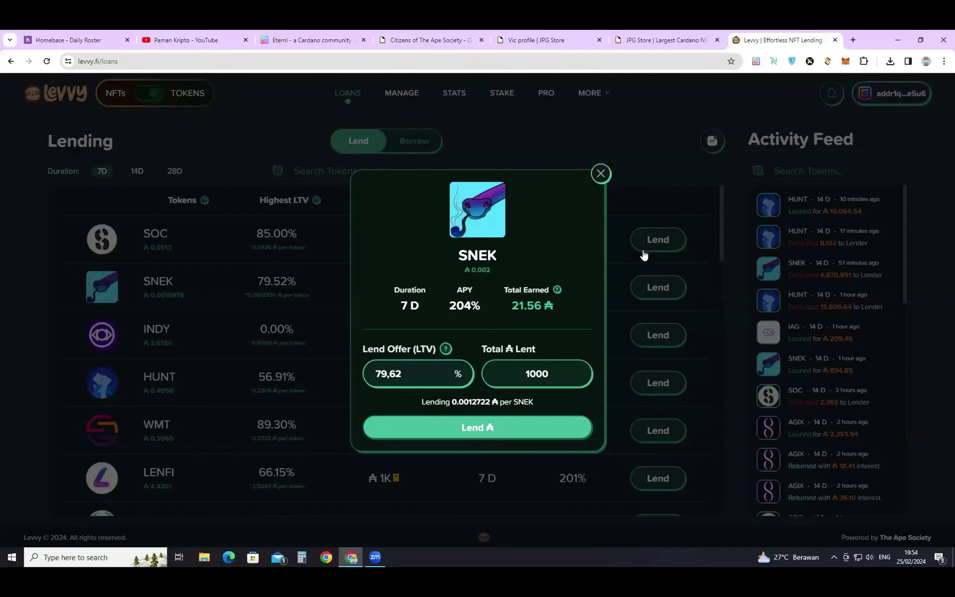
left_click(602, 175)
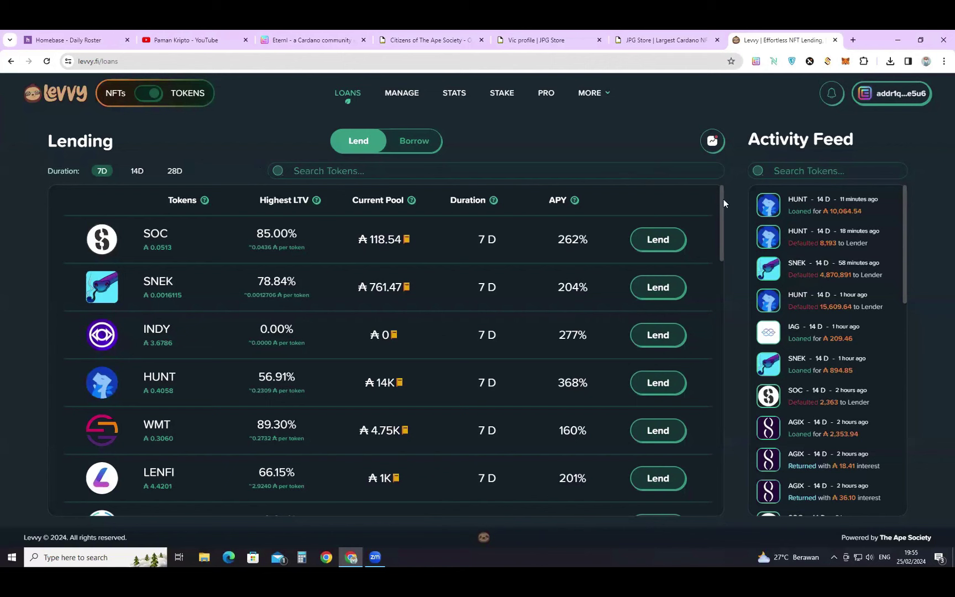
left_click(142, 95)
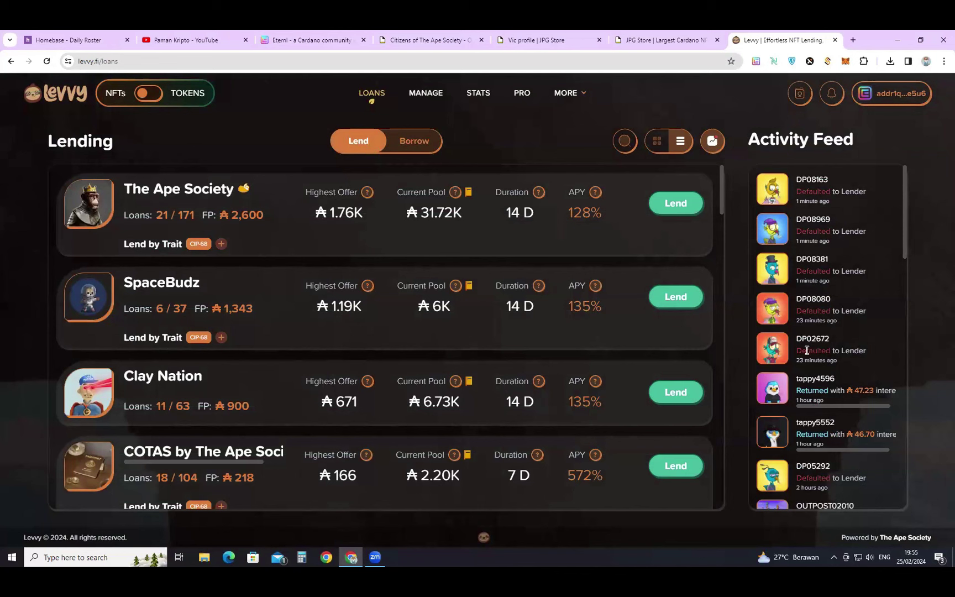
scroll(843, 348, "down", 1)
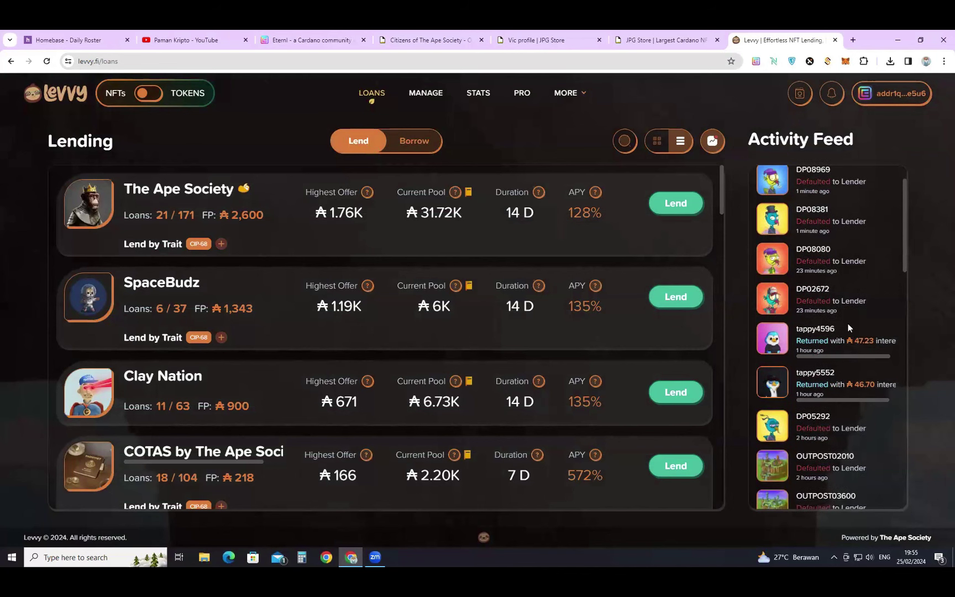
scroll(848, 327, "up", 1)
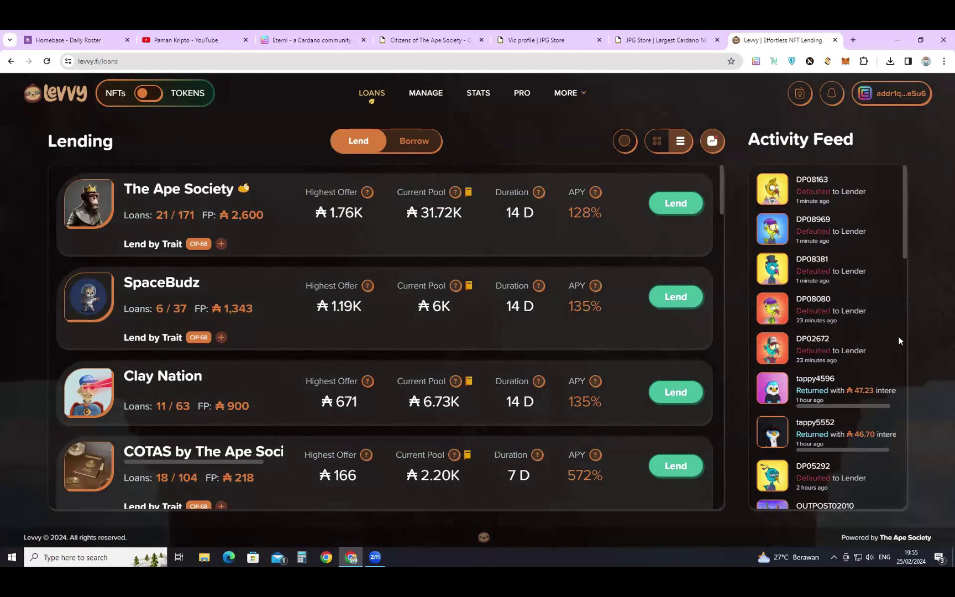
scroll(880, 343, "down", 1)
scroll(827, 333, "down", 1)
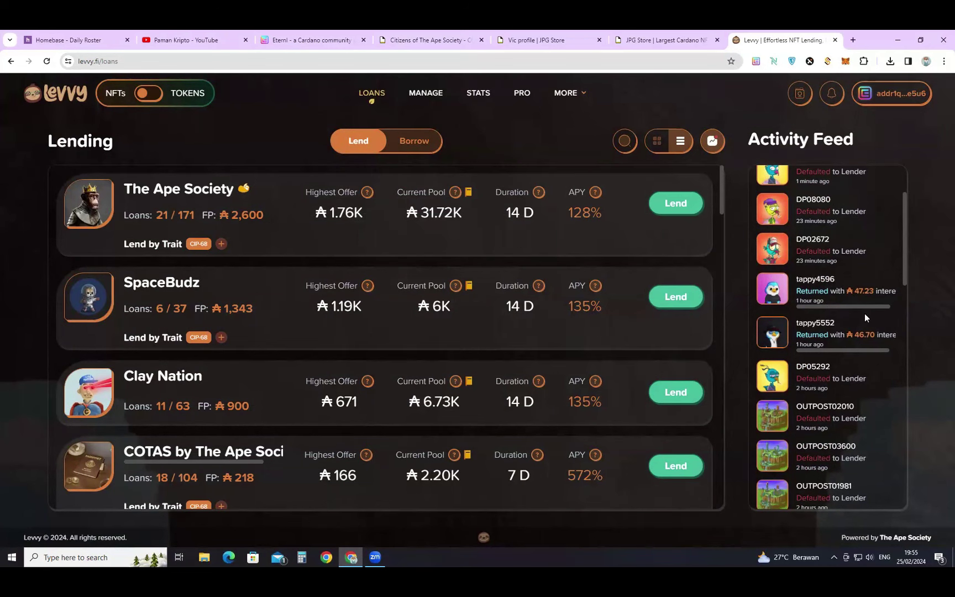
scroll(864, 313, "down", 1)
scroll(863, 308, "down", 5)
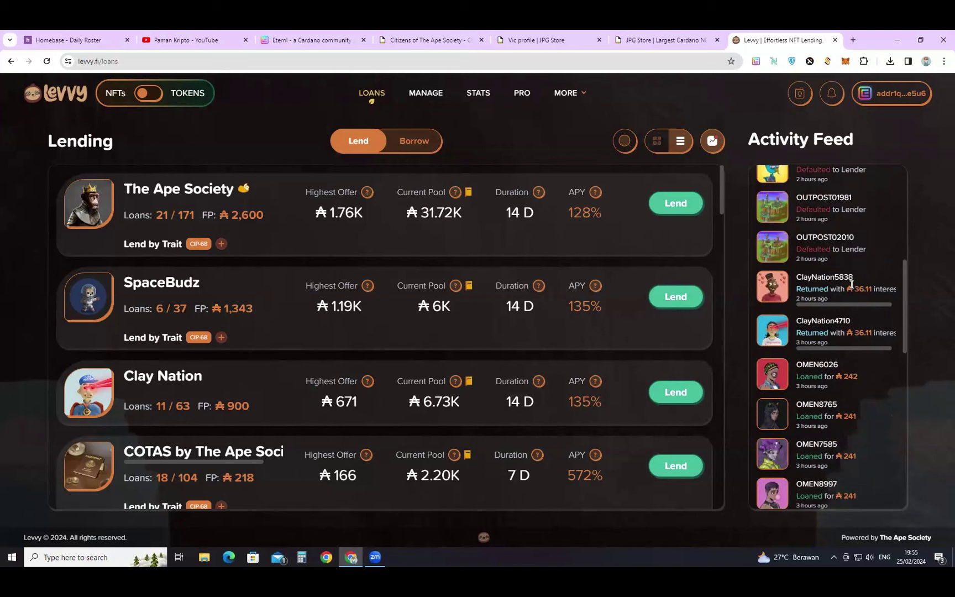
scroll(860, 324, "down", 6)
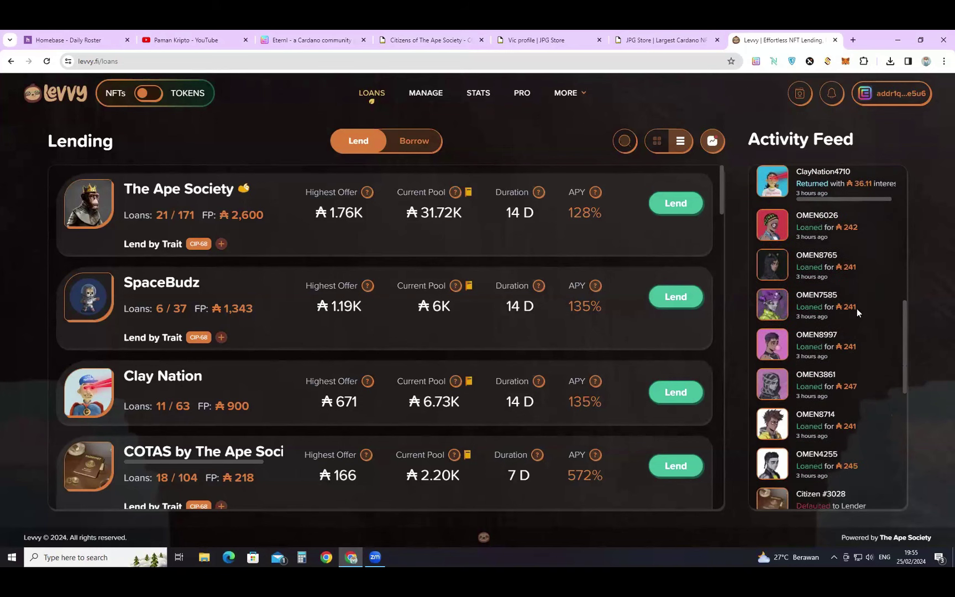
scroll(851, 351, "down", 2)
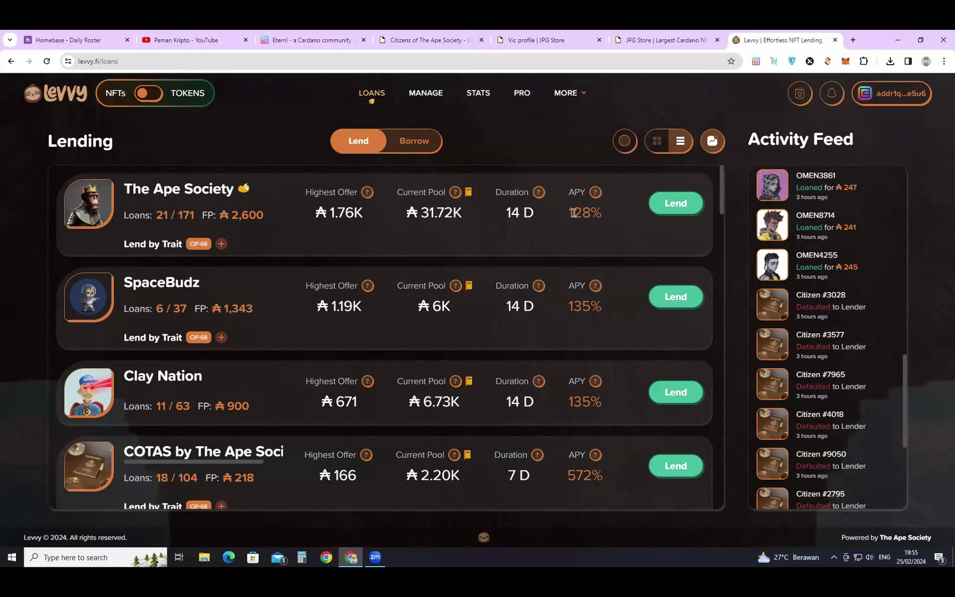
scroll(594, 228, "down", 5)
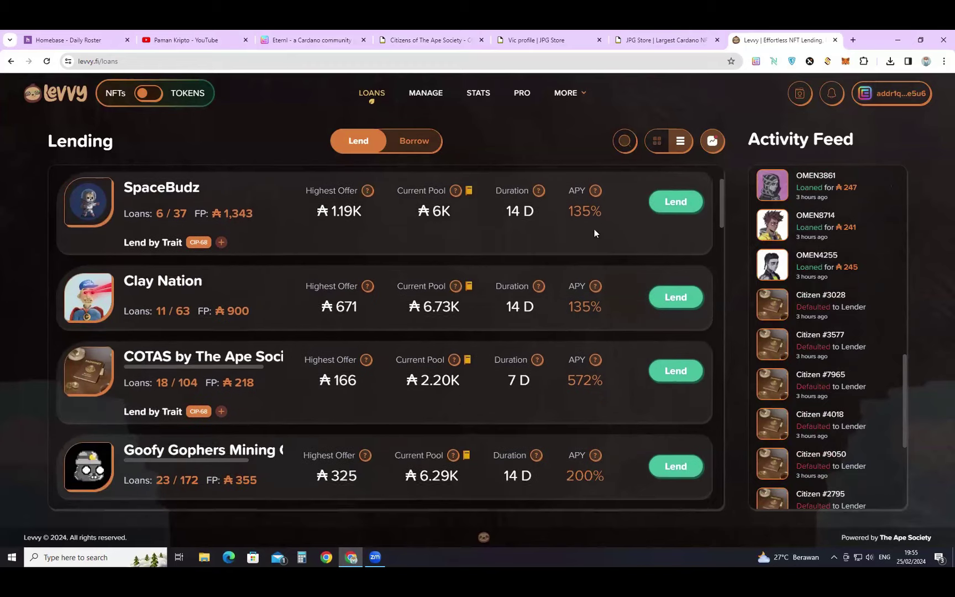
scroll(603, 247, "up", 2)
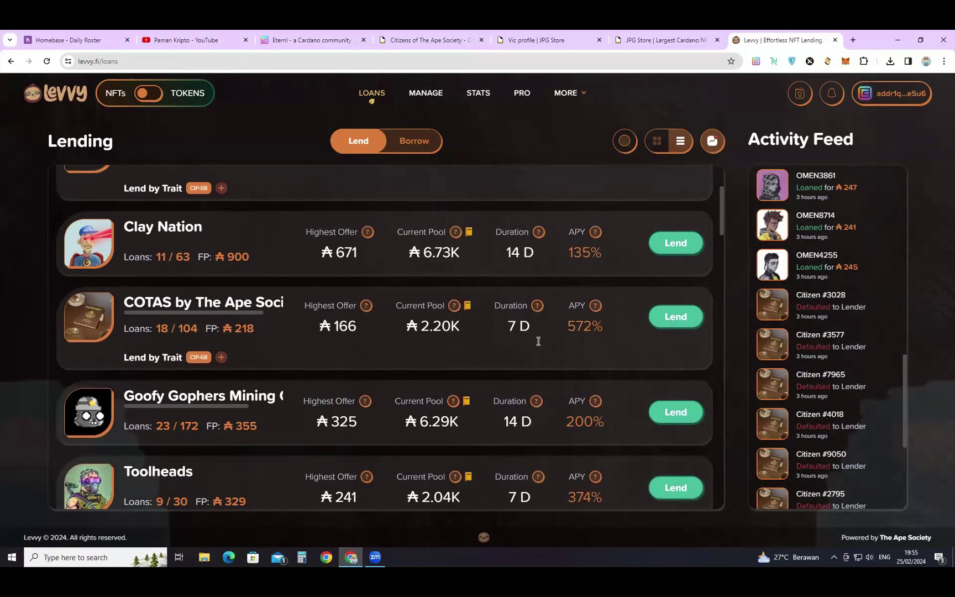
scroll(538, 341, "up", 3)
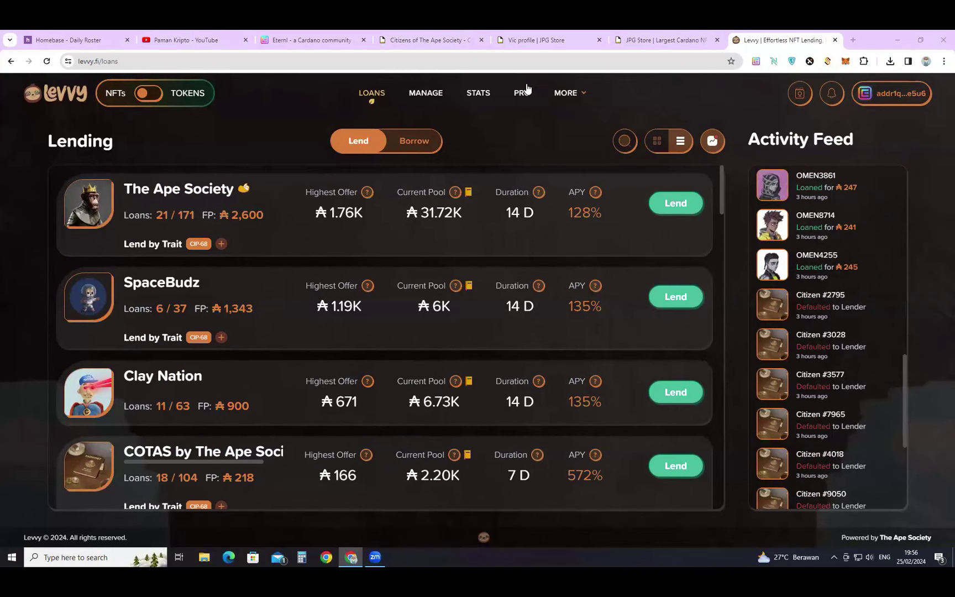
Open MANAGE and step through Active and Pending Loans, ending on Completed Loans.
left_click(430, 95)
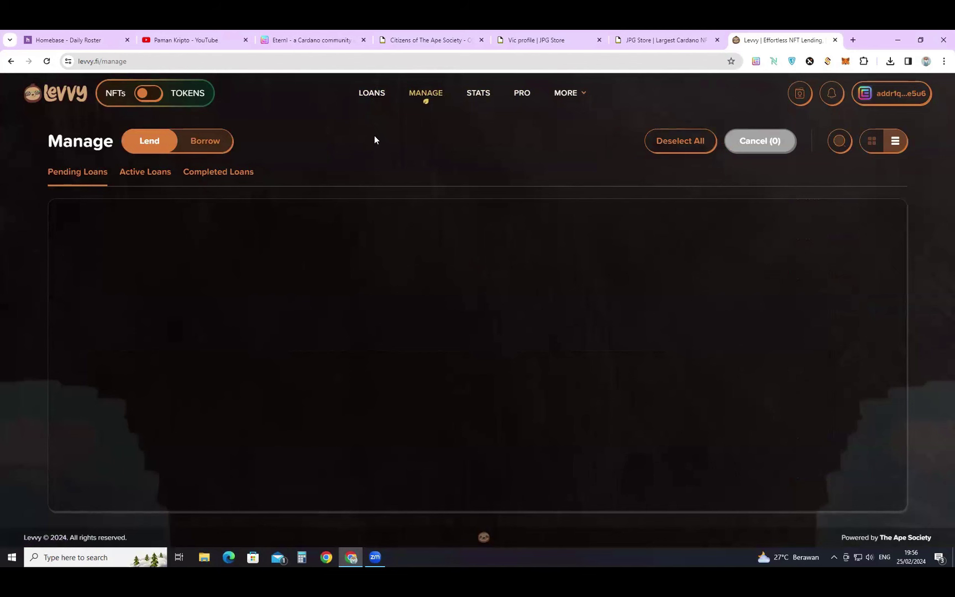
left_click(158, 175)
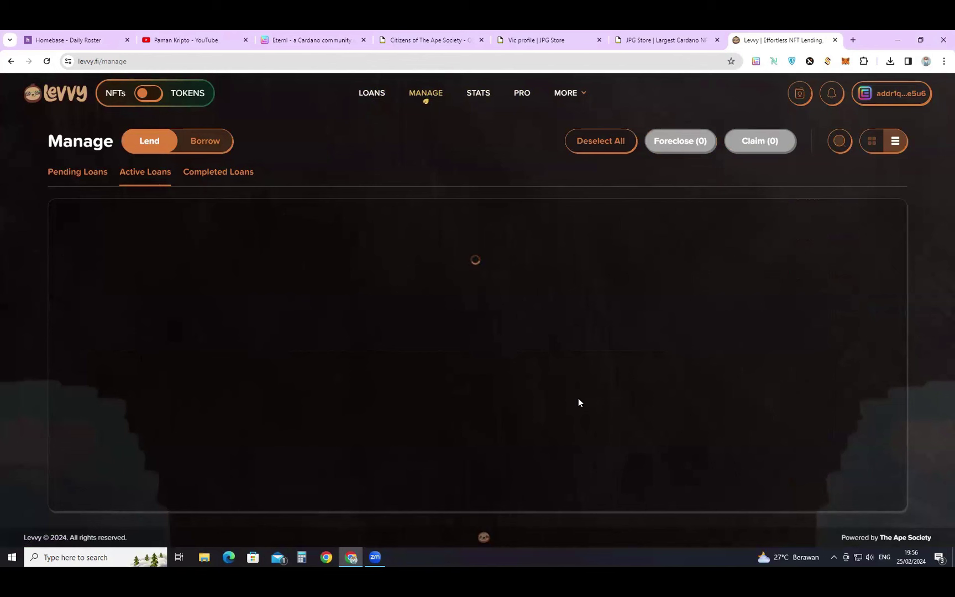
left_click(87, 171)
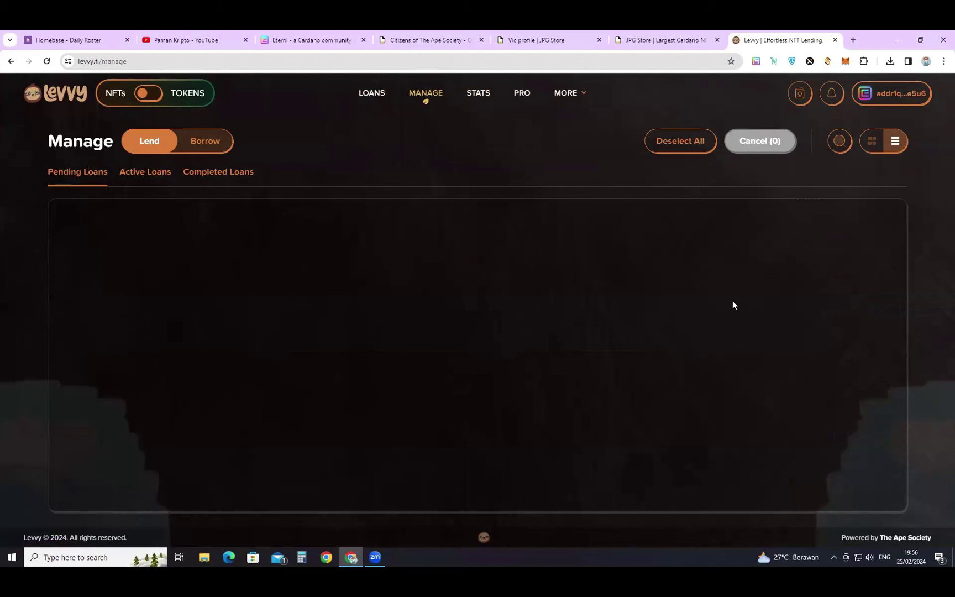
left_click(155, 173)
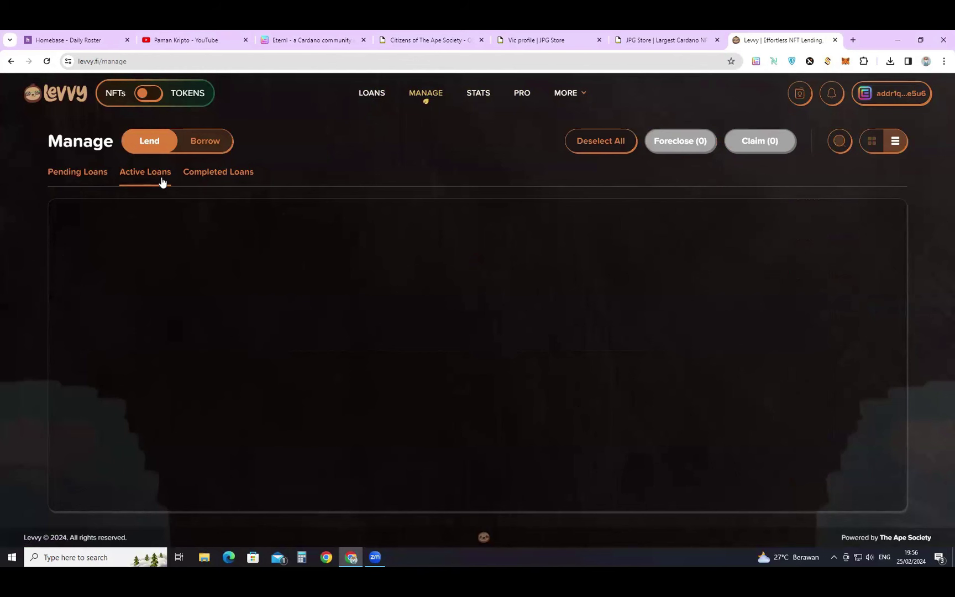
left_click(236, 174)
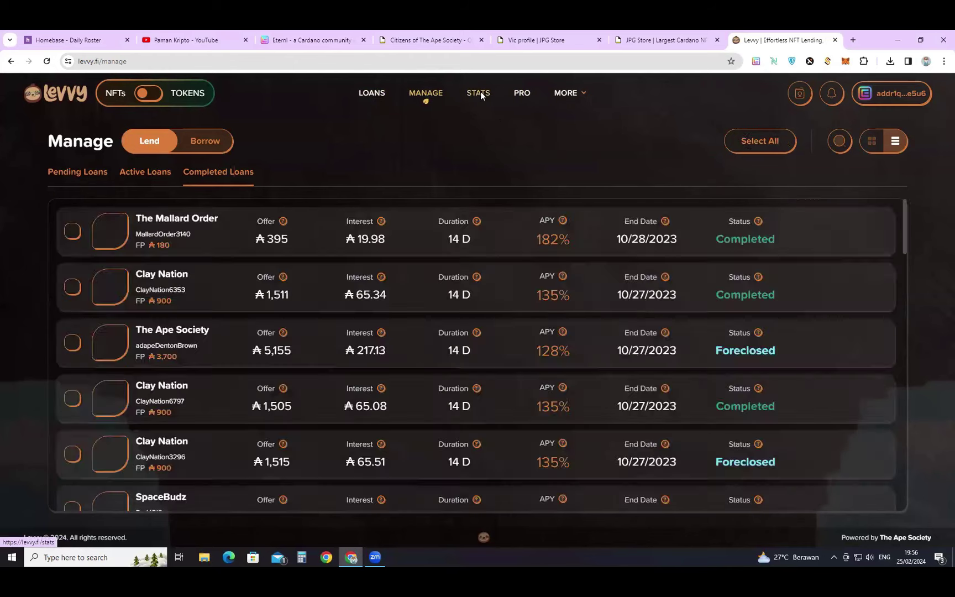
Scroll the completed loans list, then open Stats showing 186,687 ADA loaned over 72 loans.
left_click(478, 92)
left_click(425, 95)
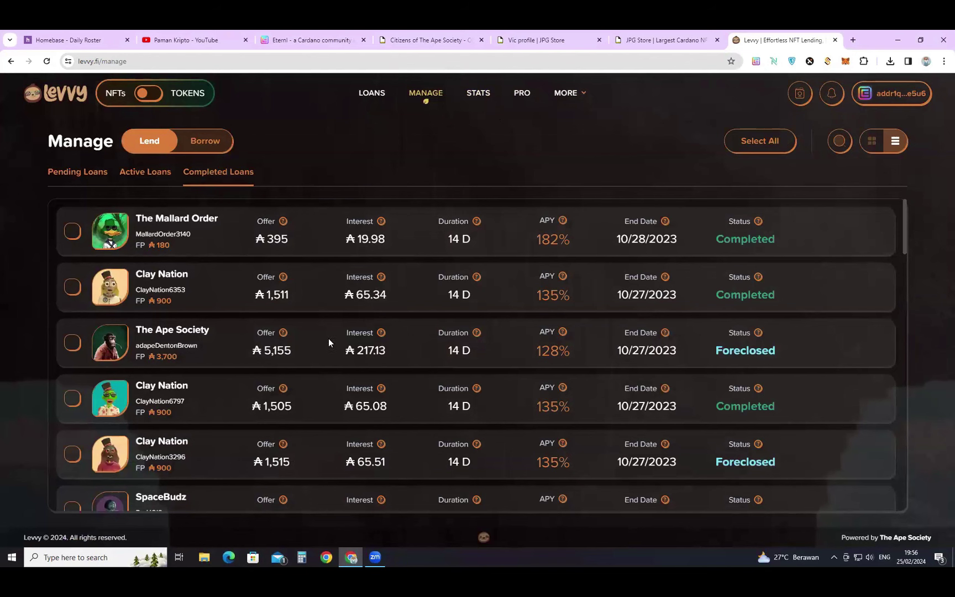
scroll(332, 340, "down", 2)
scroll(359, 347, "up", 2)
scroll(602, 330, "down", 1)
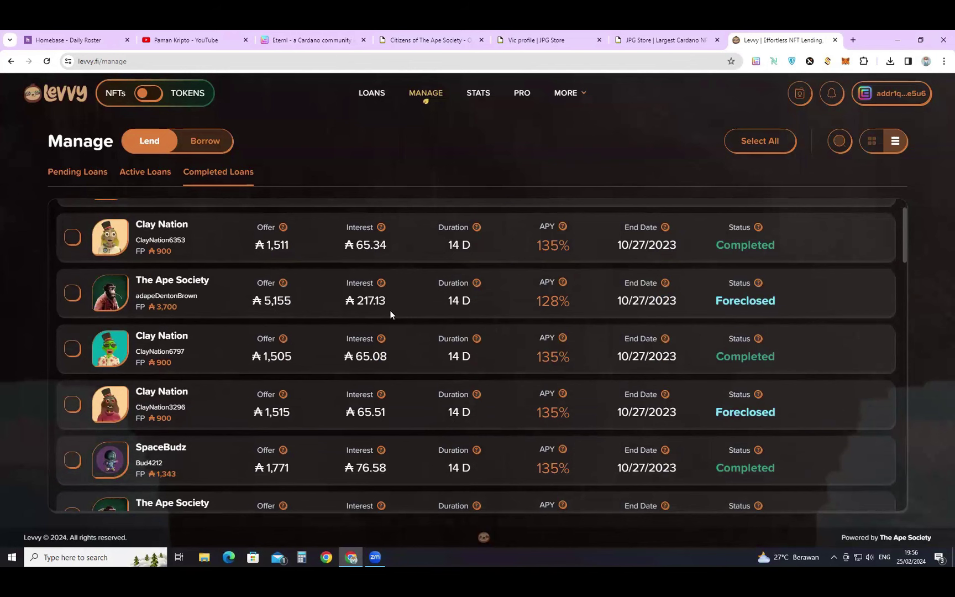
scroll(588, 328, "down", 3)
scroll(592, 328, "up", 4)
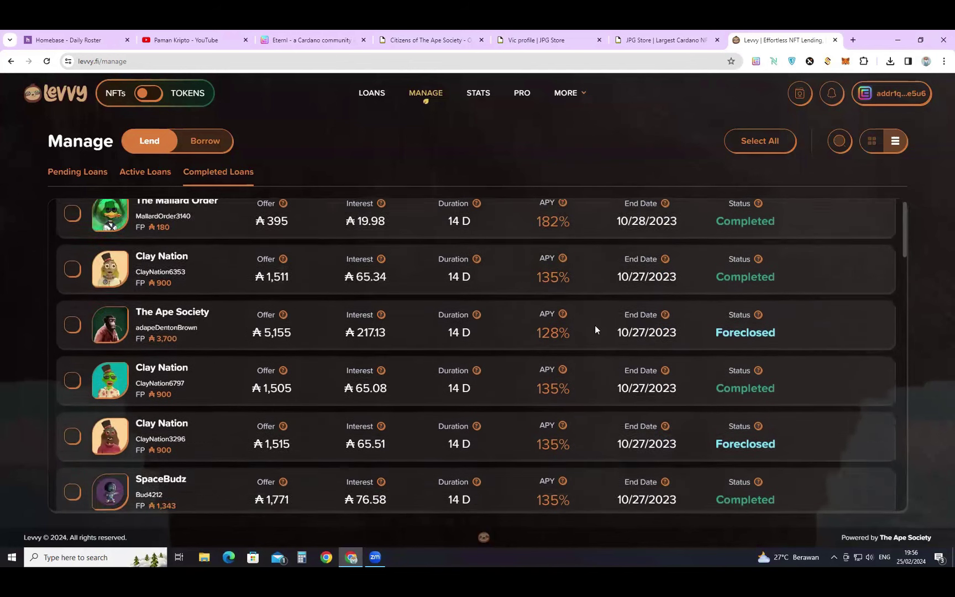
left_click(478, 94)
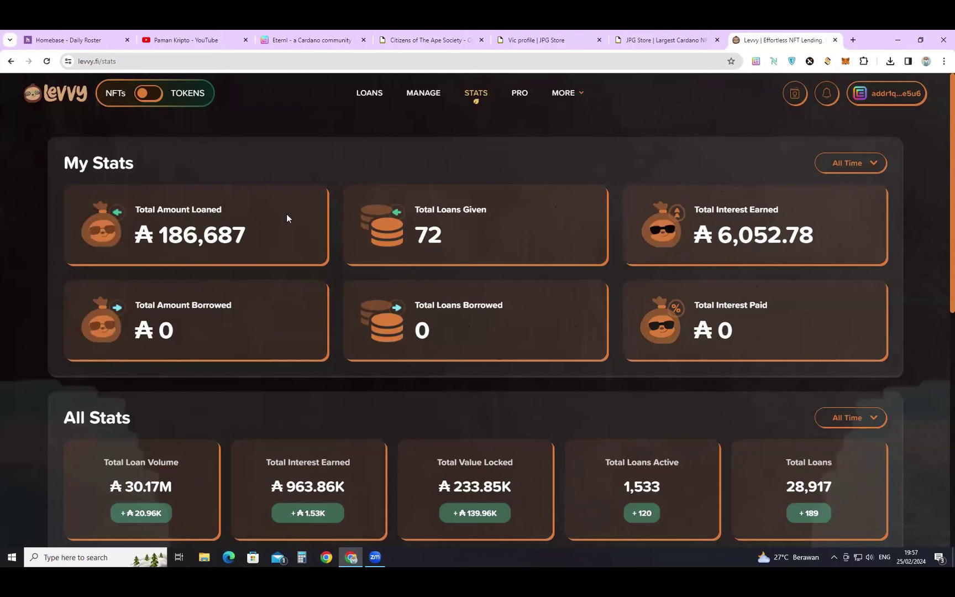
Show the passport progress levels, then switch to the Citizens of The Ape Society JPG Store tab.
left_click(795, 93)
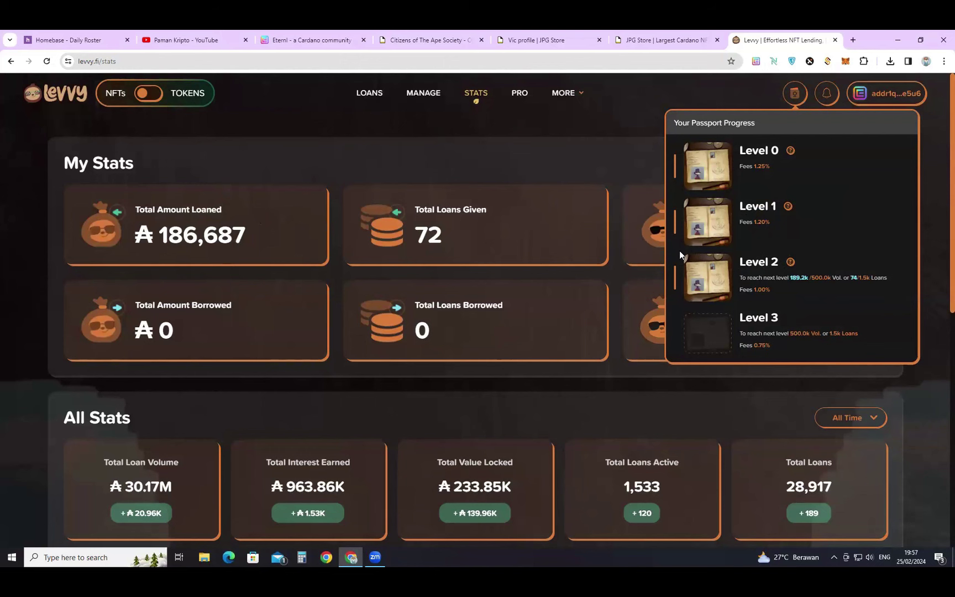
left_click(433, 37)
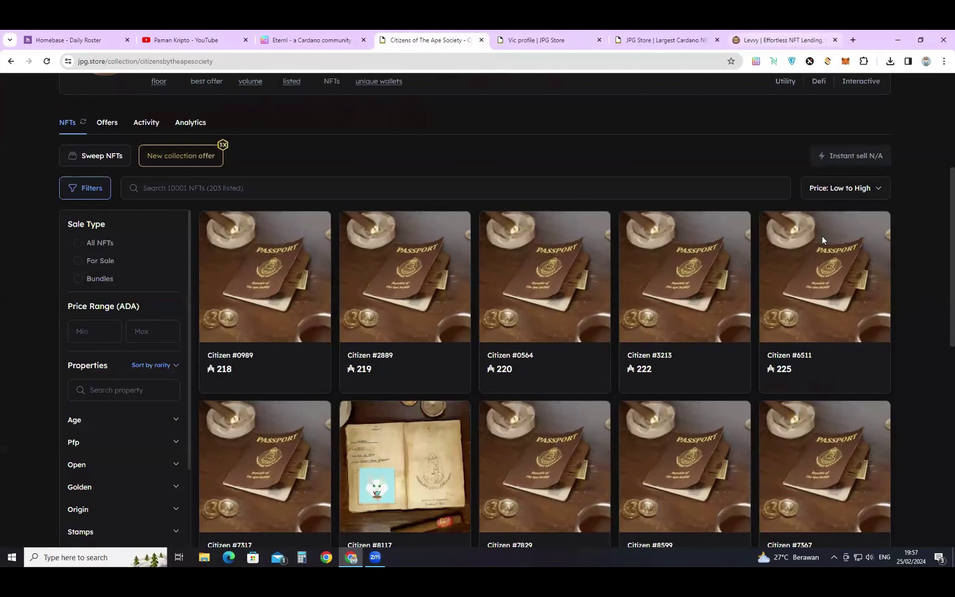
Return to the Levvy Stats page showing Level 2 passport progress (189.2k of 500.0k volume).
left_click(782, 40)
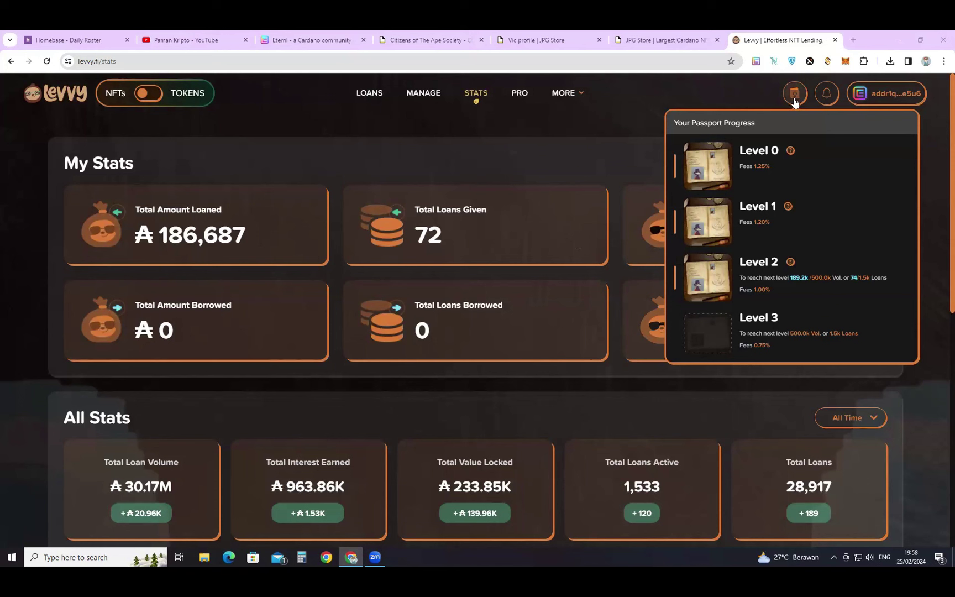
Open the Levvy Pro page and review its 7,500 SOCIETY staking requirement and benefits.
left_click(520, 93)
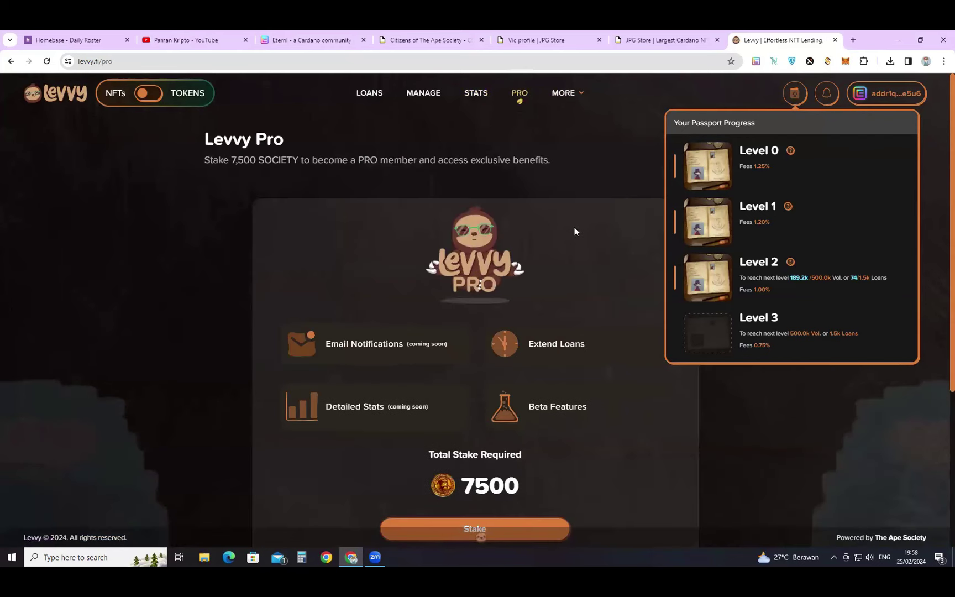
scroll(580, 233, "down", 1)
scroll(579, 235, "down", 1)
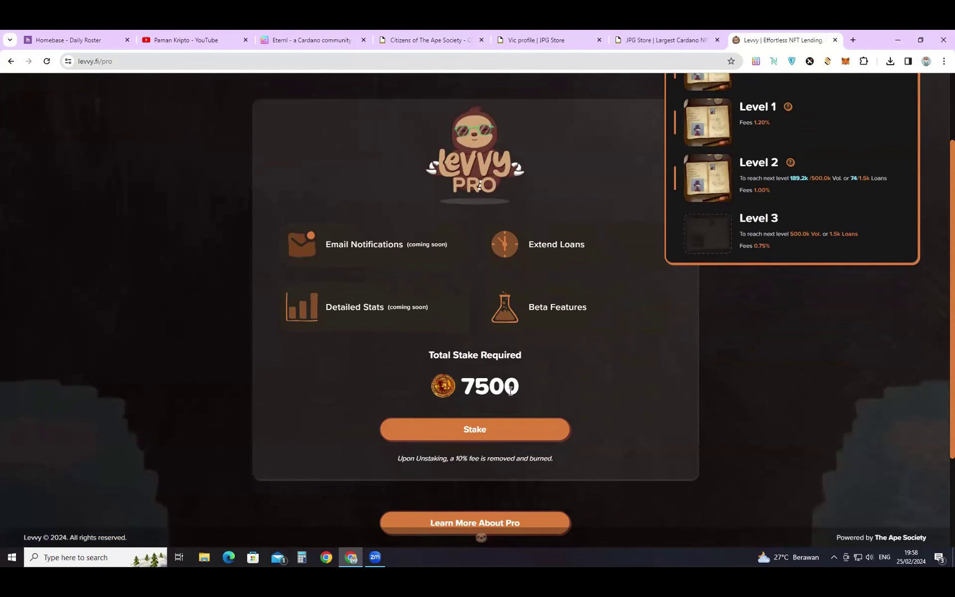
scroll(586, 408, "down", 1)
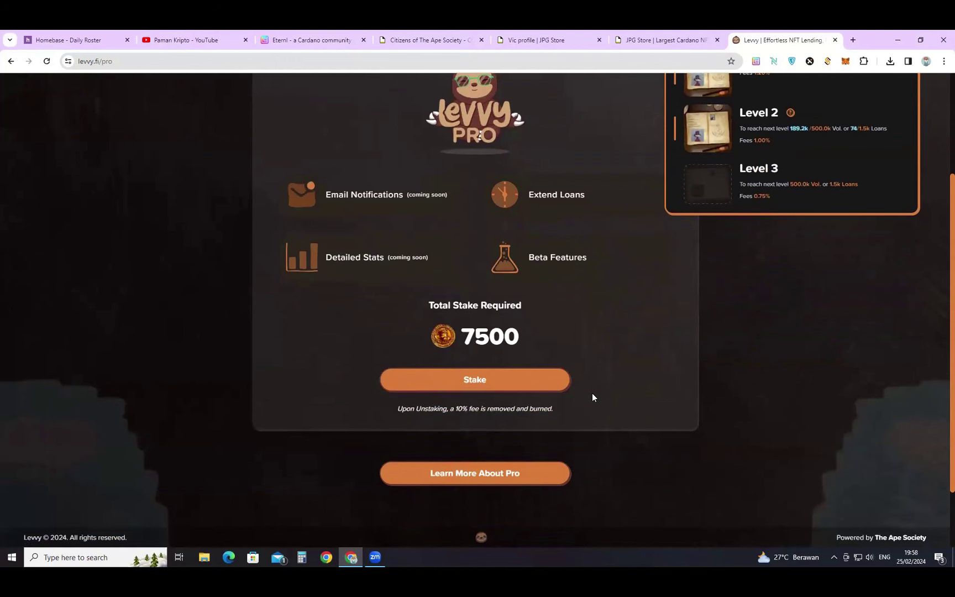
scroll(593, 393, "up", 1)
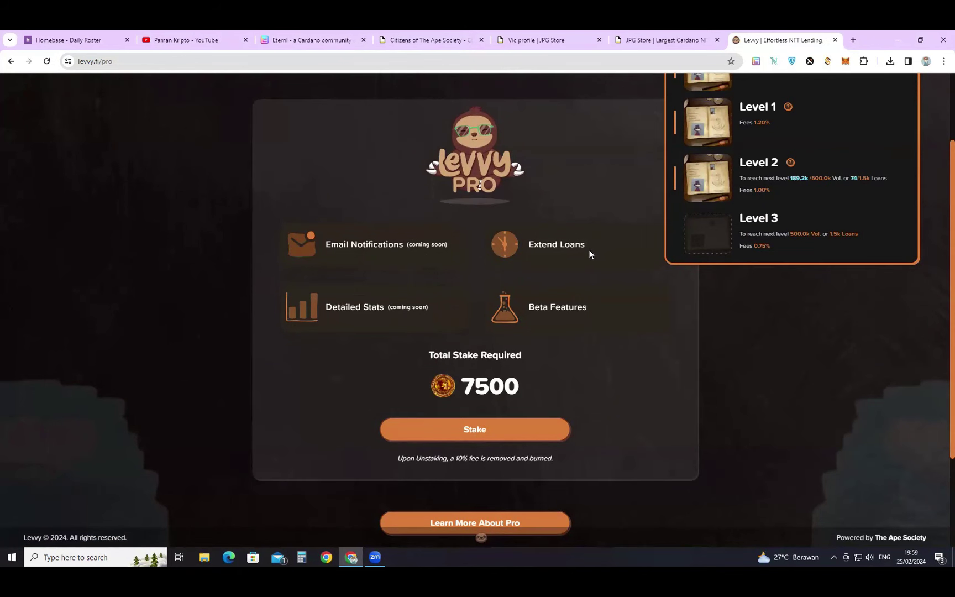
scroll(607, 343, "down", 1)
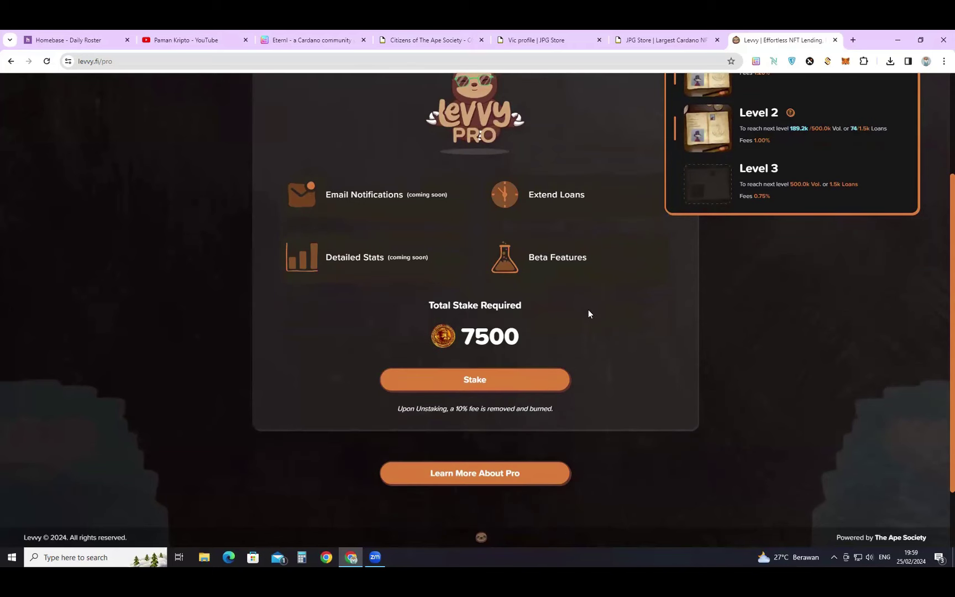
Scroll back to the top of the Pro page and return to the loans list.
scroll(601, 311, "up", 2)
scroll(596, 310, "up", 2)
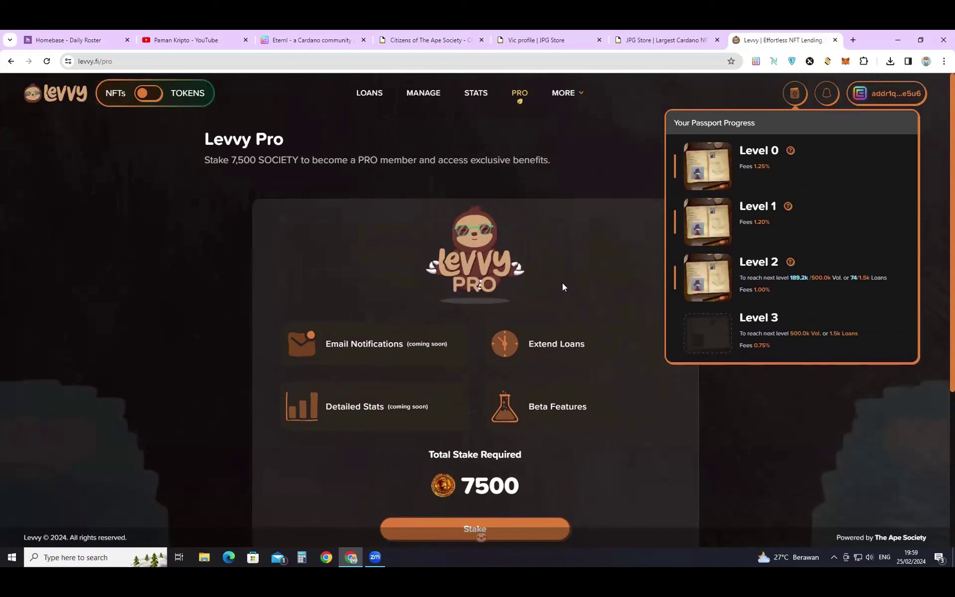
left_click(373, 94)
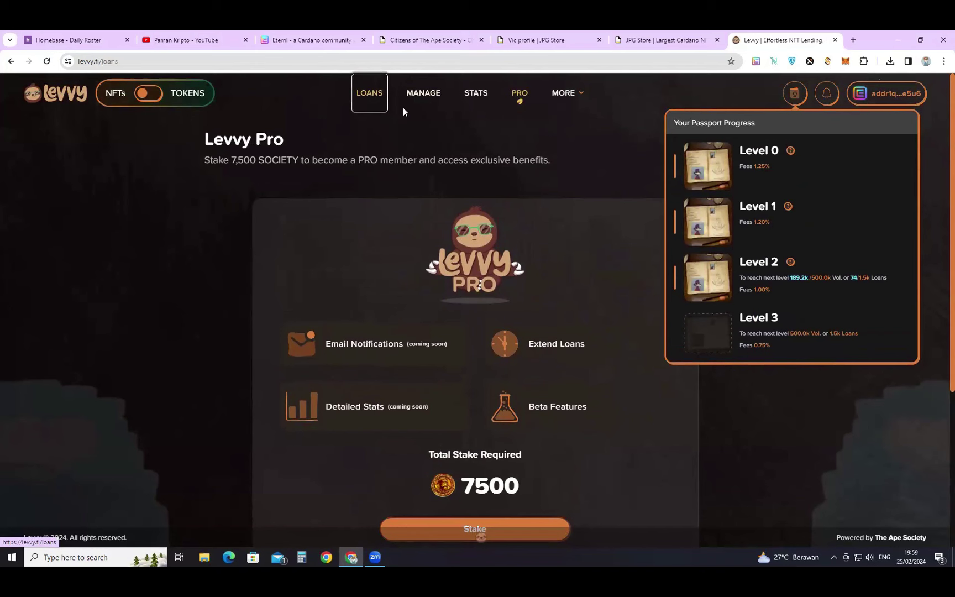
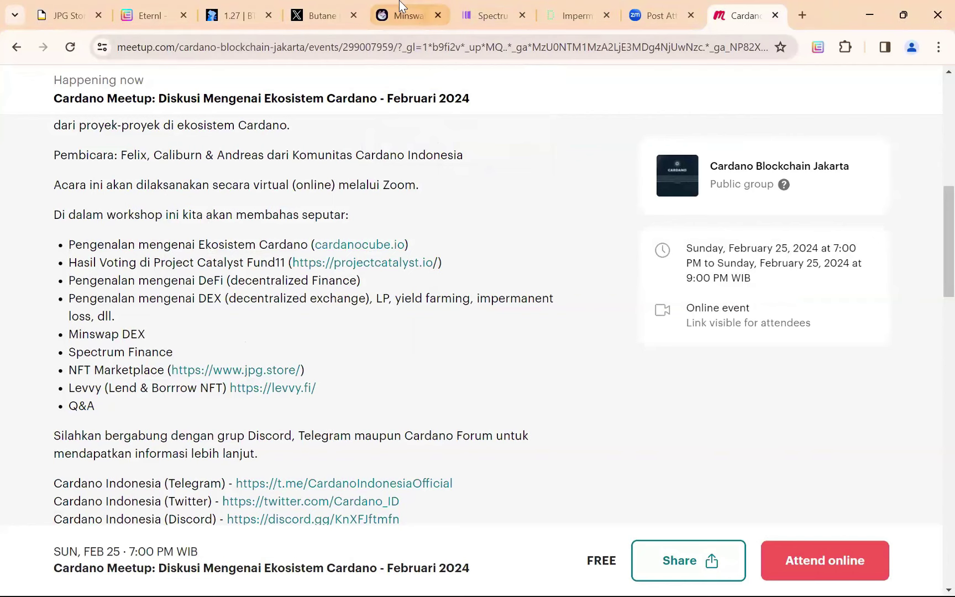
Switch to the Minswap swap page, then open a new browser tab.
left_click(400, 7)
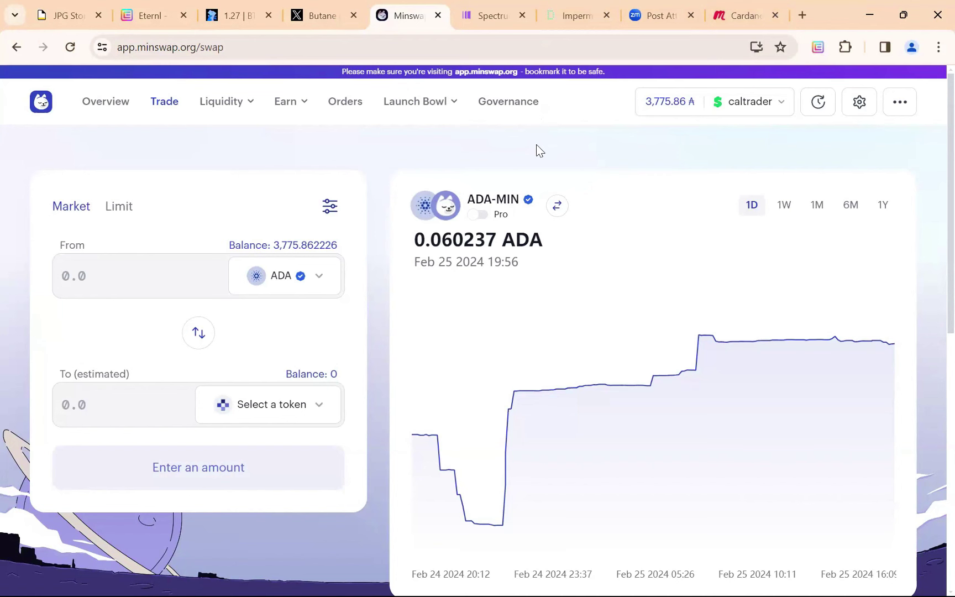
left_click(803, 15)
Search Google for taptools and open the TapTools website from the results.
type("tapo")
key("BackSpace")
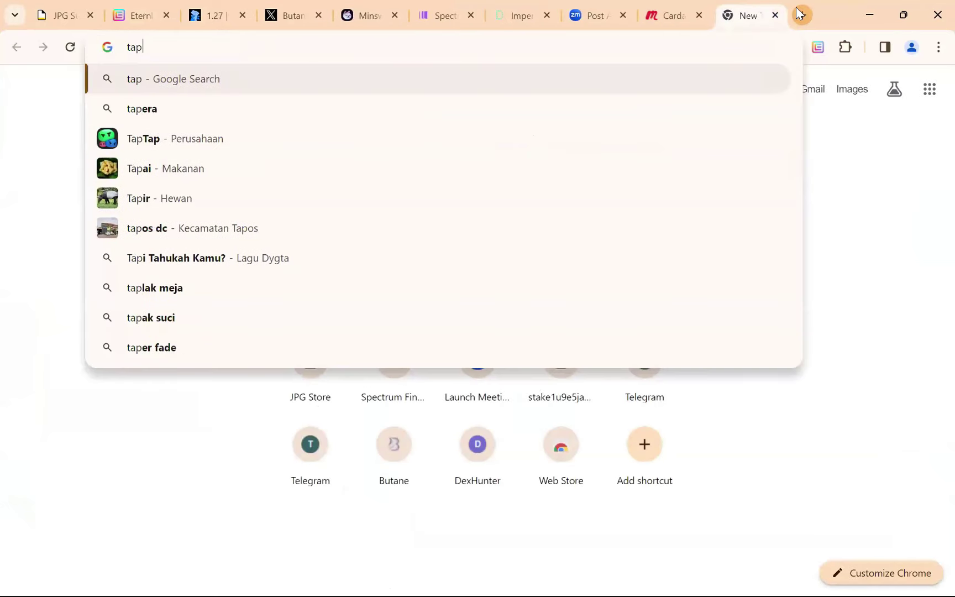
type("tools")
key("Return")
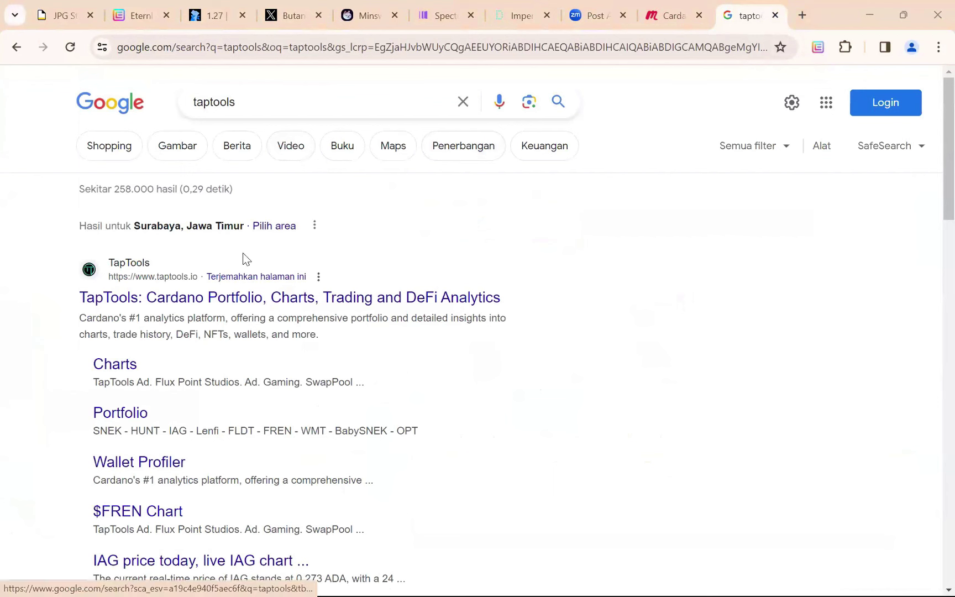
left_click(254, 299)
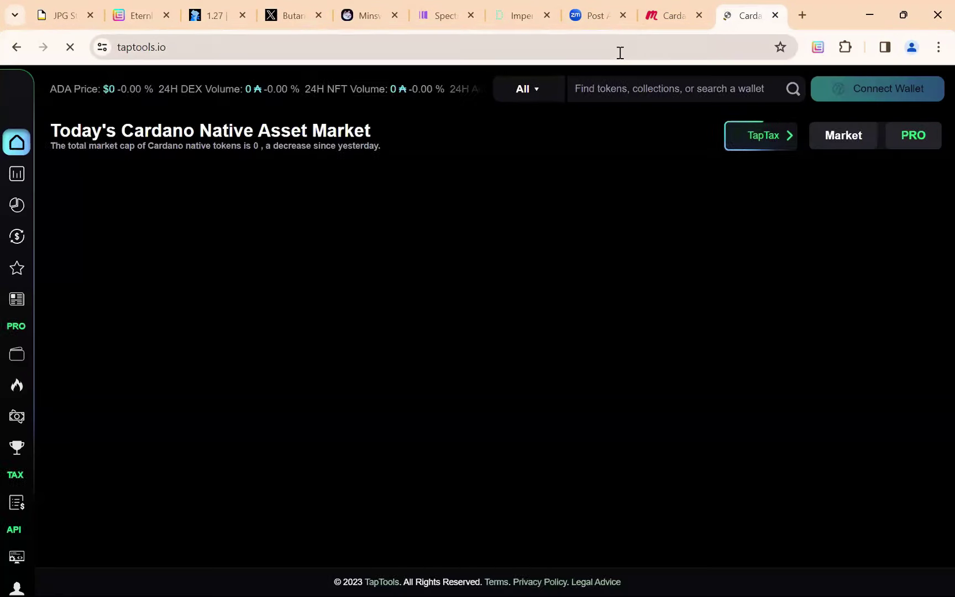
Look around the TapTools site, then return to the Minswap swap page.
left_click(619, 53)
left_click(493, 381)
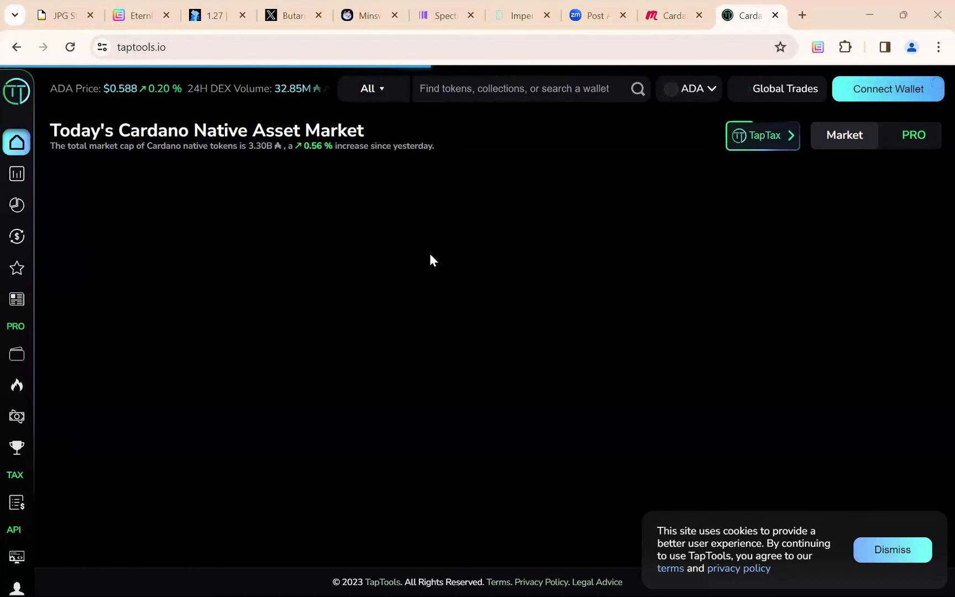
left_click(377, 8)
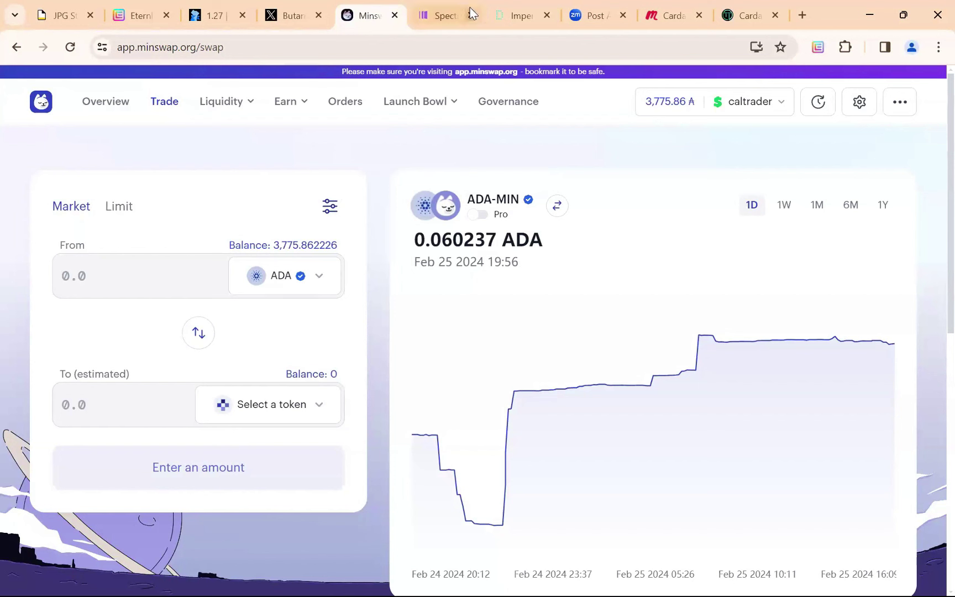
Show Spectrum's swap form, then search sundaeswap and open the Sundae Labs home page.
left_click(444, 13)
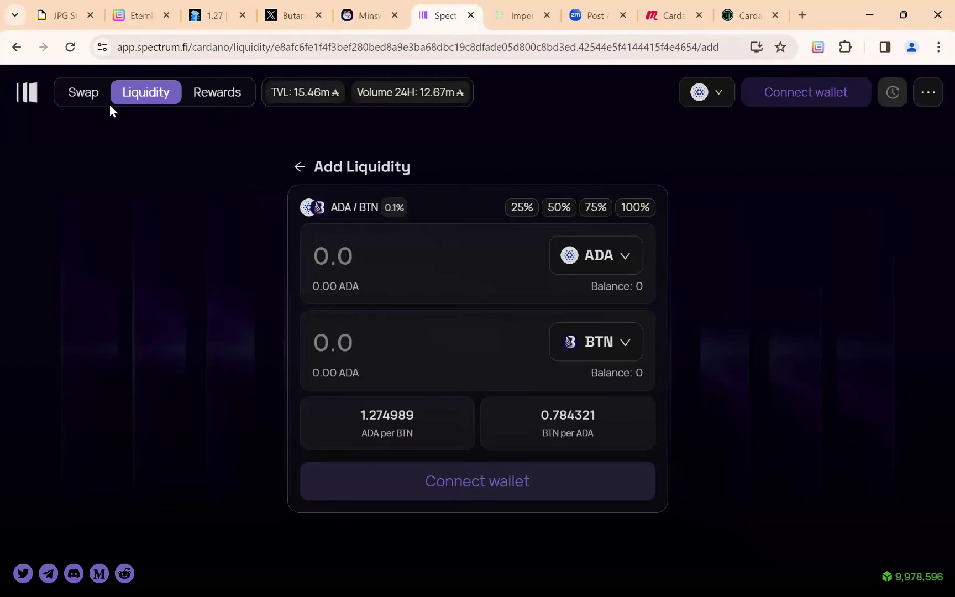
left_click(84, 94)
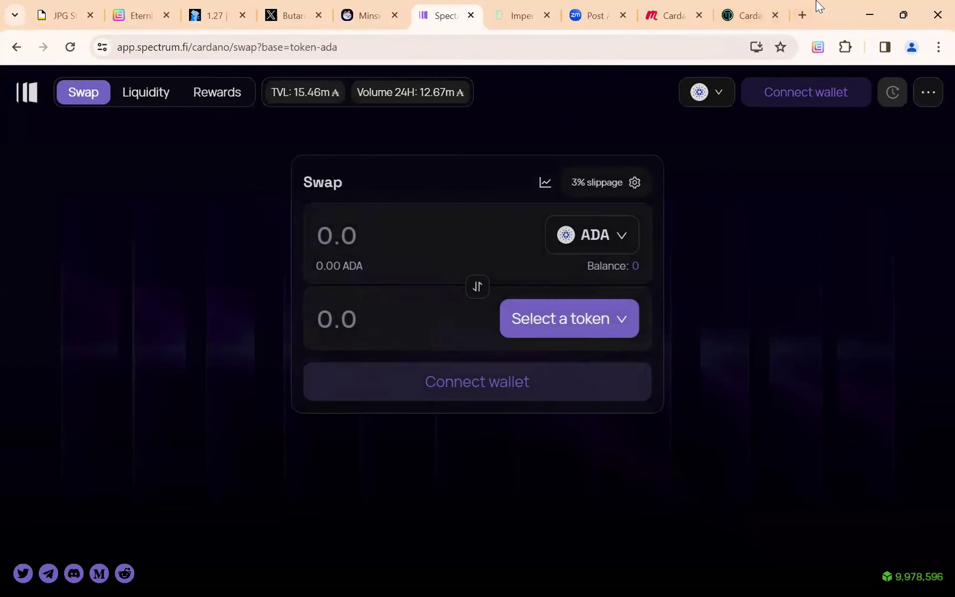
left_click(803, 12)
type("sundae")
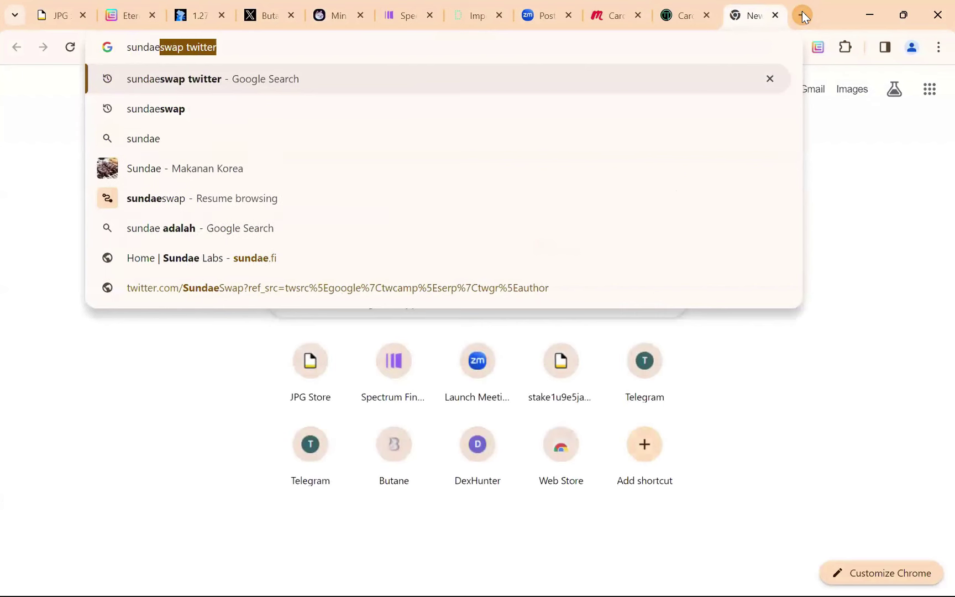
type("swap")
key("Delete")
key("Return")
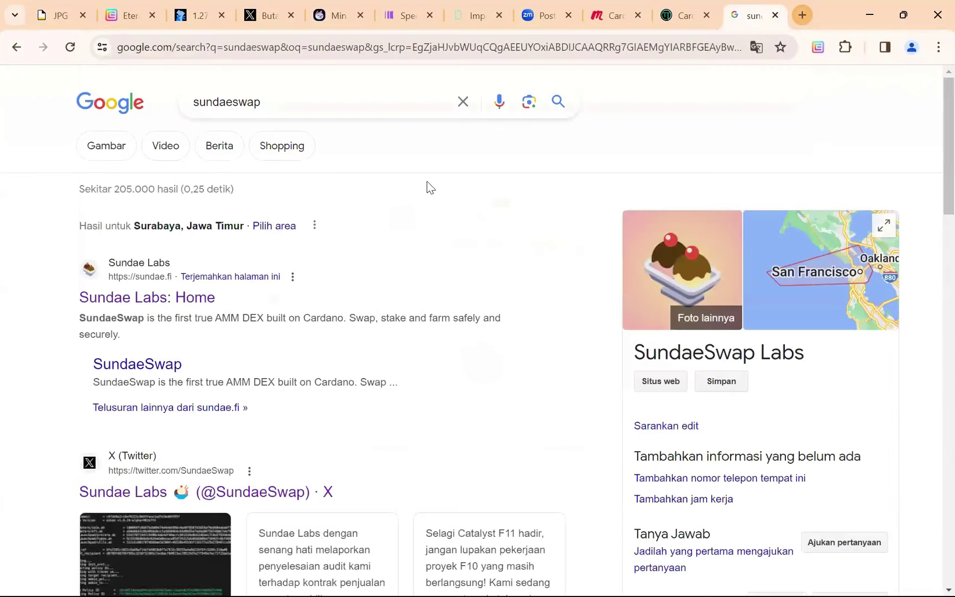
left_click(209, 310)
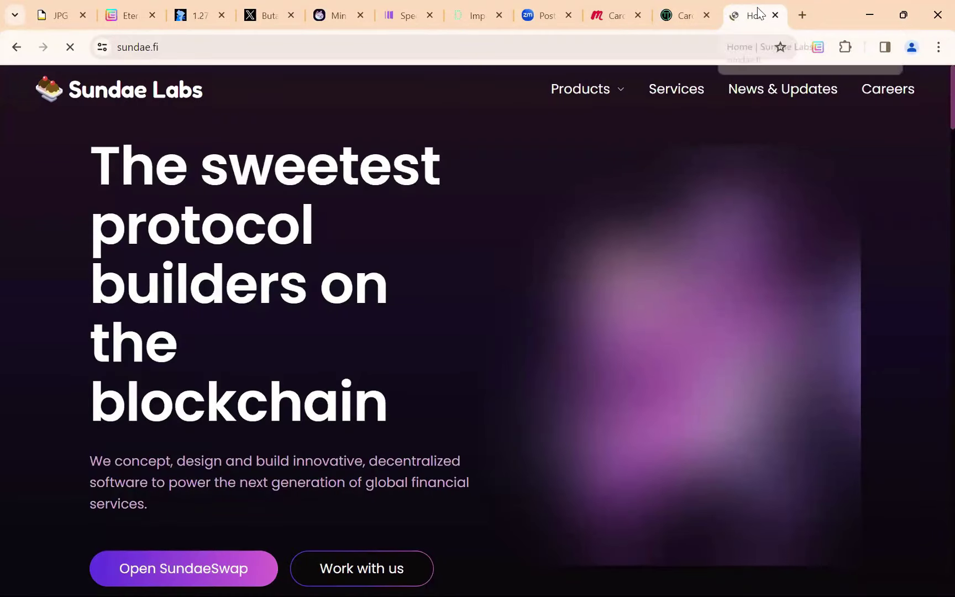
Place the Sundae Labs tab right after Spectrum's and return to the Spectrum swap page.
left_click_drag(759, 11, 484, 8)
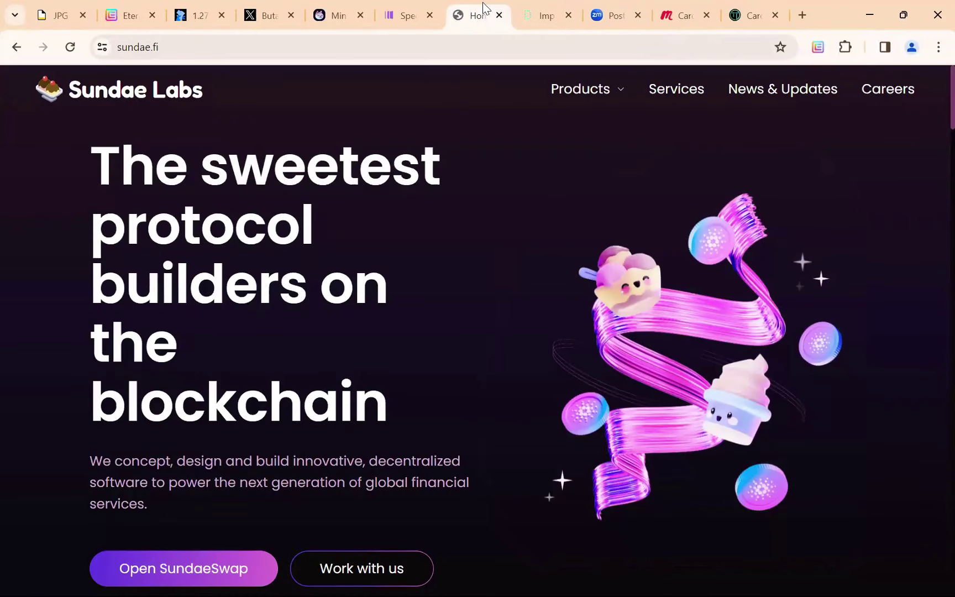
left_click(337, 14)
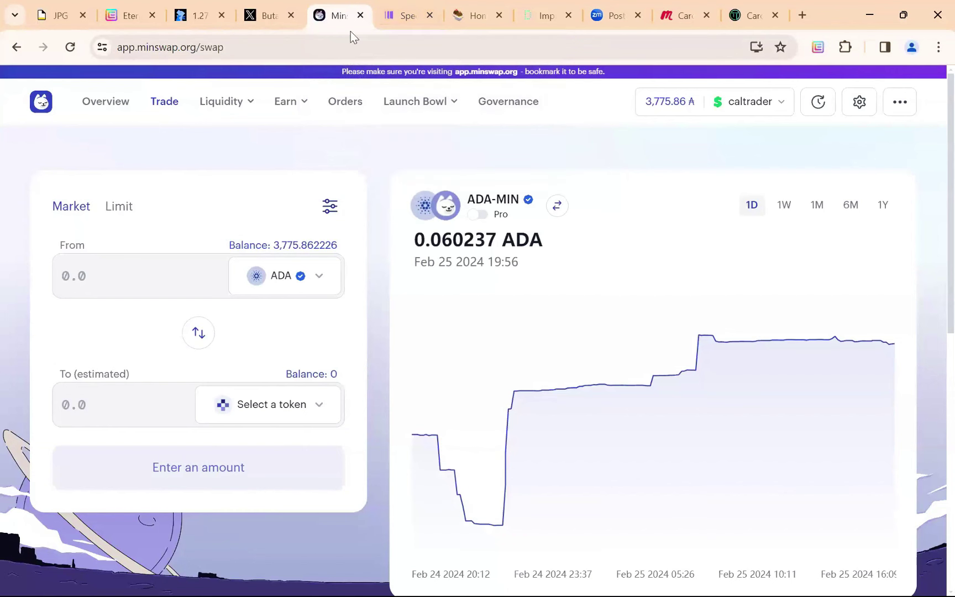
left_click(400, 5)
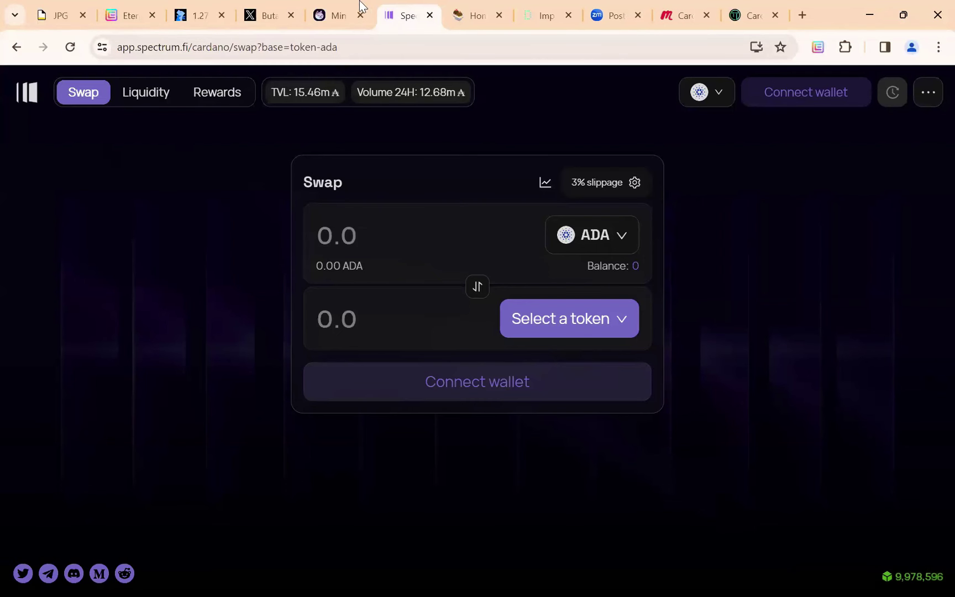
Switch back to the Minswap swap page with the ADA-MIN chart.
left_click(334, 15)
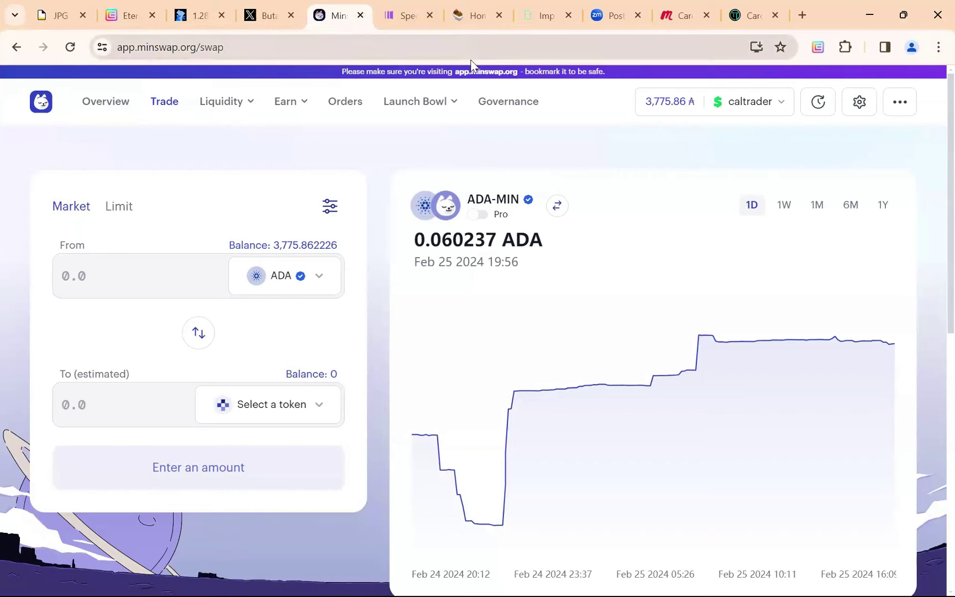
Go to TapTools' market overview and open AGIX's AGIX/ADA chart page from the Top 50 table.
left_click(746, 12)
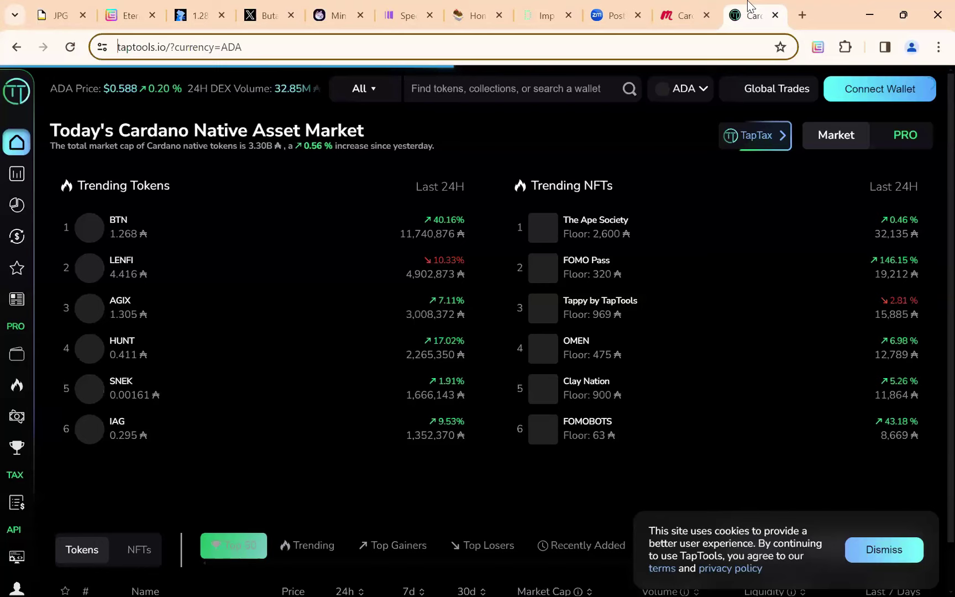
scroll(488, 310, "down", 6)
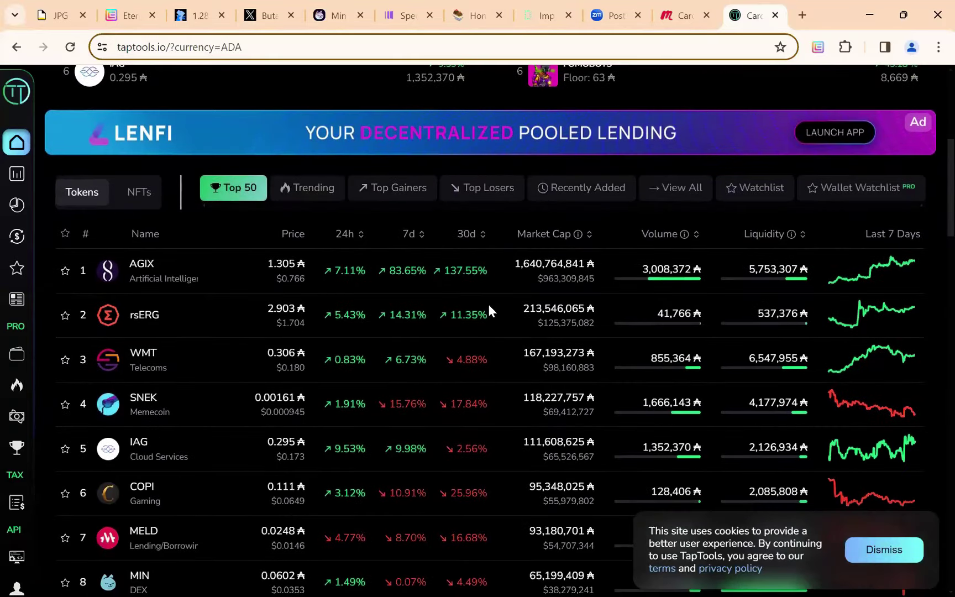
scroll(488, 310, "down", 2)
scroll(489, 309, "up", 1)
scroll(488, 309, "up", 4)
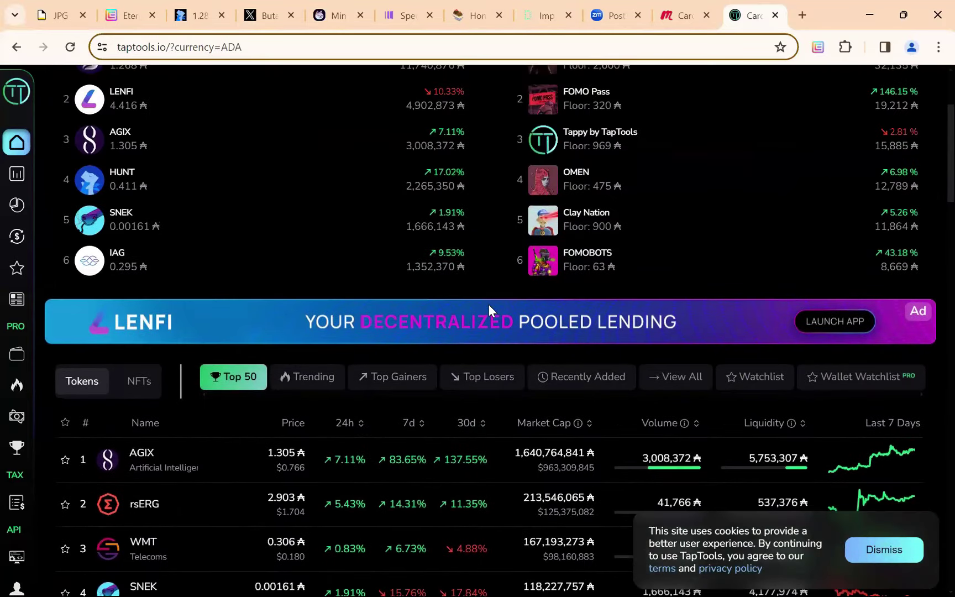
scroll(488, 309, "up", 1)
scroll(488, 310, "down", 3)
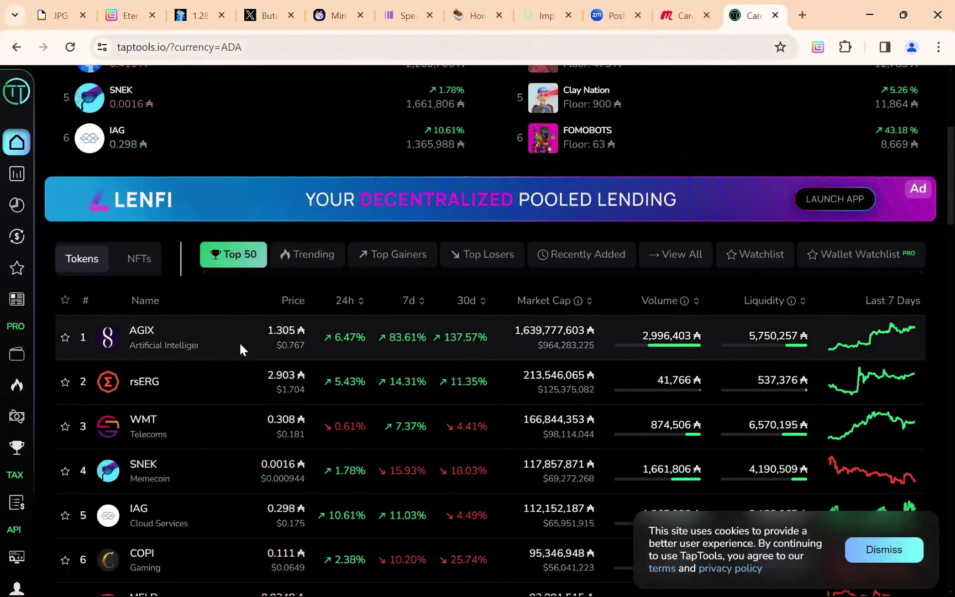
left_click(239, 343)
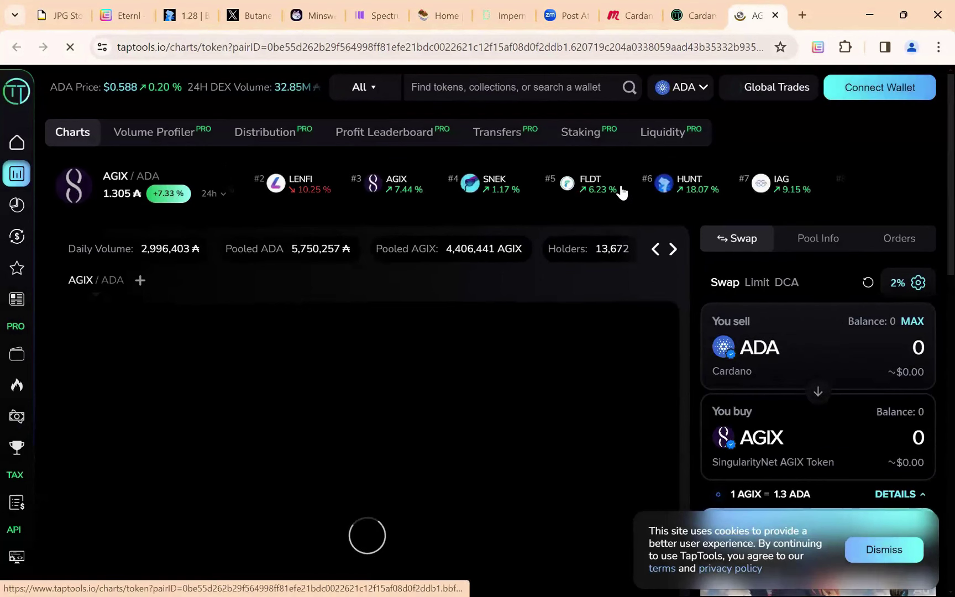
scroll(422, 235, "down", 1)
scroll(422, 228, "down", 2)
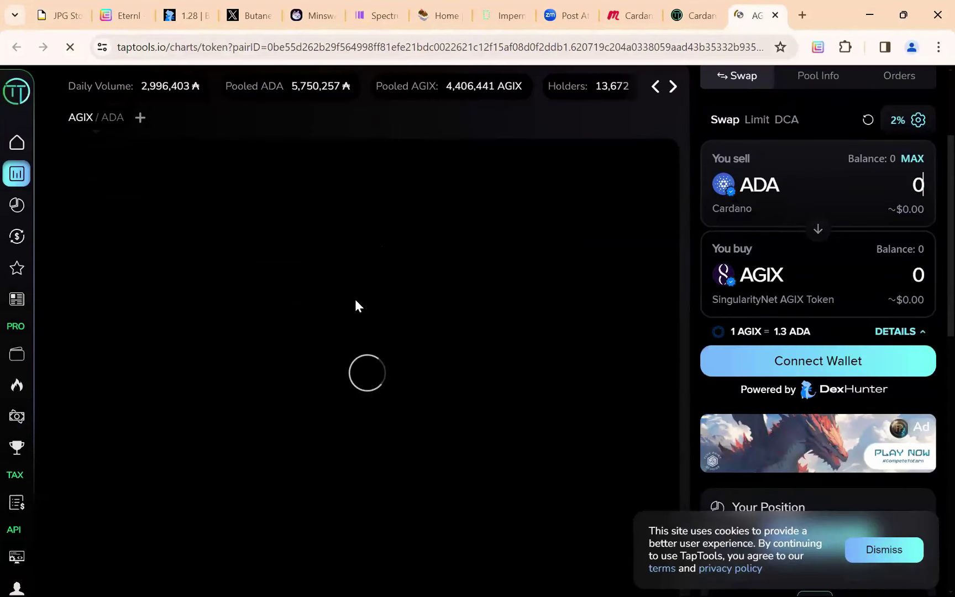
scroll(780, 160, "up", 1)
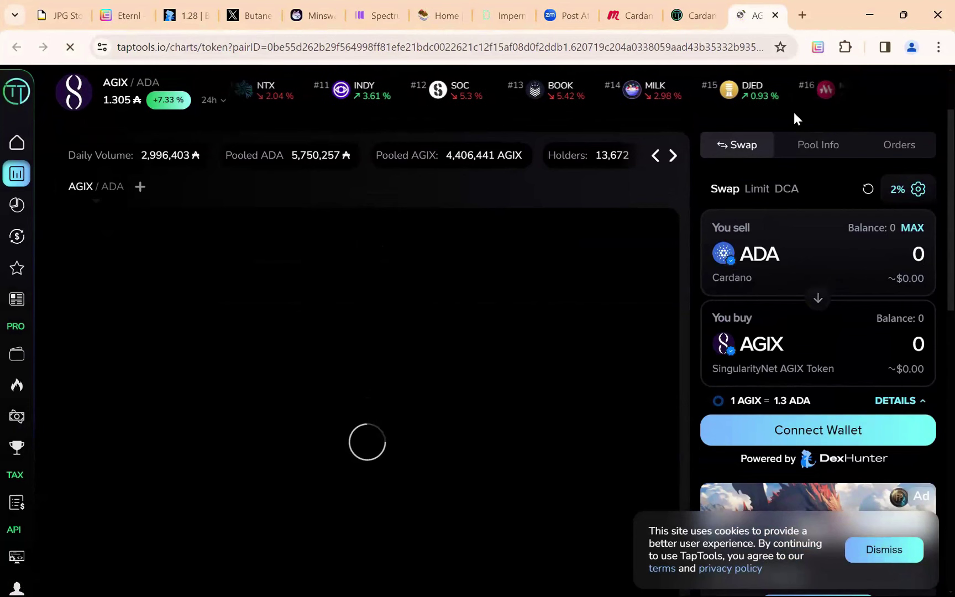
left_click(807, 144)
scroll(827, 279, "down", 2)
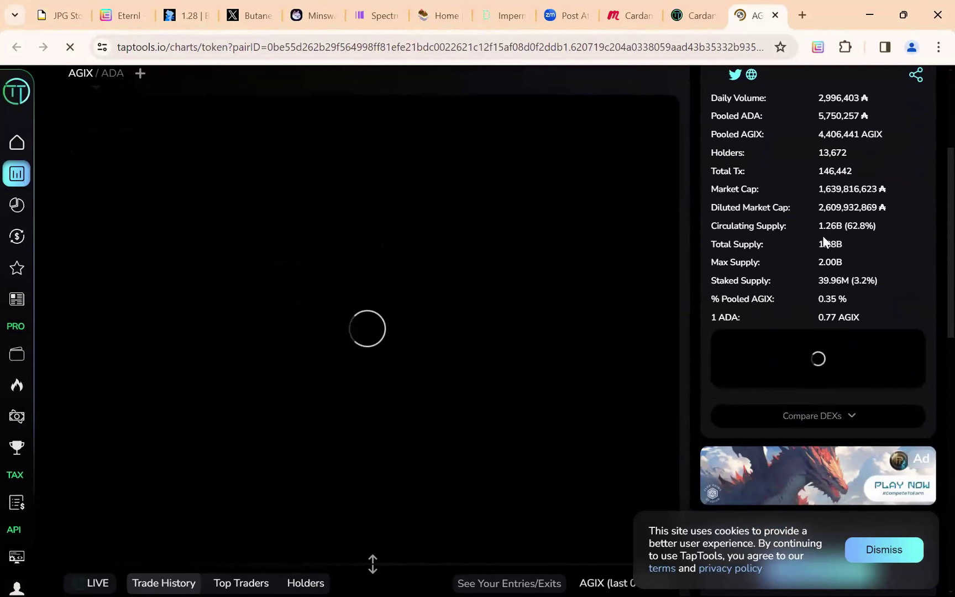
right_click(801, 226)
left_click(863, 422)
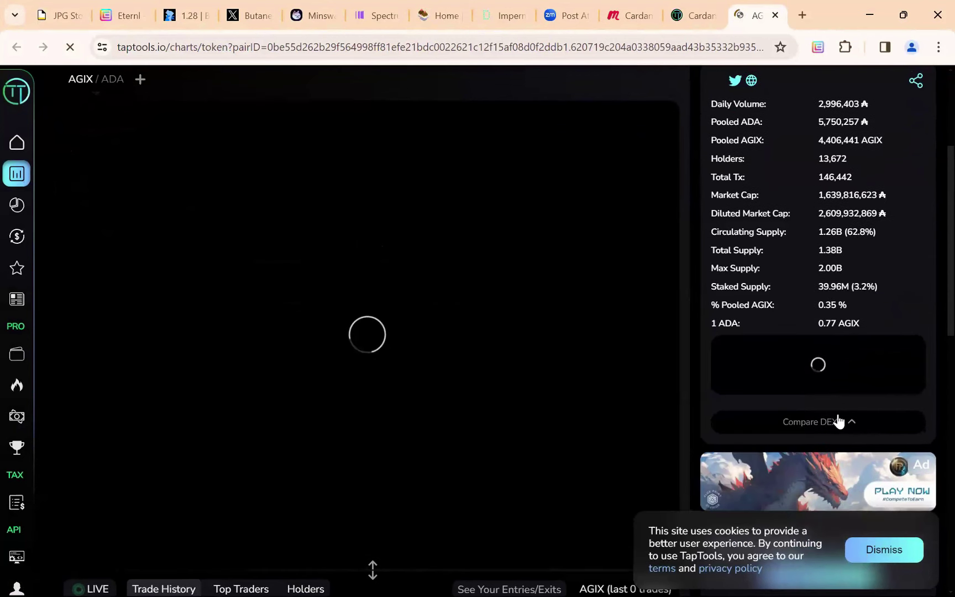
scroll(838, 417, "down", 1)
scroll(838, 419, "down", 2)
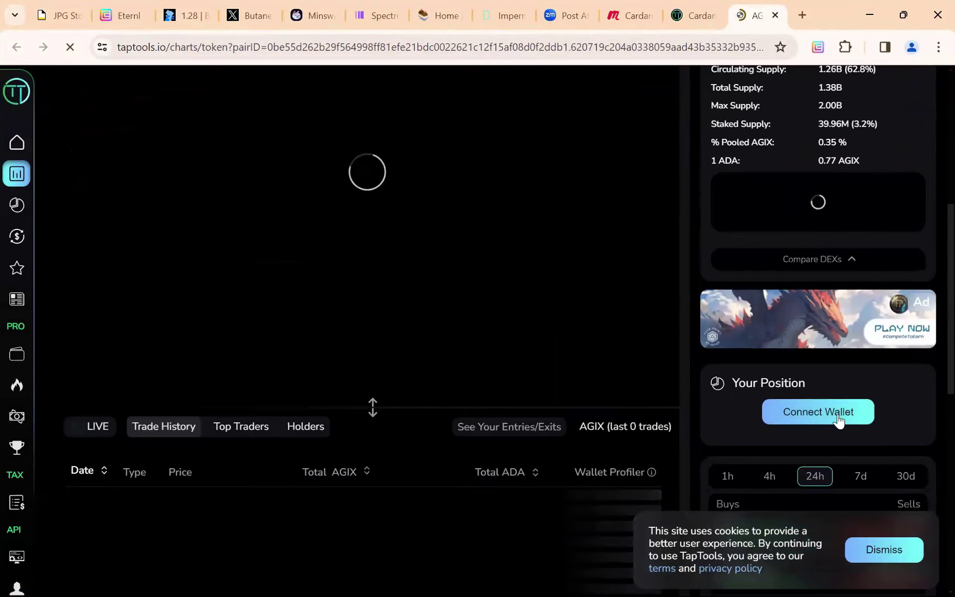
scroll(837, 417, "down", 4)
scroll(836, 413, "down", 3)
scroll(835, 418, "up", 6)
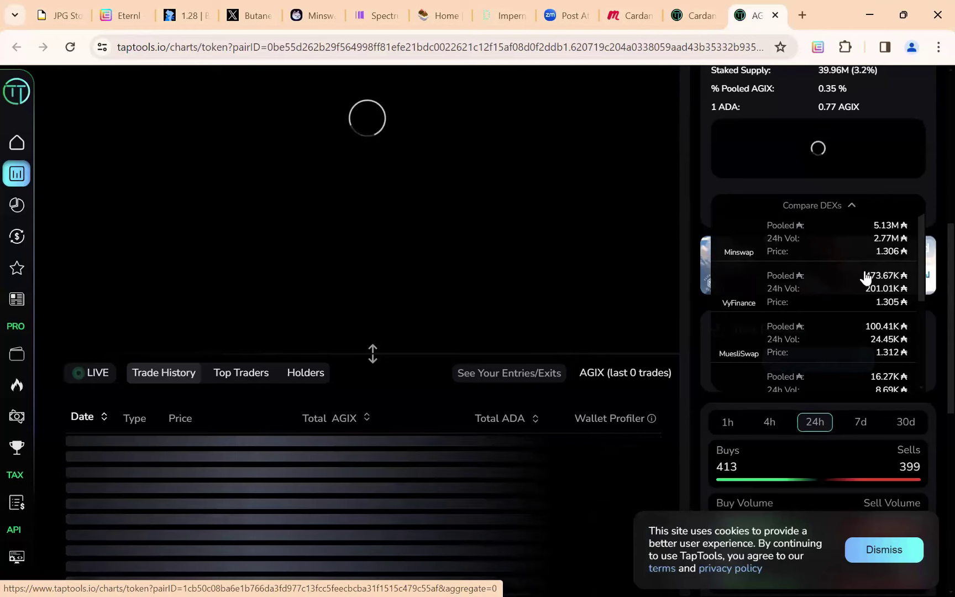
scroll(843, 349, "down", 2)
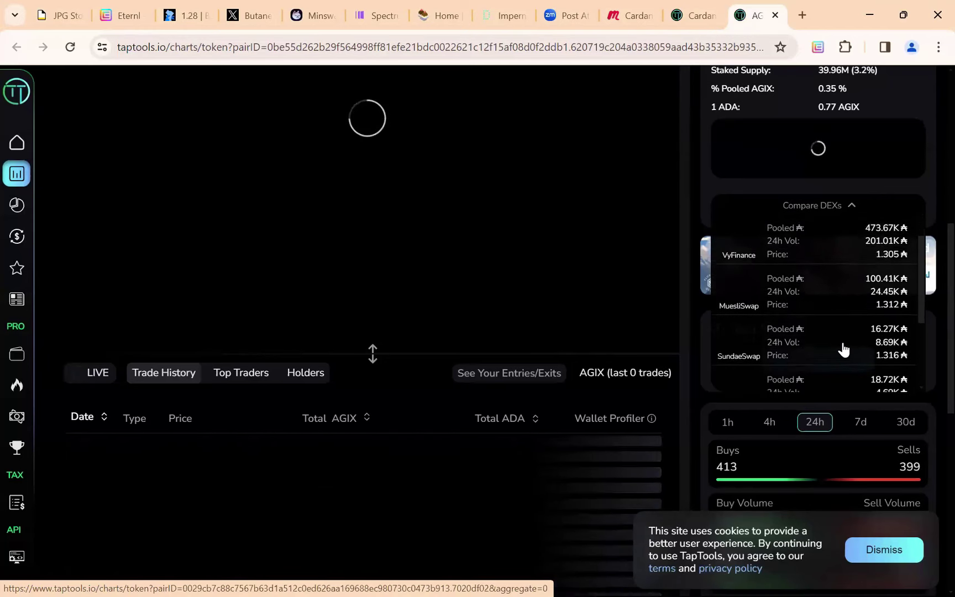
scroll(803, 312, "down", 4)
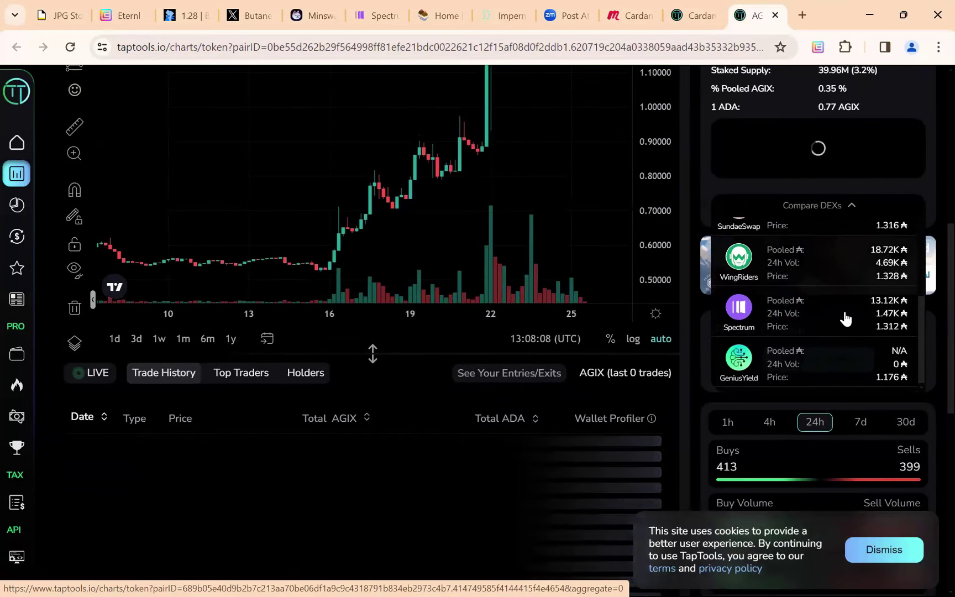
scroll(845, 318, "up", 1)
scroll(845, 319, "up", 2)
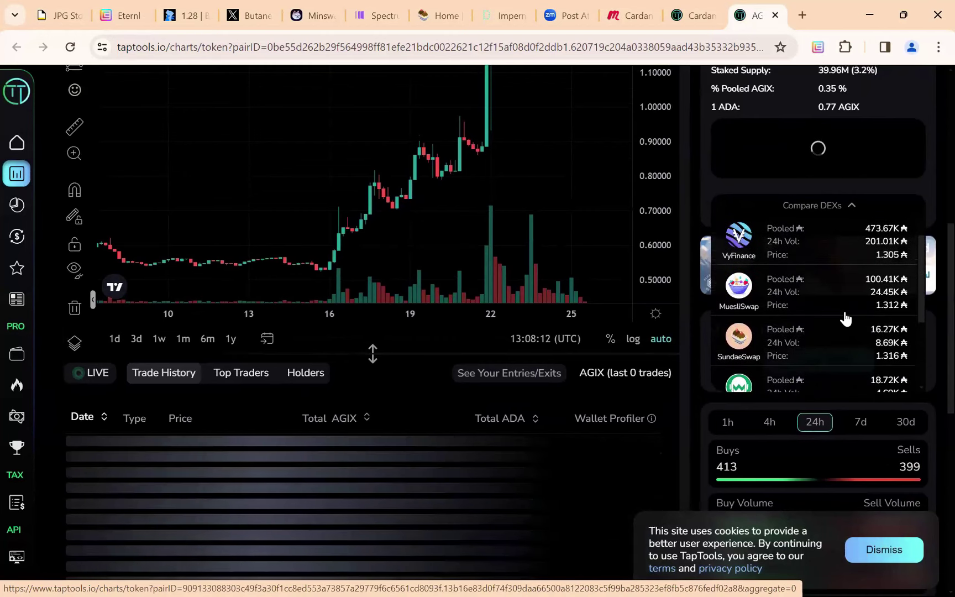
scroll(845, 318, "up", 1)
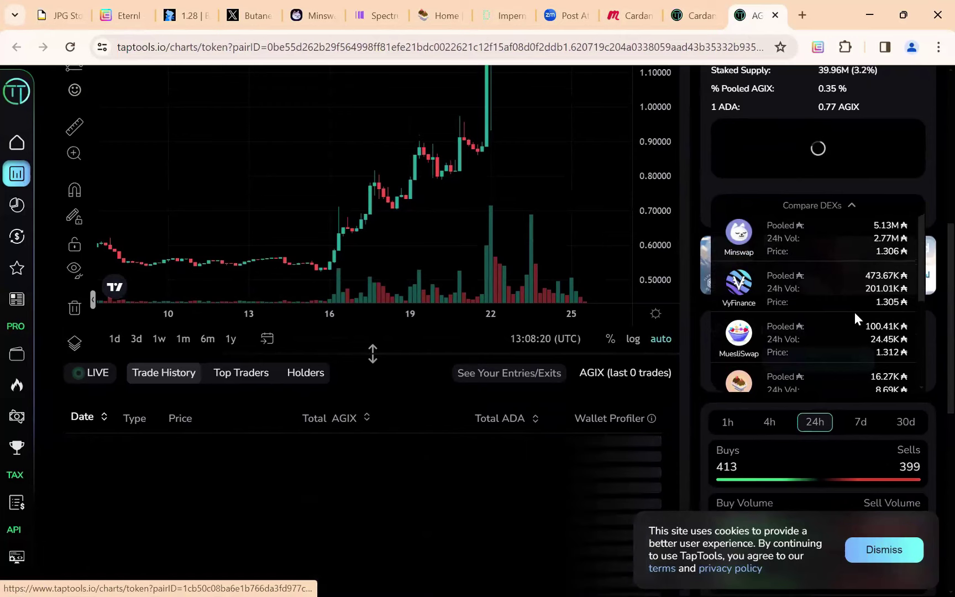
scroll(855, 315, "down", 1)
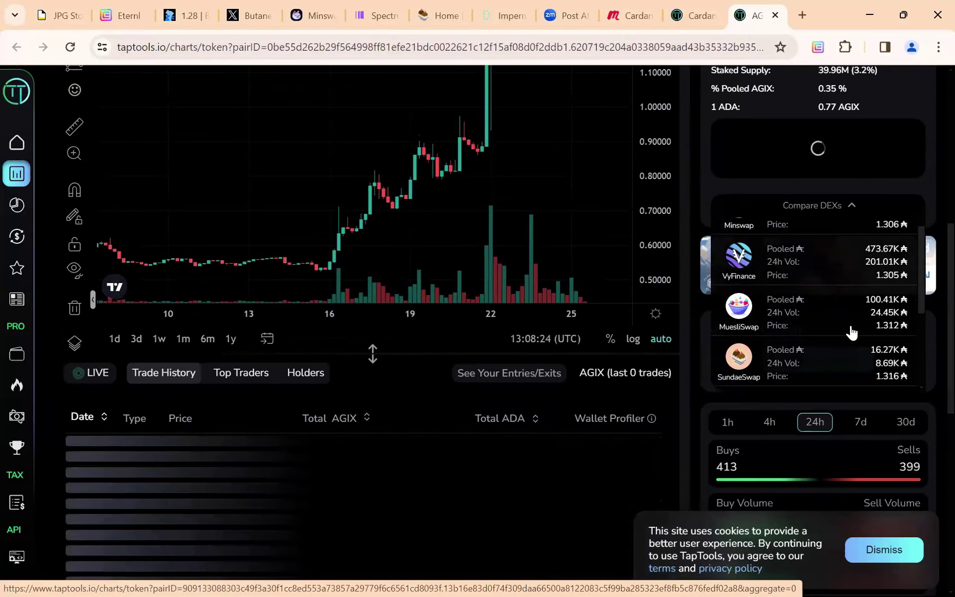
scroll(851, 331, "up", 1)
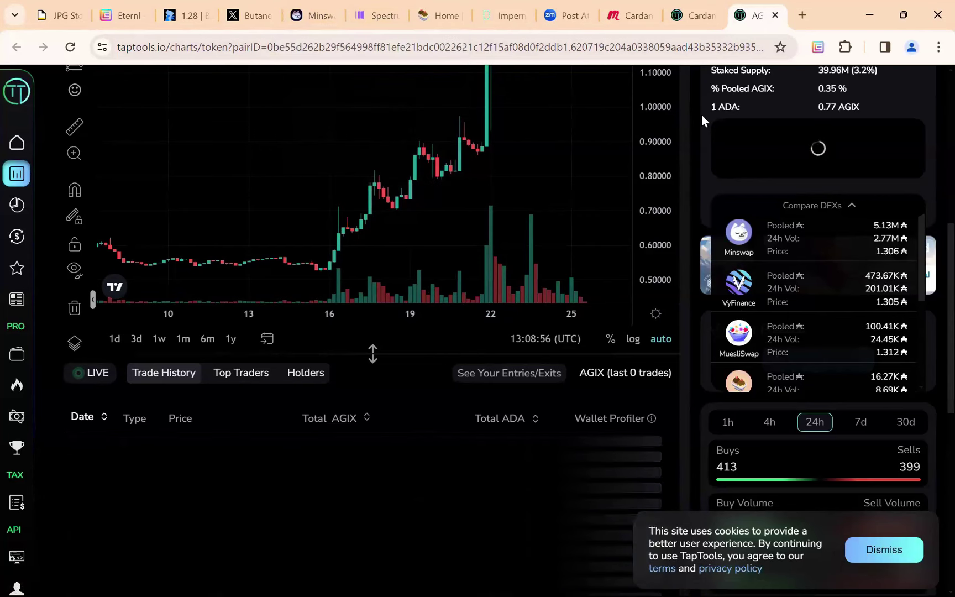
scroll(701, 118, "up", 3)
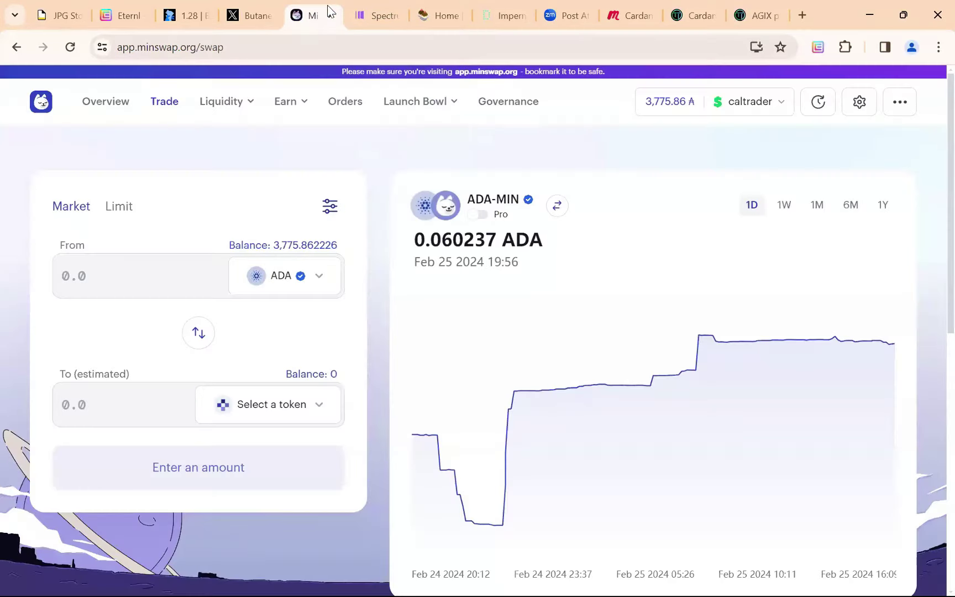
On Minswap's swap page, disconnect the Eternl wallet from the wallet dropdown.
left_click(332, 9)
left_click(756, 110)
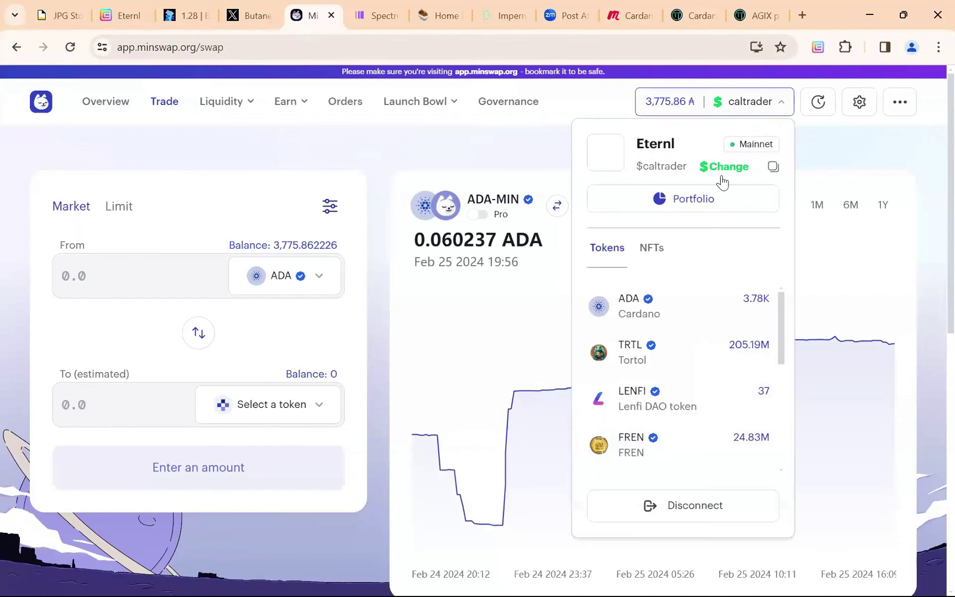
left_click(699, 505)
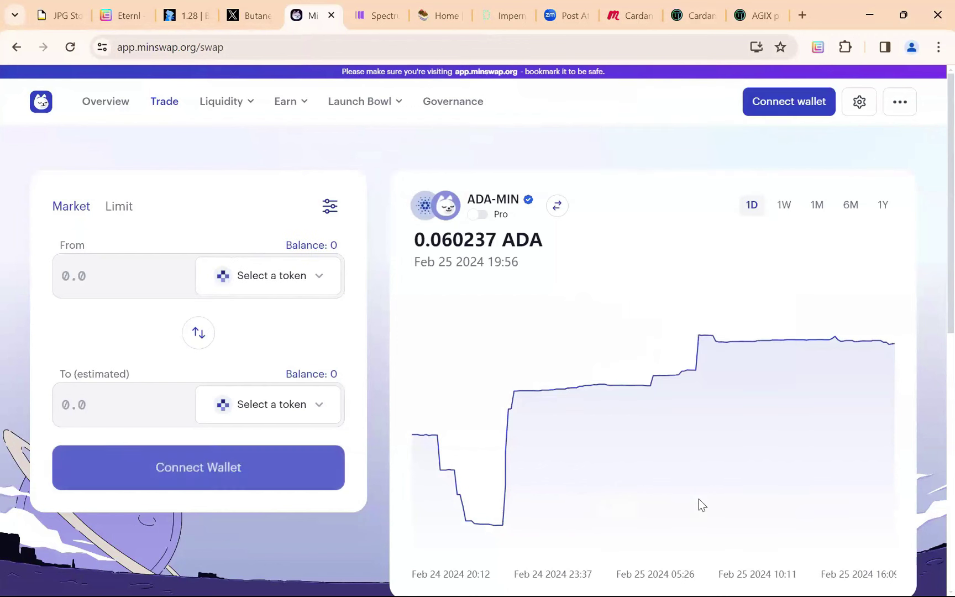
Connect the Eternl wallet to Minswap from the Connect wallet list.
left_click(781, 117)
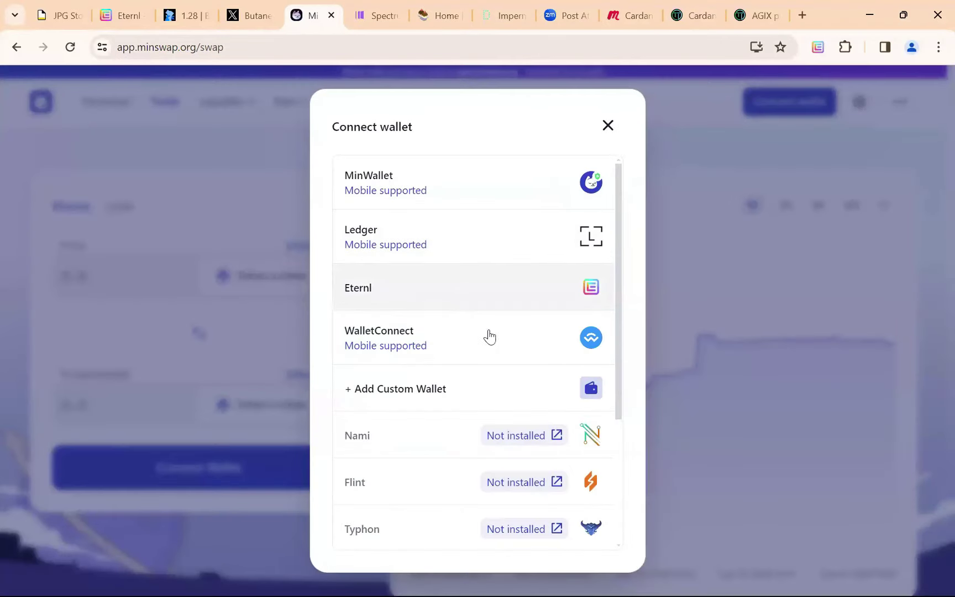
scroll(489, 337, "down", 2)
scroll(485, 348, "up", 2)
left_click(486, 273)
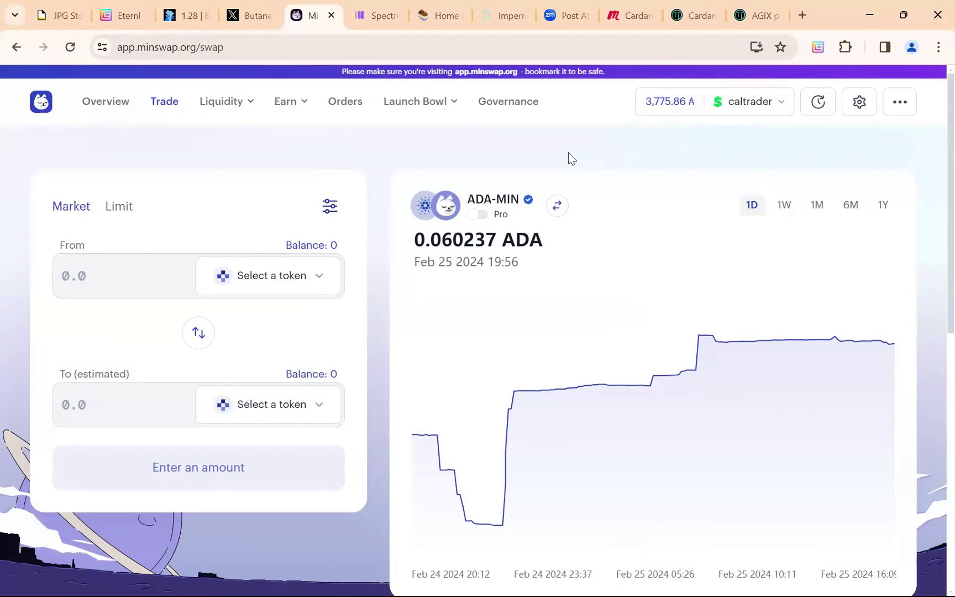
Connect Eternl to Spectrum, grant access, and dismiss the ADA Handle prompt.
left_click(388, 20)
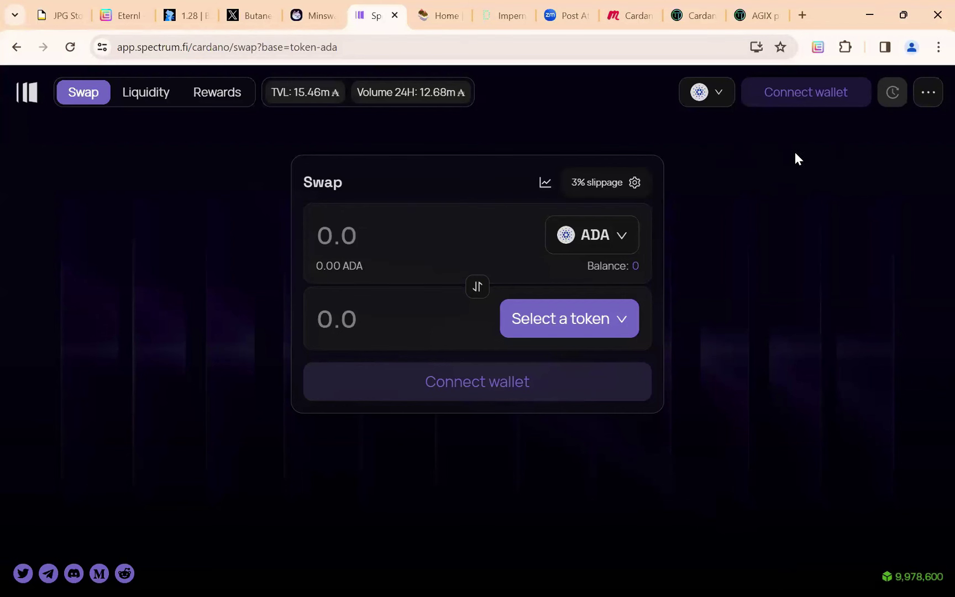
left_click(810, 101)
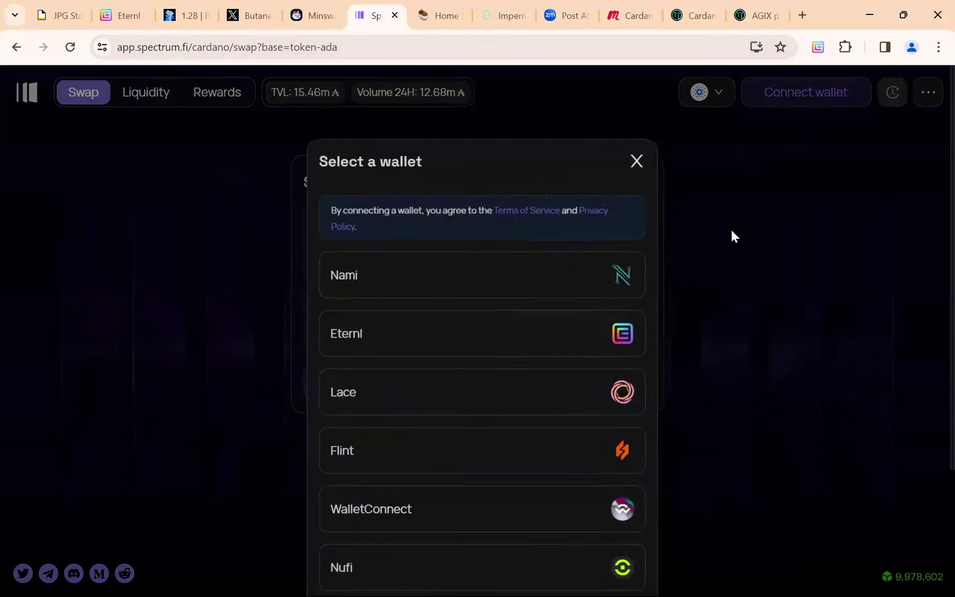
left_click(529, 362)
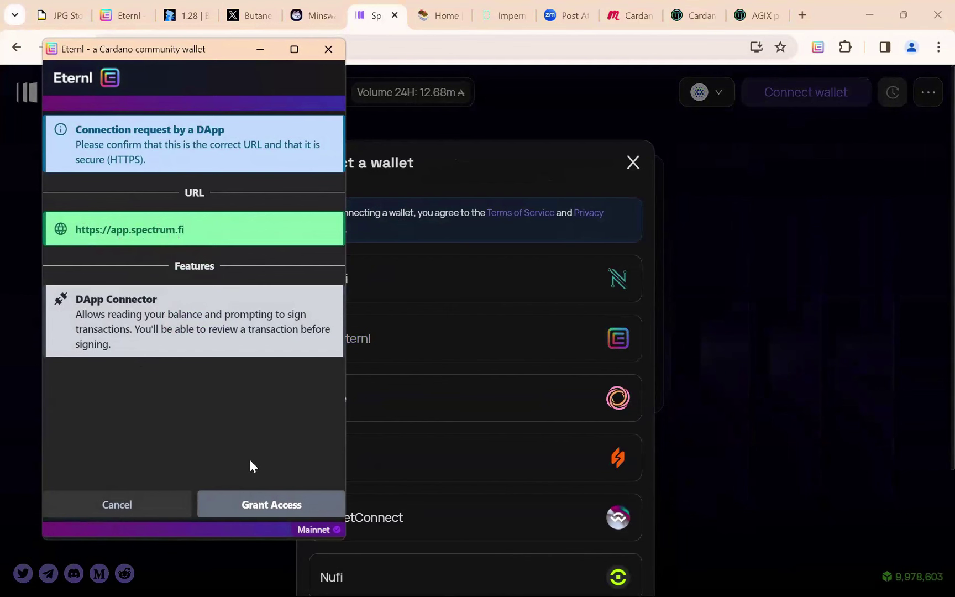
left_click(273, 503)
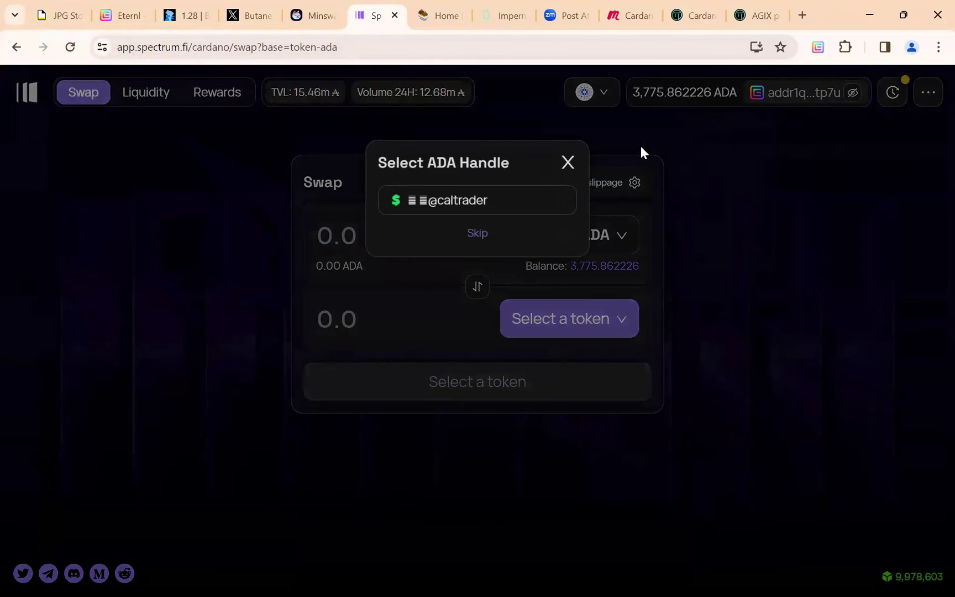
left_click(568, 163)
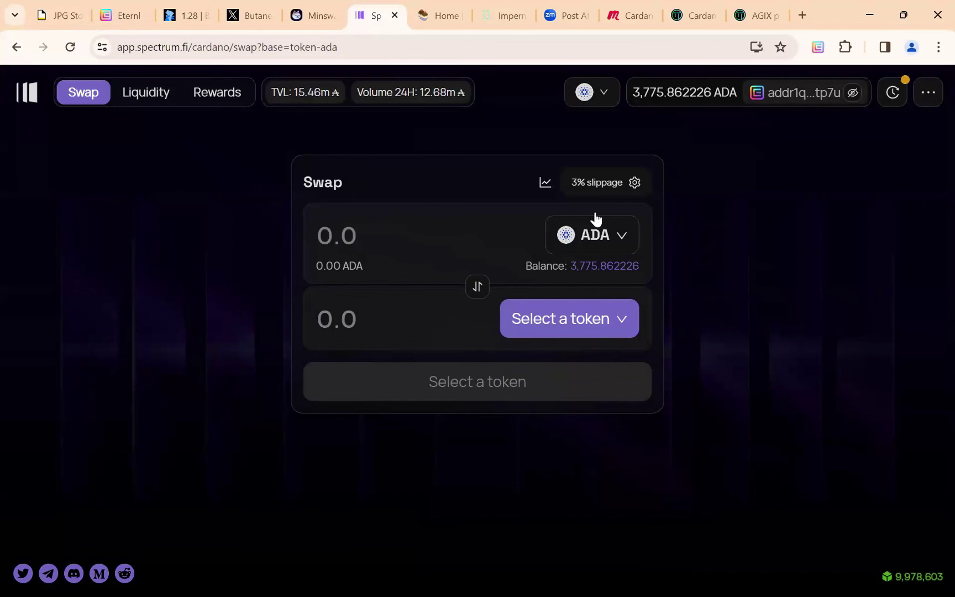
Return to the Minswap swap page after a brief check of Spectrum.
left_click(332, 12)
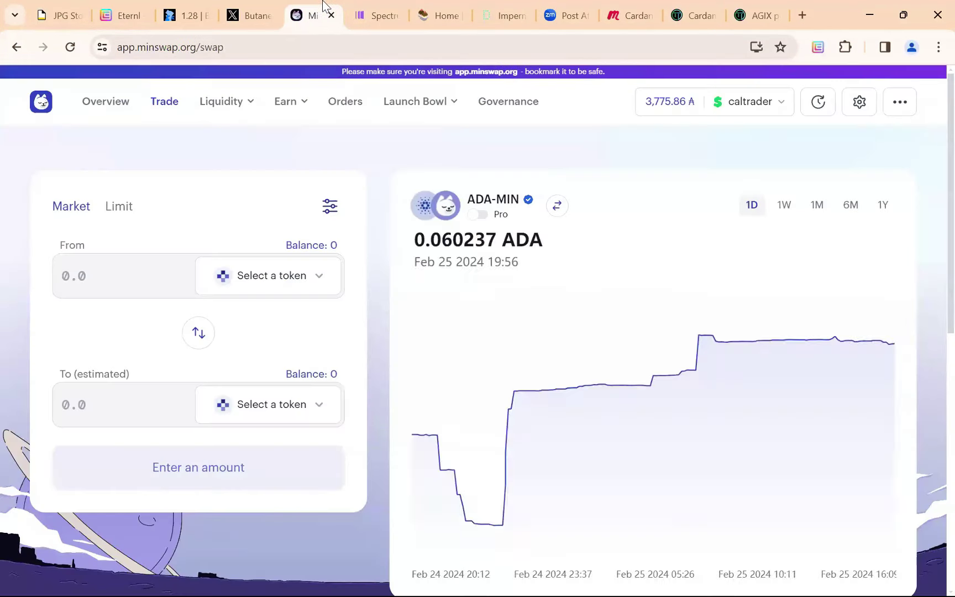
left_click(380, 4)
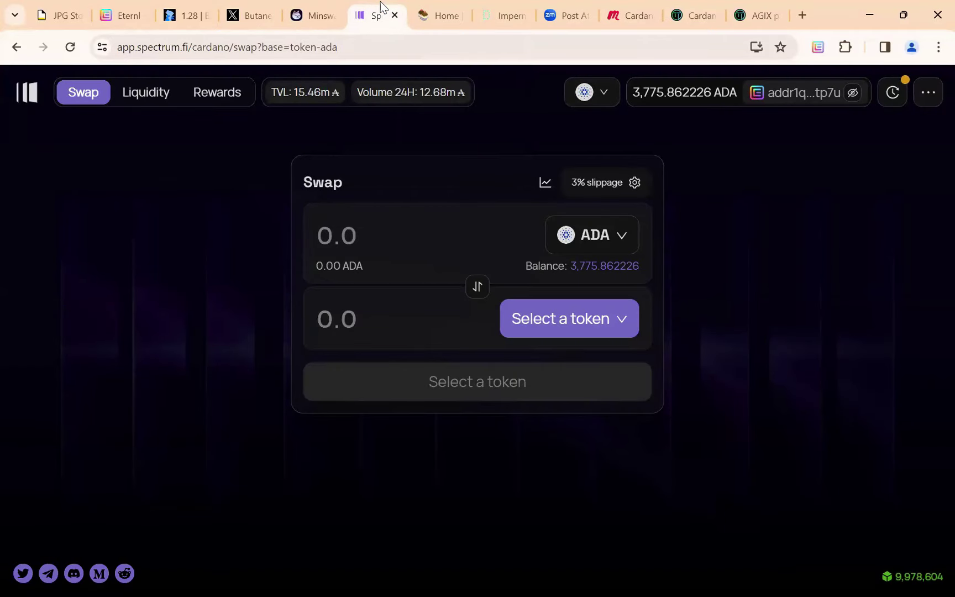
left_click(316, 6)
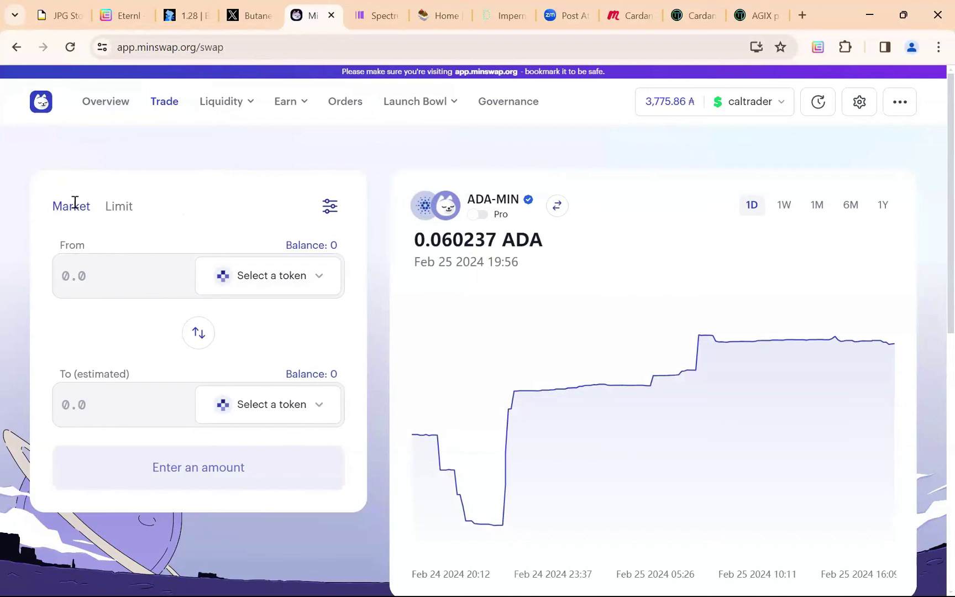
Switch Minswap to limit orders and dismiss the introduction with Let's go!
left_click(110, 206)
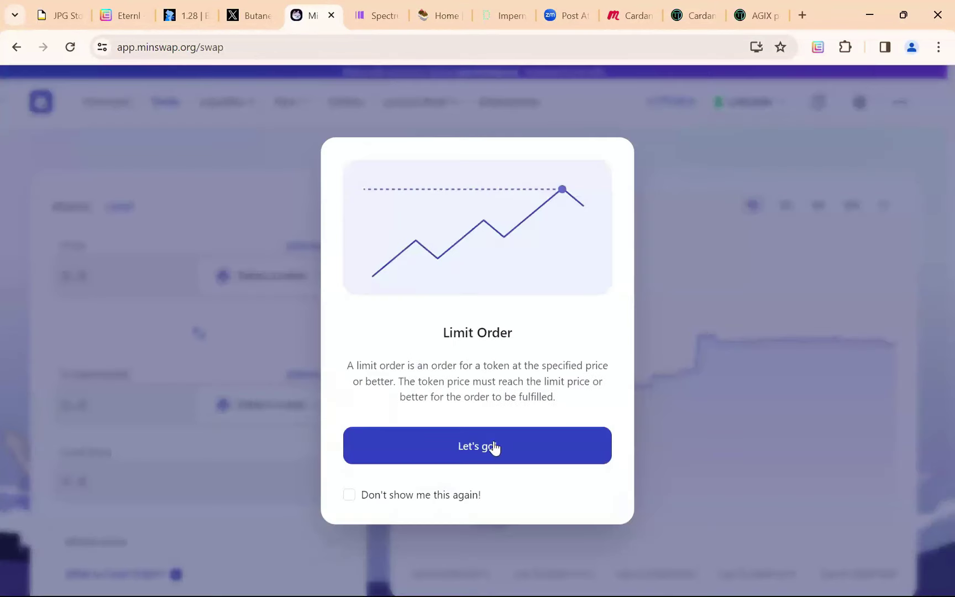
left_click(489, 459)
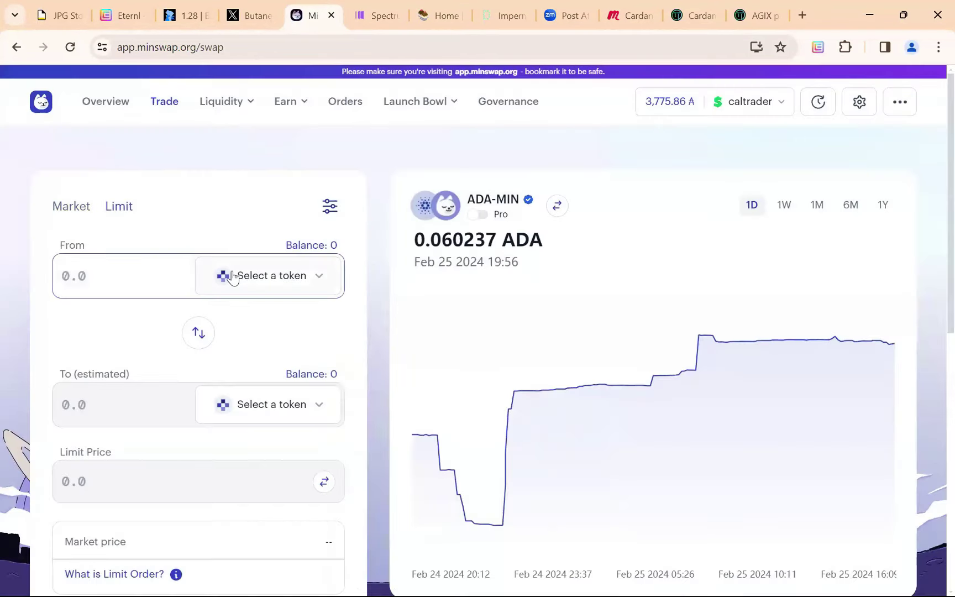
scroll(246, 217, "down", 1)
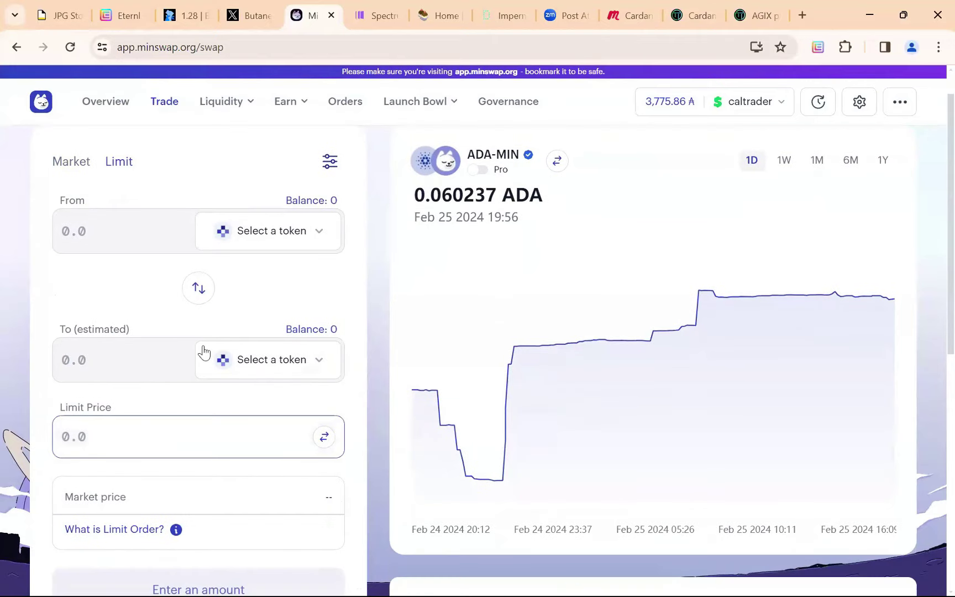
Pair ADA as From and MIN as To, and begin entering the limit price.
left_click(279, 242)
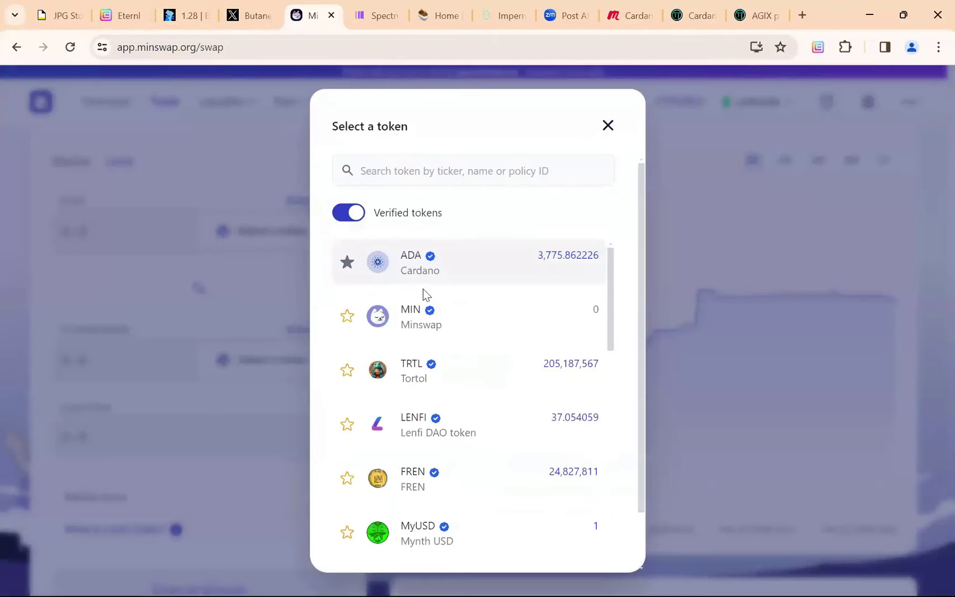
left_click(429, 280)
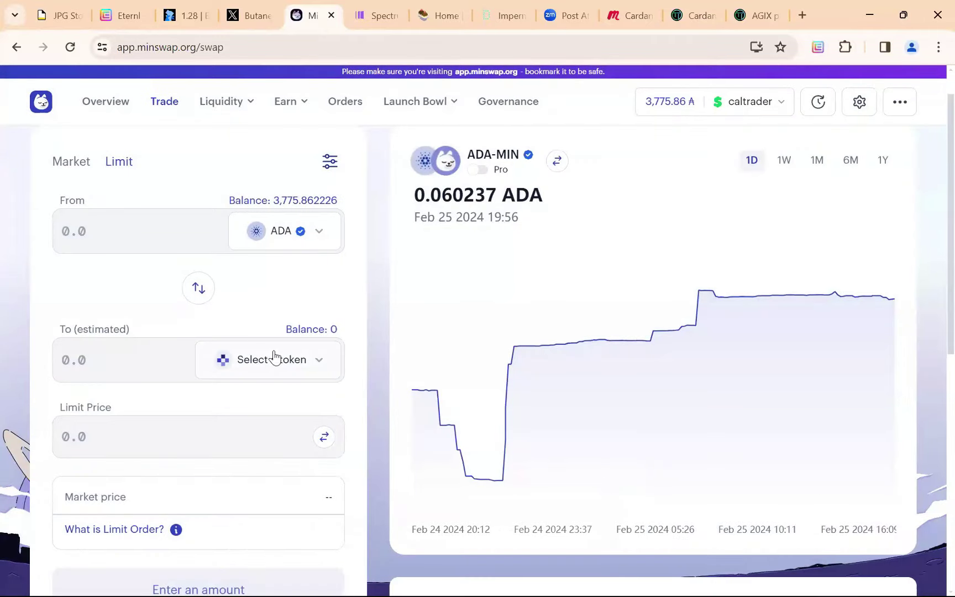
left_click(273, 359)
left_click(418, 314)
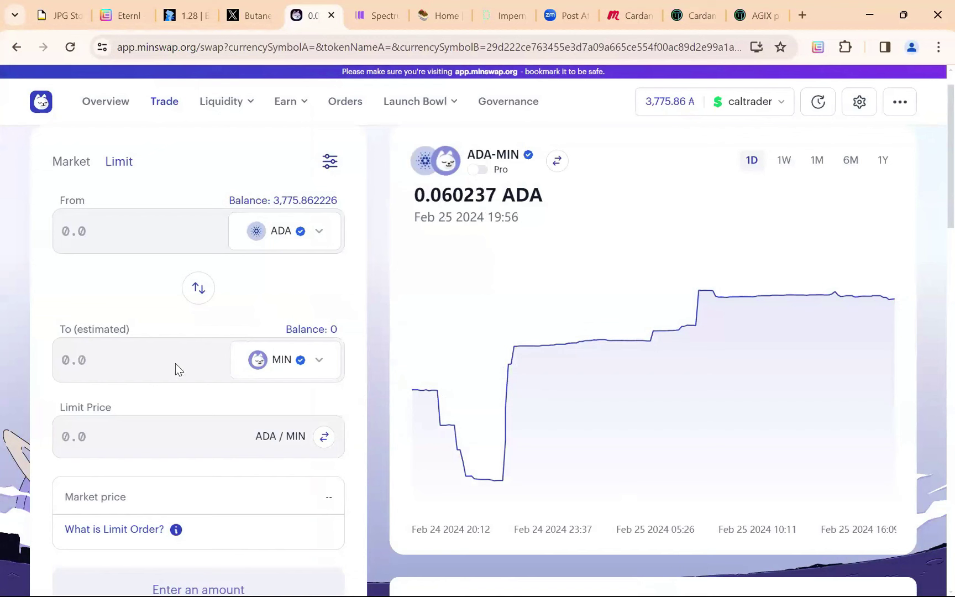
type("0.05")
Switch back to a market swap and enter 20 ADA to swap for MIN.
left_click(87, 164)
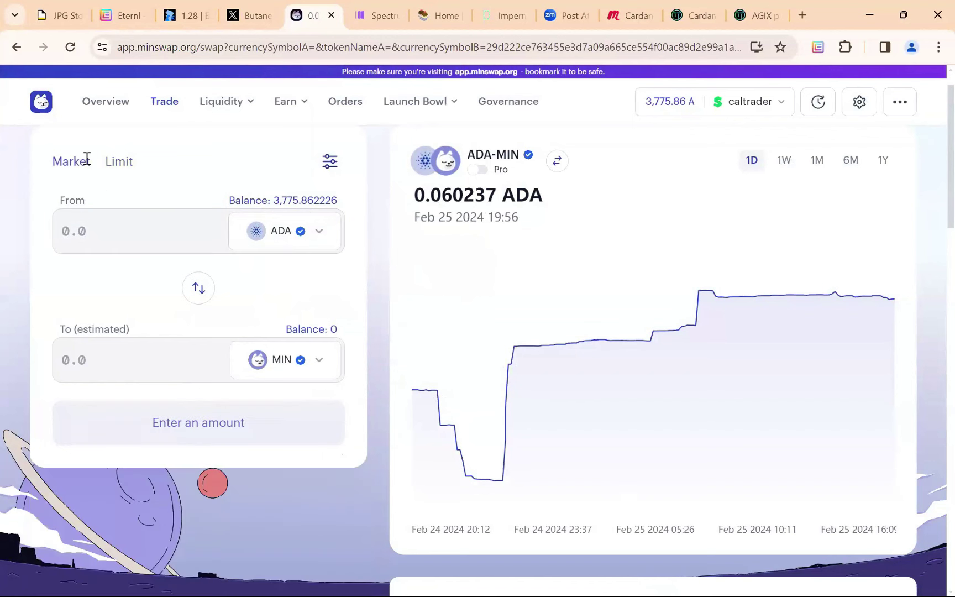
left_click(137, 224)
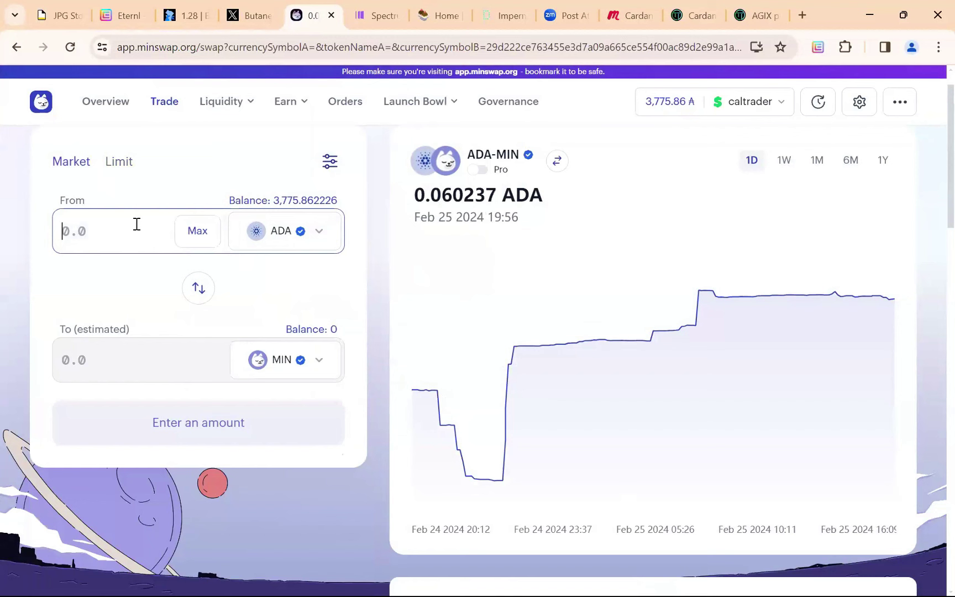
type("20")
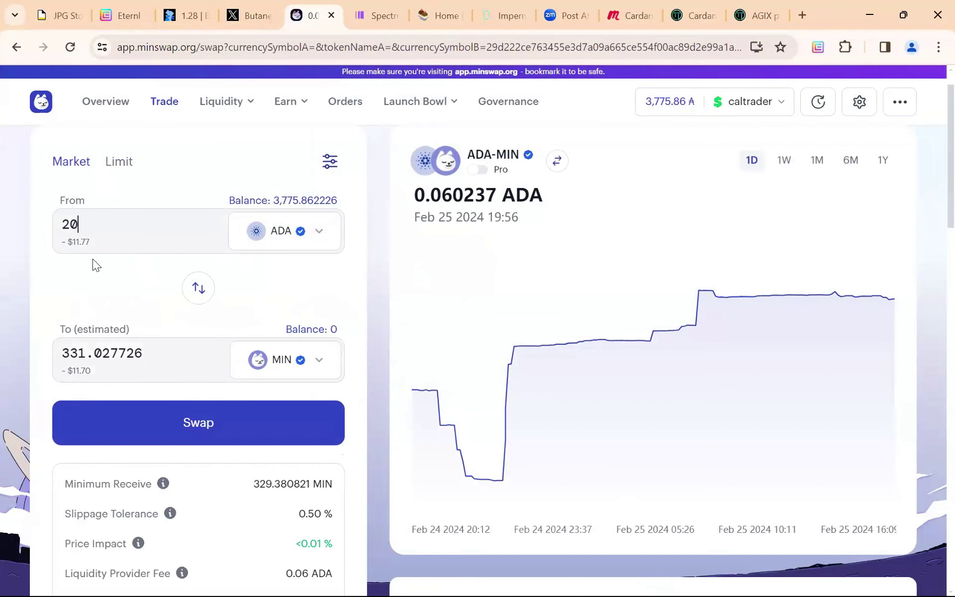
Review the 331.027726 MIN estimate, 329.380821 MIN minimum receive, fees and route.
scroll(199, 356, "down", 3)
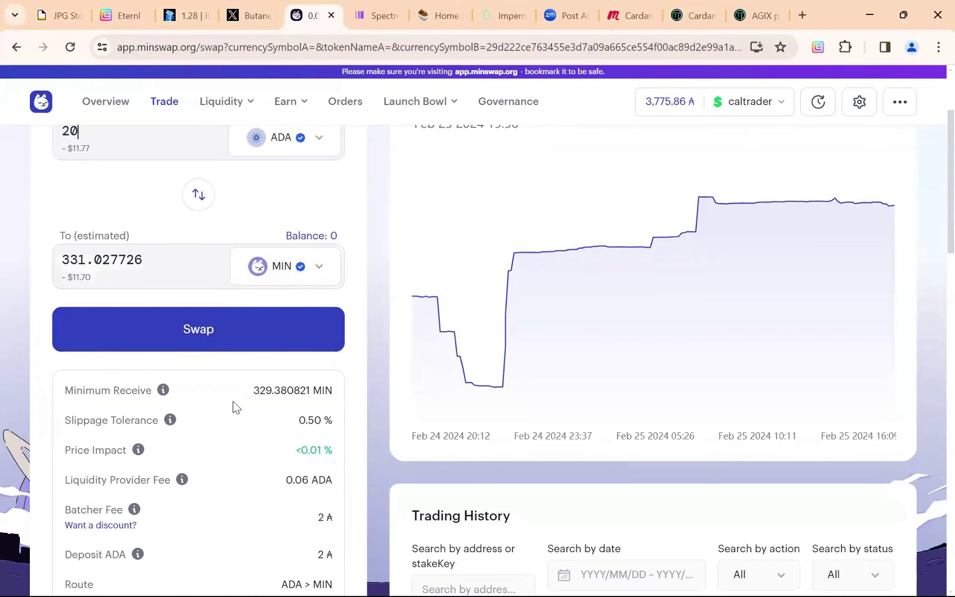
scroll(234, 405, "down", 1)
scroll(196, 417, "down", 1)
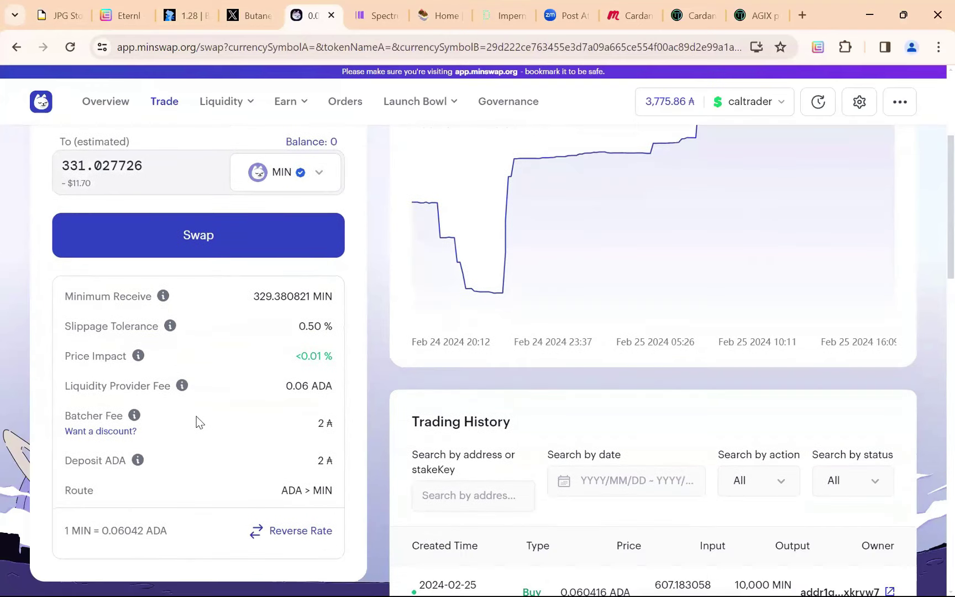
mouse_move(140, 354)
mouse_move(175, 332)
scroll(259, 343, "up", 2)
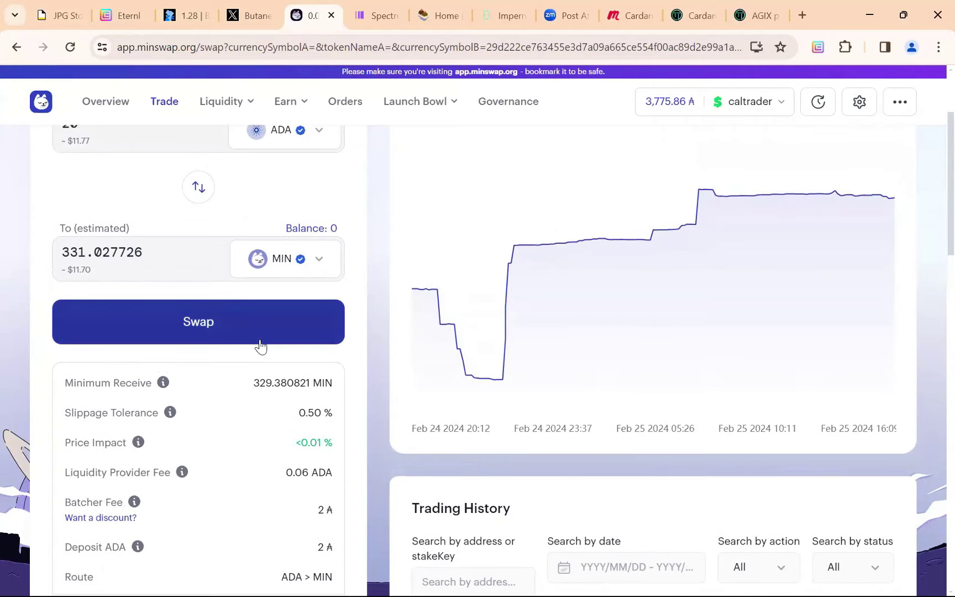
scroll(260, 346, "down", 1)
mouse_move(142, 372)
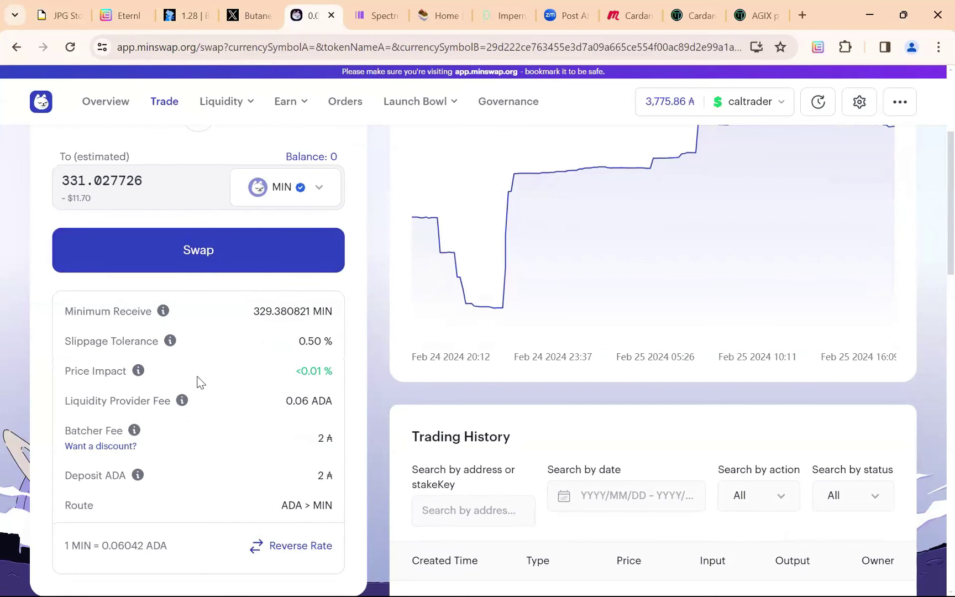
scroll(199, 381, "up", 3)
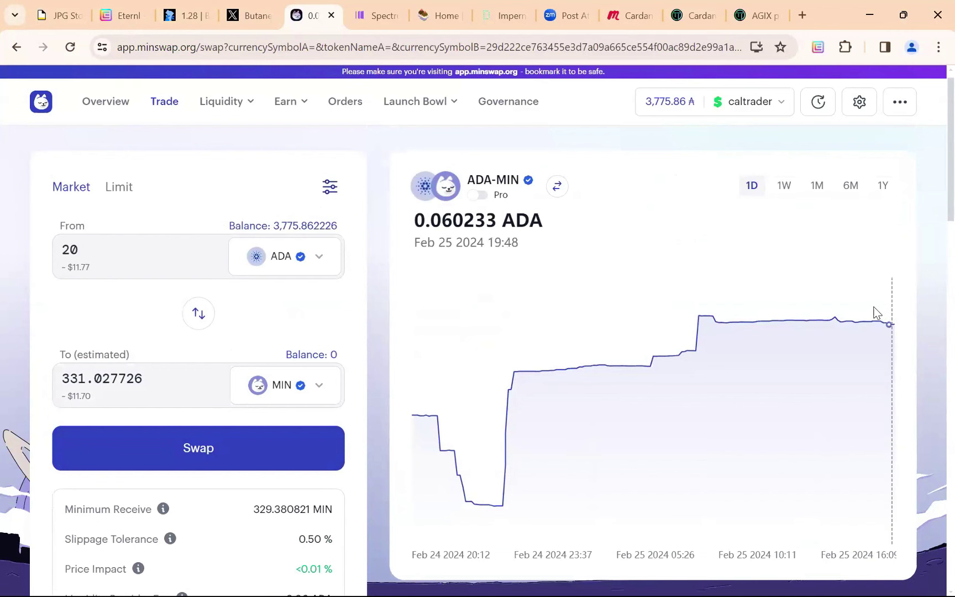
left_click(125, 243)
type("000")
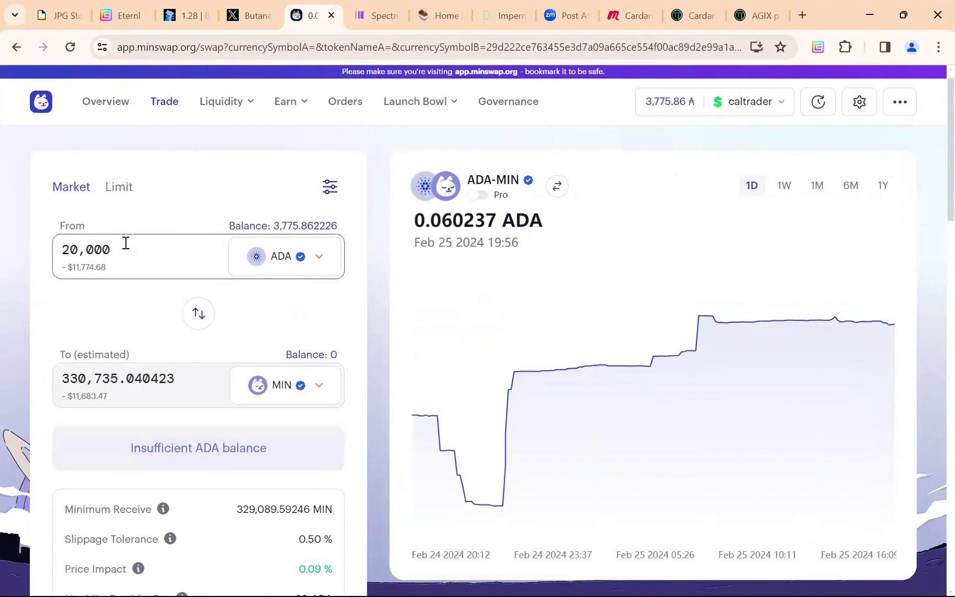
scroll(124, 244, "down", 3)
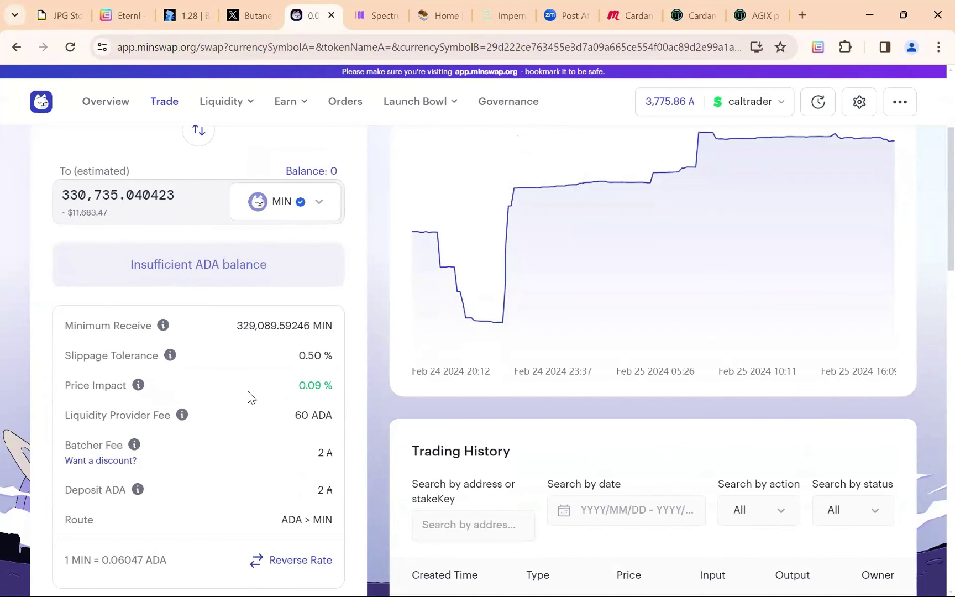
scroll(249, 400, "up", 1)
left_click(159, 143)
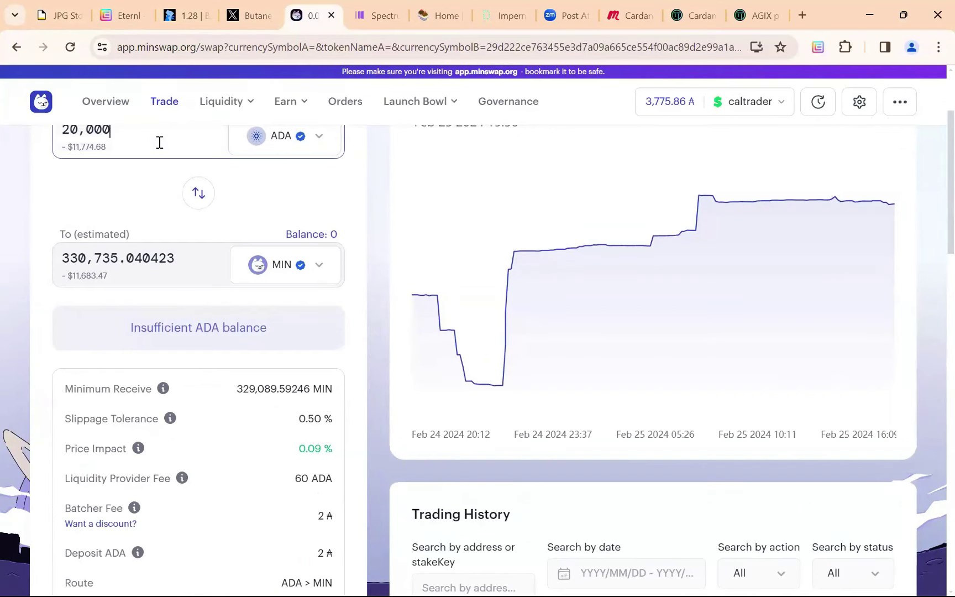
type("00")
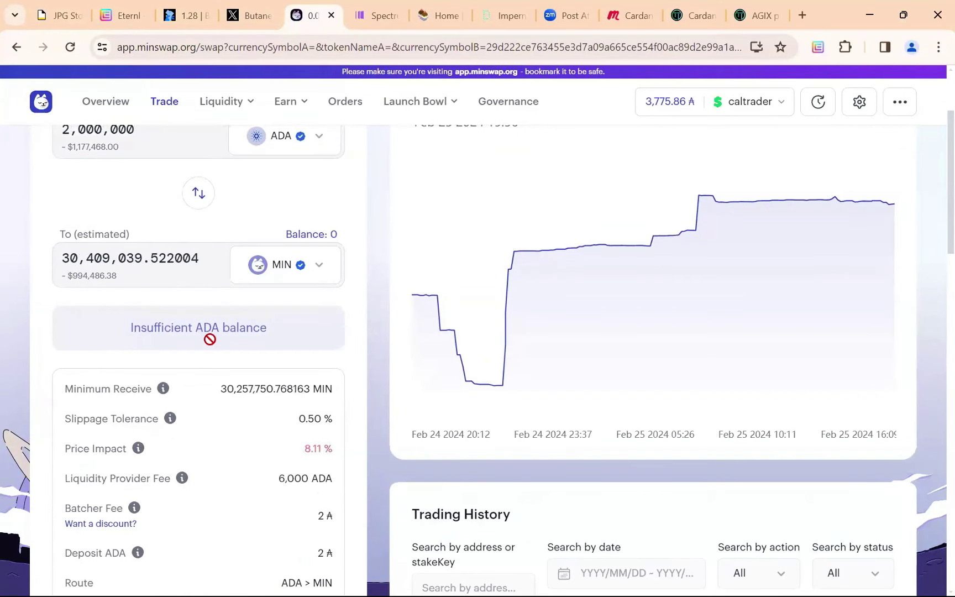
scroll(210, 338, "down", 1)
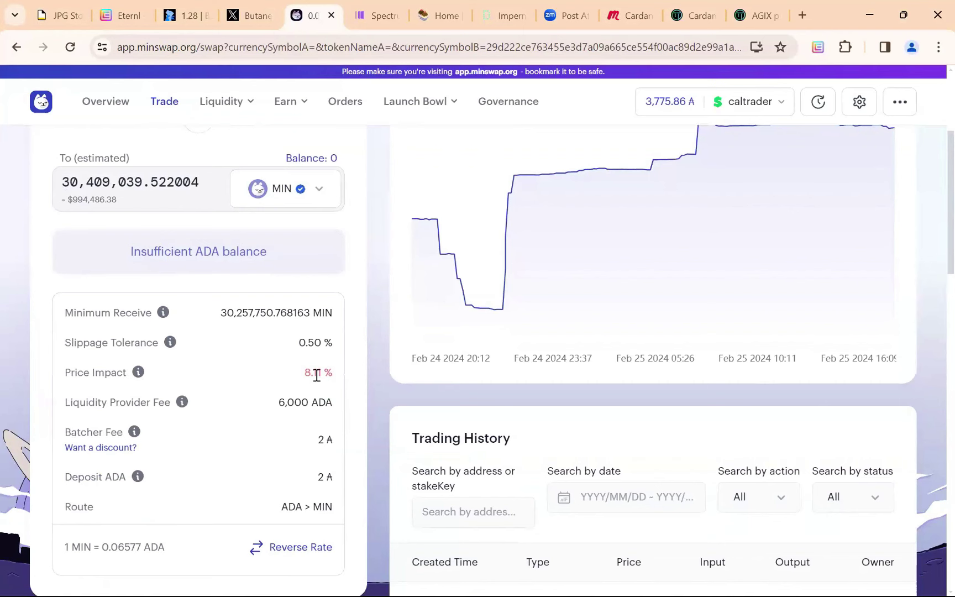
scroll(317, 375, "up", 3)
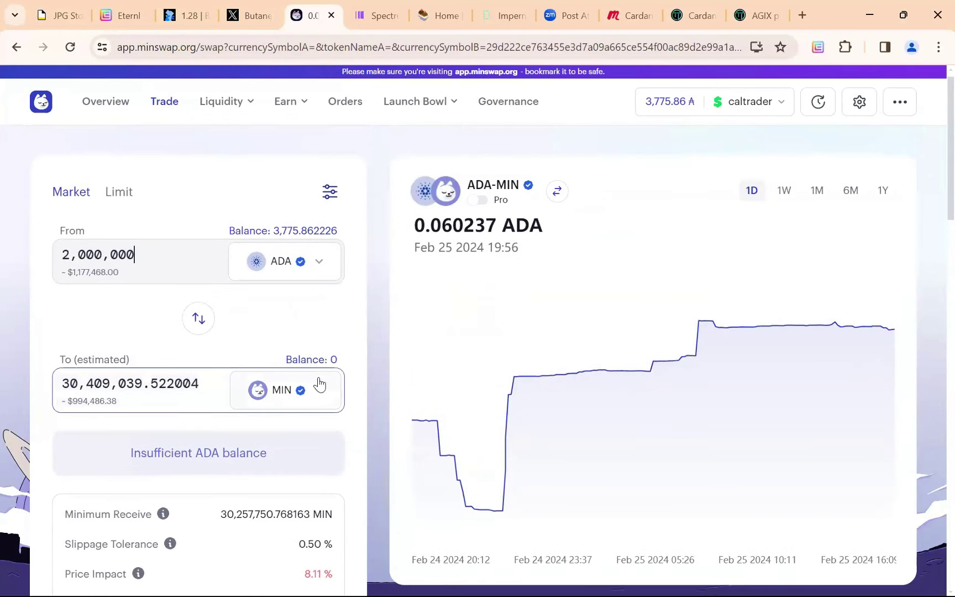
scroll(331, 356, "down", 2)
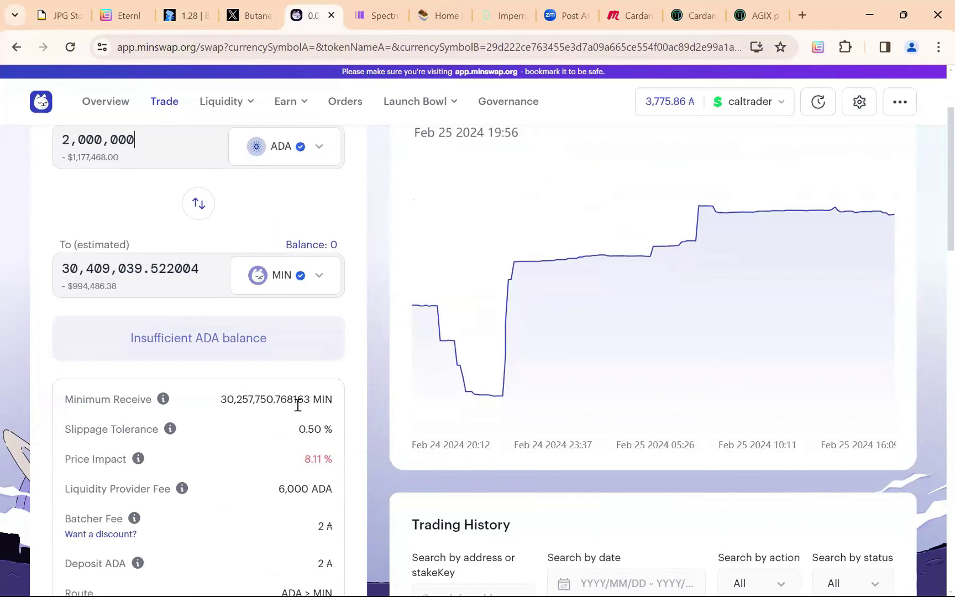
scroll(178, 143, "up", 1)
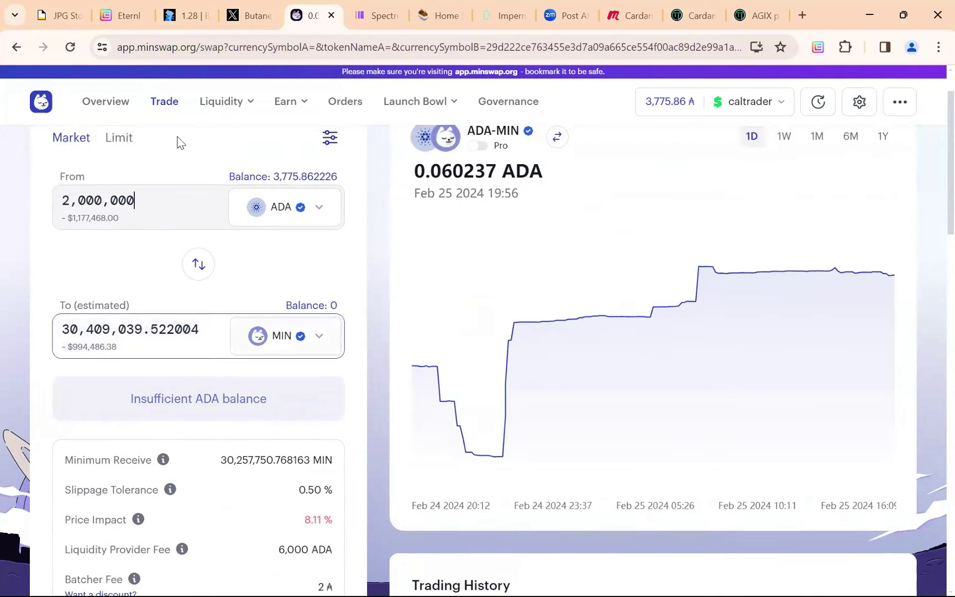
left_click(164, 190)
key("BackSpace")
key("BackSpace")
key("BackSpace")
key("BackSpace")
key("BackSpace")
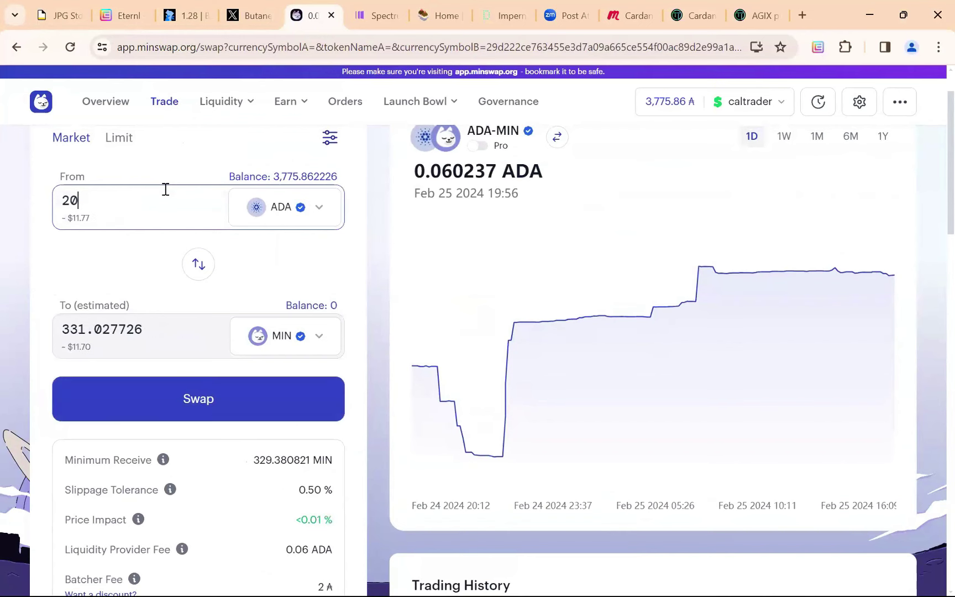
Review the 20 ADA to 331.027726 MIN swap, with a minimum of 329.380821 MIN, in Confirm Swap.
scroll(165, 189, "down", 3)
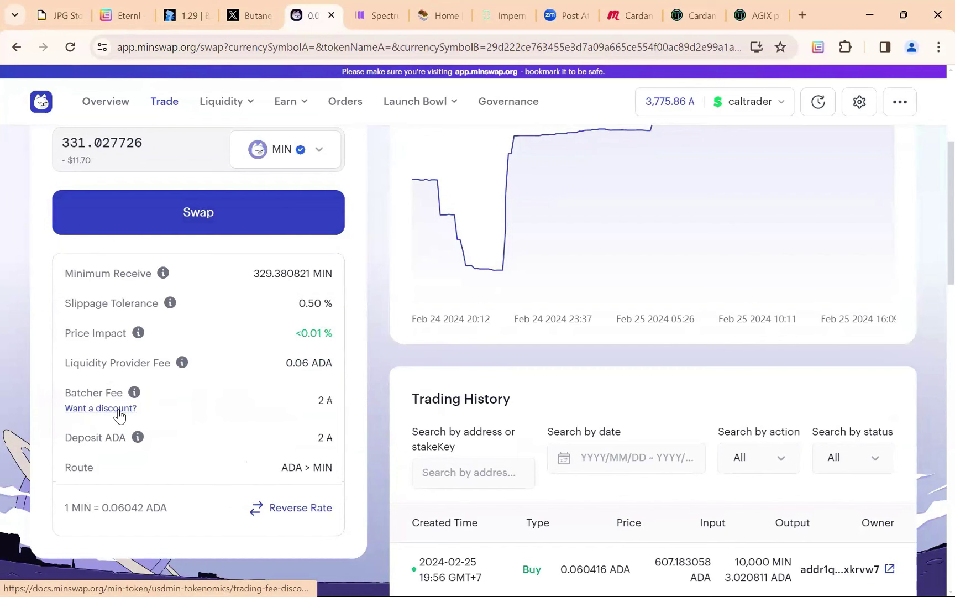
mouse_move(139, 438)
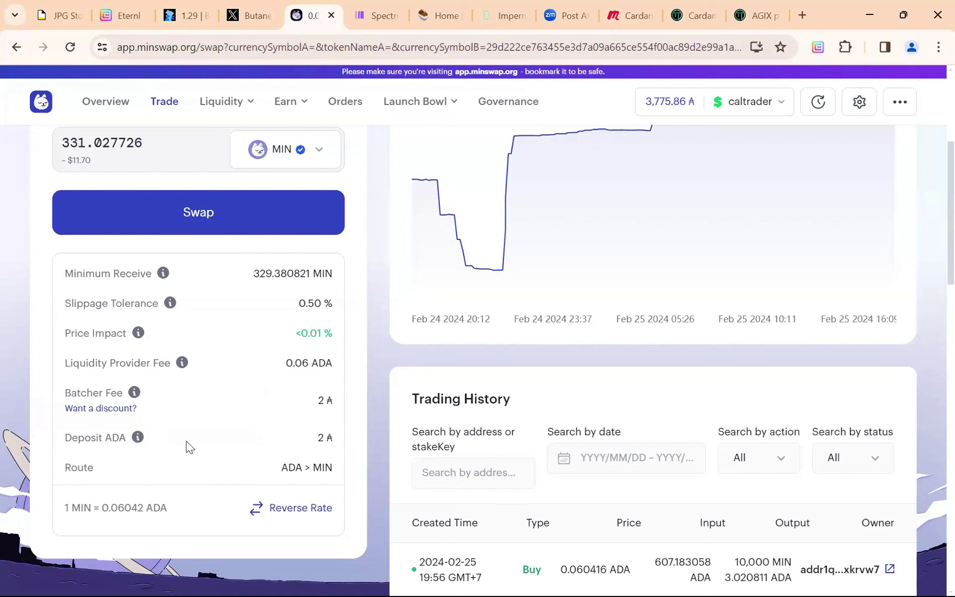
scroll(215, 370, "up", 3)
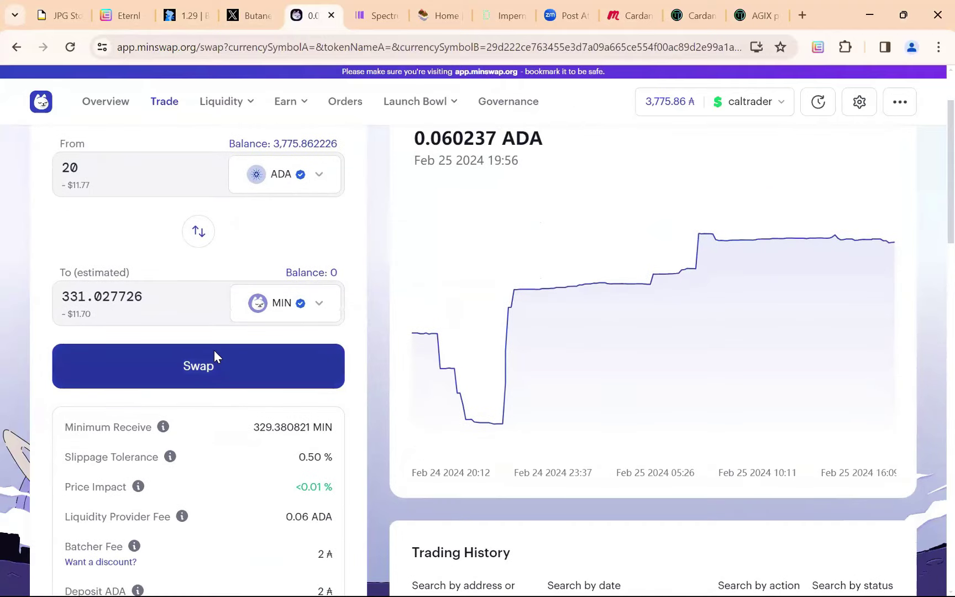
left_click(240, 362)
scroll(536, 370, "down", 1)
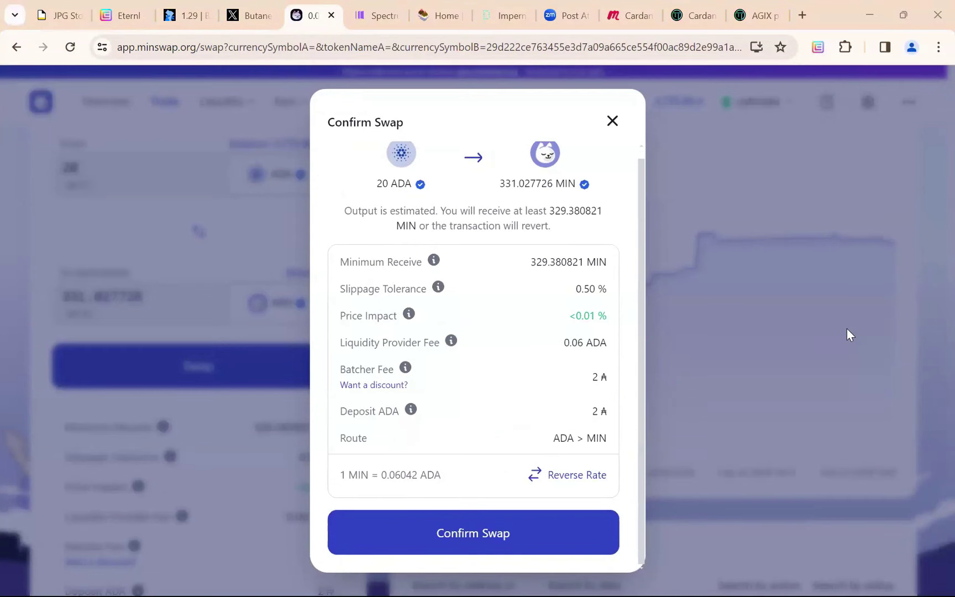
Confirm the 20 ADA to MIN swap and sign it with the Eternl spending password.
left_click(544, 530)
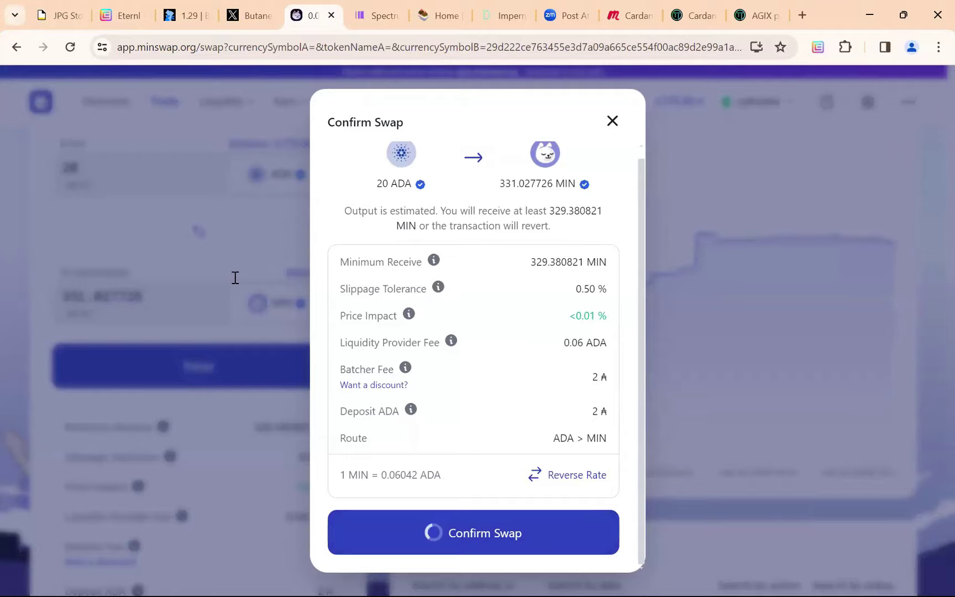
type("••••••••••••")
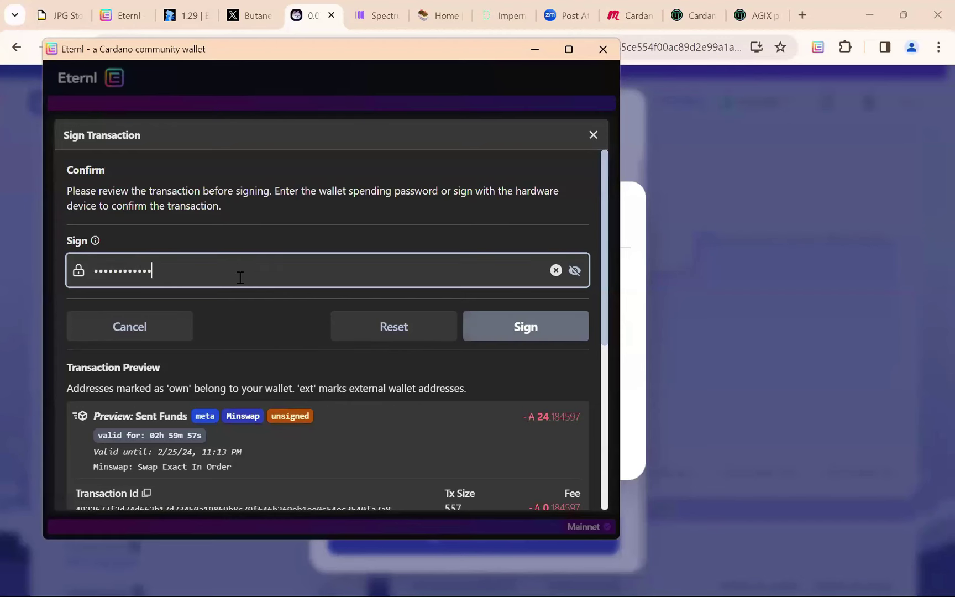
key("Return")
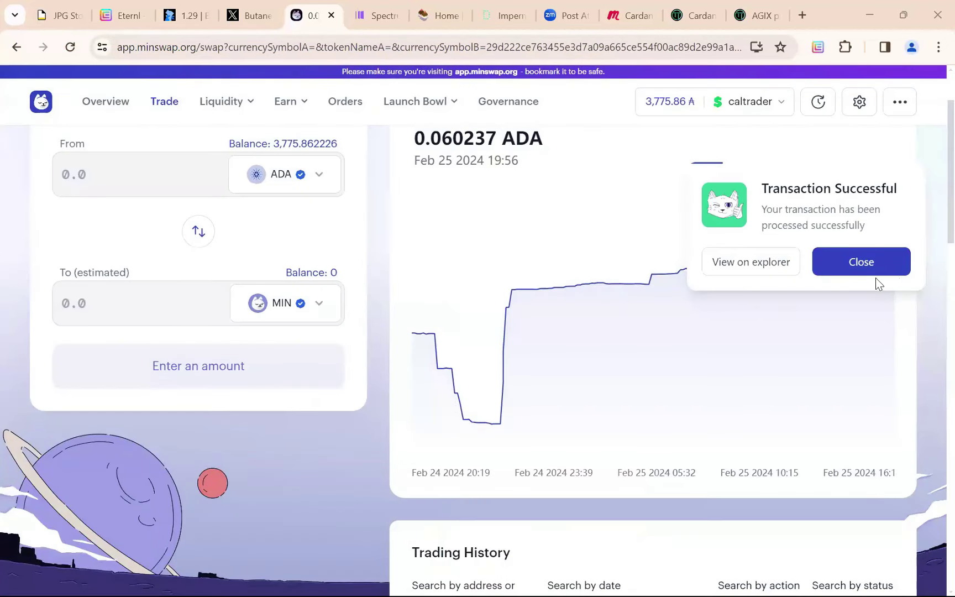
Dismiss the transaction success notice and switch to the Eternl wallet tab.
left_click(859, 262)
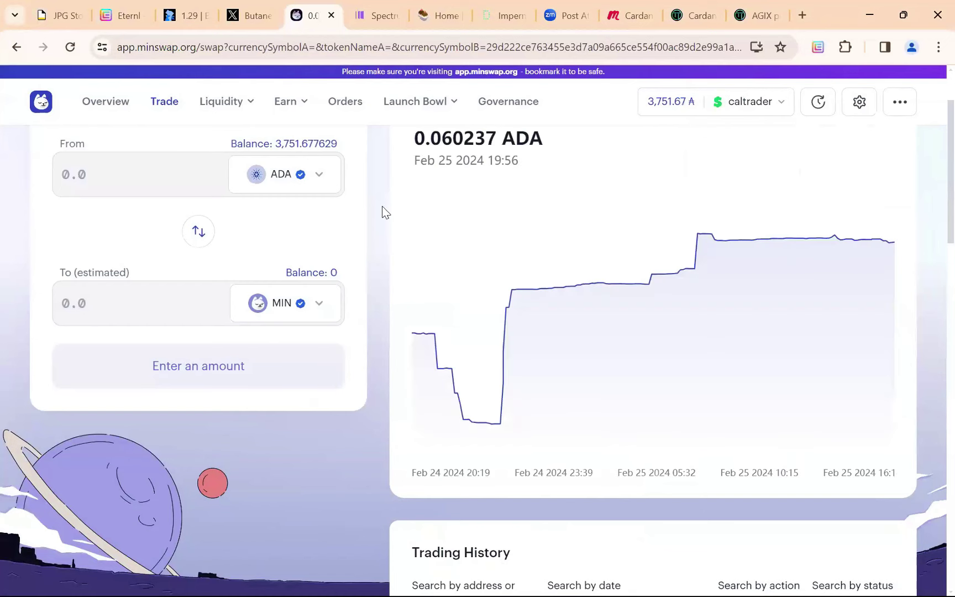
scroll(388, 196, "up", 1)
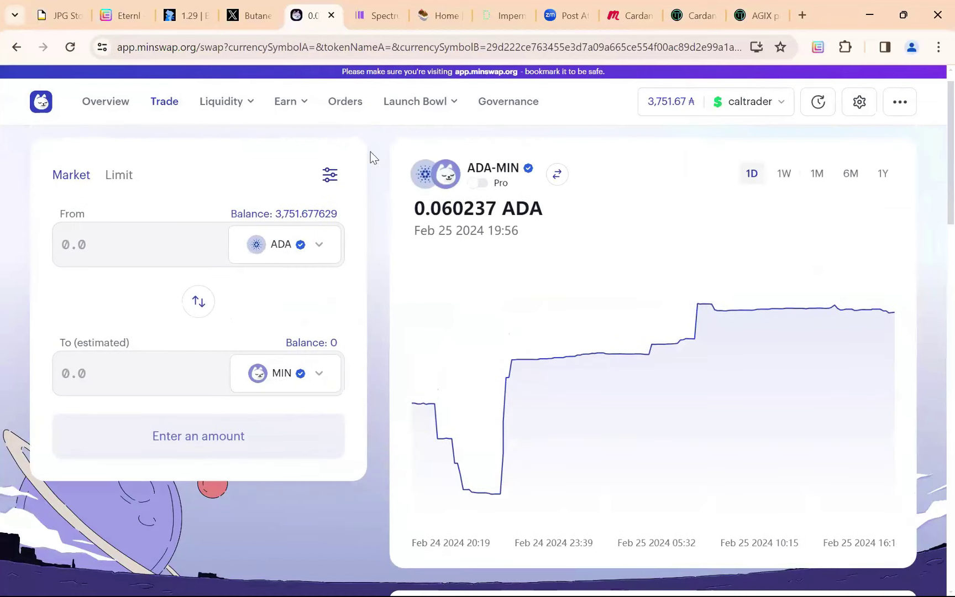
left_click(121, 15)
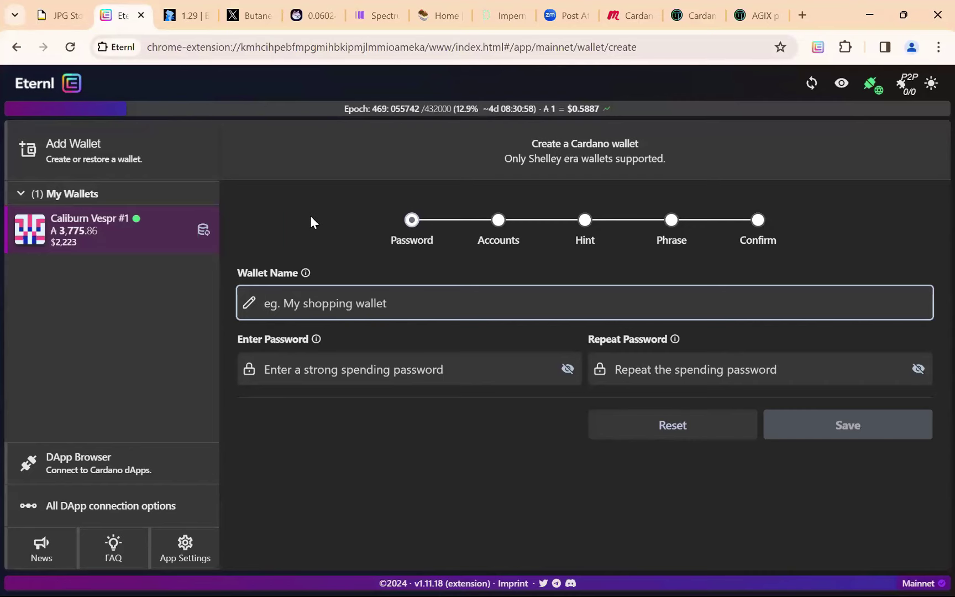
Find the pending 24.184597 ADA Minswap swap in Eternl's transaction list, then return to Minswap.
left_click(149, 229)
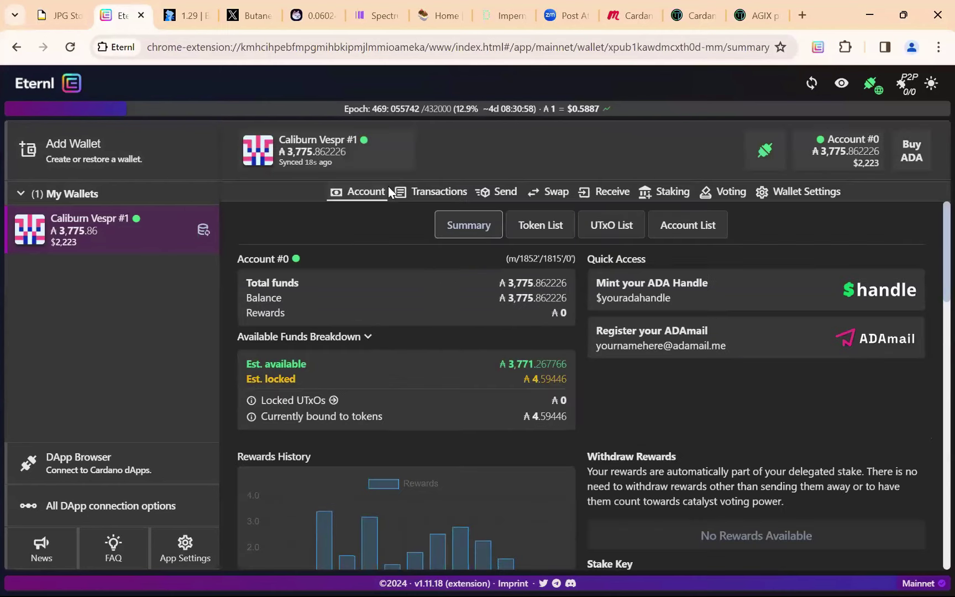
left_click(425, 194)
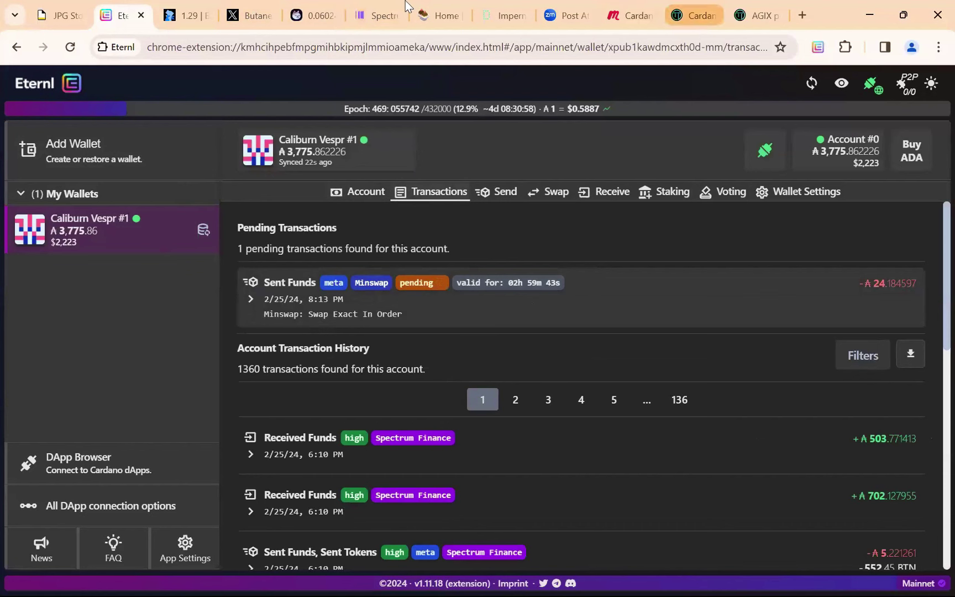
left_click(312, 15)
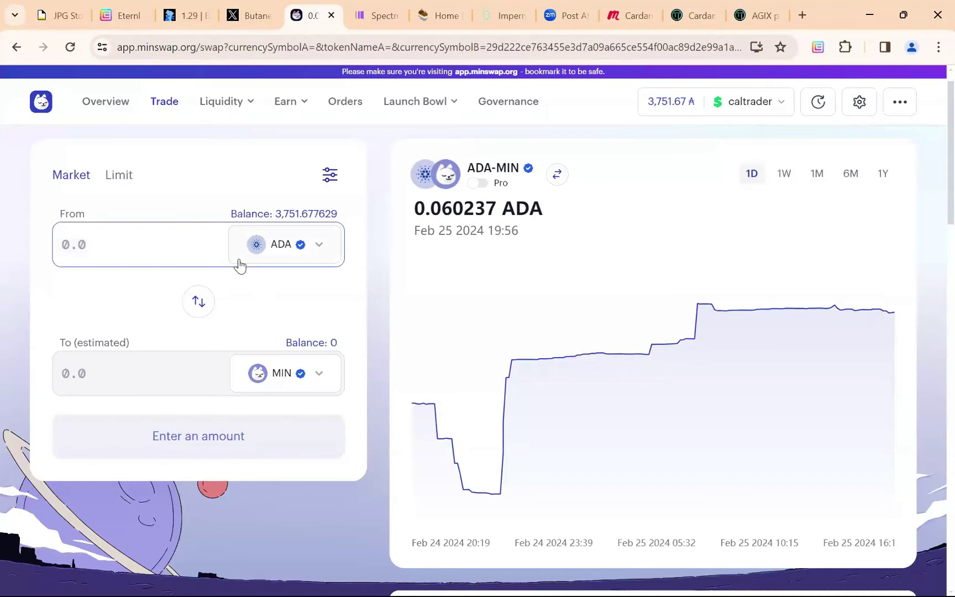
Enter 20 ADA to swap for MIN and open the batcher fee 'Want a discount?' docs.
left_click(188, 248)
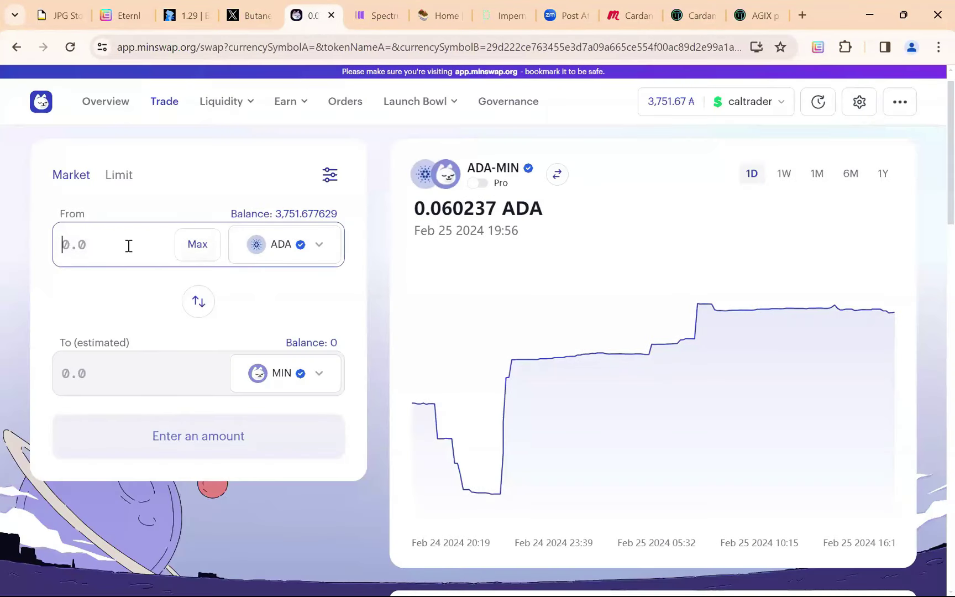
type("20")
scroll(129, 250, "down", 4)
mouse_move(140, 379)
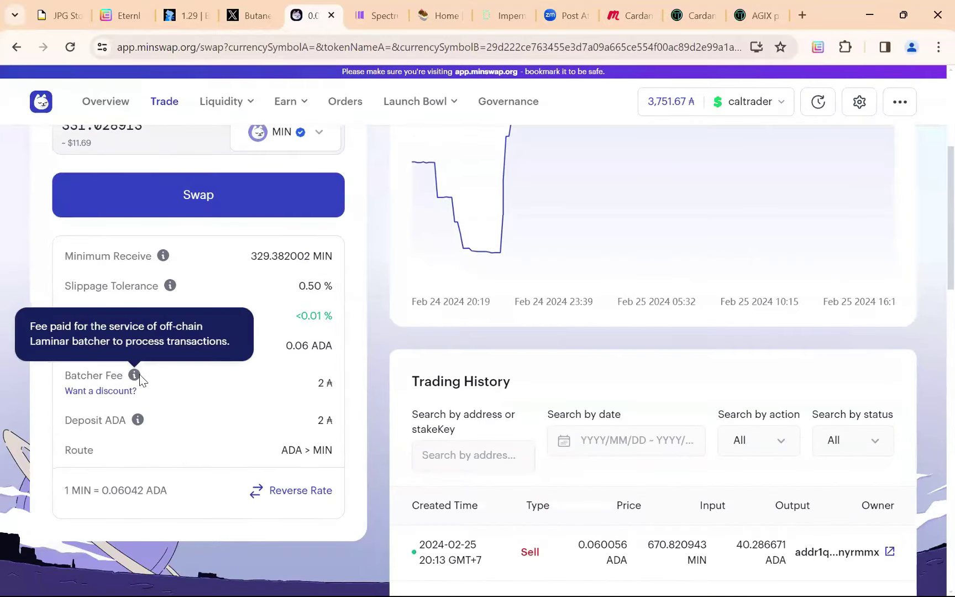
left_click(114, 392)
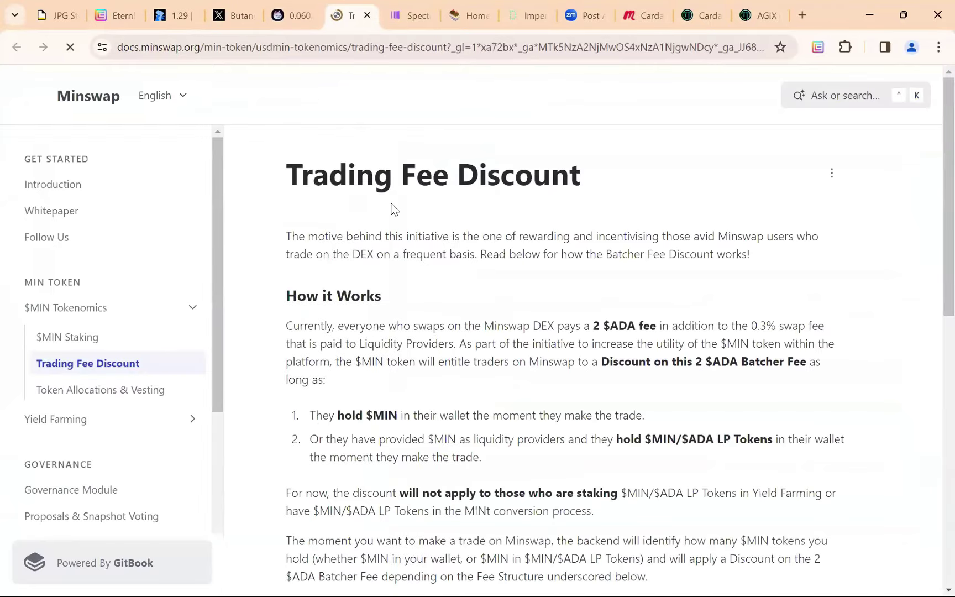
Scroll to the Batcher Fee Discount Rates table (2,000 to 50,000 MIN) and copy the page URL.
scroll(390, 209, "down", 4)
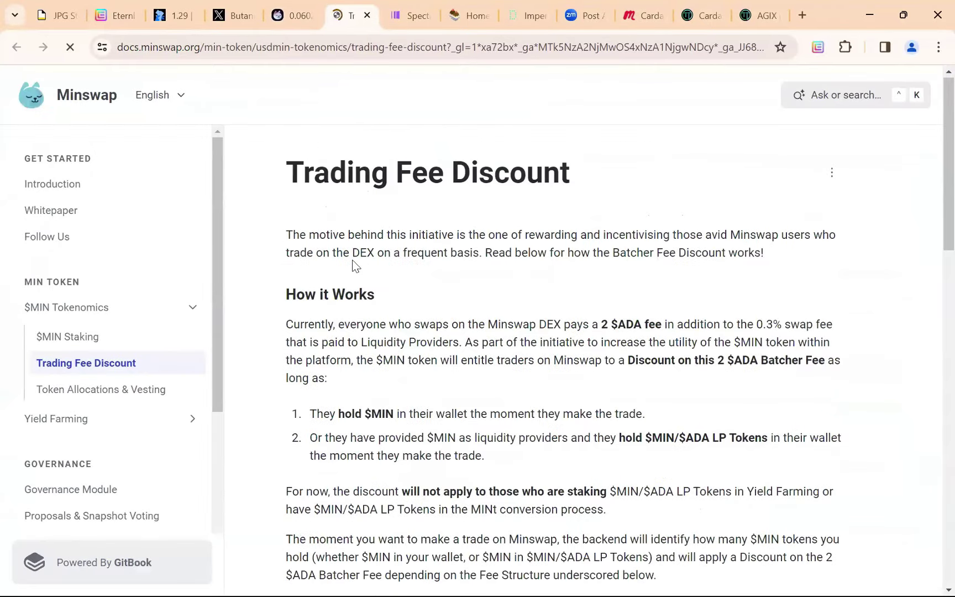
scroll(365, 260, "down", 2)
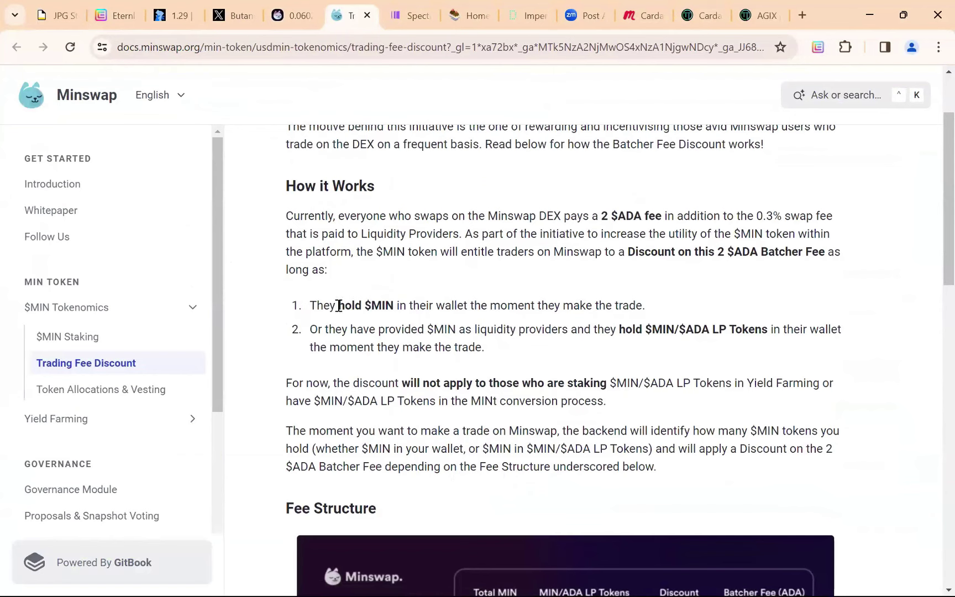
left_click_drag(339, 306, 396, 306)
scroll(397, 309, "down", 3)
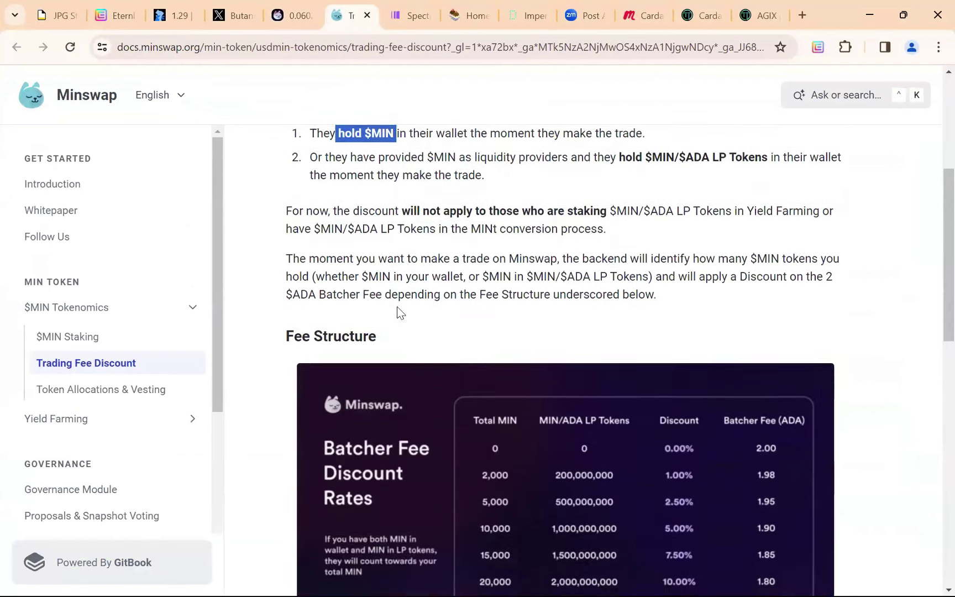
scroll(398, 313, "down", 4)
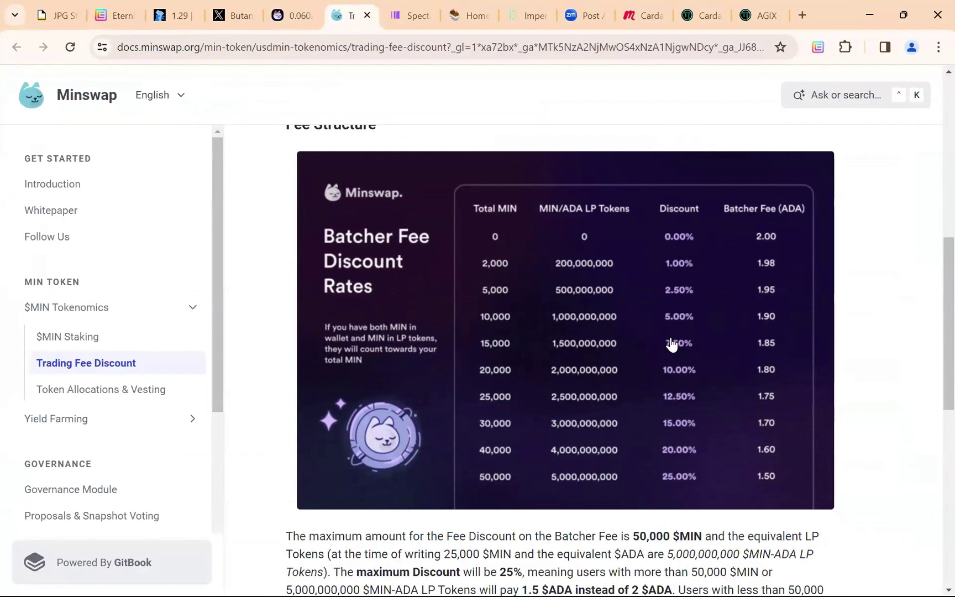
left_click(523, 55)
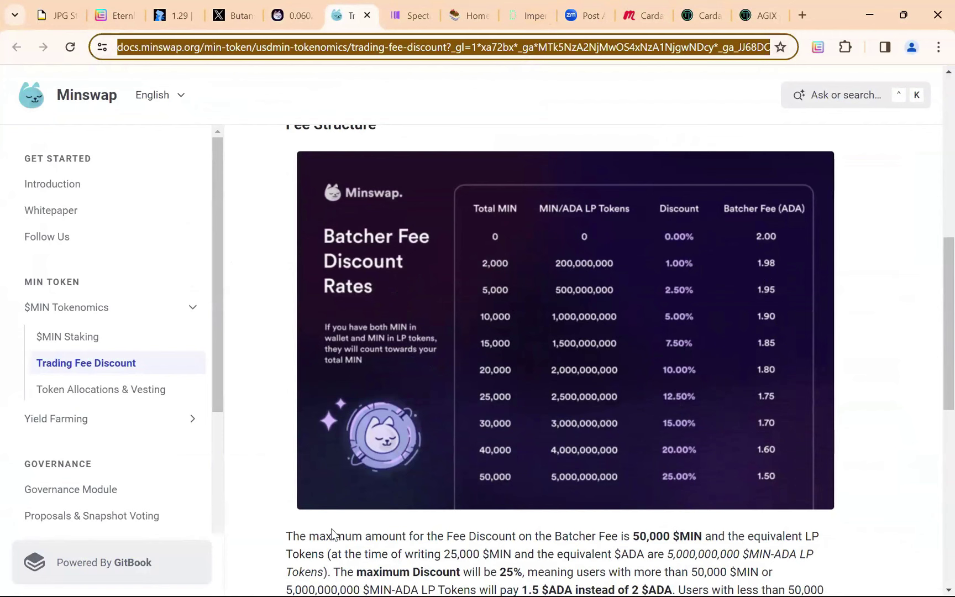
key("alt+Tab")
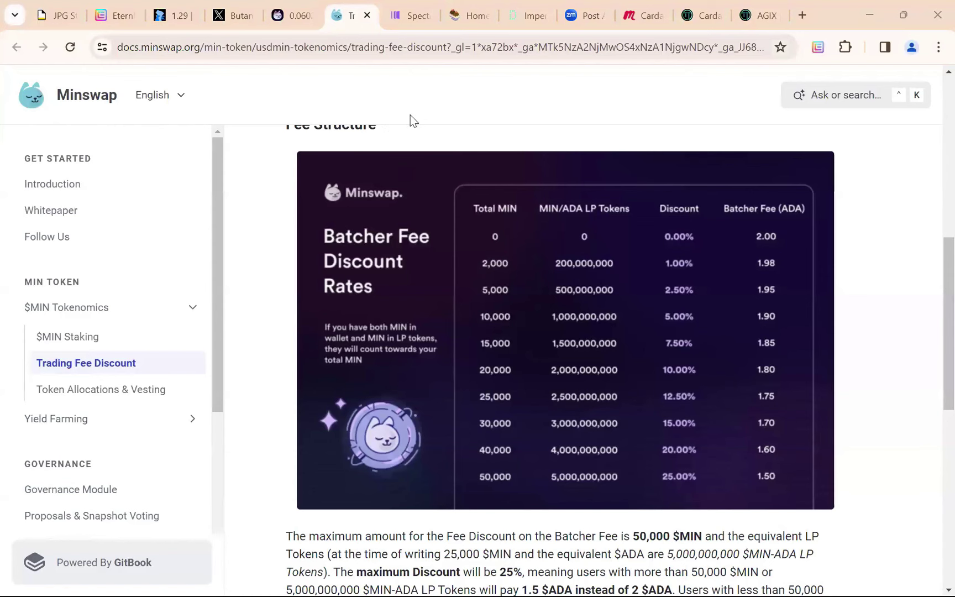
Back on the Minswap swap page, check the discounted batcher fee of 1.99669 ₳.
left_click(301, 10)
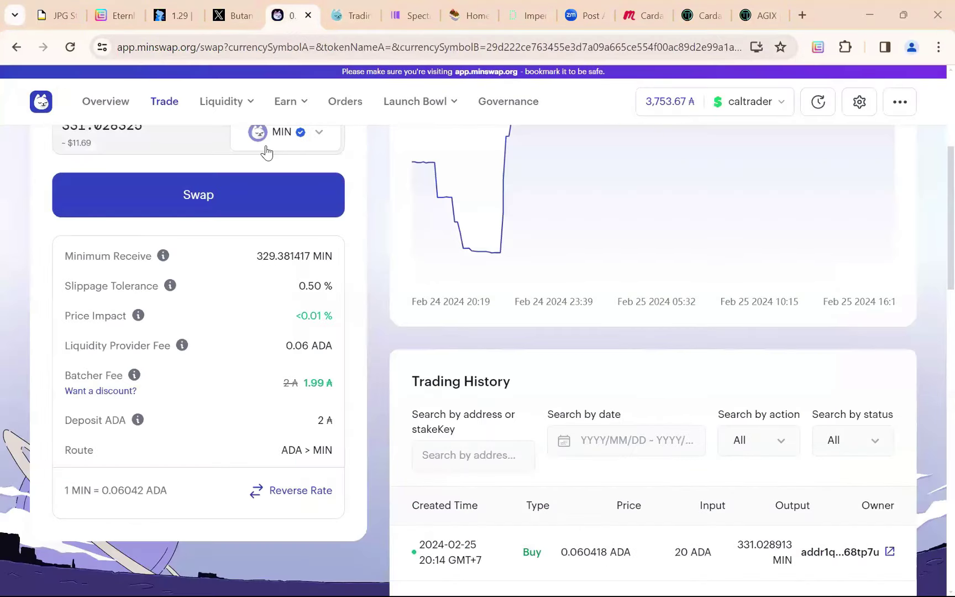
scroll(325, 268, "up", 2)
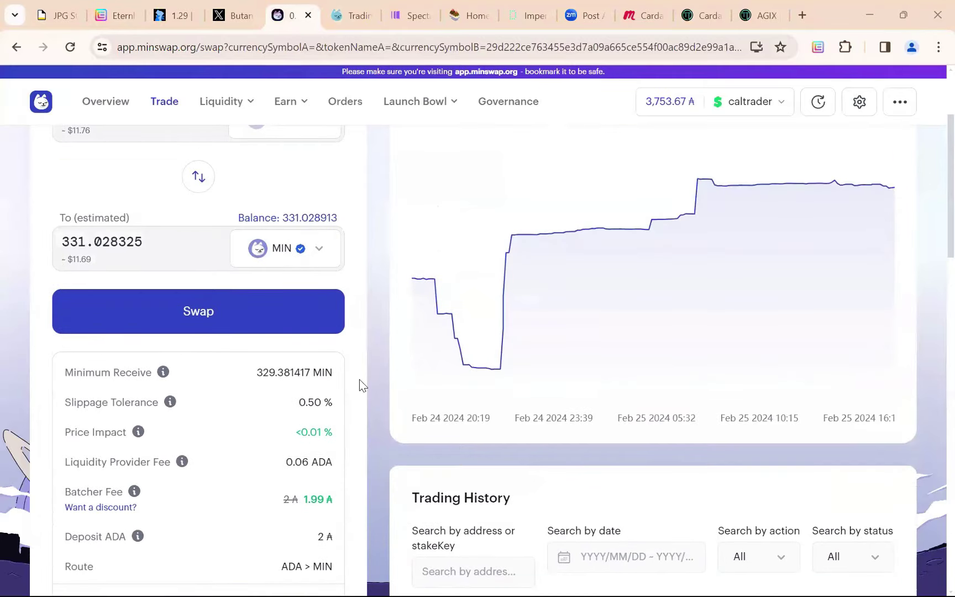
scroll(313, 453, "down", 1)
mouse_move(315, 449)
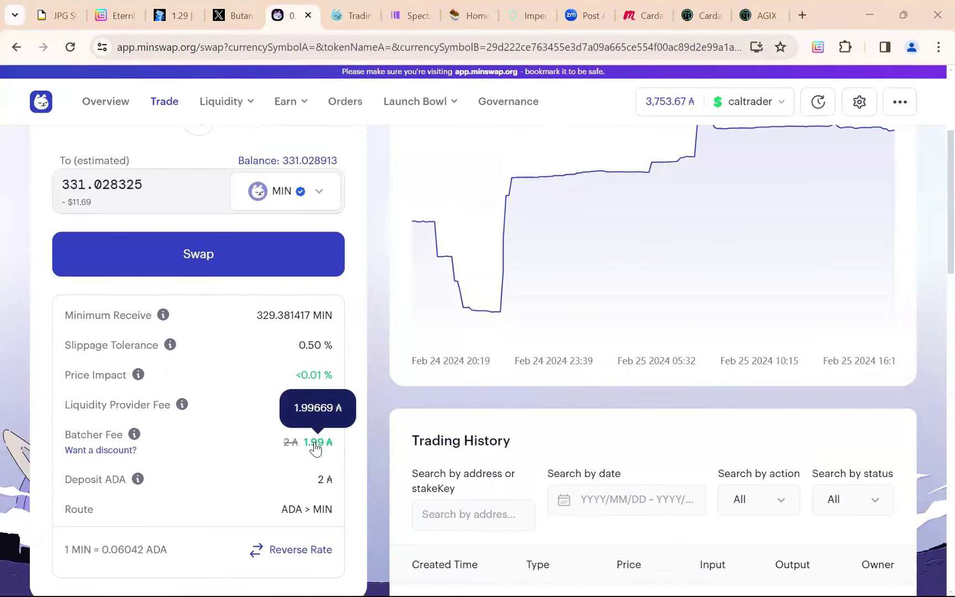
scroll(315, 449, "up", 2)
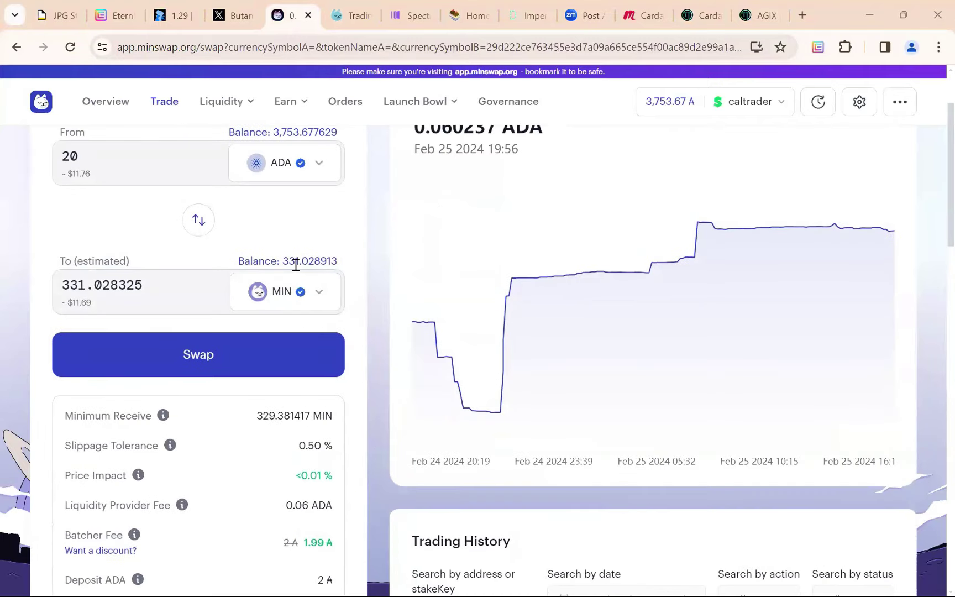
scroll(316, 474, "down", 1)
mouse_move(315, 474)
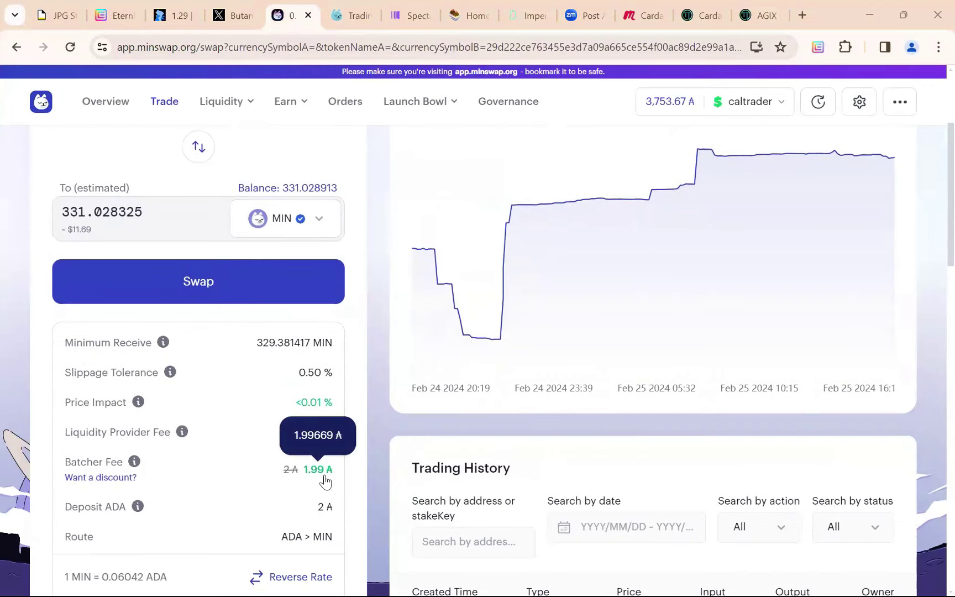
scroll(347, 480, "up", 3)
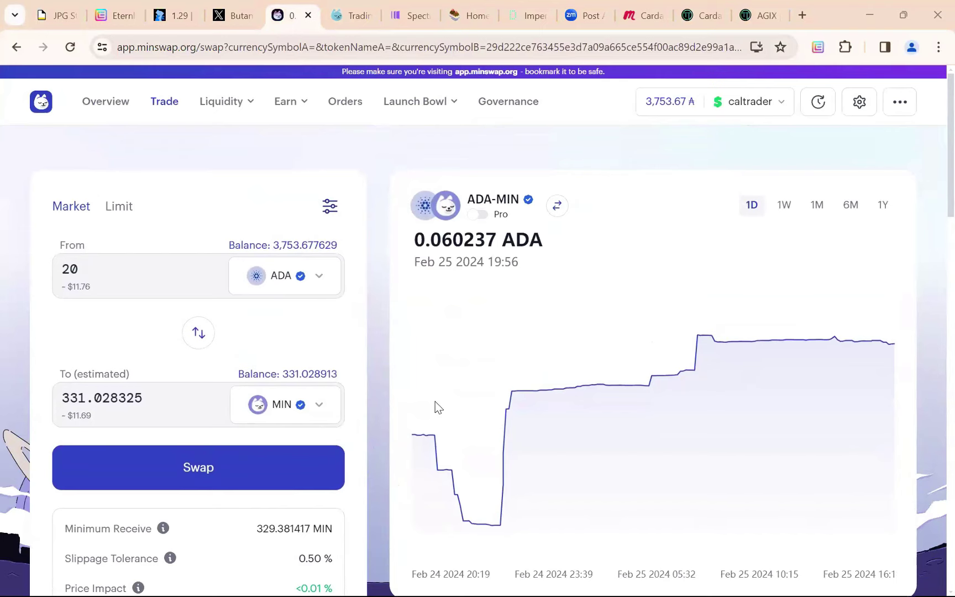
scroll(271, 367, "down", 5)
scroll(273, 355, "down", 1)
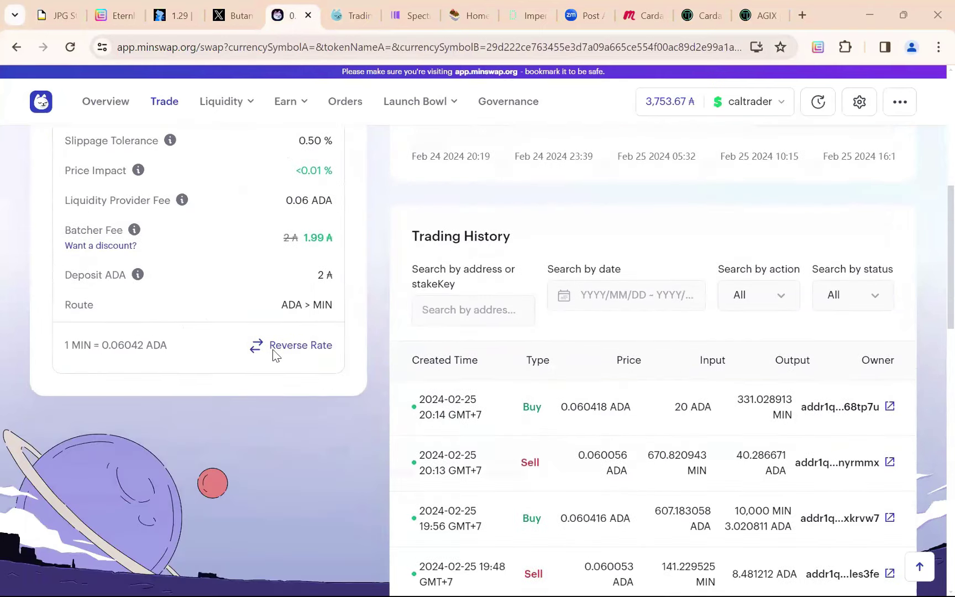
scroll(273, 356, "up", 1)
scroll(229, 323, "up", 5)
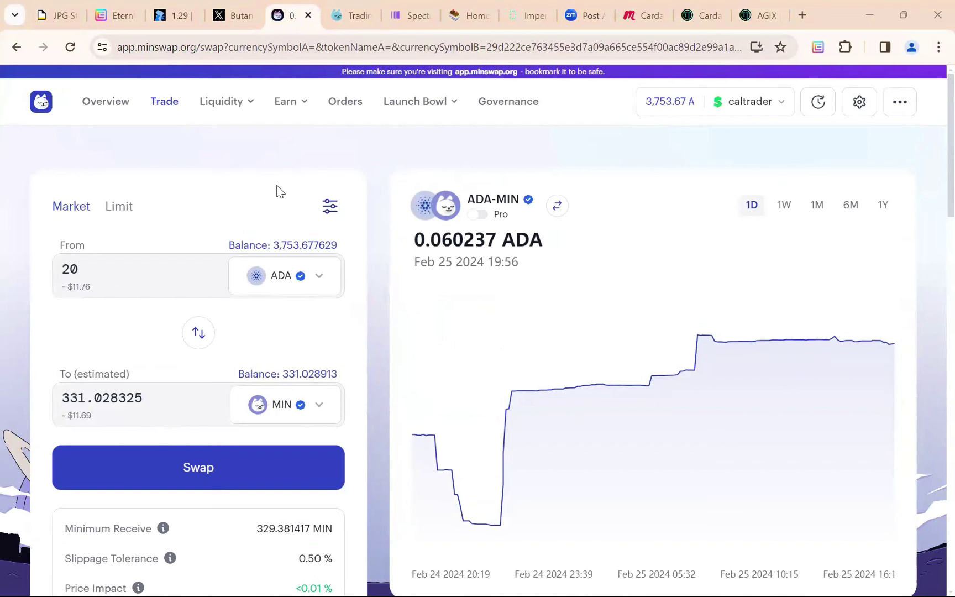
Open Liquidity > Pool, expand the ADA - MIN pool row and start adding liquidity to it.
left_click(237, 100)
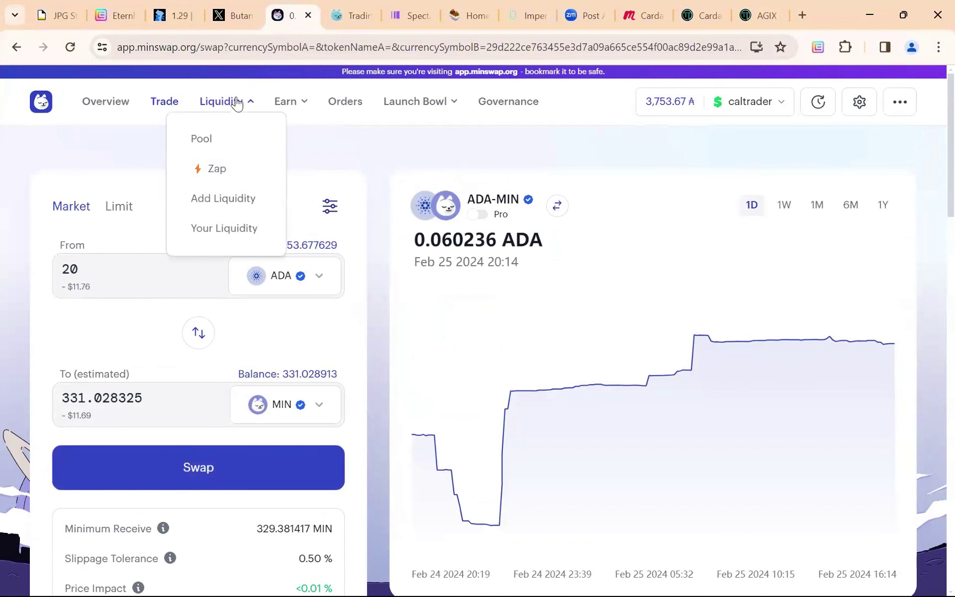
left_click(227, 136)
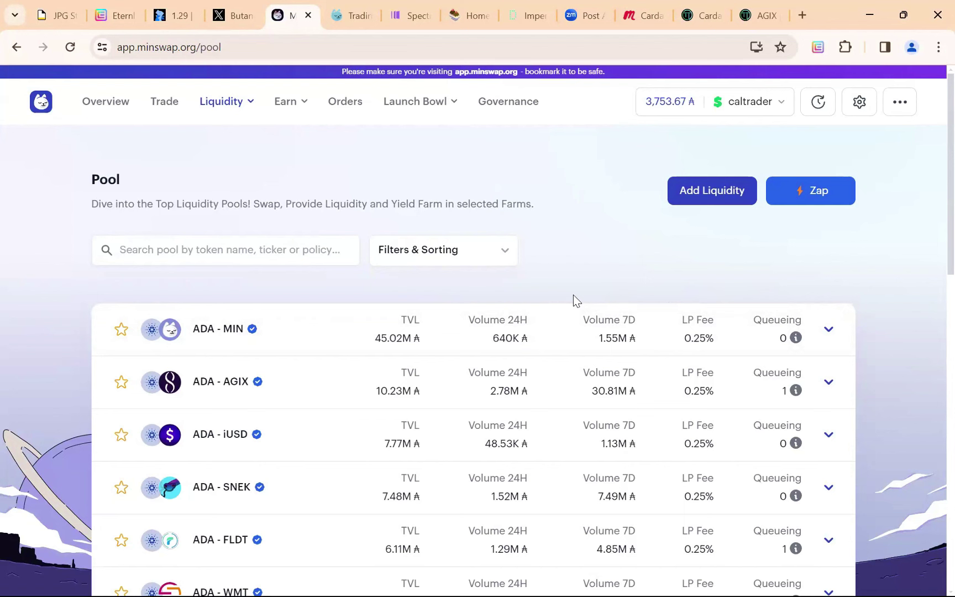
left_click(828, 330)
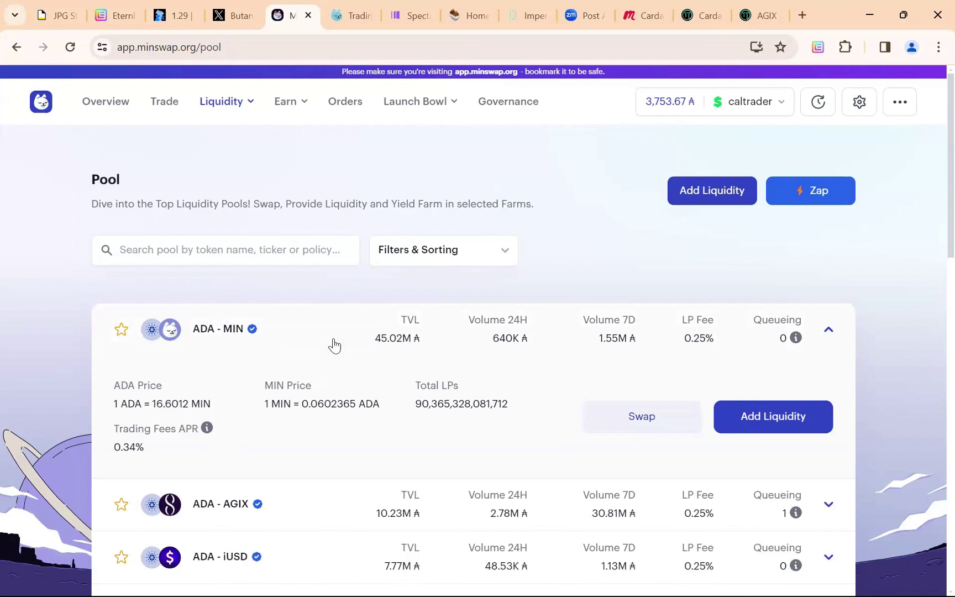
left_click(793, 418)
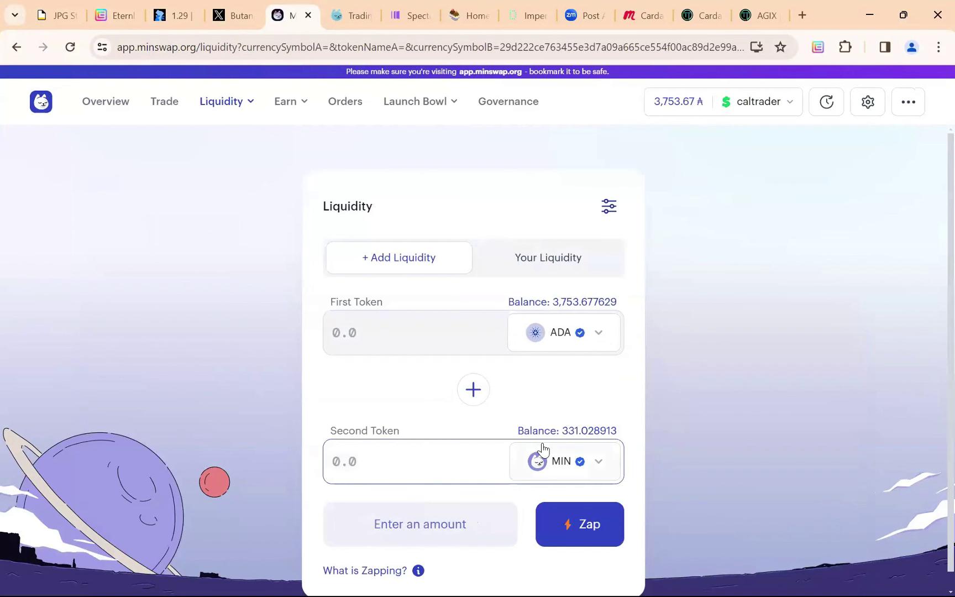
Fill the deposit with the full 331.028913 MIN balance, paired with 19.940017 ADA.
left_click(571, 437)
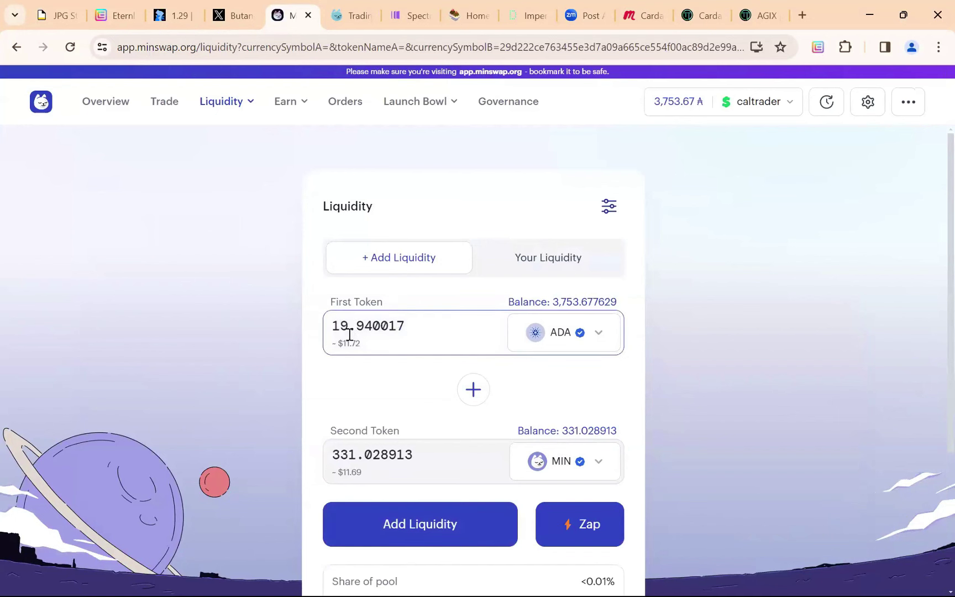
scroll(354, 337, "down", 1)
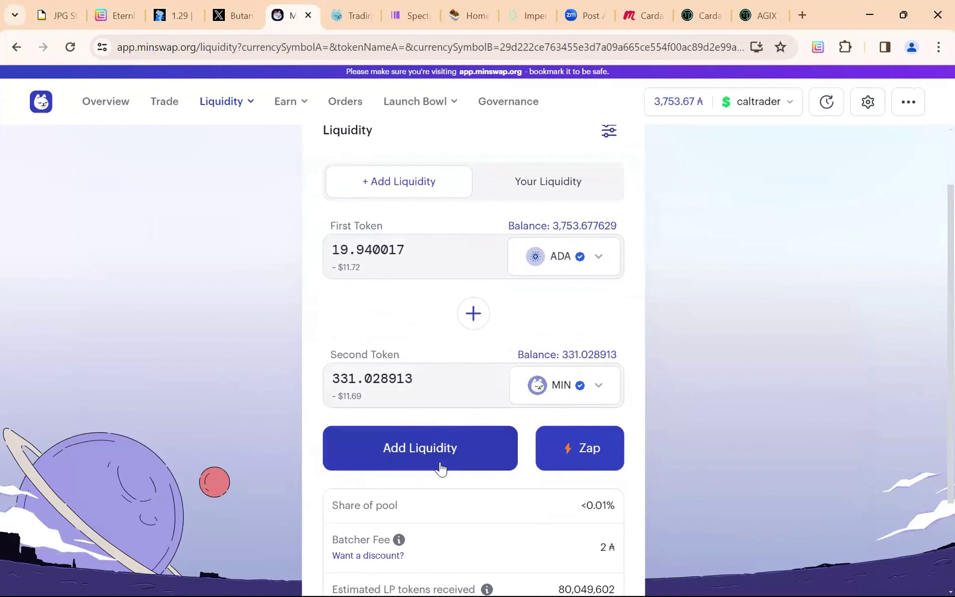
scroll(447, 344, "down", 2)
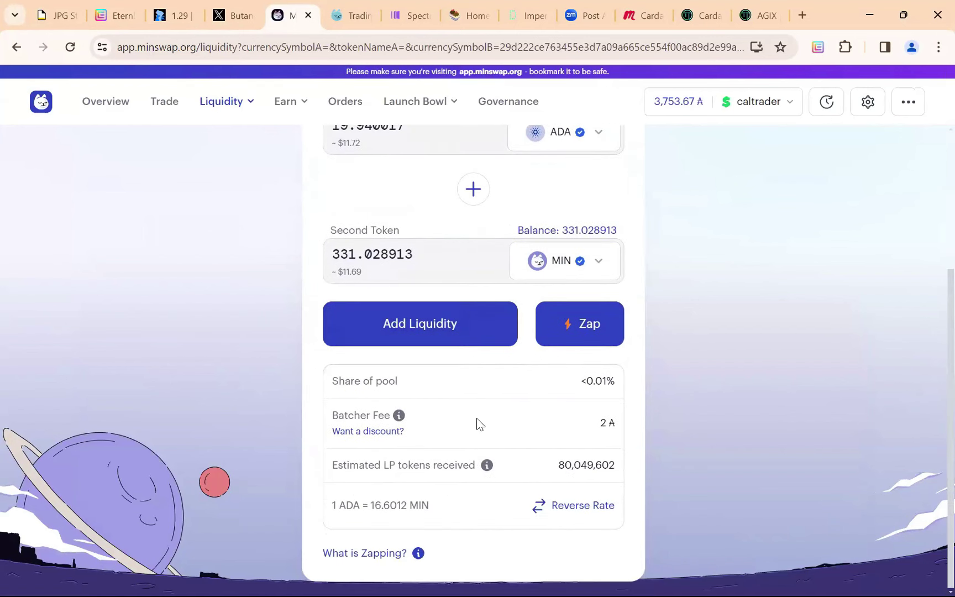
mouse_move(489, 470)
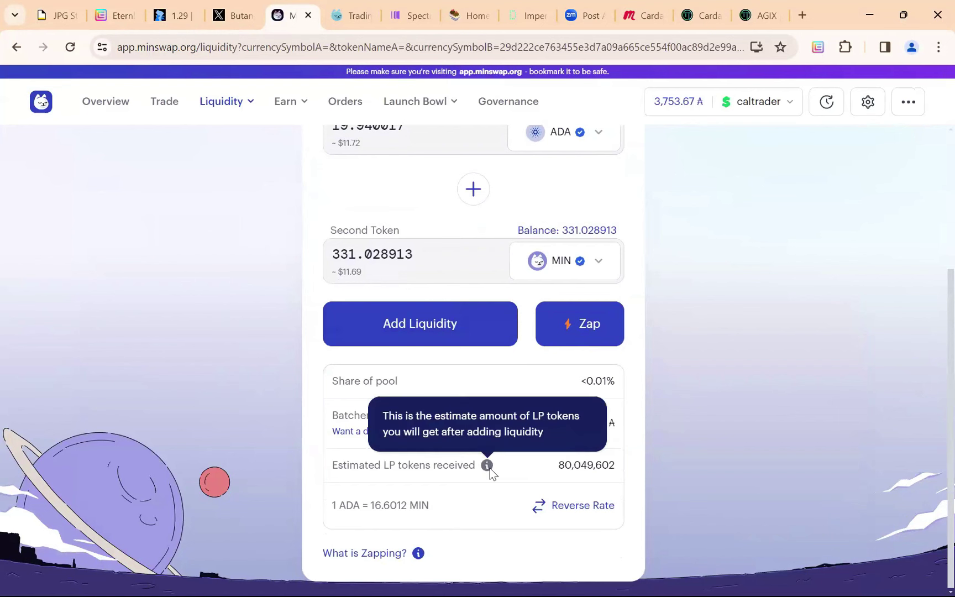
Submit the ADA-MIN liquidity deposit and sign it with the Eternl spending password.
left_click(457, 329)
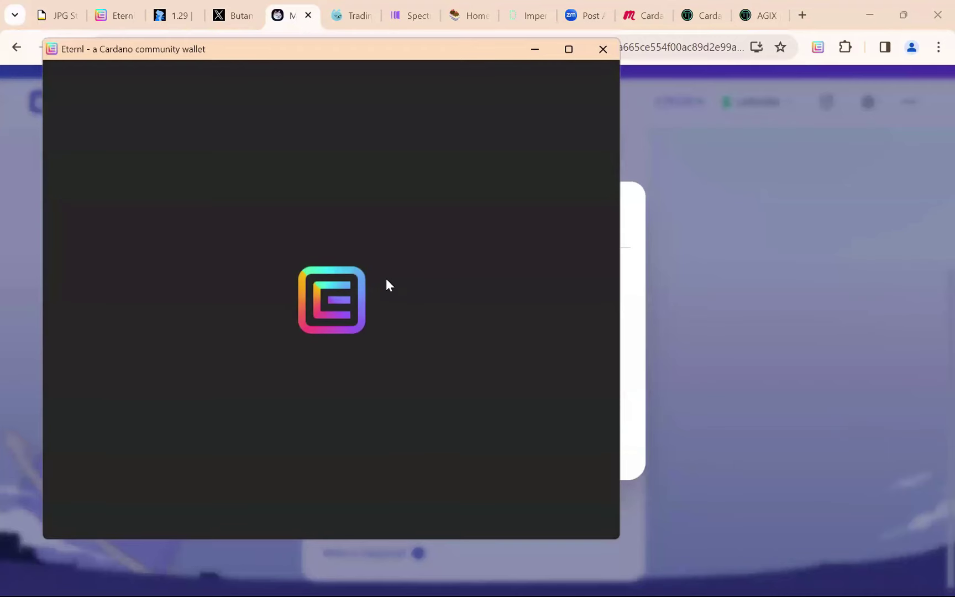
type("•••••••••••")
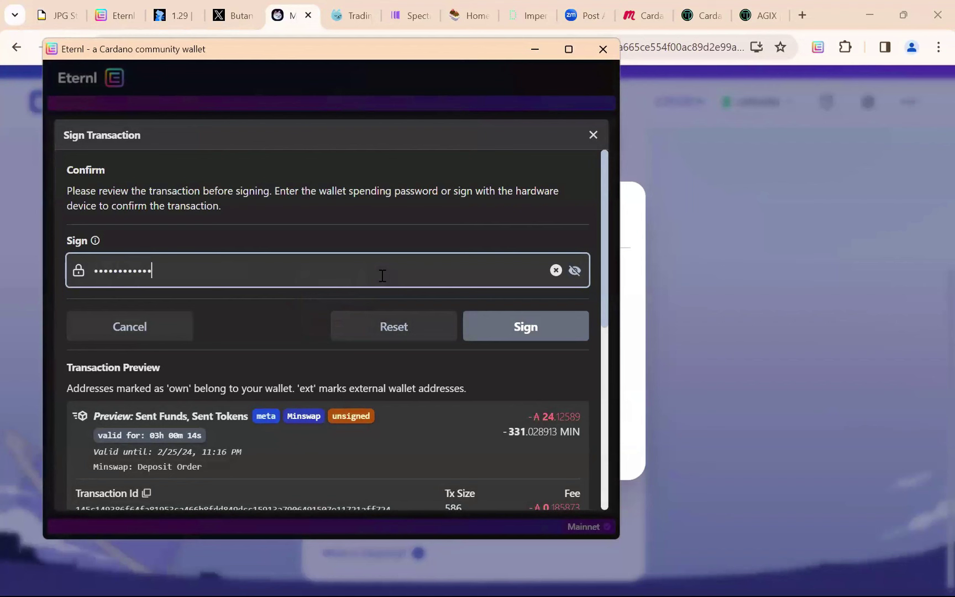
key("Return")
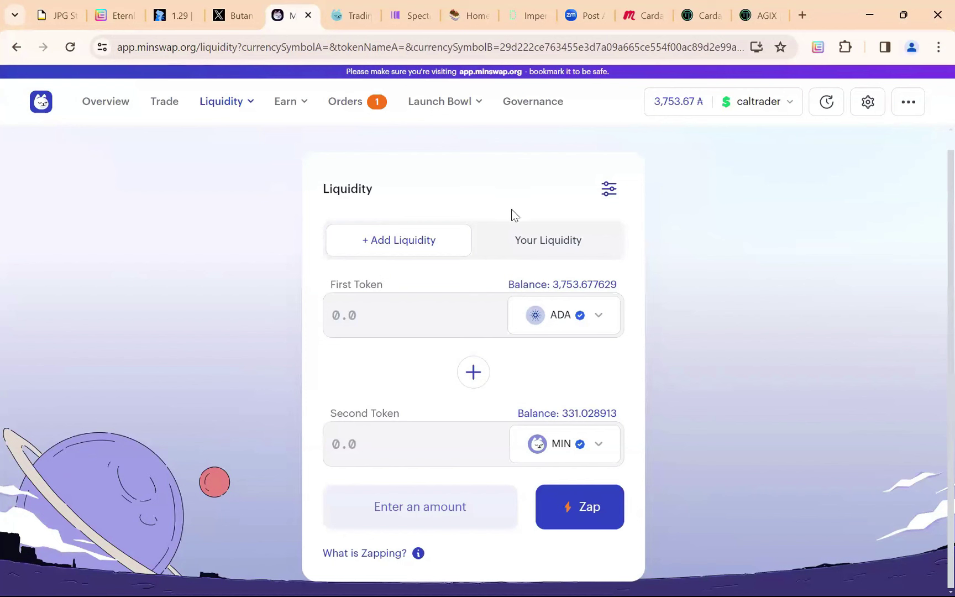
Check Your Liquidity, then glance through the wallet, calculator and docs tabs before returning to Minswap.
left_click(509, 240)
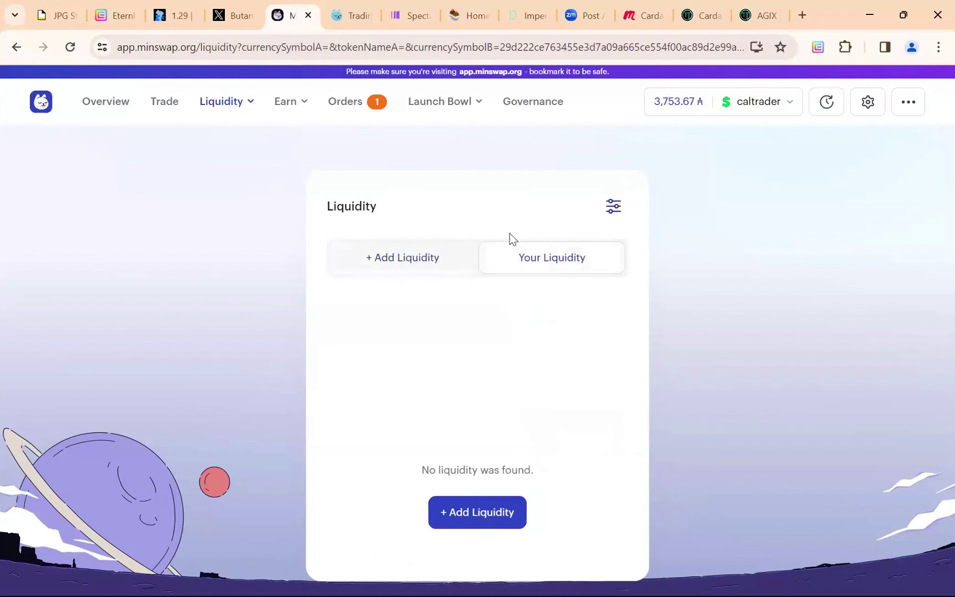
left_click(409, 271)
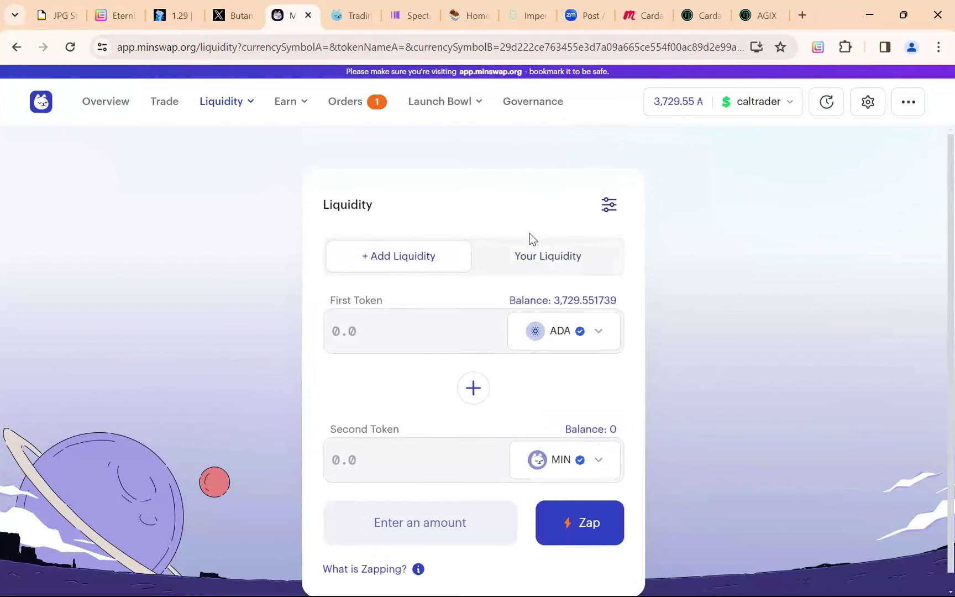
scroll(530, 234, "down", 1)
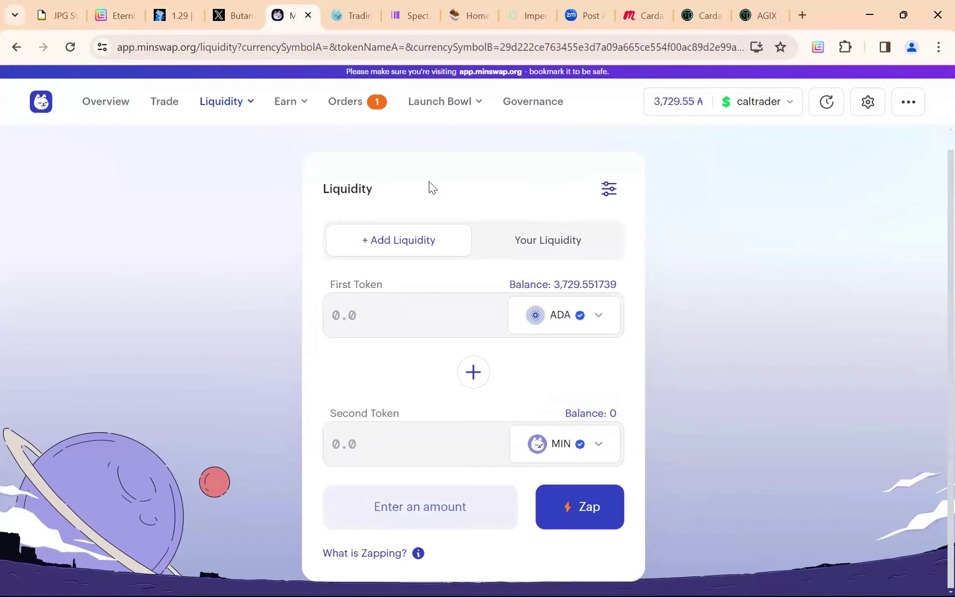
left_click(116, 15)
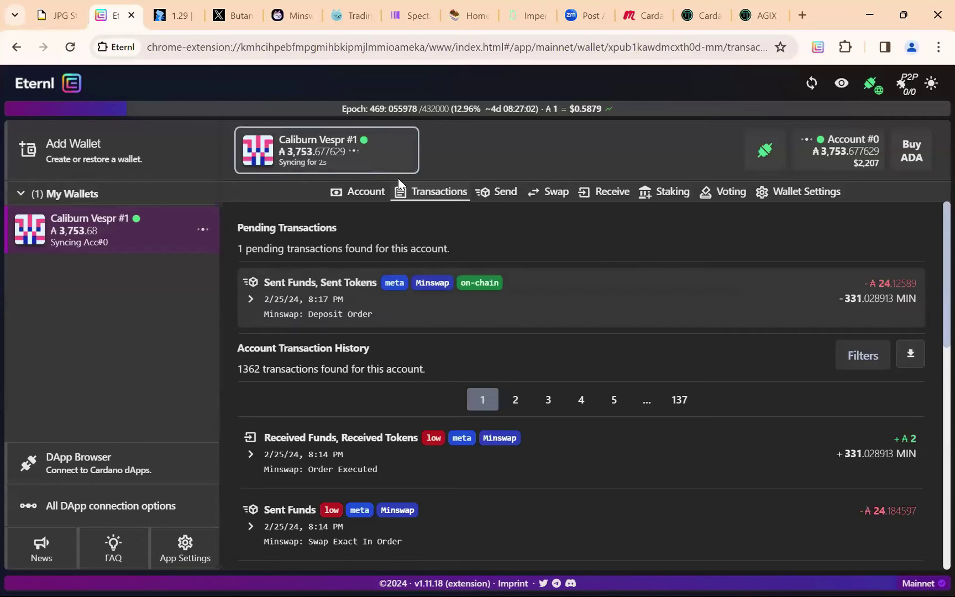
scroll(504, 293, "down", 1)
right_click(501, 305)
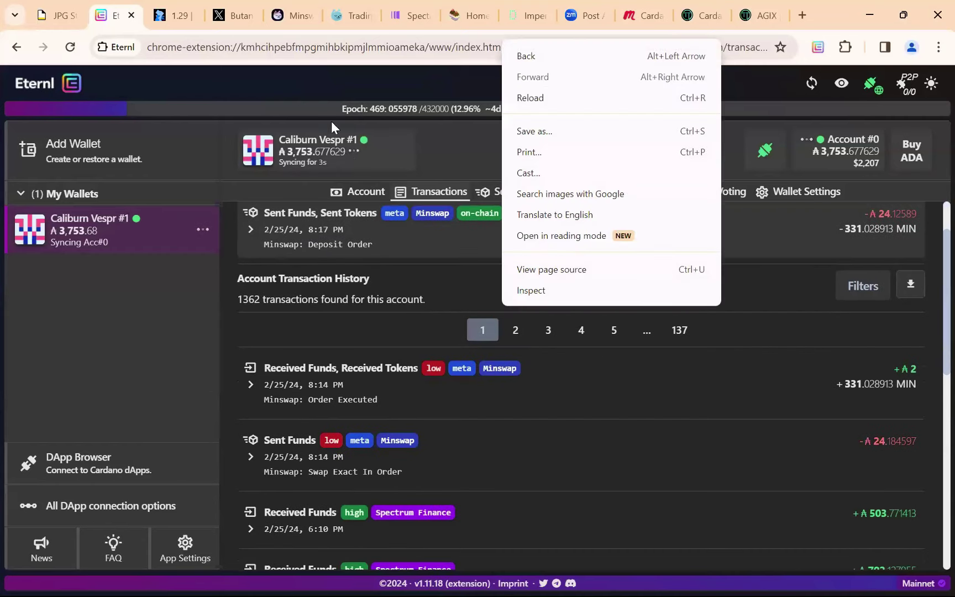
left_click(528, 12)
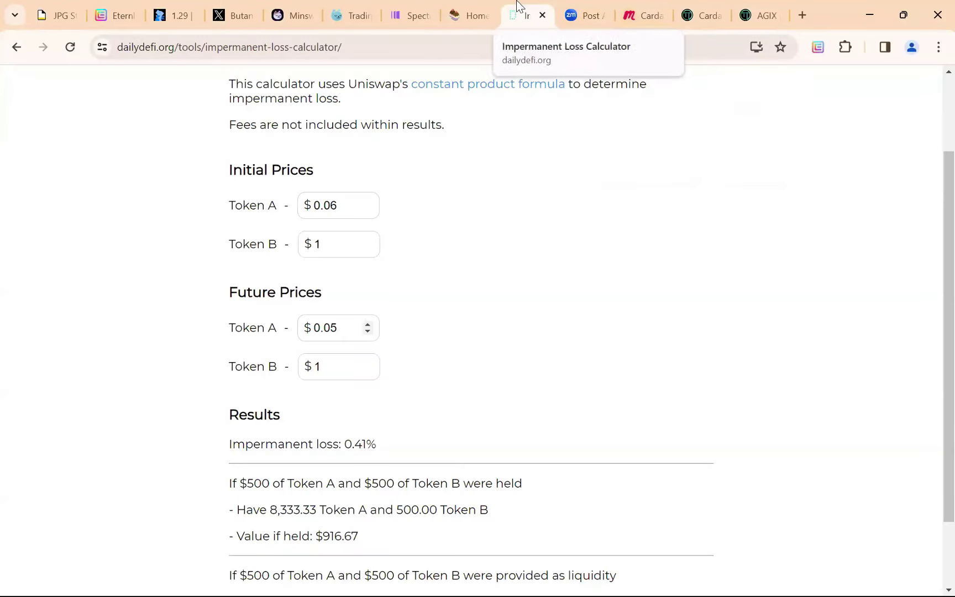
left_click(354, 15)
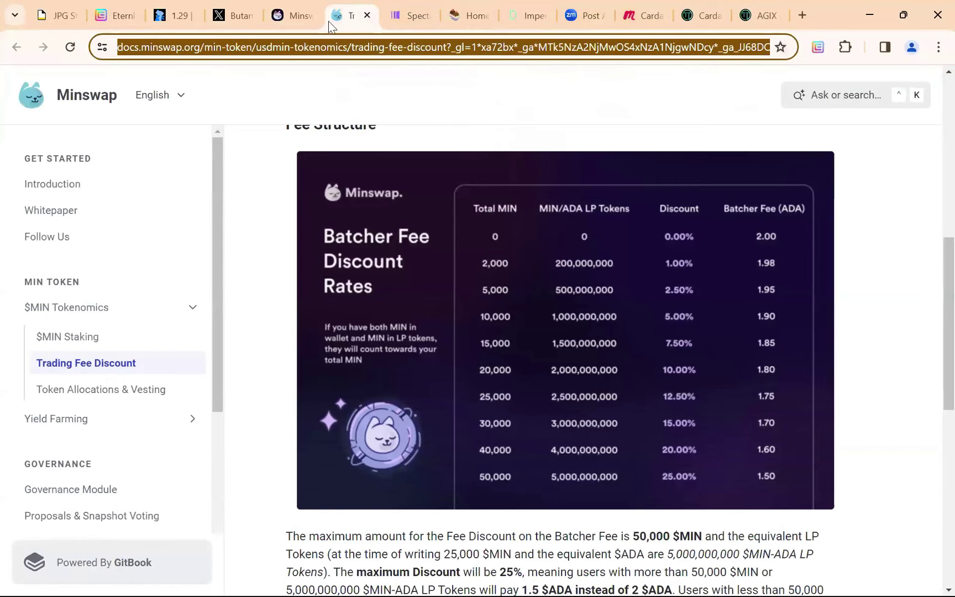
left_click(298, 15)
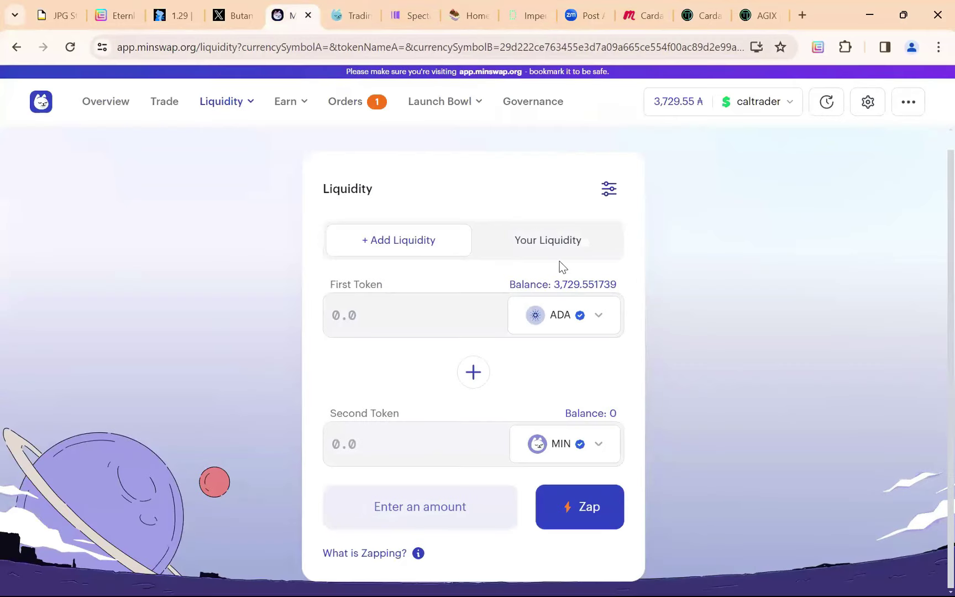
Inspect the completed ADA-MIN deposit in Orders, returning 80,049,602 LP tokens.
left_click(562, 254)
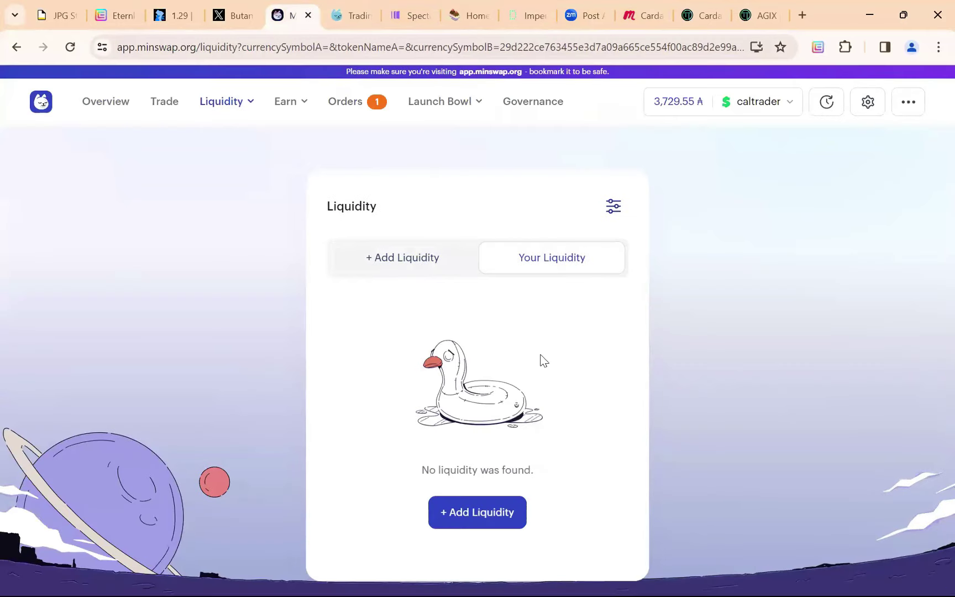
left_click(357, 111)
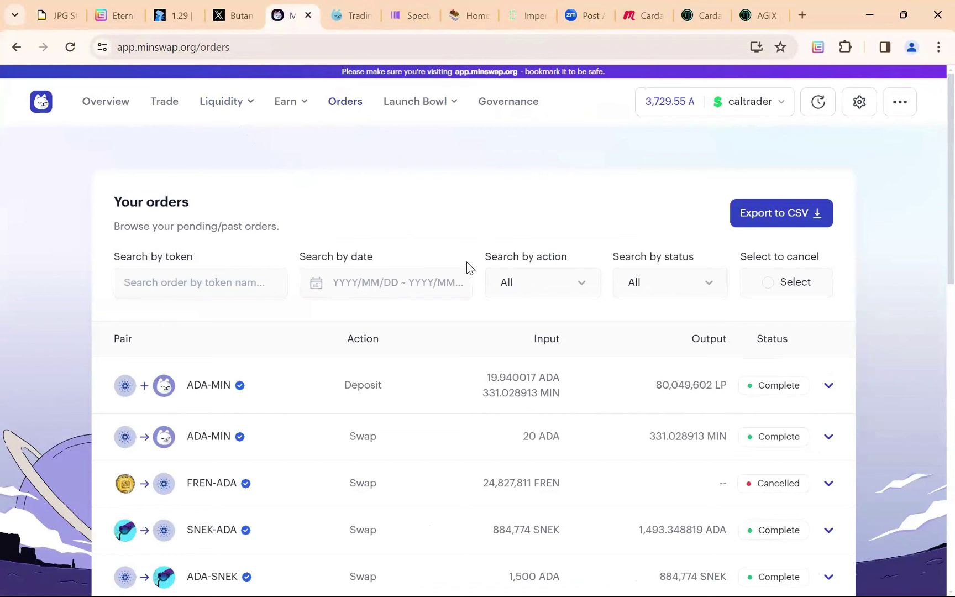
left_click(829, 385)
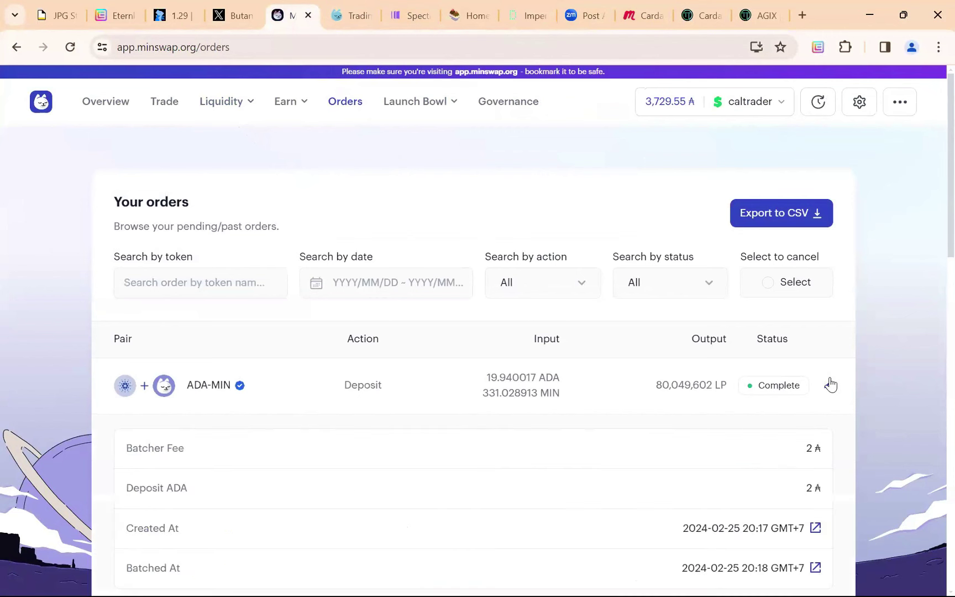
left_click(830, 385)
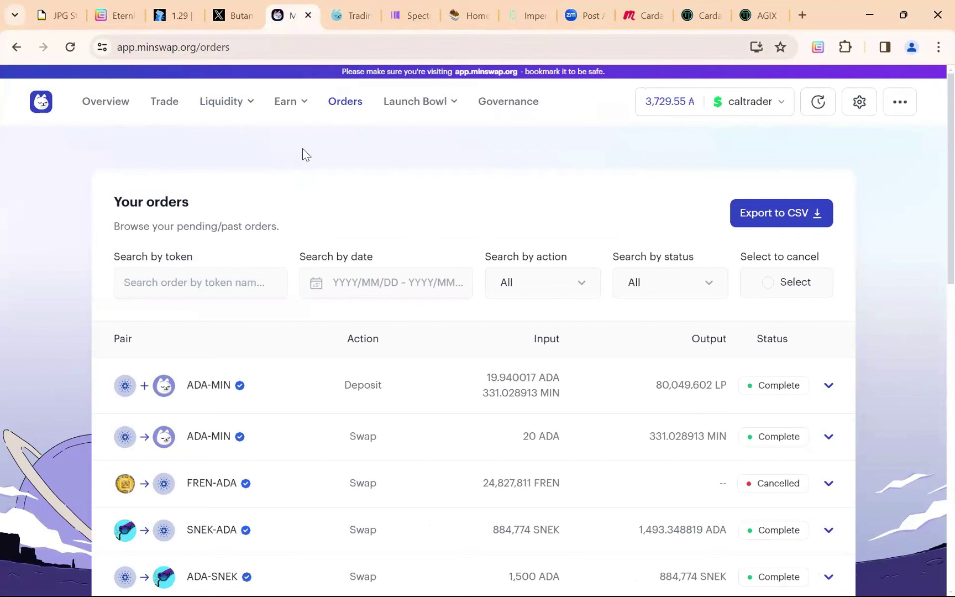
left_click(288, 102)
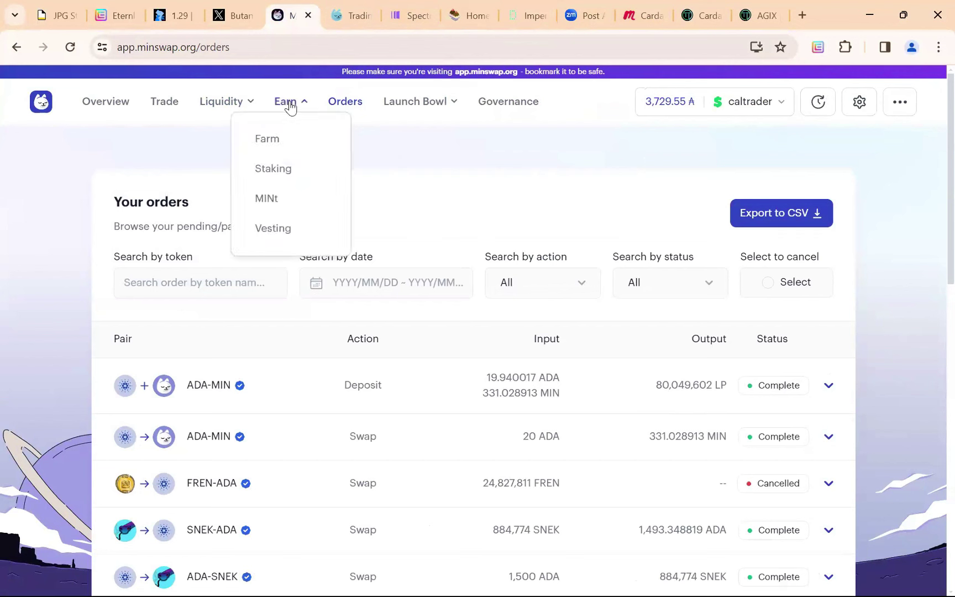
Open Earn > Farm and check the ADA-MIN farm's 17.59% APR.
left_click(288, 140)
scroll(331, 177, "down", 1)
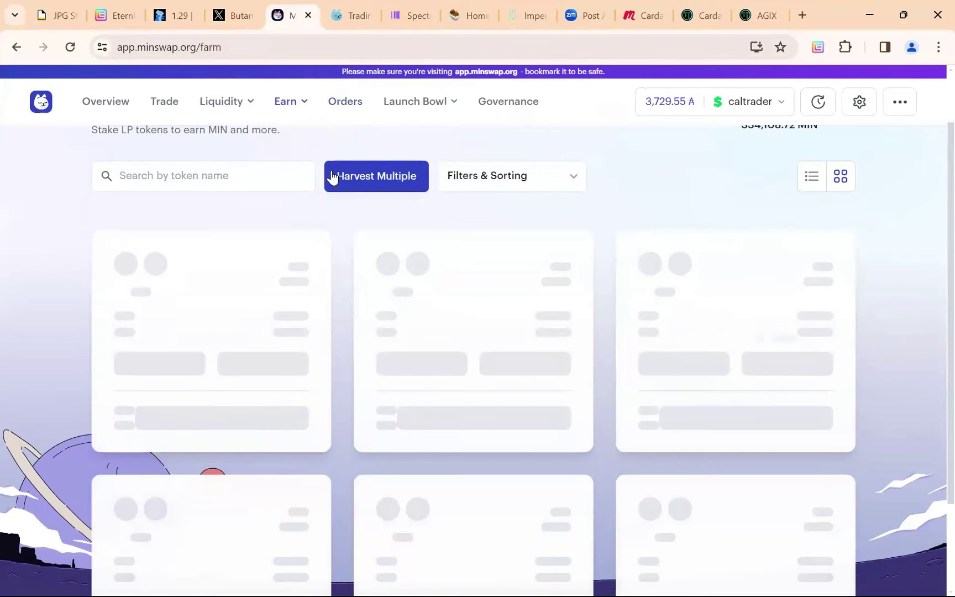
scroll(331, 175, "up", 1)
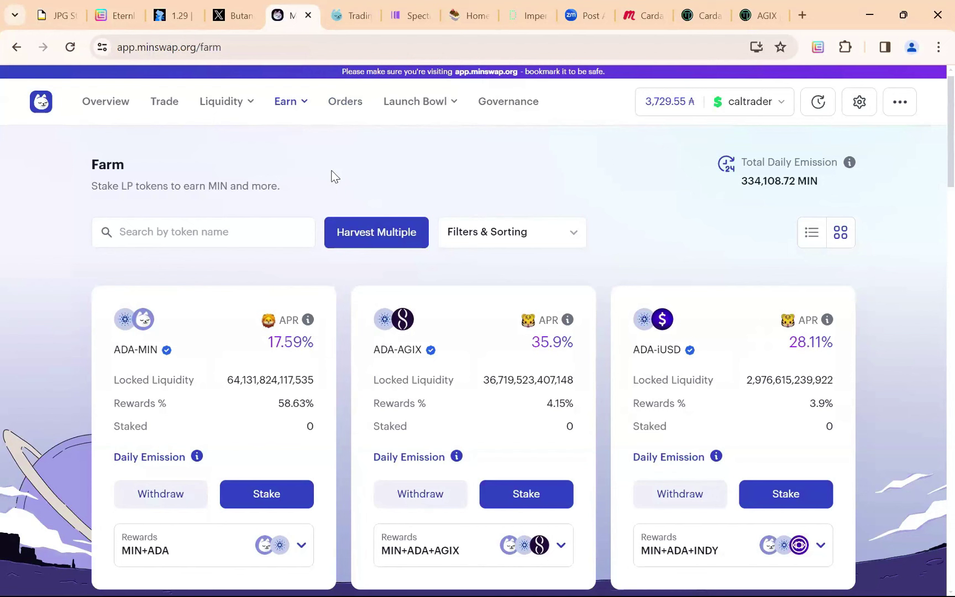
mouse_move(308, 325)
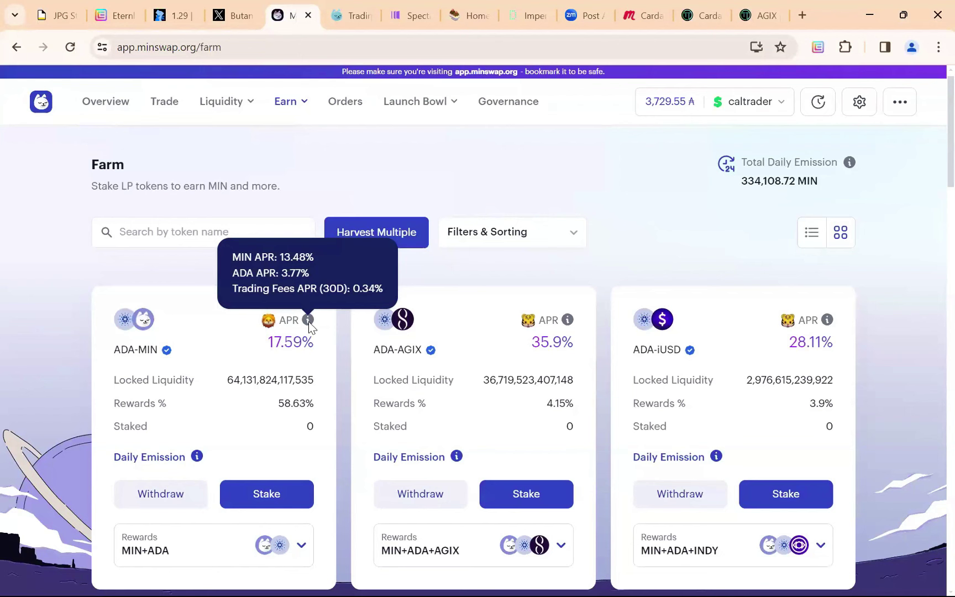
Stake 100% of the 80,049,602 ADA-MIN LP tokens in the ADA-MIN farm, signing in Eternl with the spending password.
left_click(266, 494)
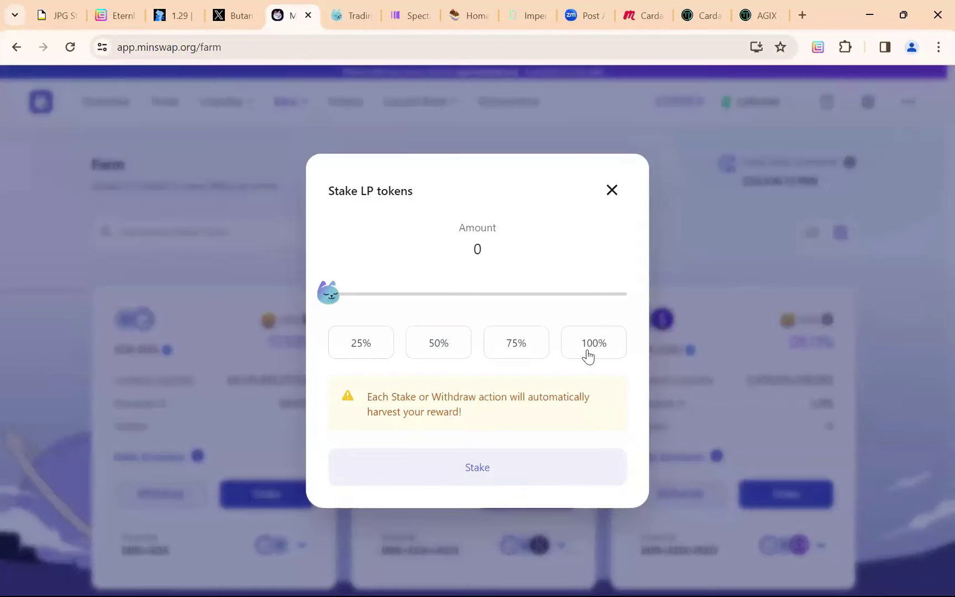
left_click(588, 353)
left_click(509, 467)
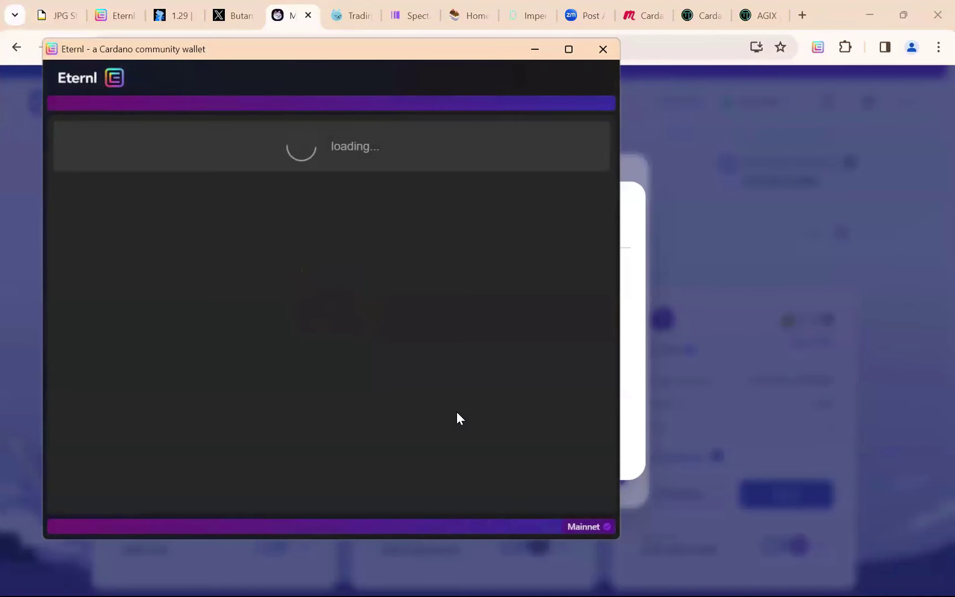
type("a••••••••••")
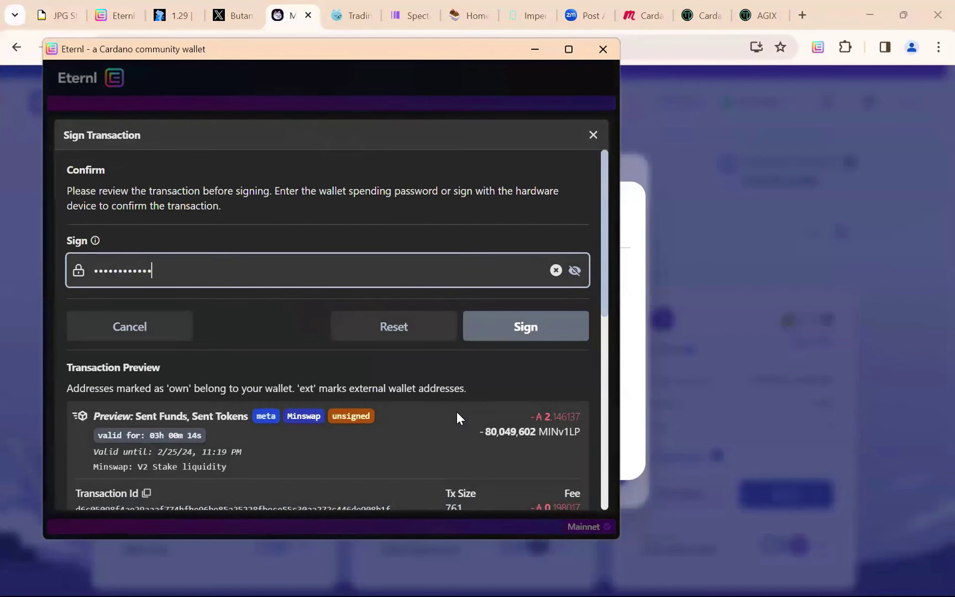
key("Return")
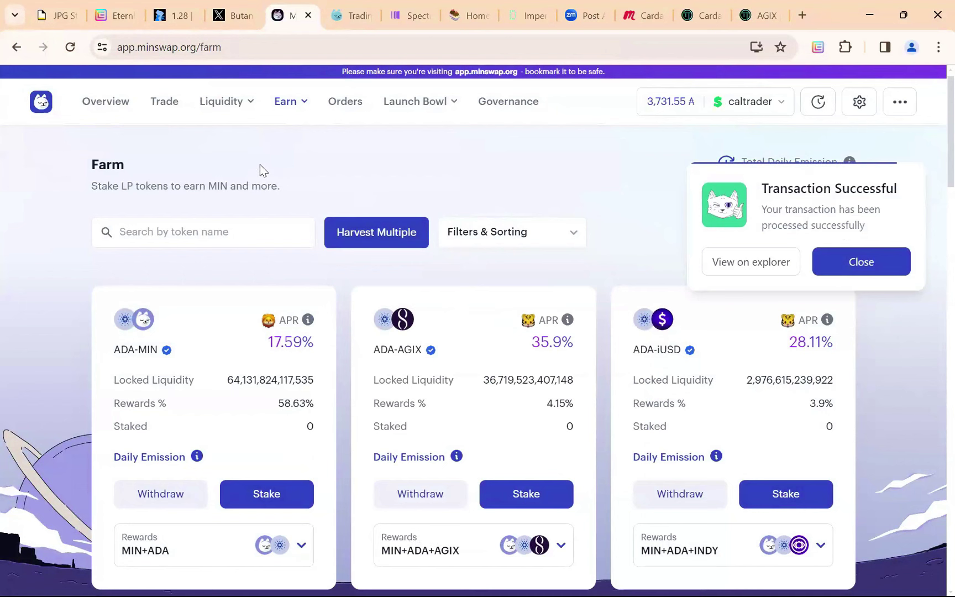
Return to Minswap's Trade page showing the ADA-MIN chart at 0.060236 ADA.
left_click(164, 101)
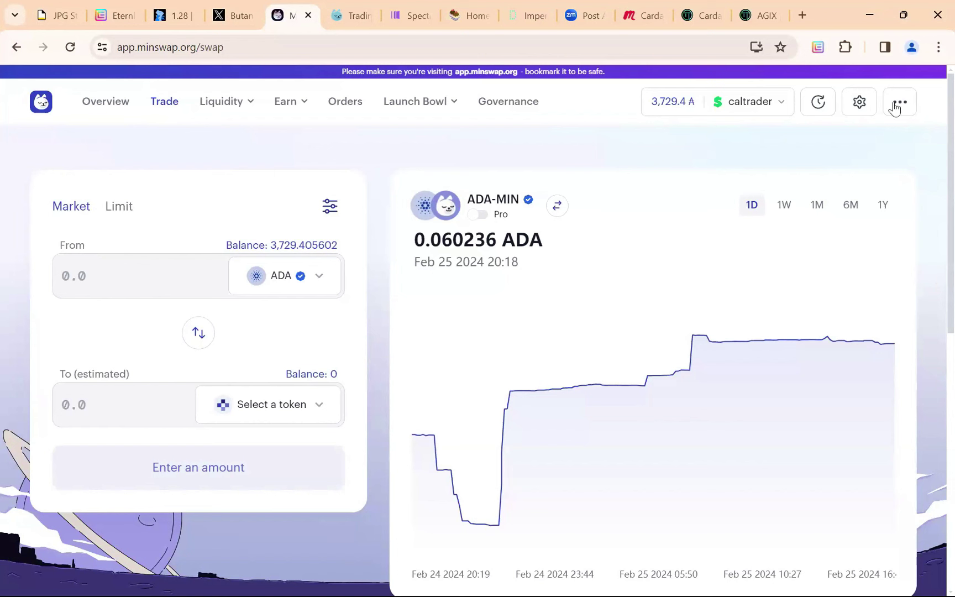
Check the calculator's 0.06 to 0.05 Token A result (0.41% loss) against Minswap's ADA-MIN price.
left_click(543, 7)
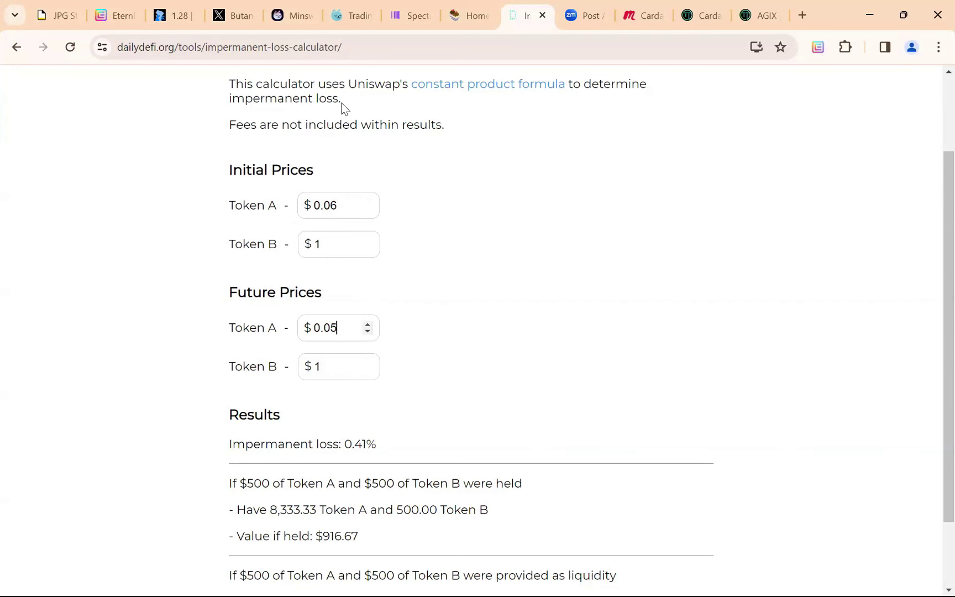
left_click(299, 5)
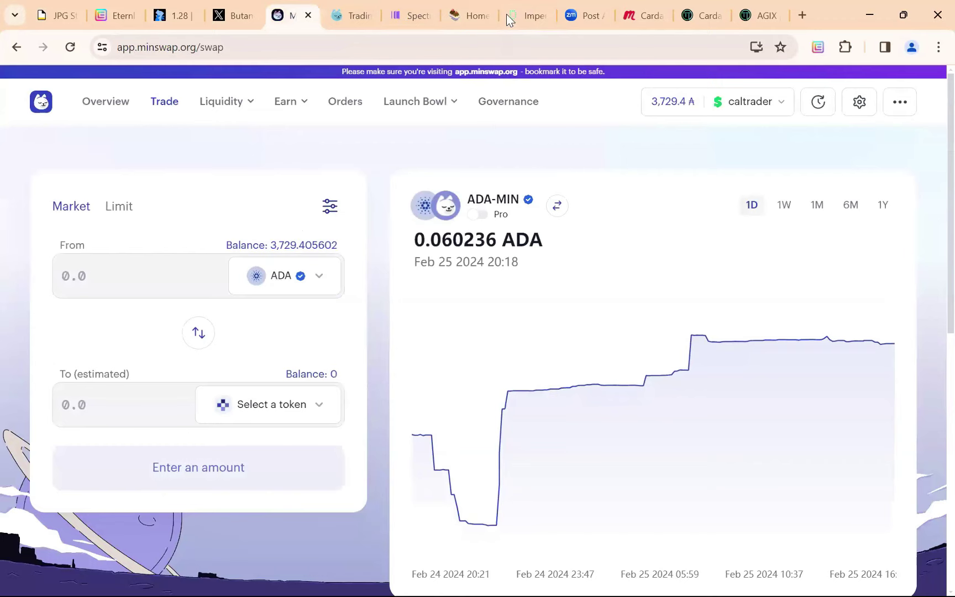
left_click(508, 14)
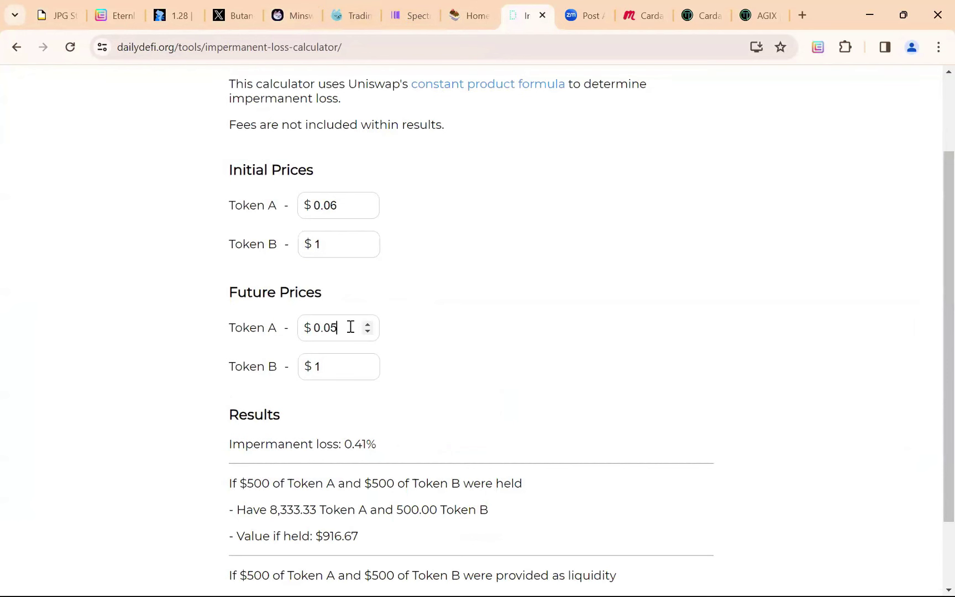
Change Token A's future price from 0.05 to 0.07 and view the 0.30% impermanent loss result.
key("BackSpace")
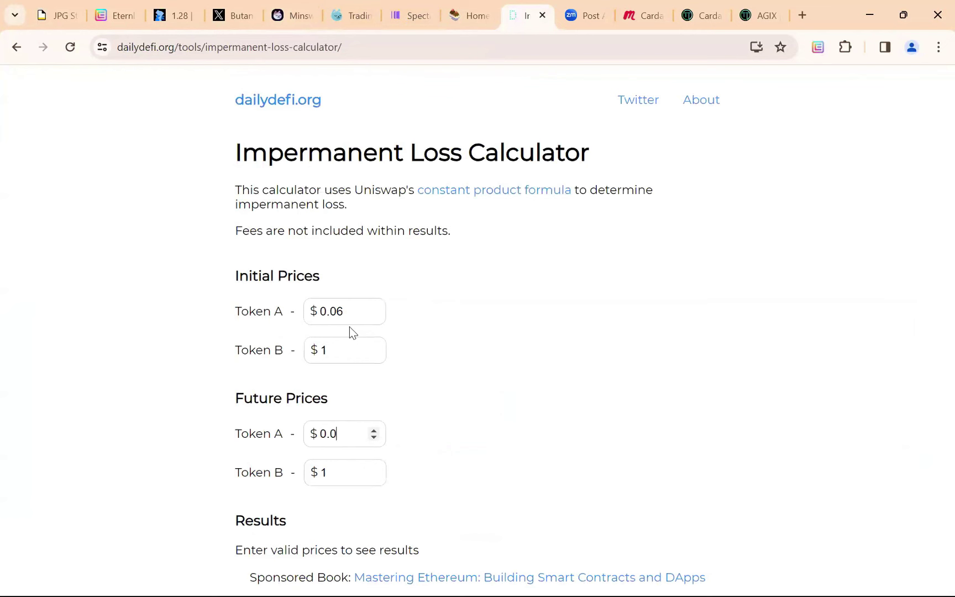
type("7")
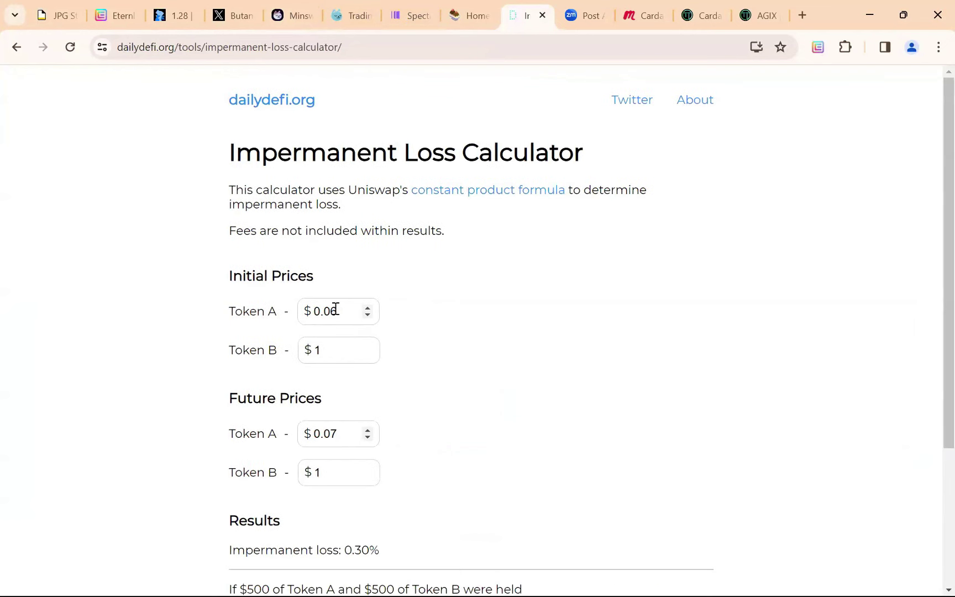
scroll(421, 346, "down", 3)
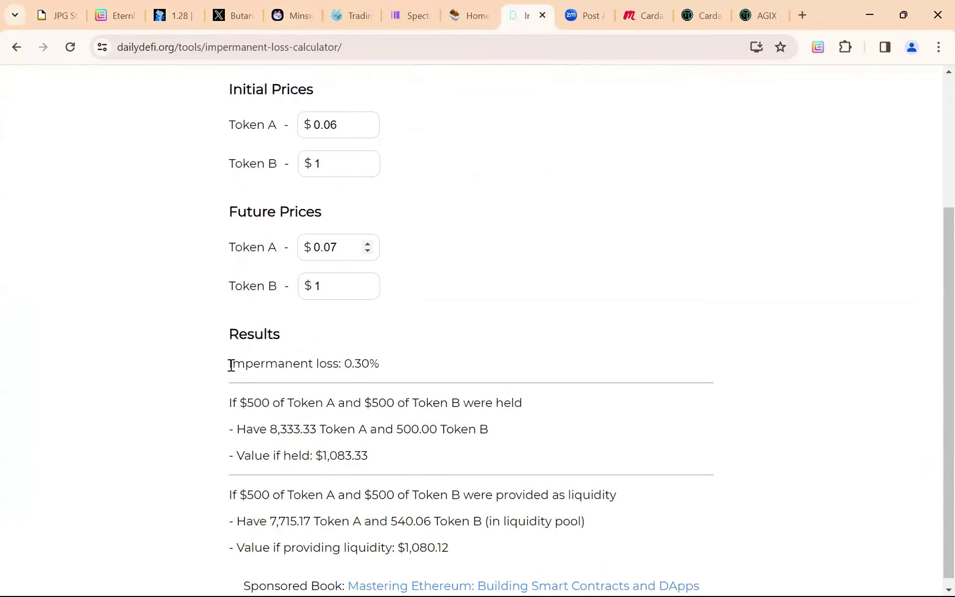
scroll(231, 367, "down", 1)
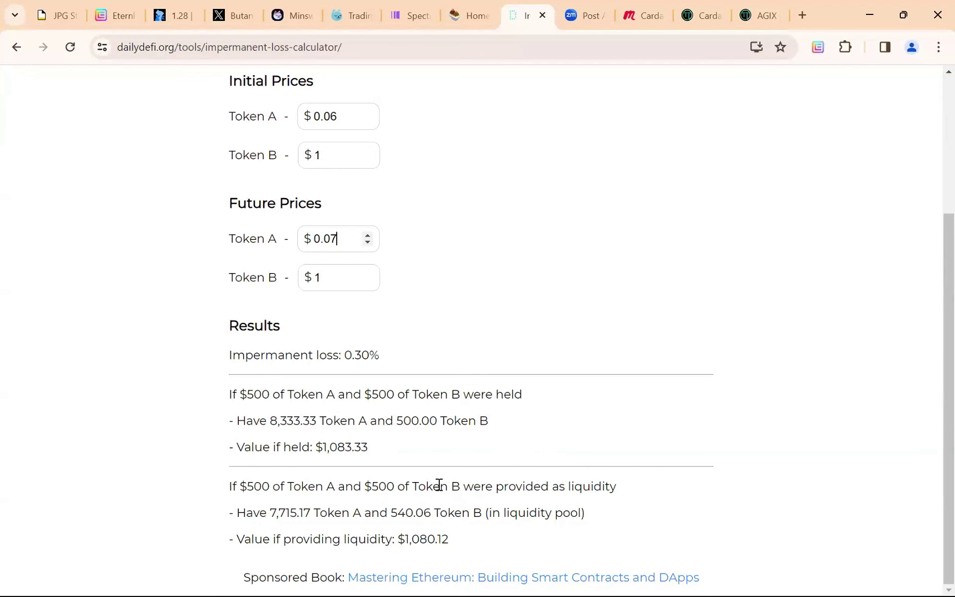
Review the $1,083.33 held versus $1,080.12 liquidity results, then go back to Minswap's ADA-MIN swap page.
scroll(439, 484, "up", 1)
scroll(439, 484, "down", 1)
scroll(439, 484, "up", 1)
scroll(439, 484, "down", 1)
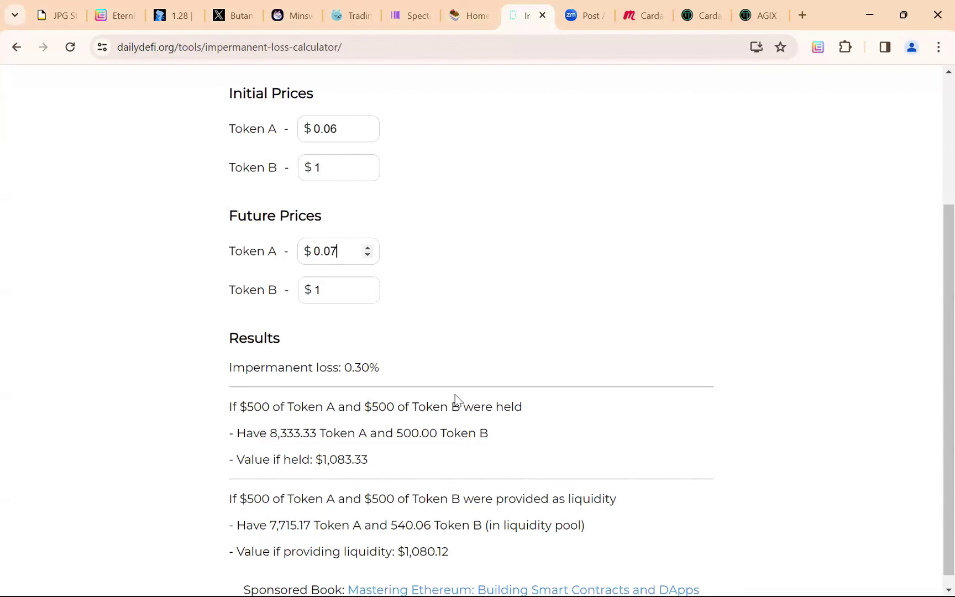
scroll(456, 398, "up", 1)
scroll(449, 431, "up", 2)
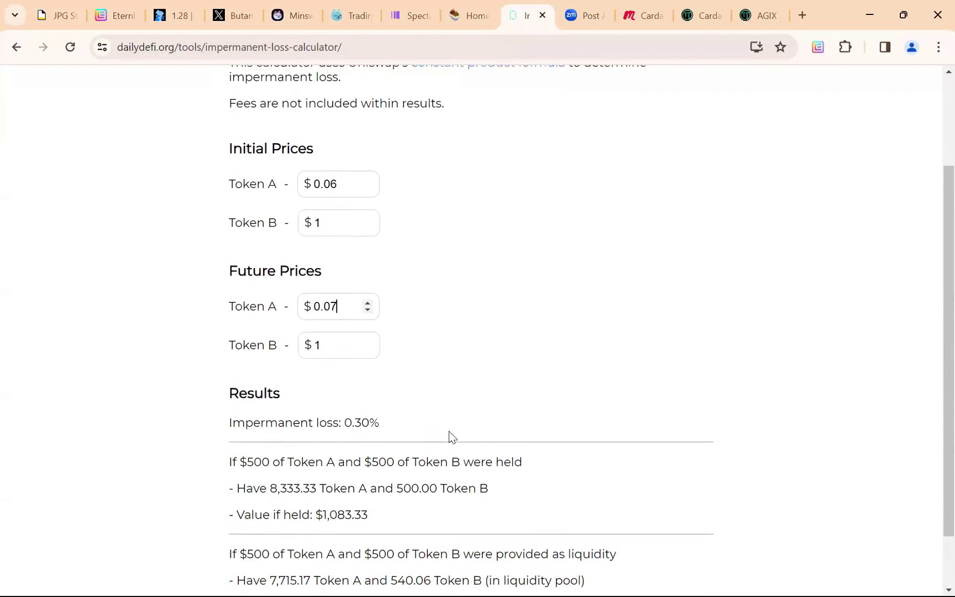
scroll(509, 255, "up", 1)
scroll(509, 255, "down", 1)
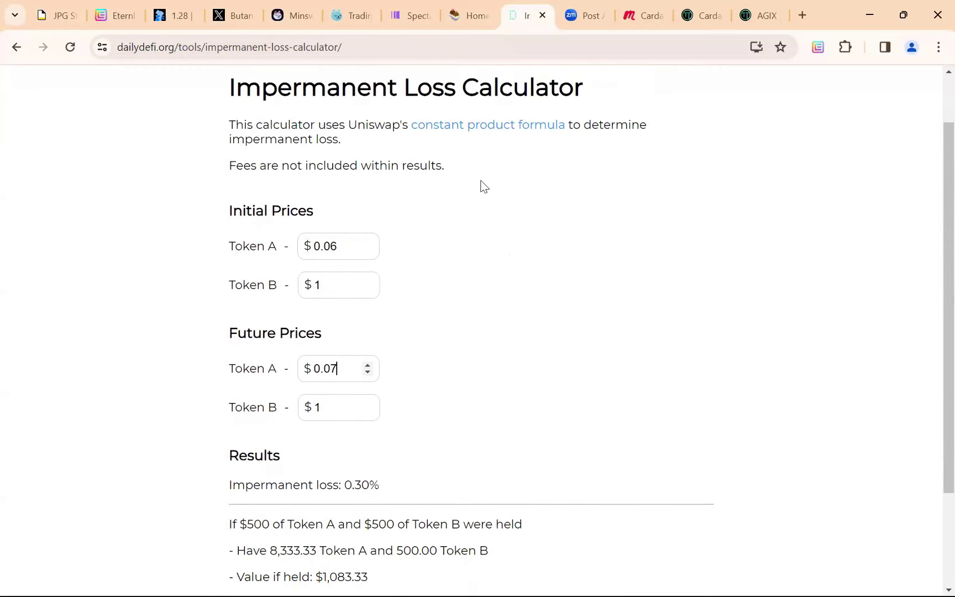
scroll(480, 187, "down", 2)
scroll(463, 193, "up", 3)
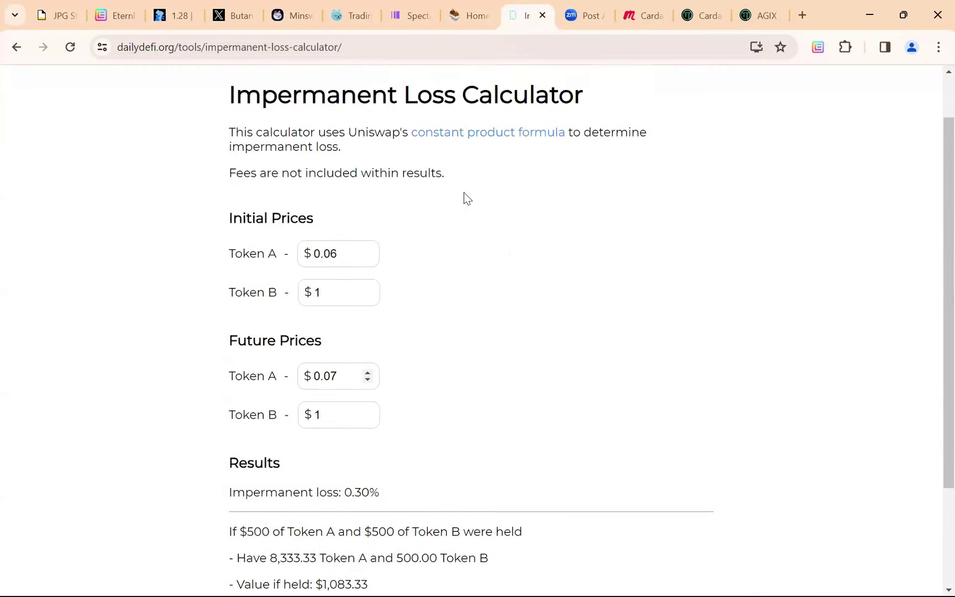
left_click(371, 9)
left_click(293, 15)
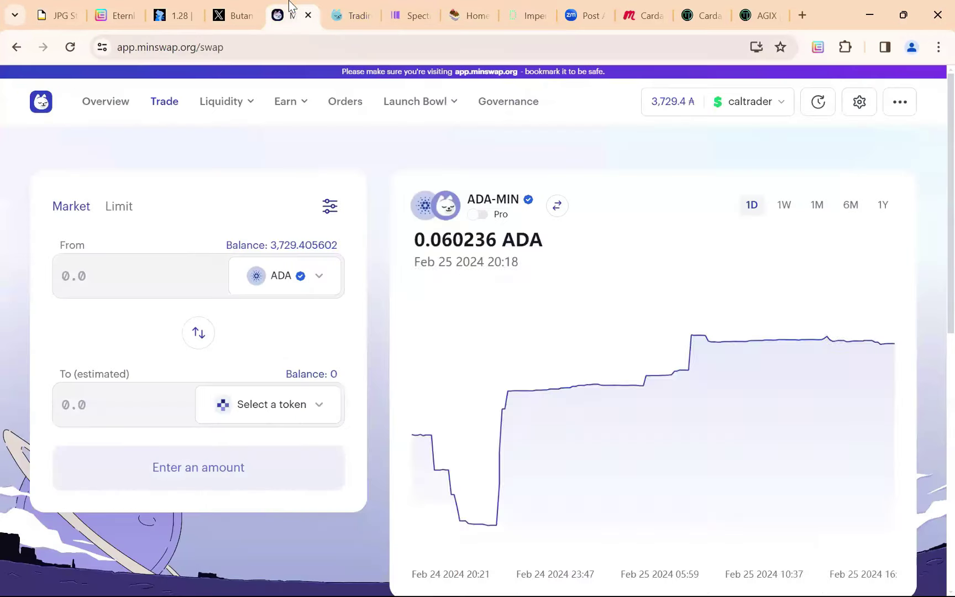